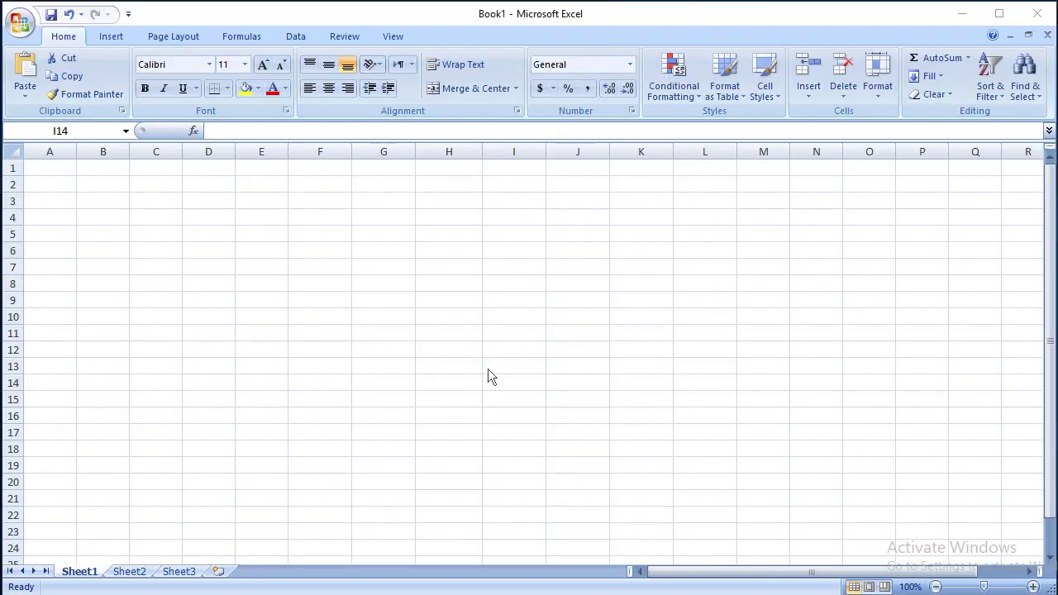
Step: Select cell I14 in the empty Sheet1 of the new Book1 workbook
click(489, 377)
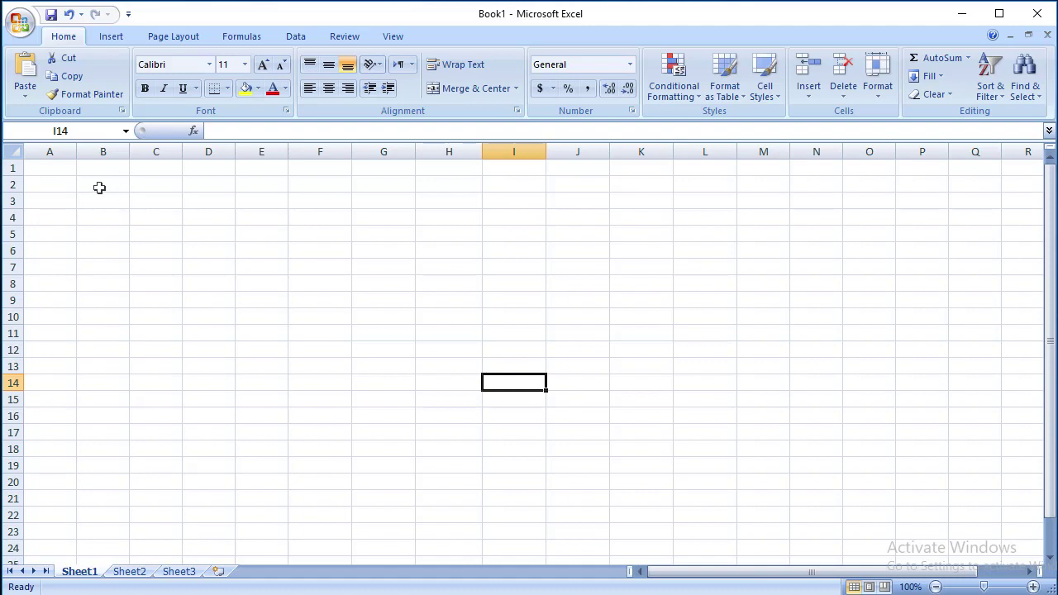
drag(105, 185, 466, 430)
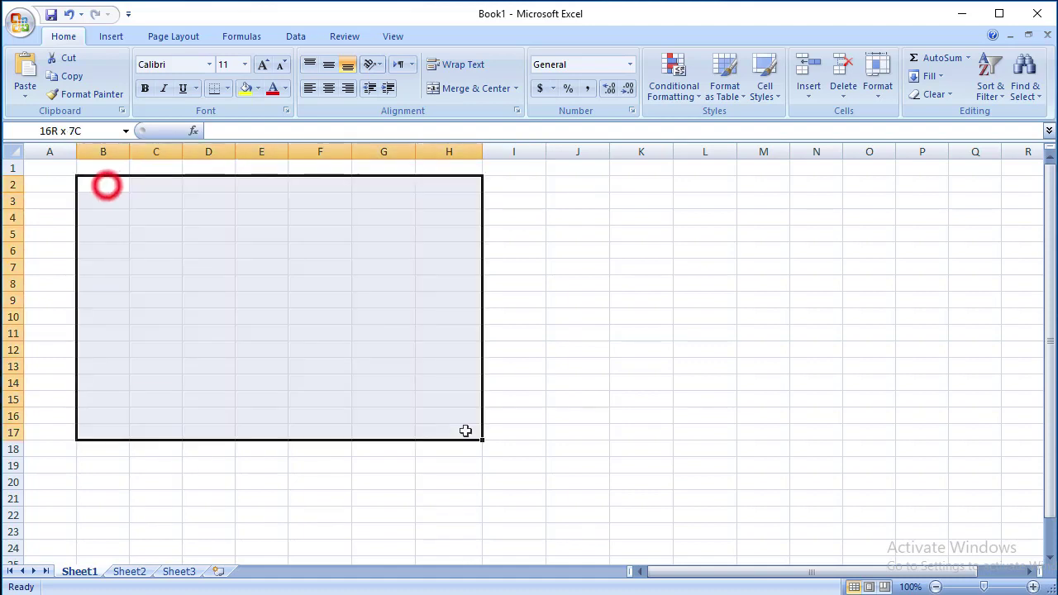
click(409, 334)
mouse_move(245, 279)
mouse_down()
mouse_move(231, 268)
mouse_move(648, 250)
mouse_up()
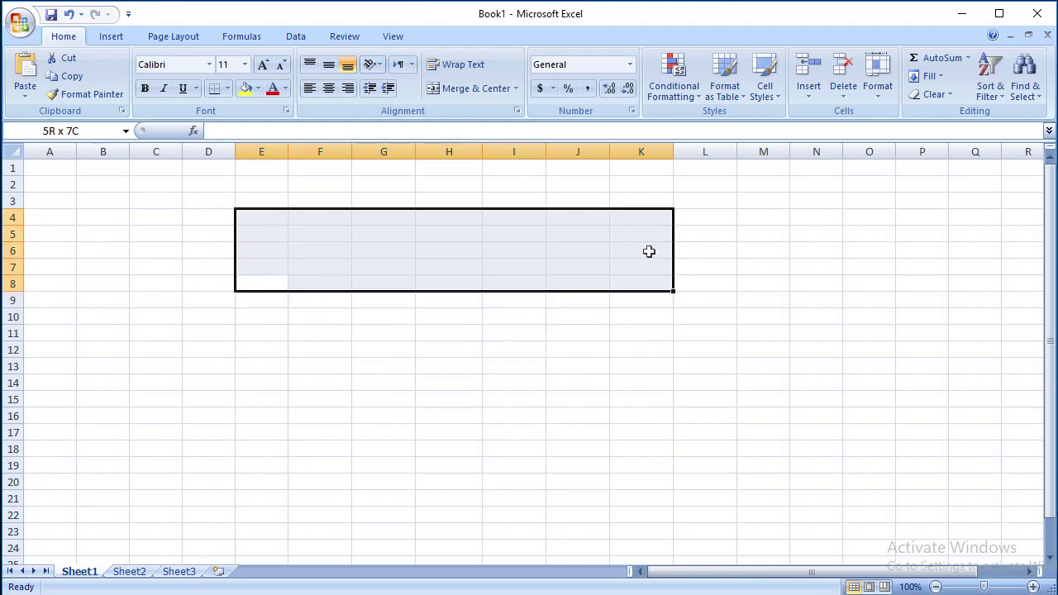
click(603, 332)
click(247, 245)
click(54, 218)
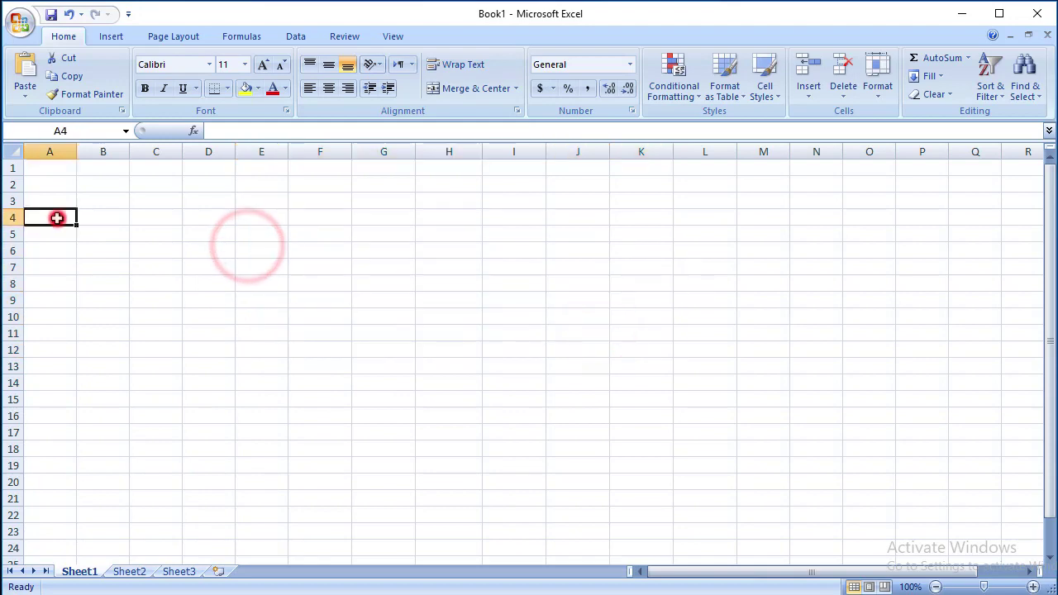
click(70, 167)
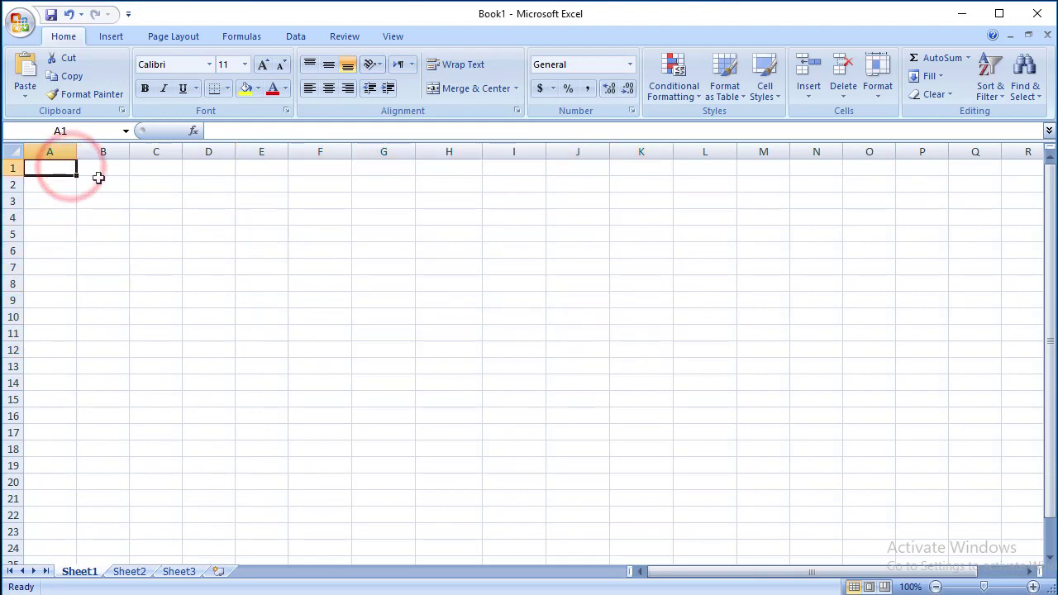
click(97, 180)
mouse_move(73, 168)
mouse_down()
mouse_move(886, 172)
mouse_move(958, 267)
mouse_up()
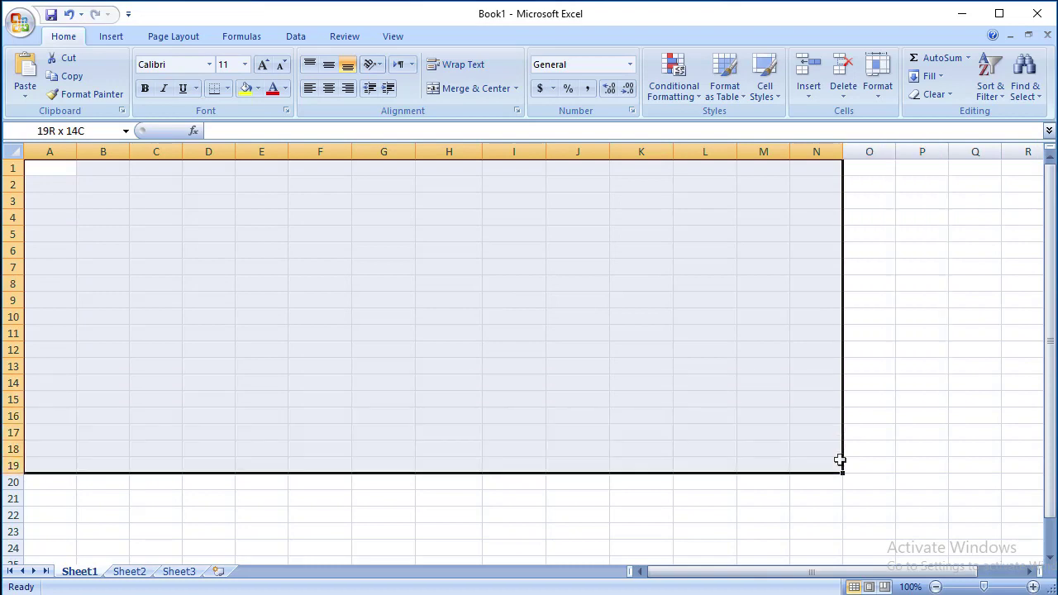
drag(958, 267, 839, 460)
click(523, 333)
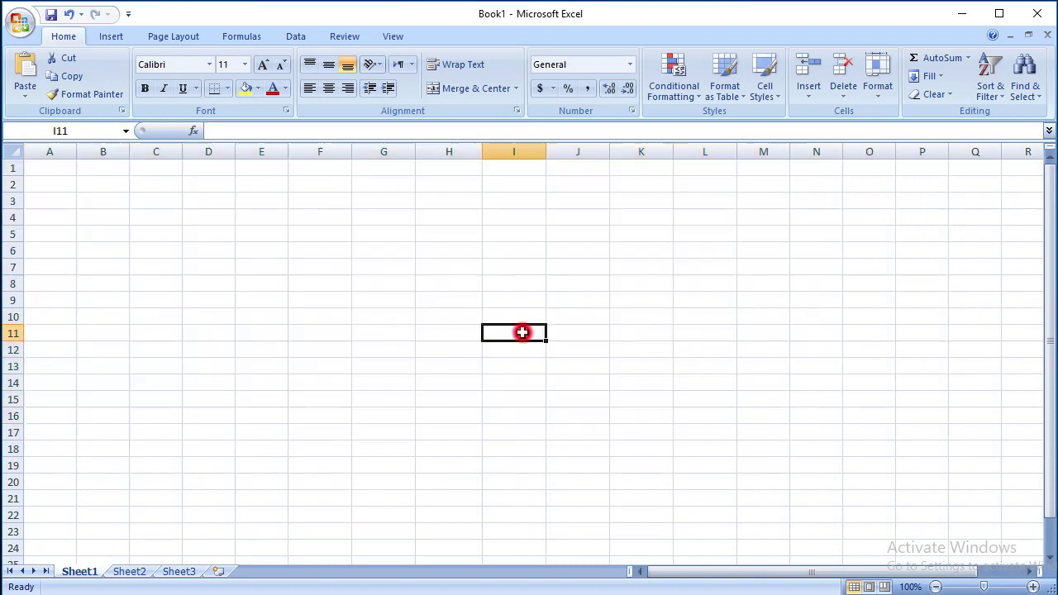
click(68, 168)
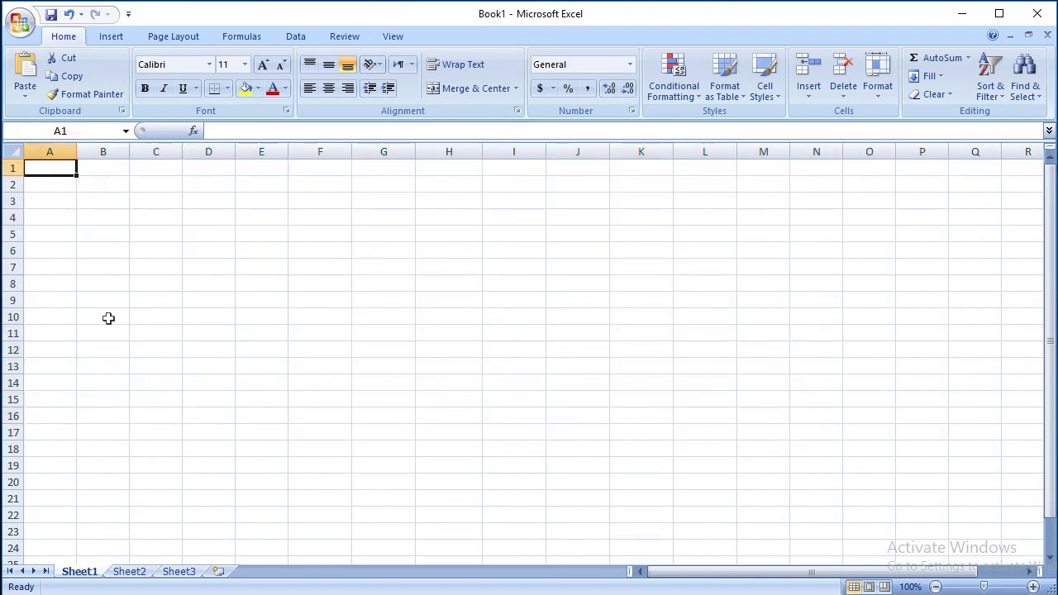
Step: Enter the heading 'Name' in cell A1
text(Name)
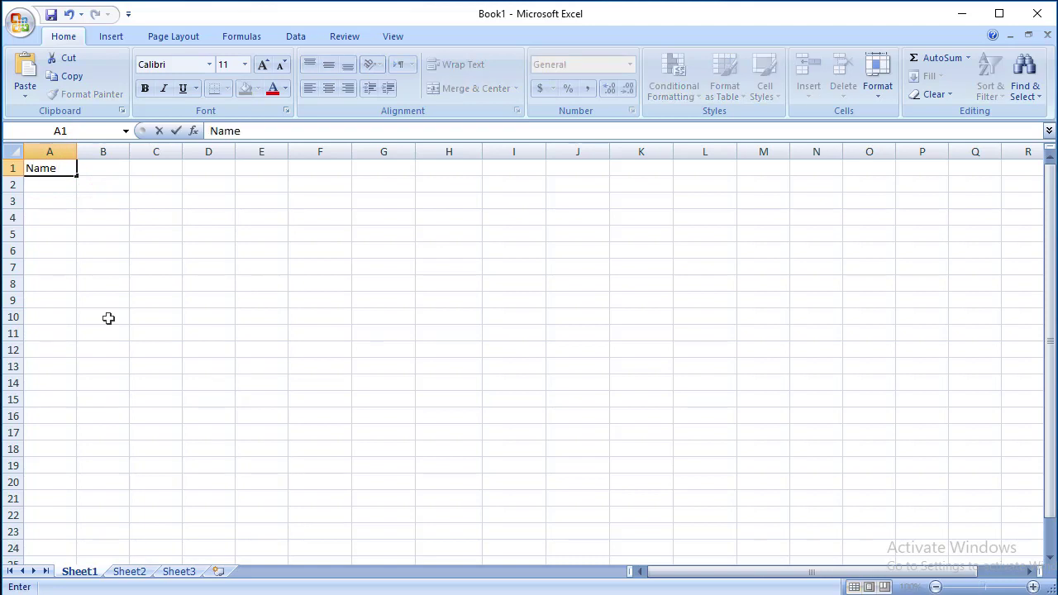
key(Tab)
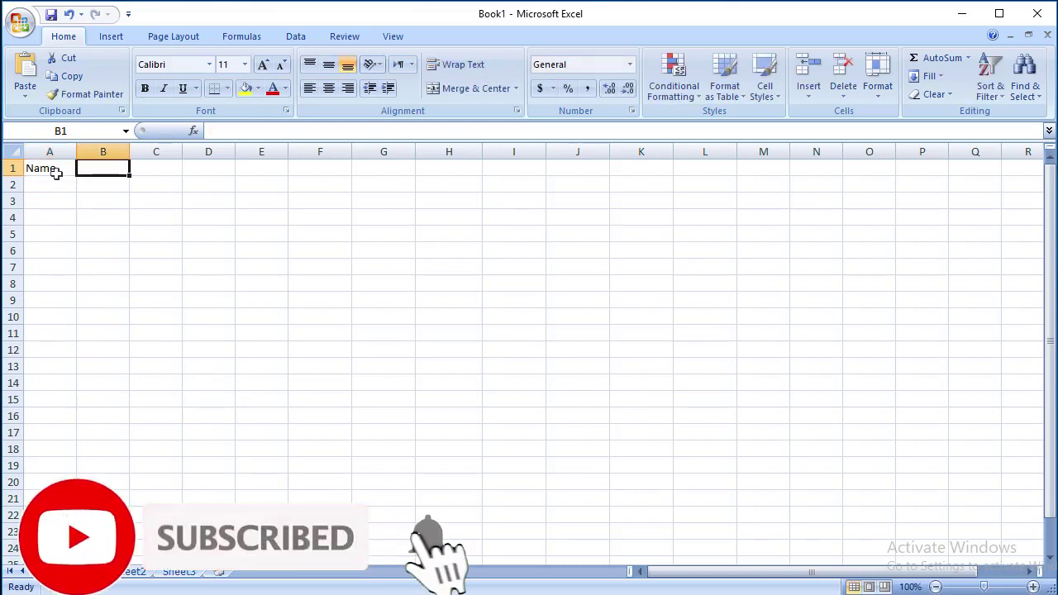
click(54, 171)
click(92, 168)
click(59, 167)
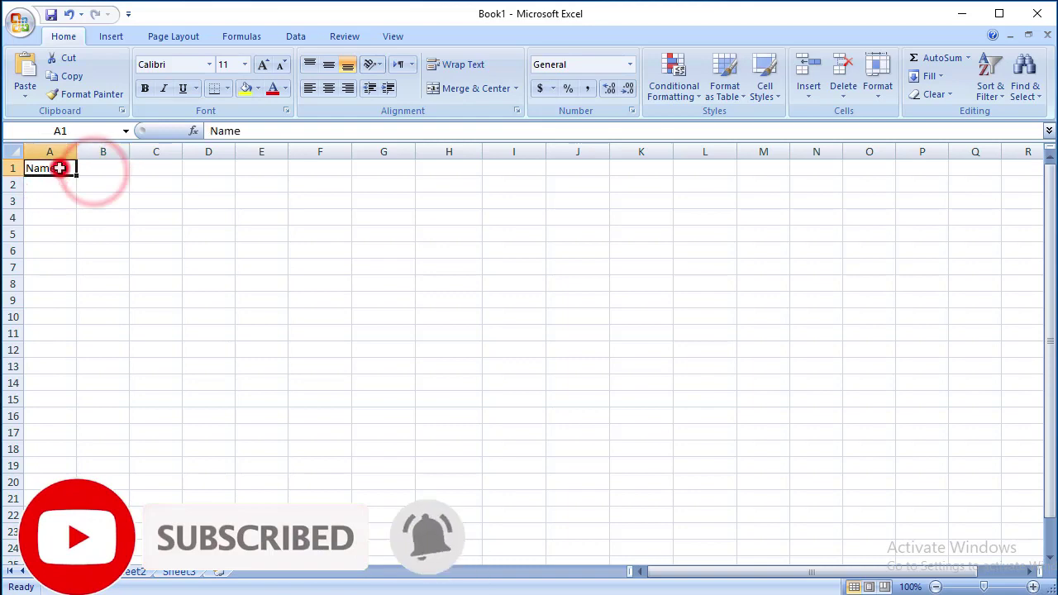
Step: Bring up the Office Button file menu
click(20, 22)
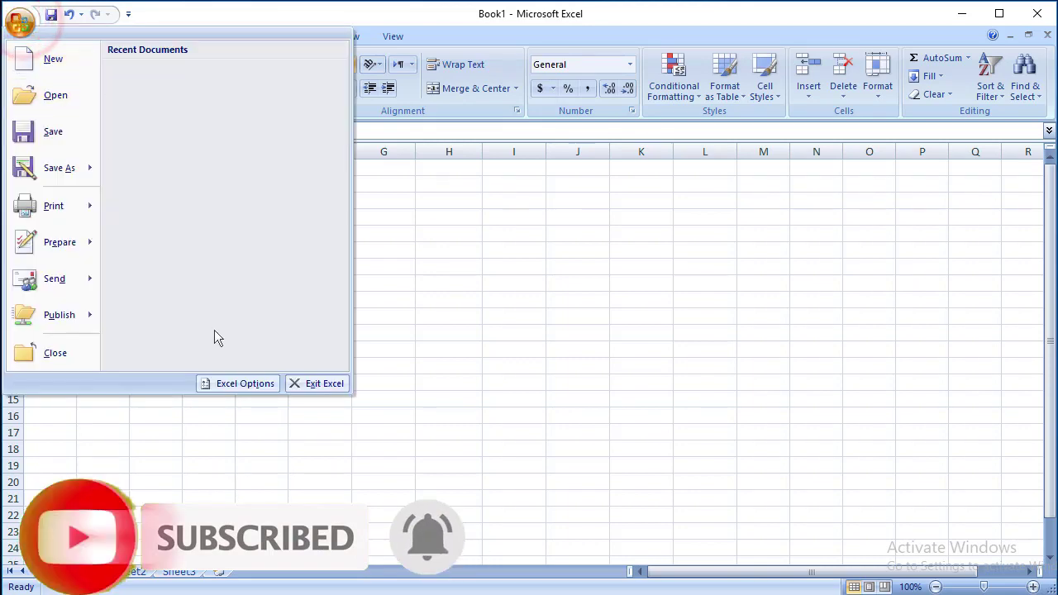
click(484, 336)
click(230, 283)
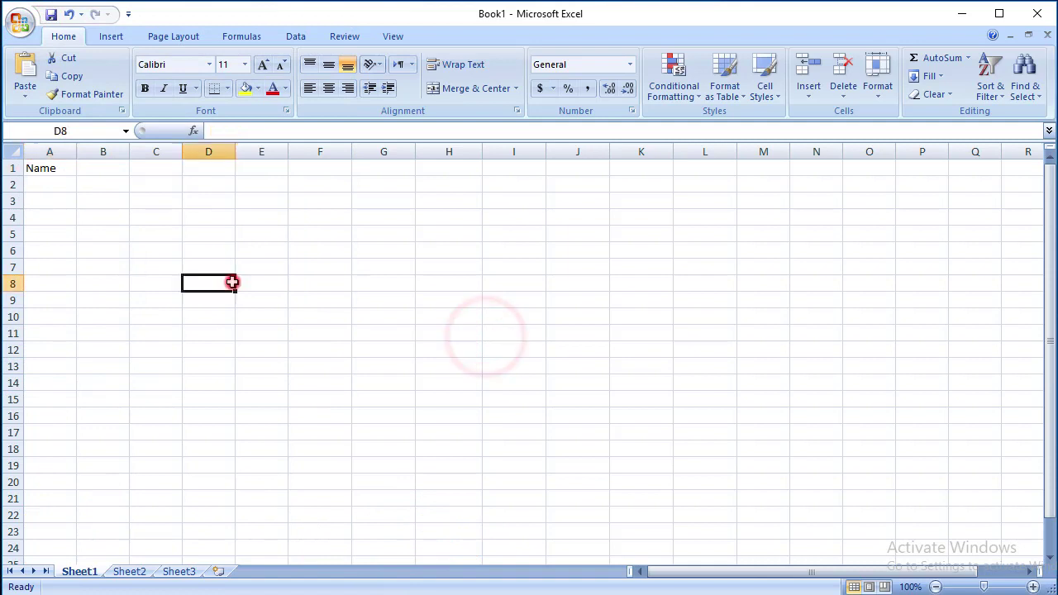
key(Right)
key(Right)
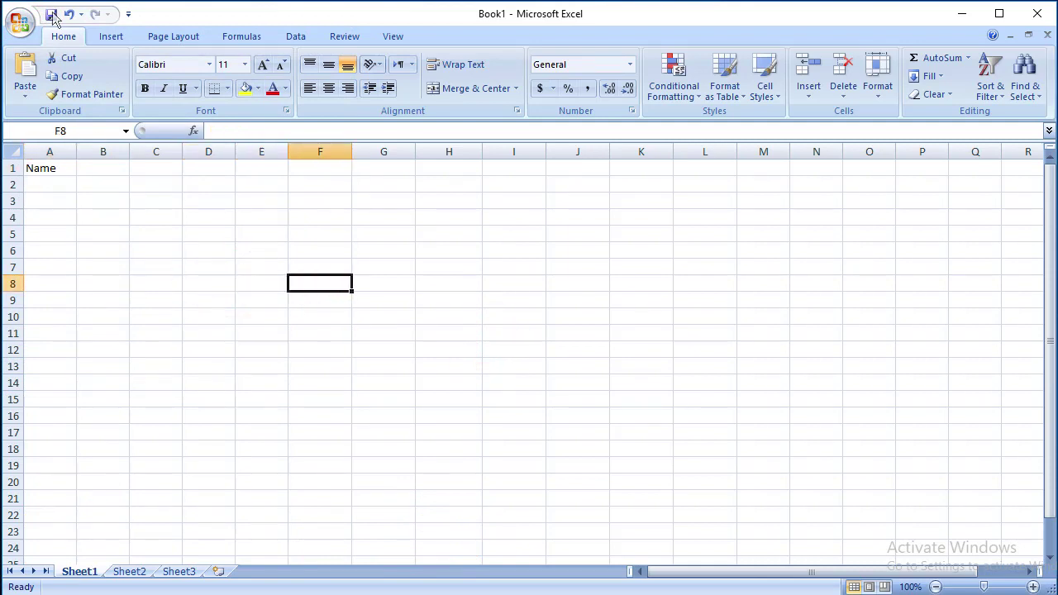
click(20, 22)
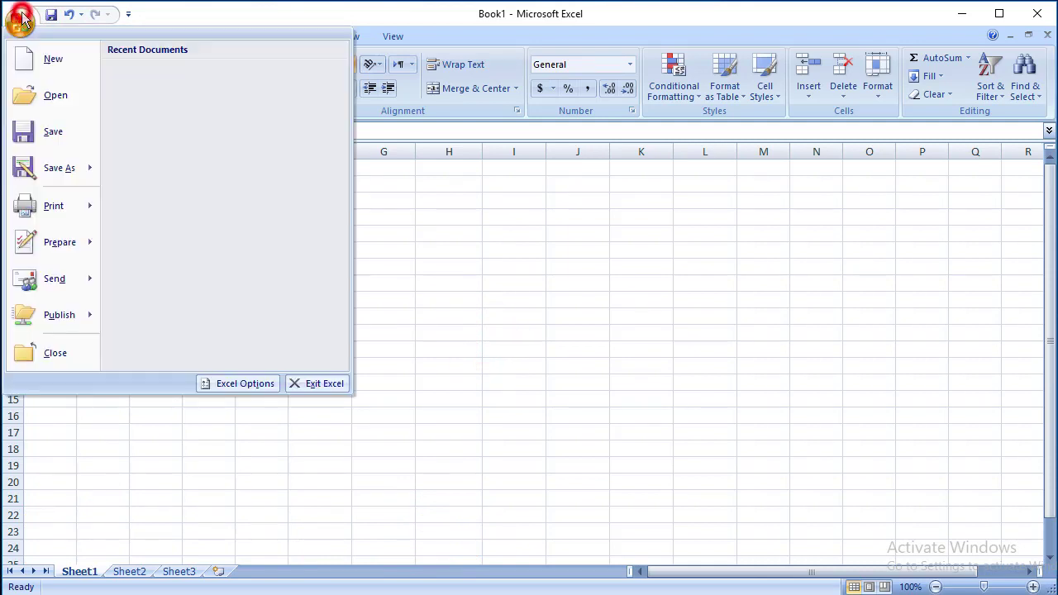
Step: Set 'After pressing Enter, move selection' to Down in Excel Options > Advanced
click(219, 381)
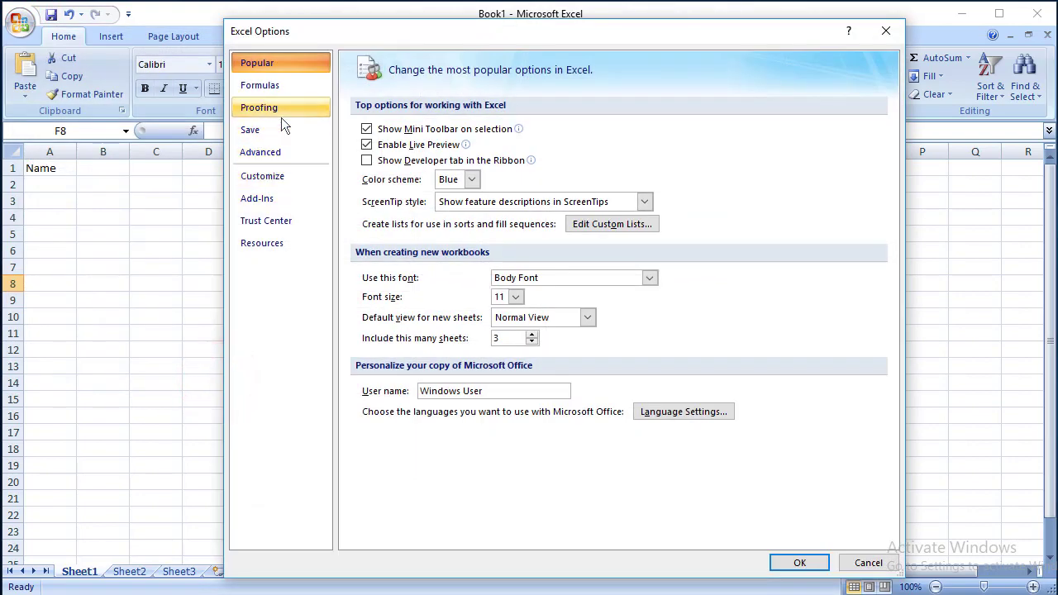
click(275, 154)
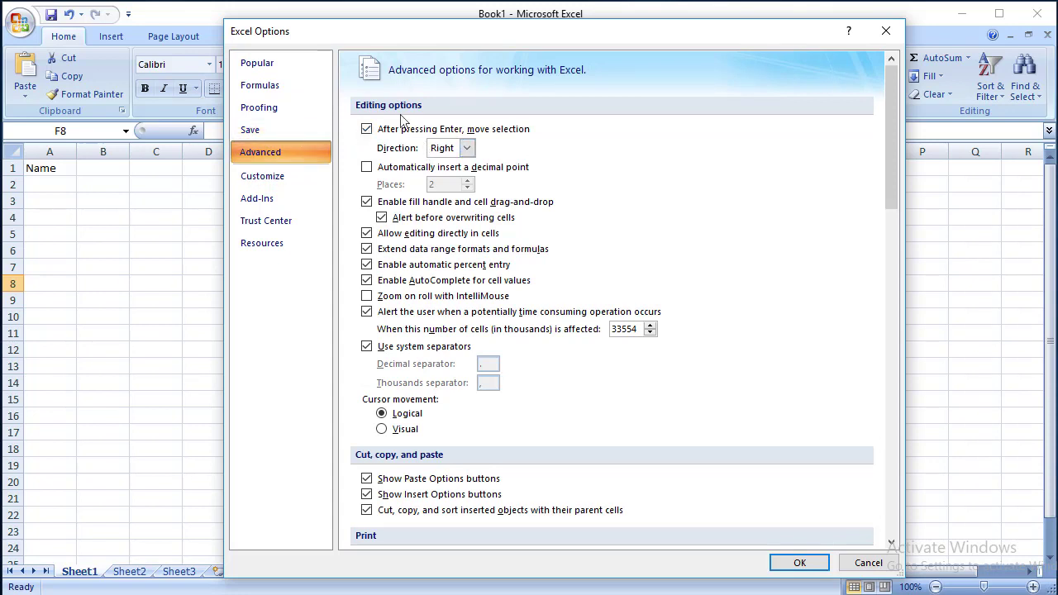
click(466, 148)
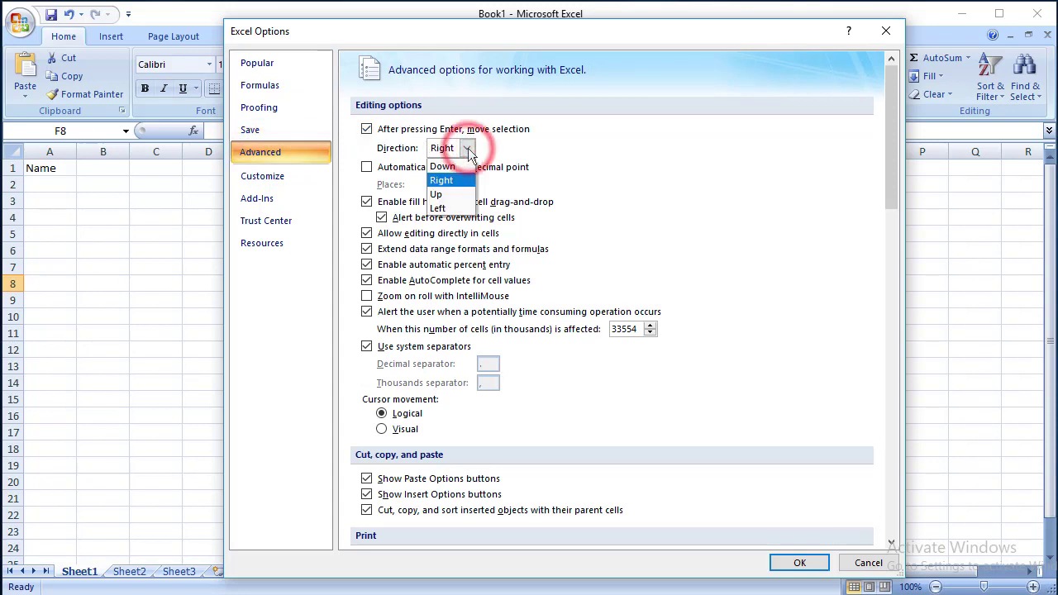
click(450, 166)
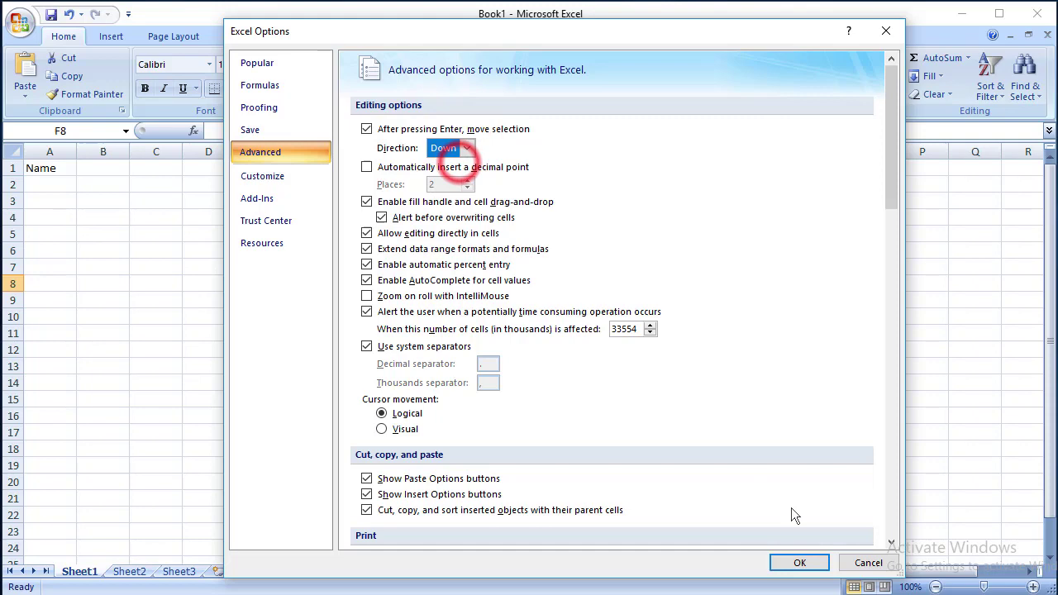
click(799, 564)
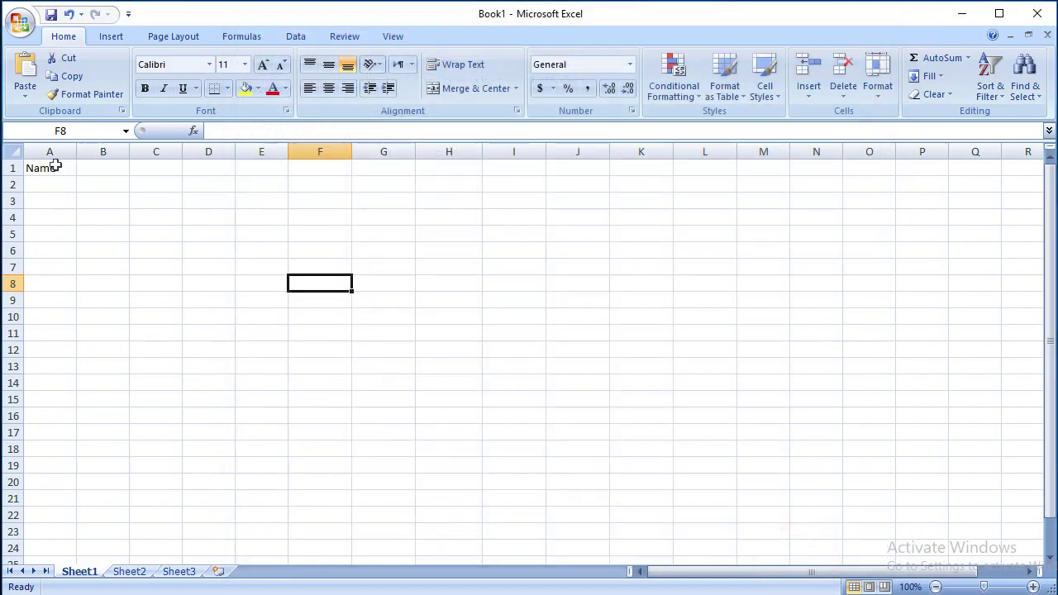
click(53, 168)
Step: Retype the heading 'Name' in cell A1
text(N)
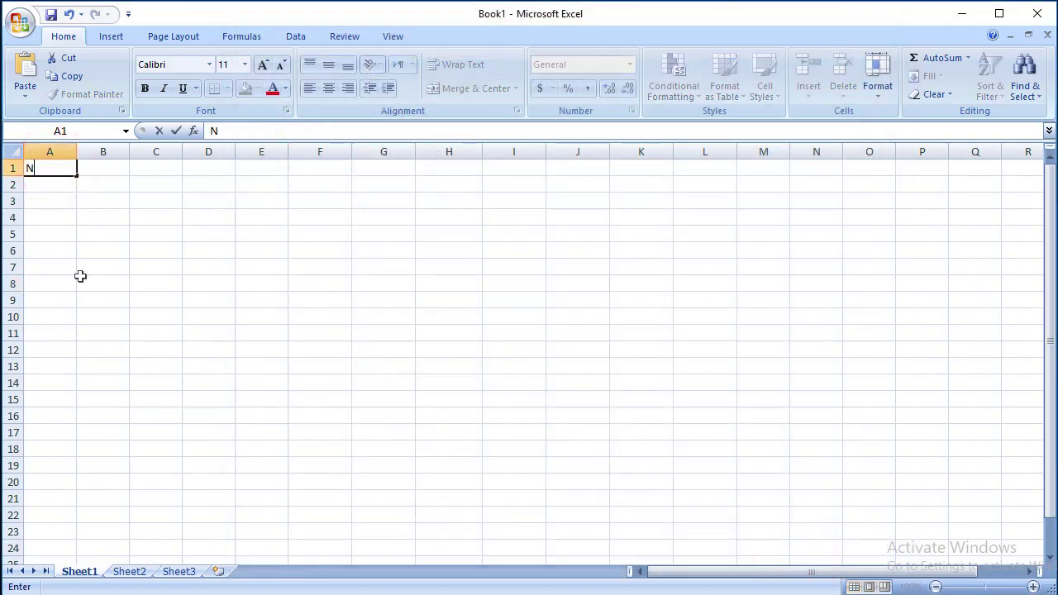
key(Return)
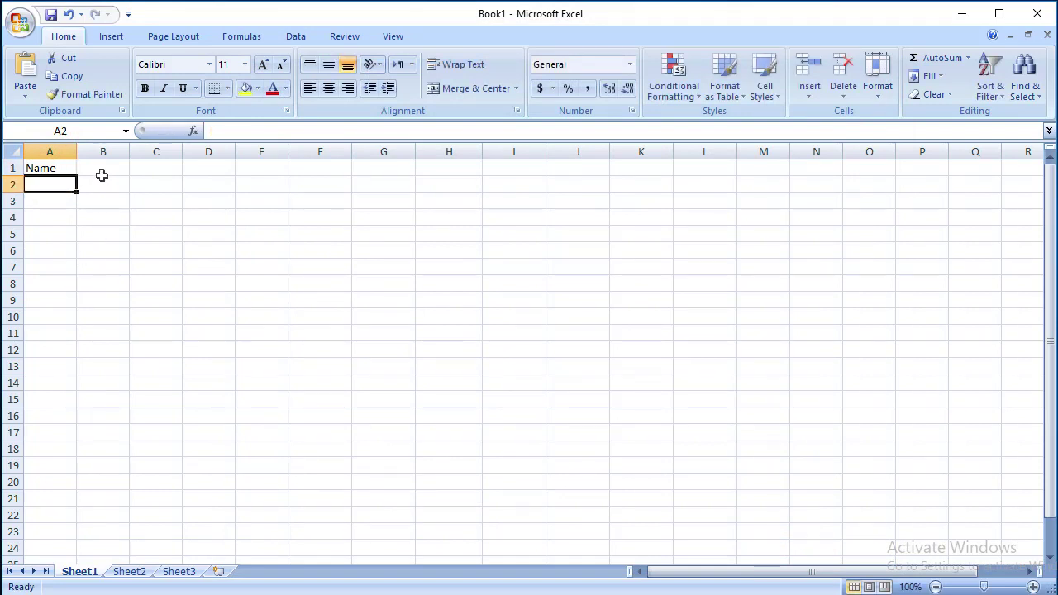
click(55, 170)
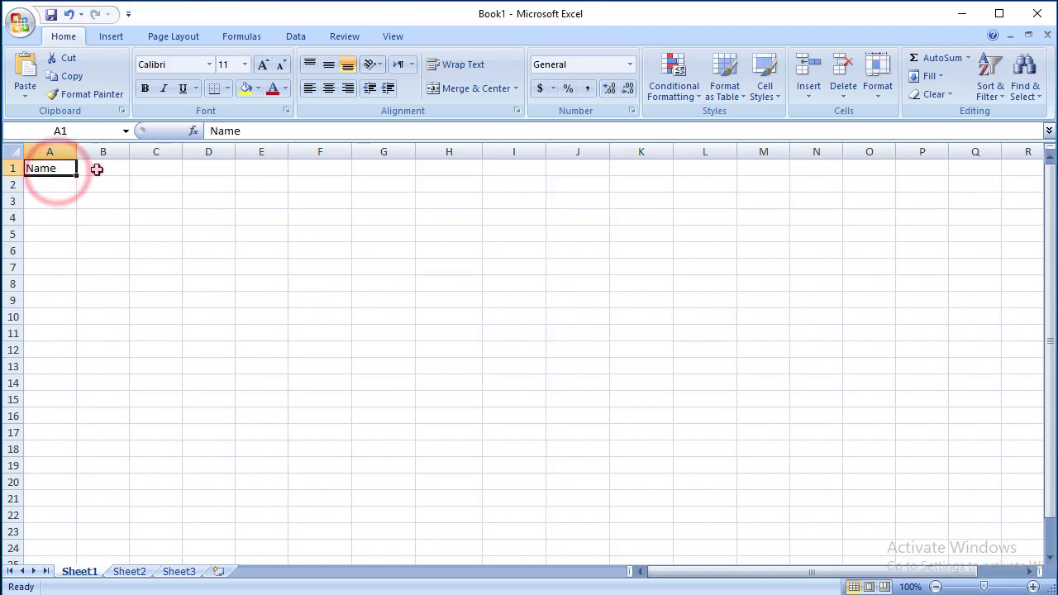
Step: Enter 'Father Name' in B1 and AutoFit column B to its width
click(97, 169)
text(Fa)
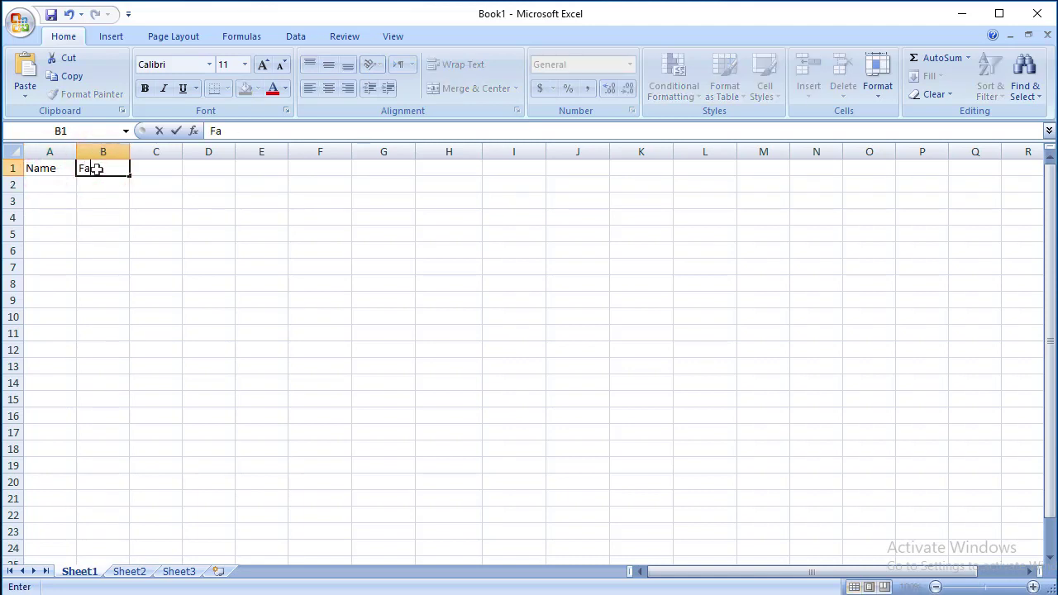
text(ther Nam)
key(Return)
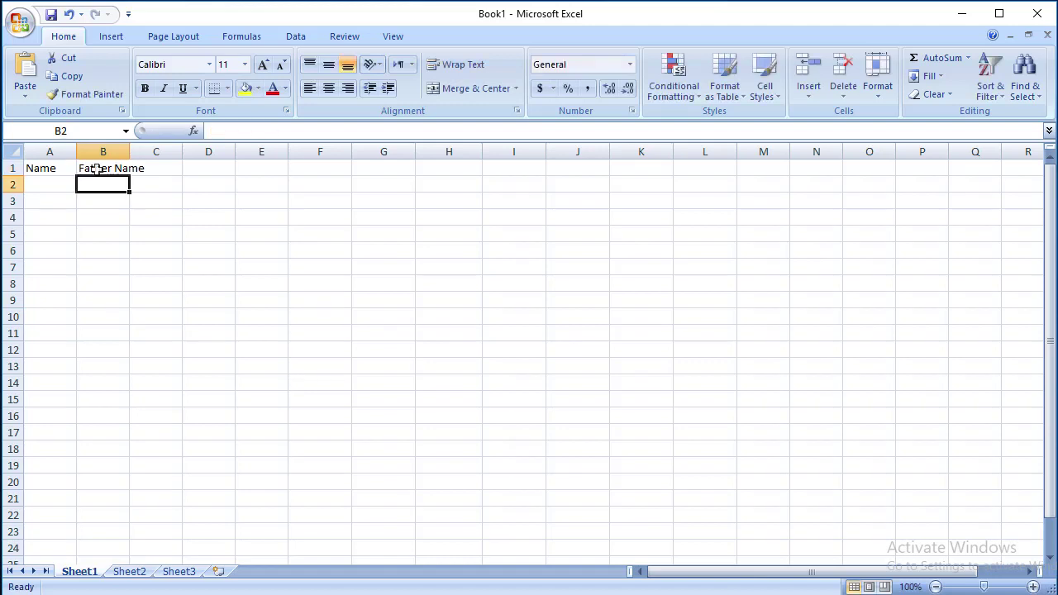
click(174, 165)
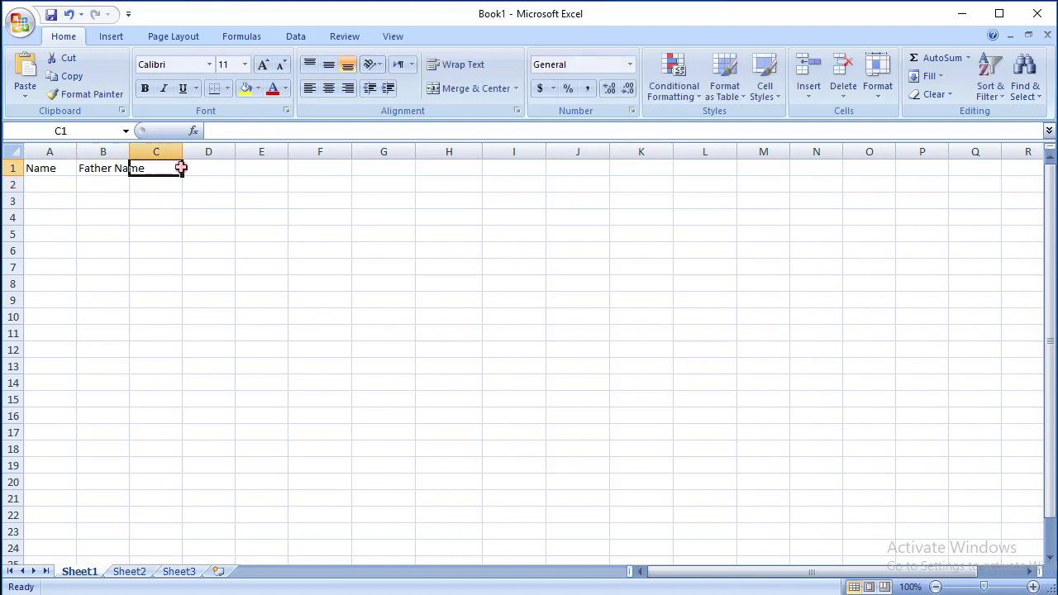
double_click(129, 150)
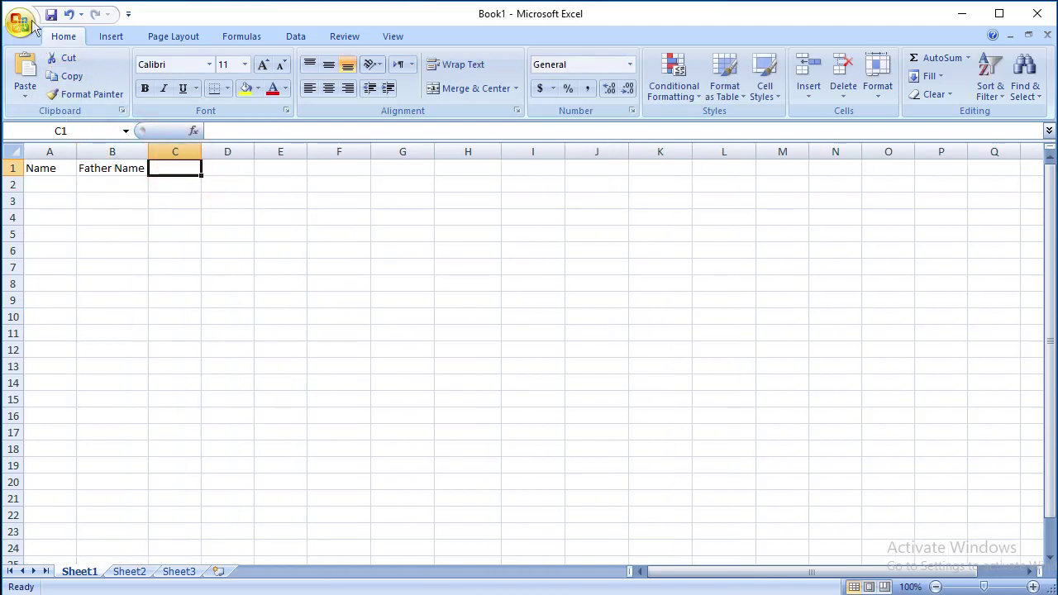
Step: Change the after-Enter selection direction to Right in Excel Options > Advanced
click(25, 23)
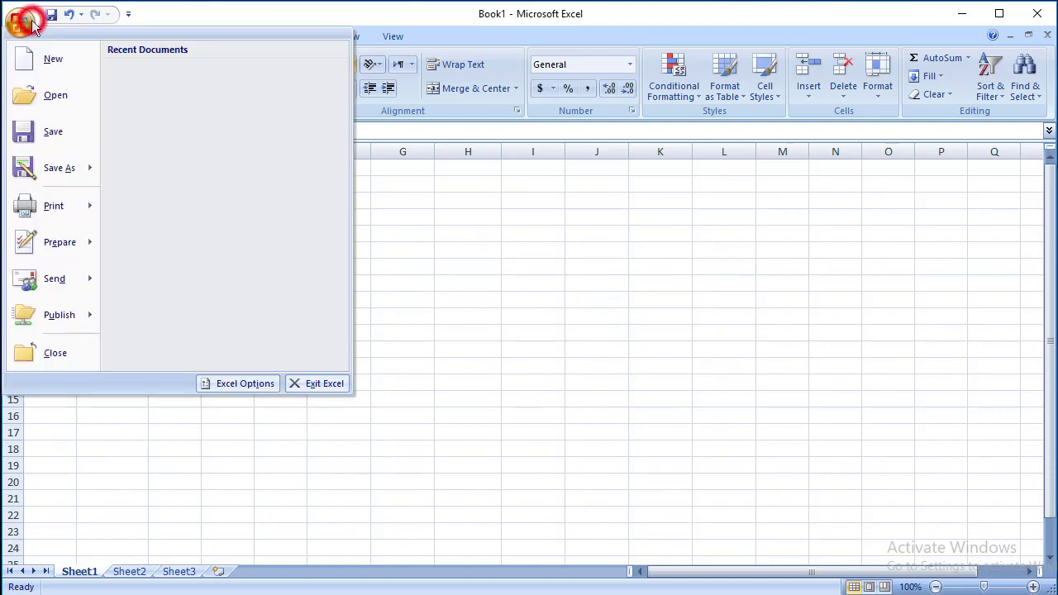
click(21, 25)
click(21, 25)
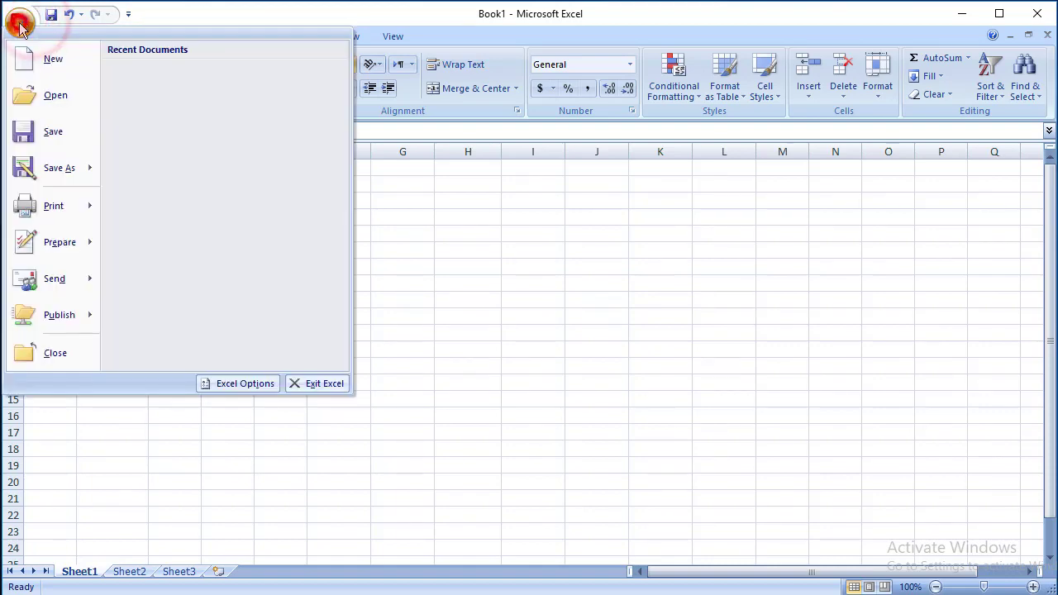
click(230, 386)
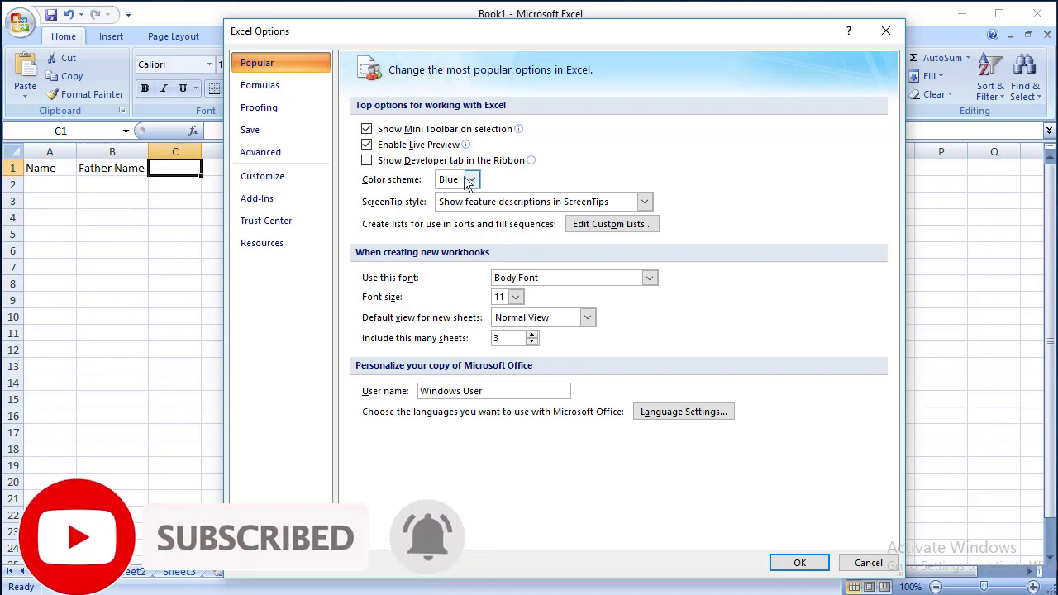
click(290, 153)
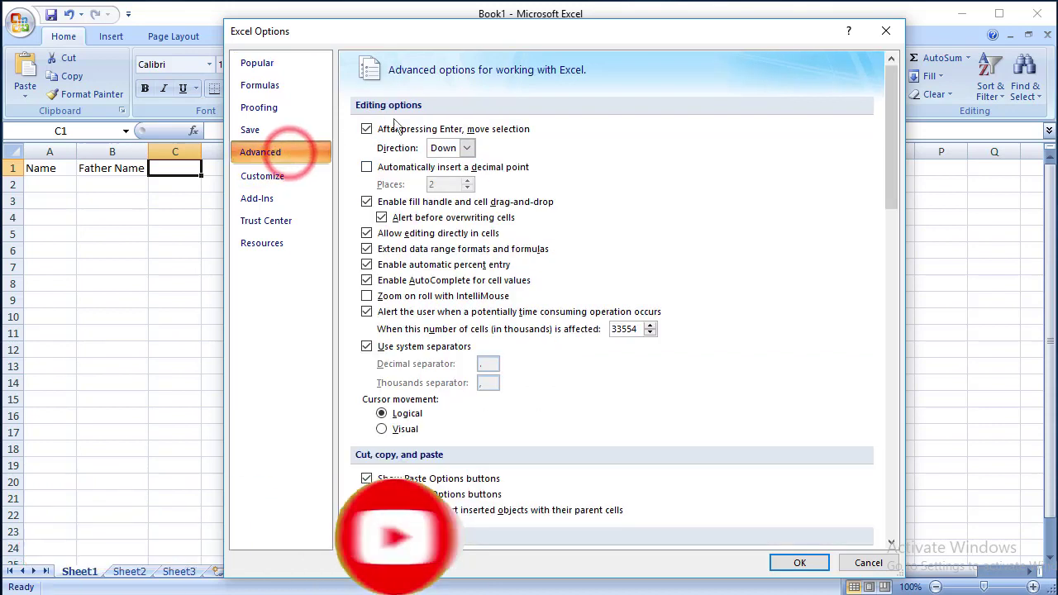
click(468, 148)
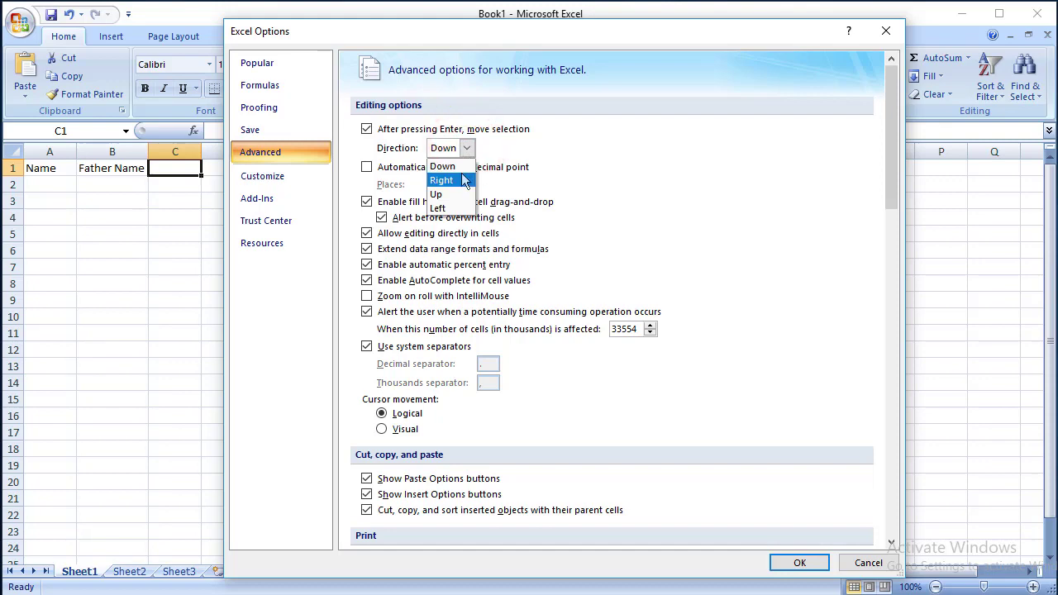
click(465, 181)
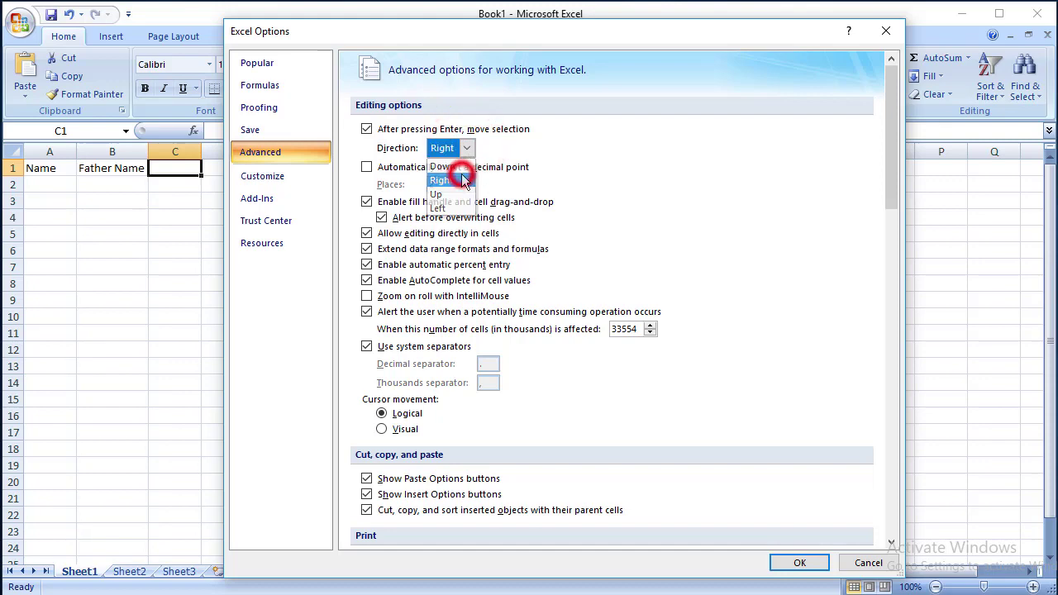
click(799, 563)
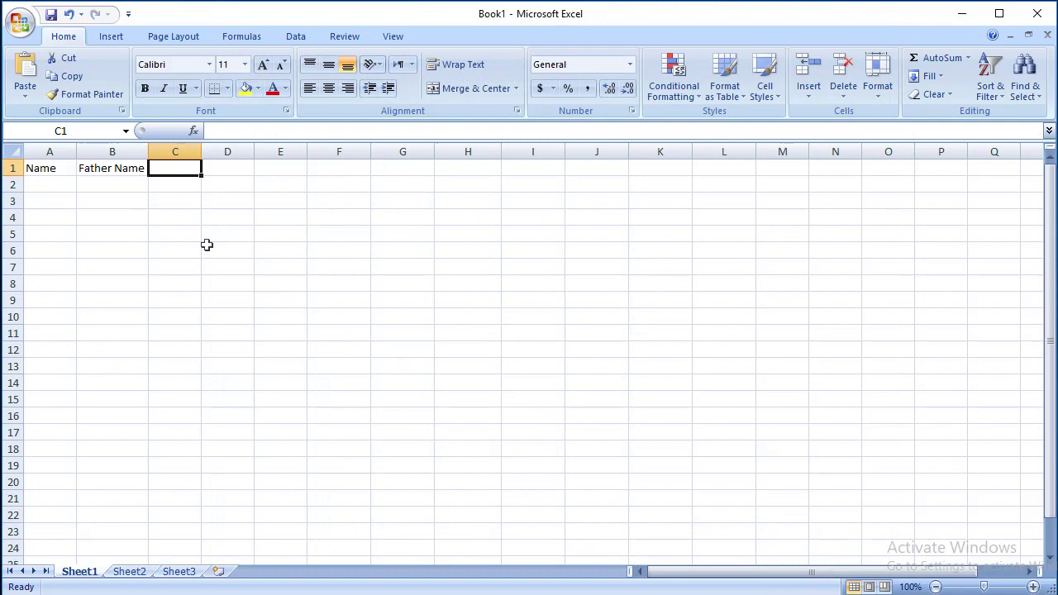
Step: Type the headers Id, Address, Mobile No and Gmail into C1 through F1
text(Id)
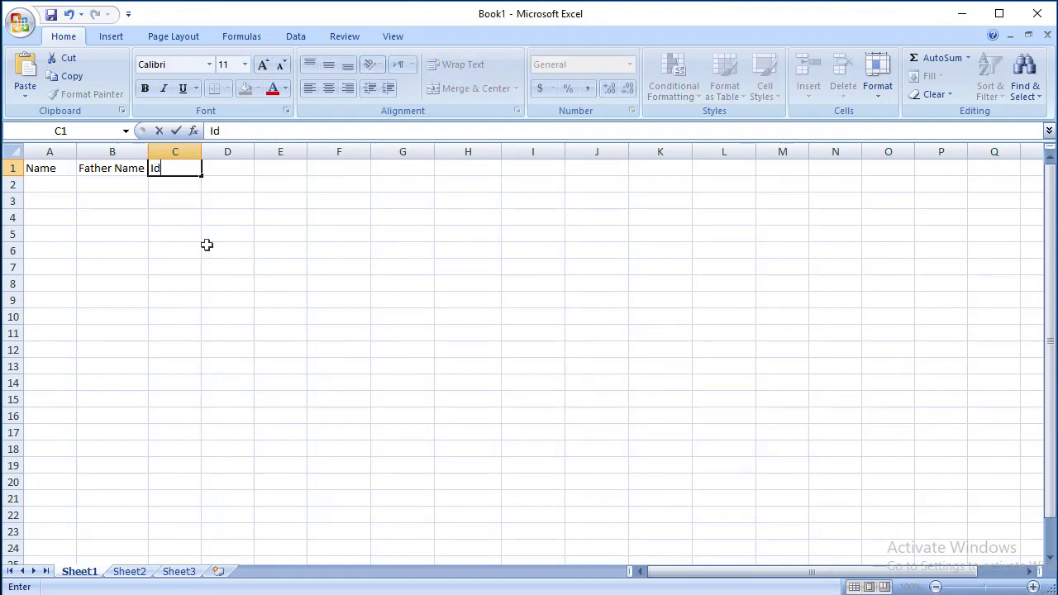
key(Return)
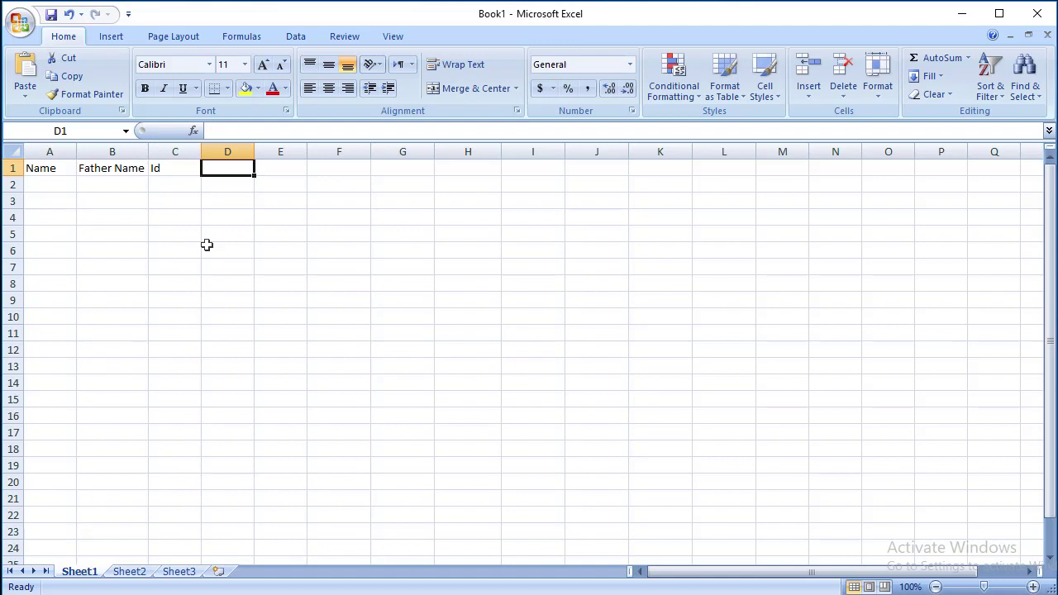
text(Address)
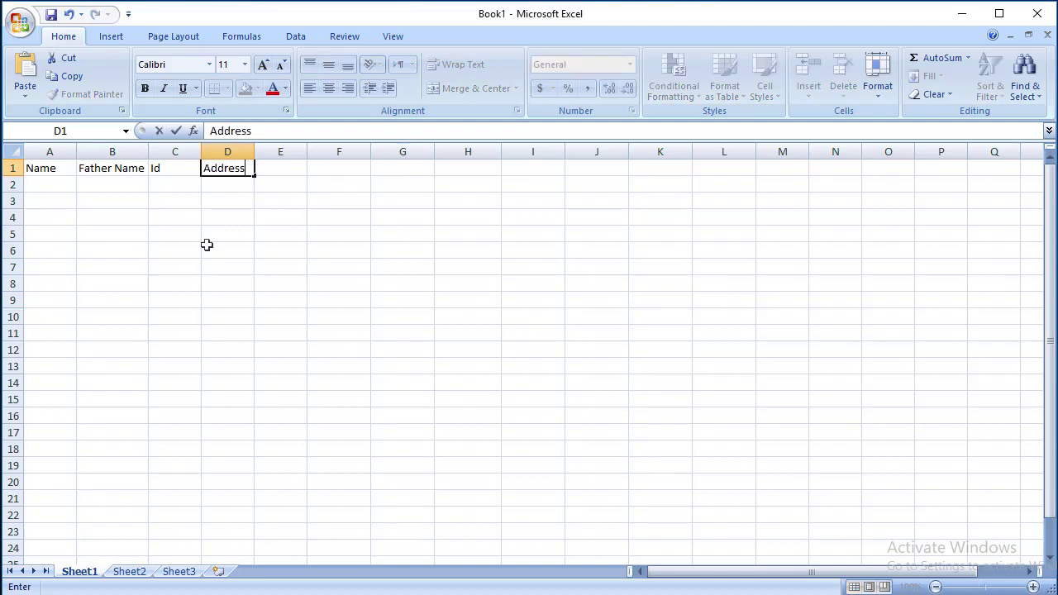
key(Tab)
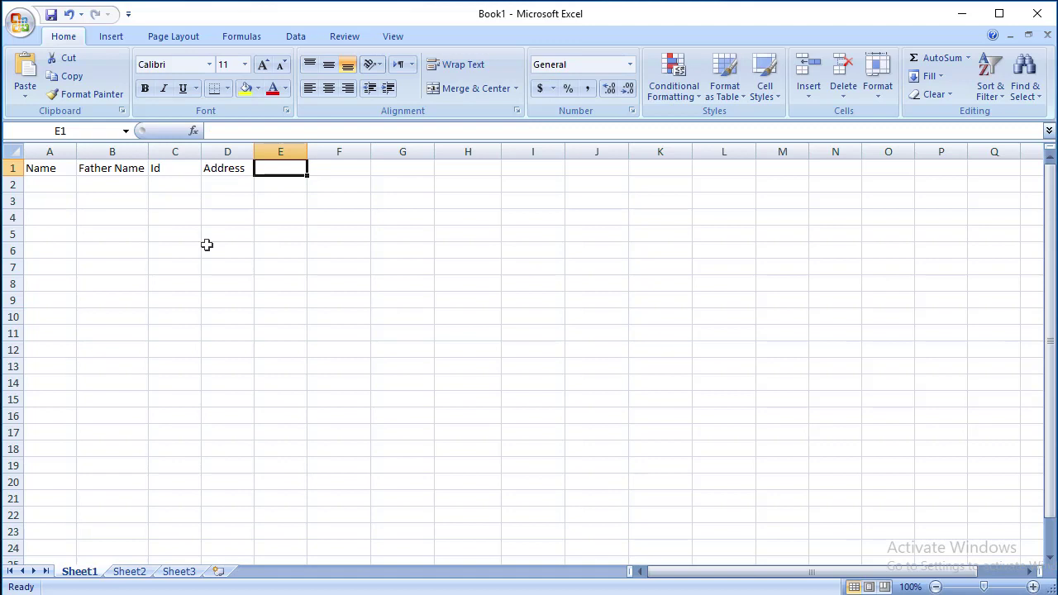
text(Mobile No)
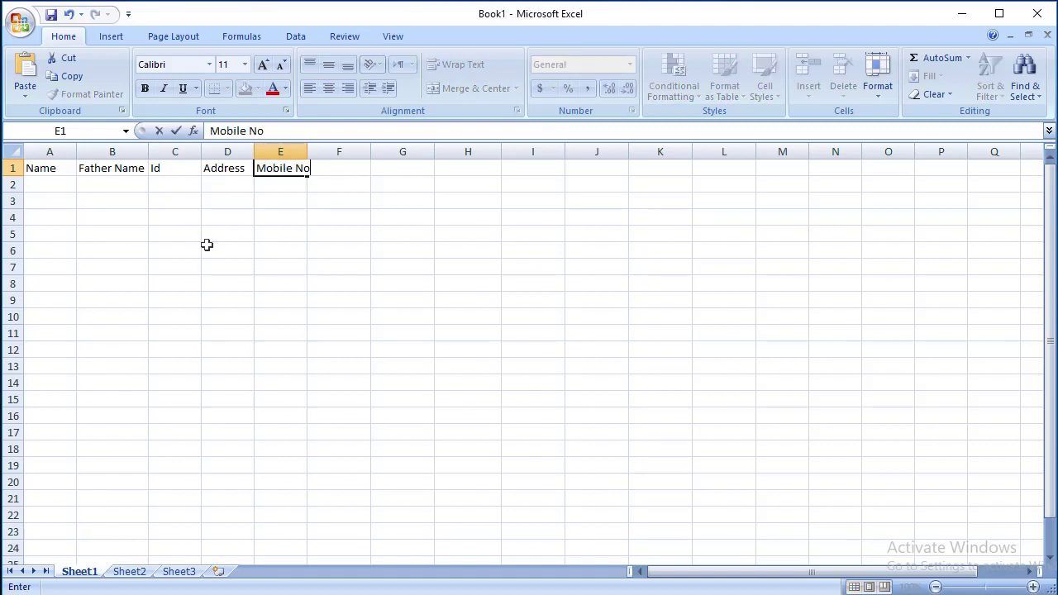
key(Tab)
text(Gm)
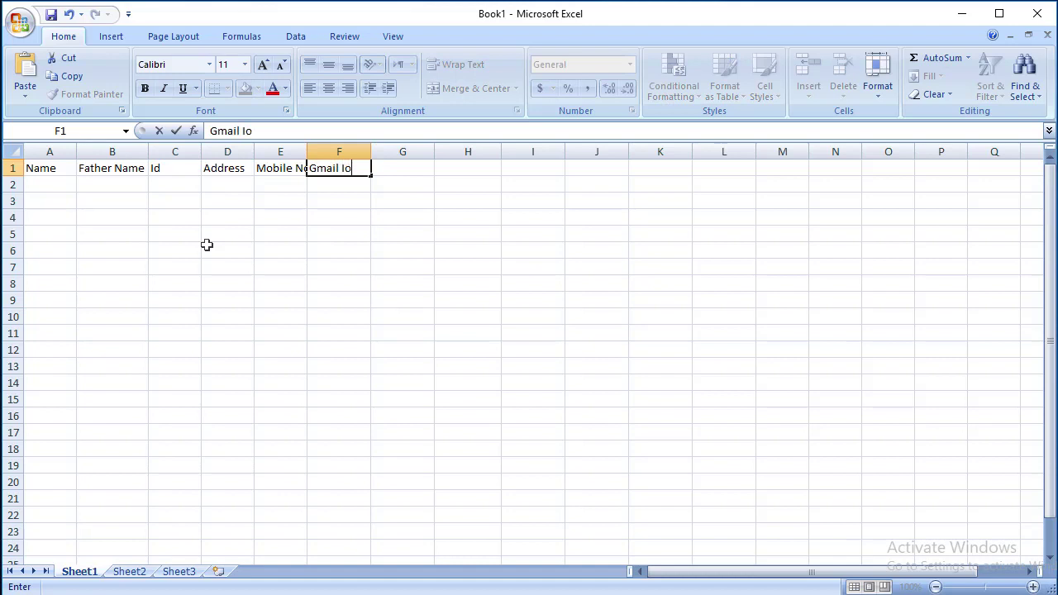
key(Tab)
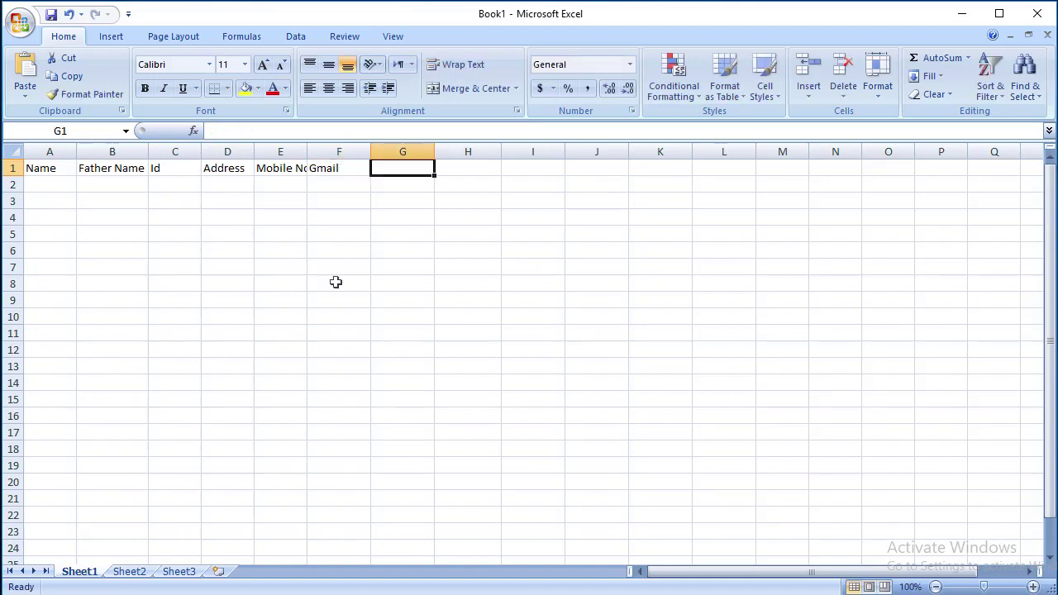
click(324, 168)
Step: AutoFit columns A through F to their header text
drag(351, 152, 50, 151)
drag(200, 150, 200, 151)
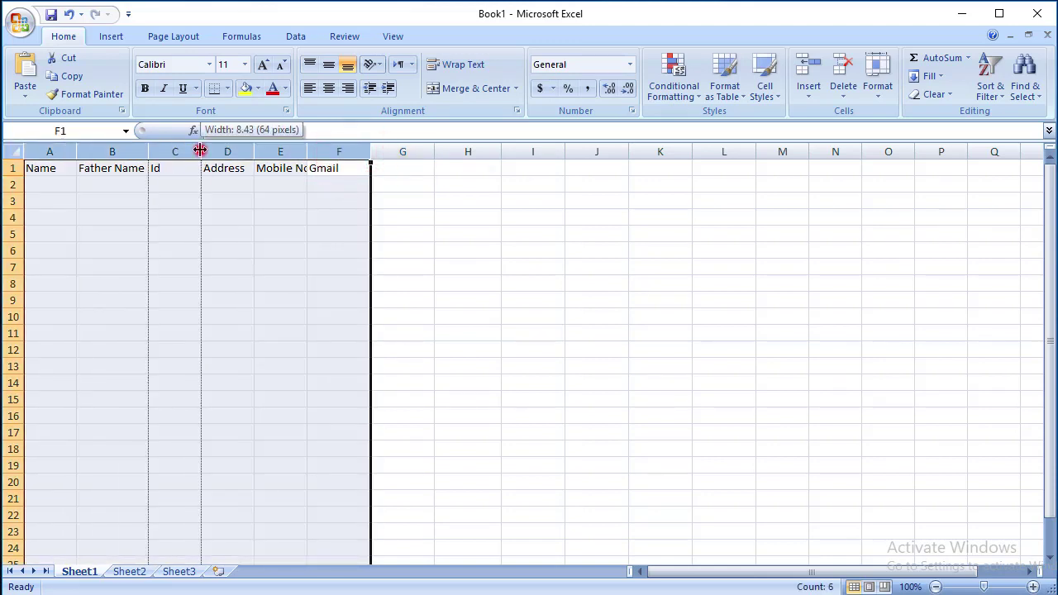
double_click(200, 150)
click(324, 234)
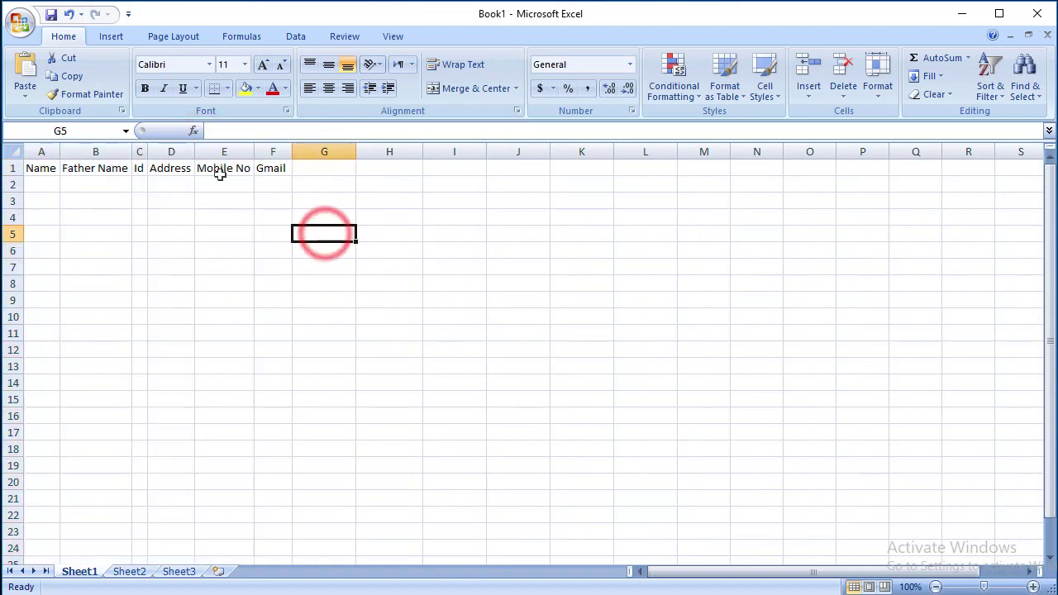
click(340, 171)
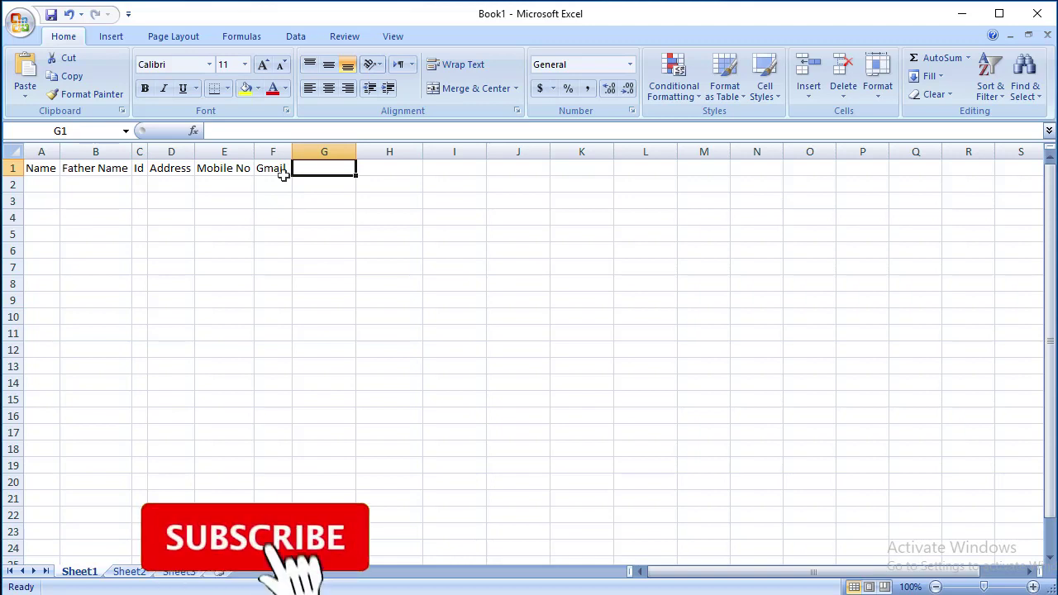
Step: Select across the header range A1:F2, then switch to the blank Sheet2
click(282, 172)
key(Left)
key(Left)
key(Left)
key(Left)
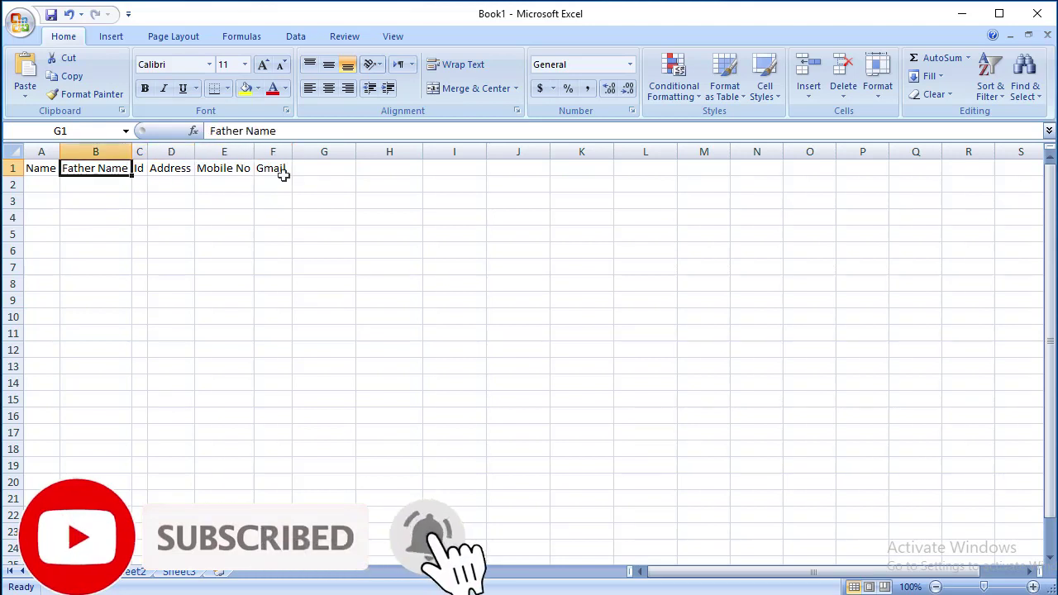
key(Left)
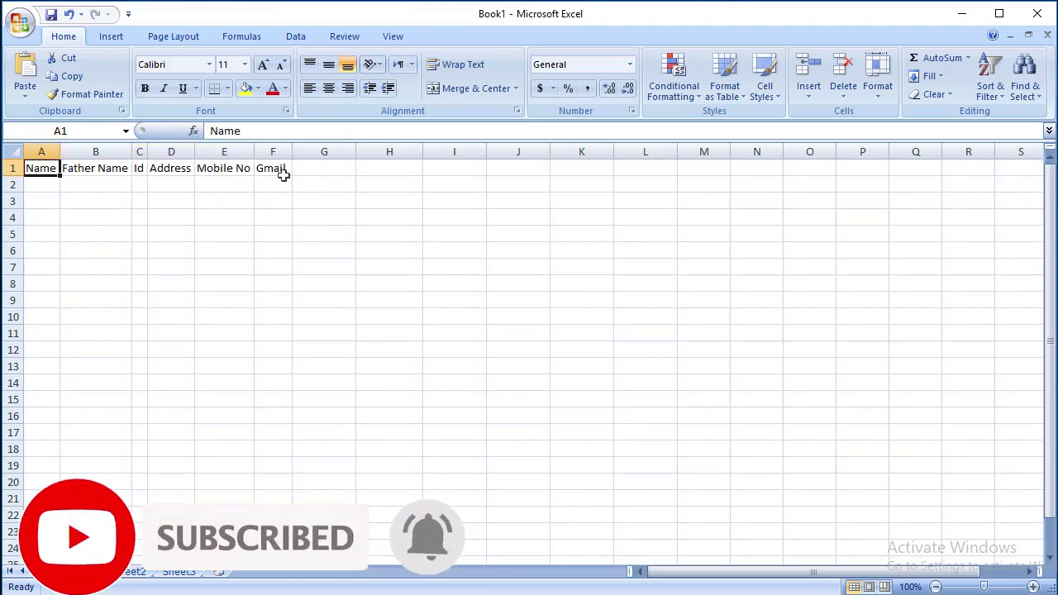
click(283, 172)
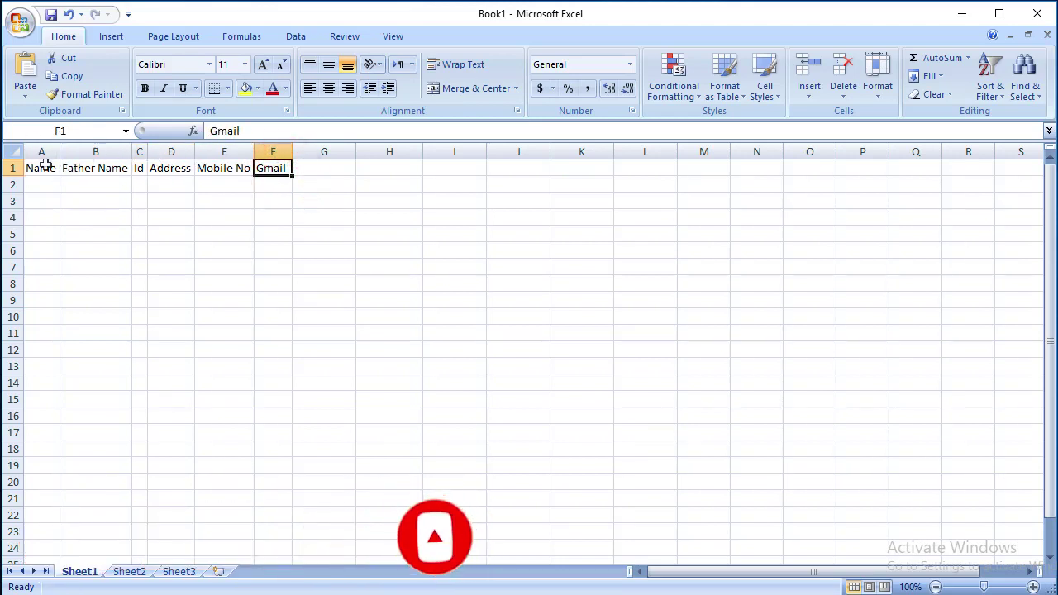
mouse_move(41, 171)
mouse_down()
mouse_move(180, 196)
mouse_move(287, 169)
mouse_up()
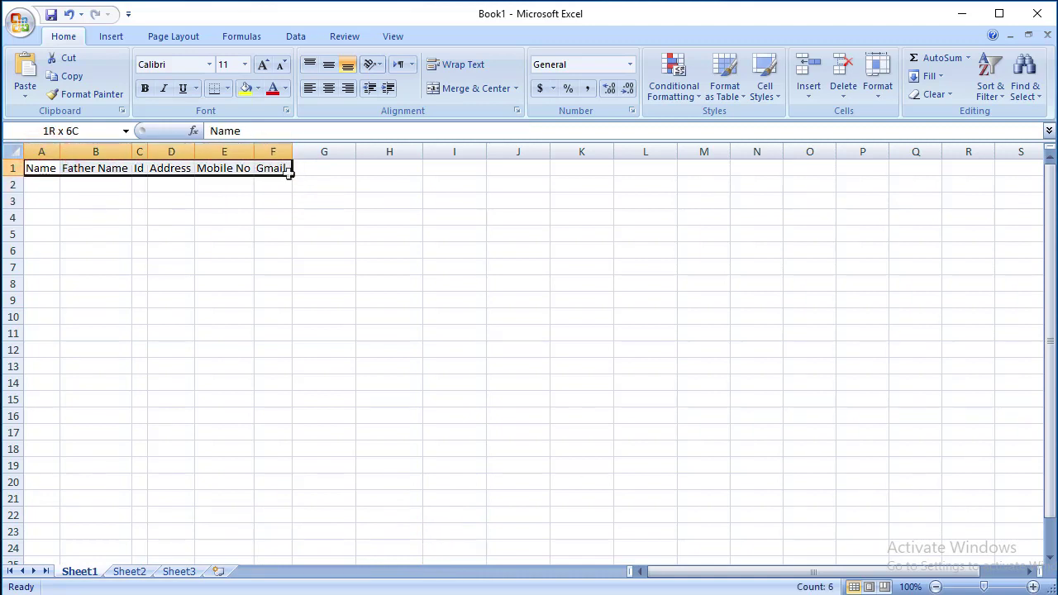
drag(289, 172, 291, 189)
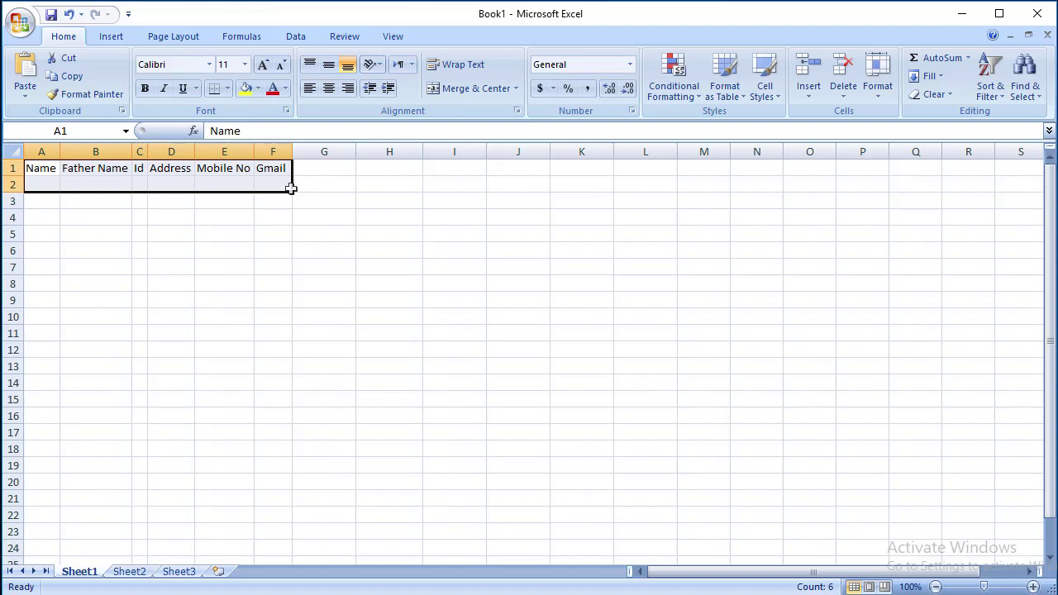
click(218, 357)
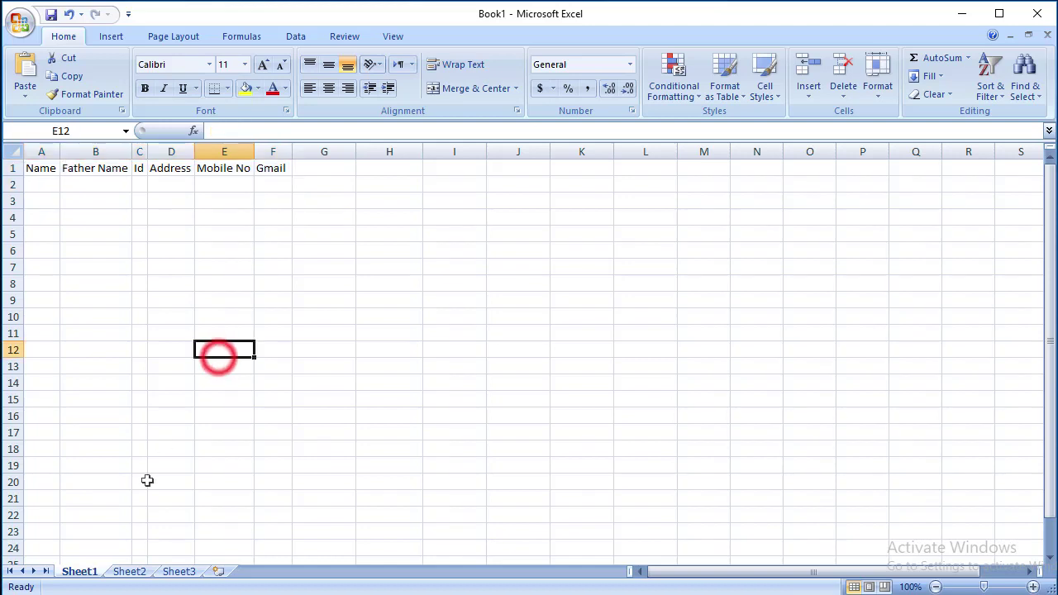
click(139, 548)
click(128, 572)
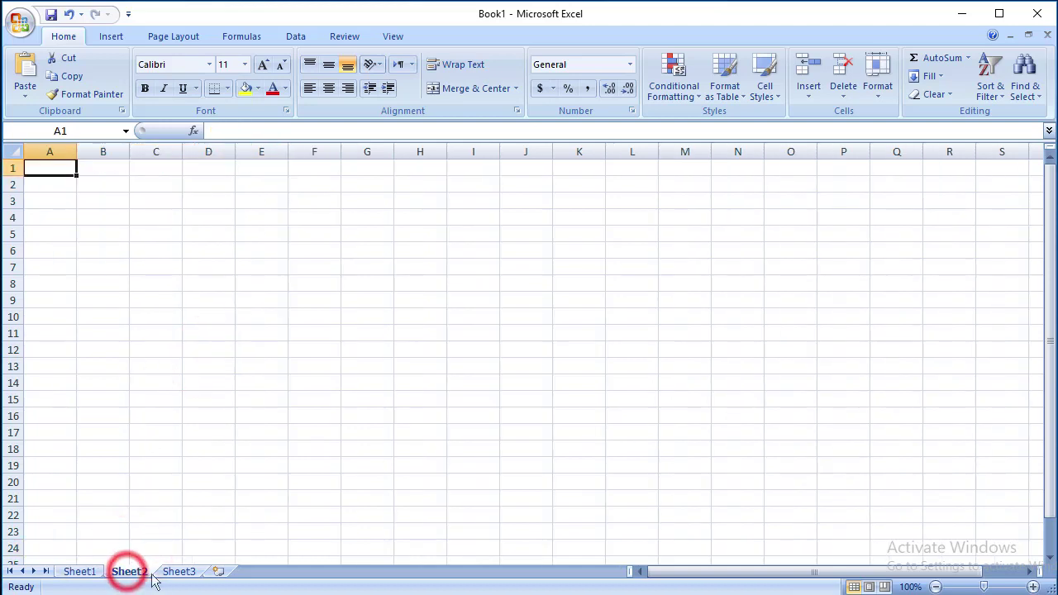
click(178, 573)
click(79, 571)
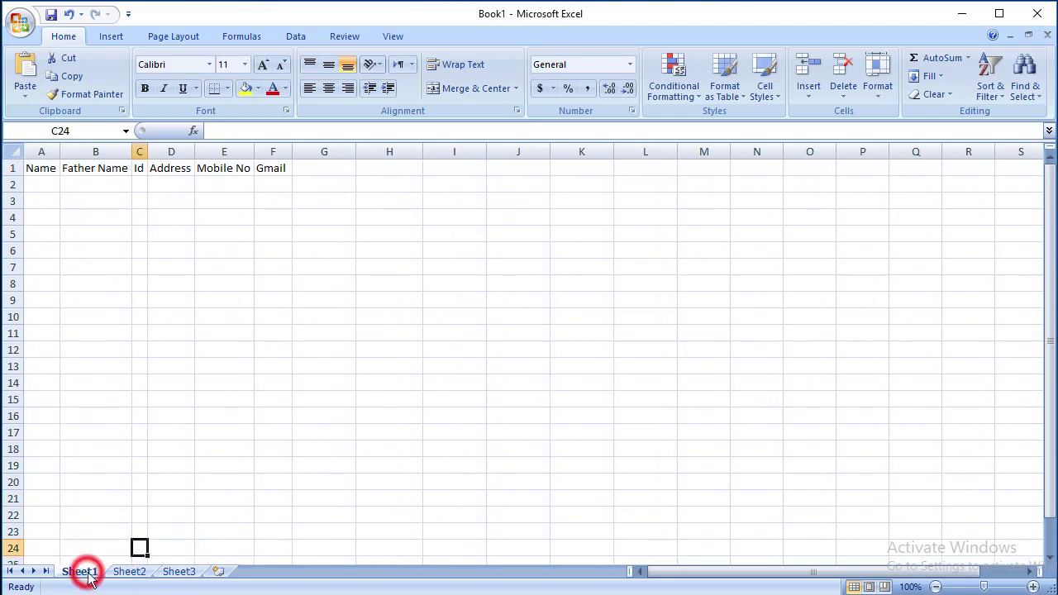
click(128, 572)
right_click(131, 573)
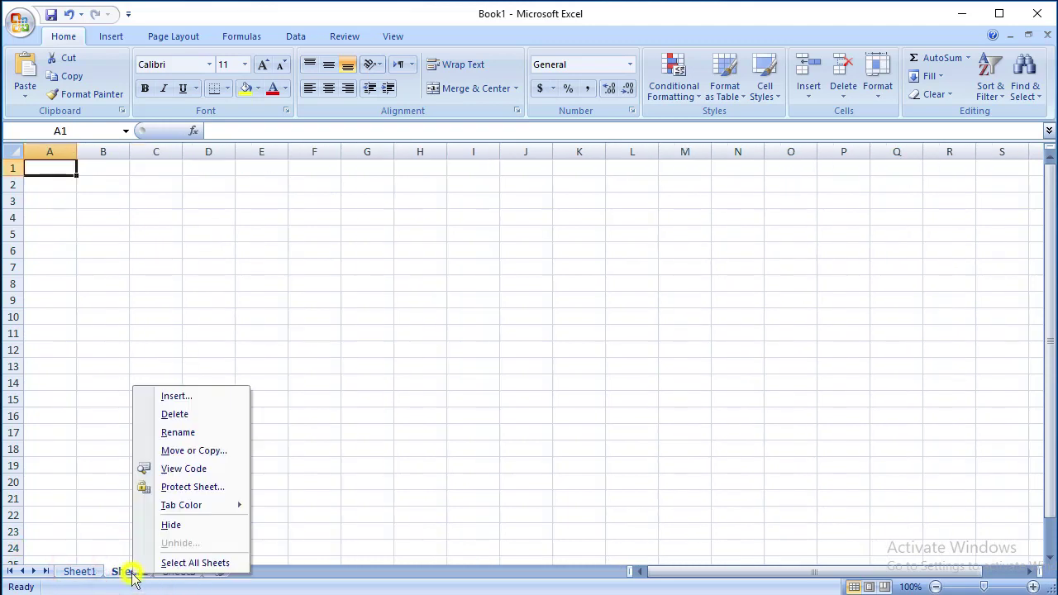
click(209, 398)
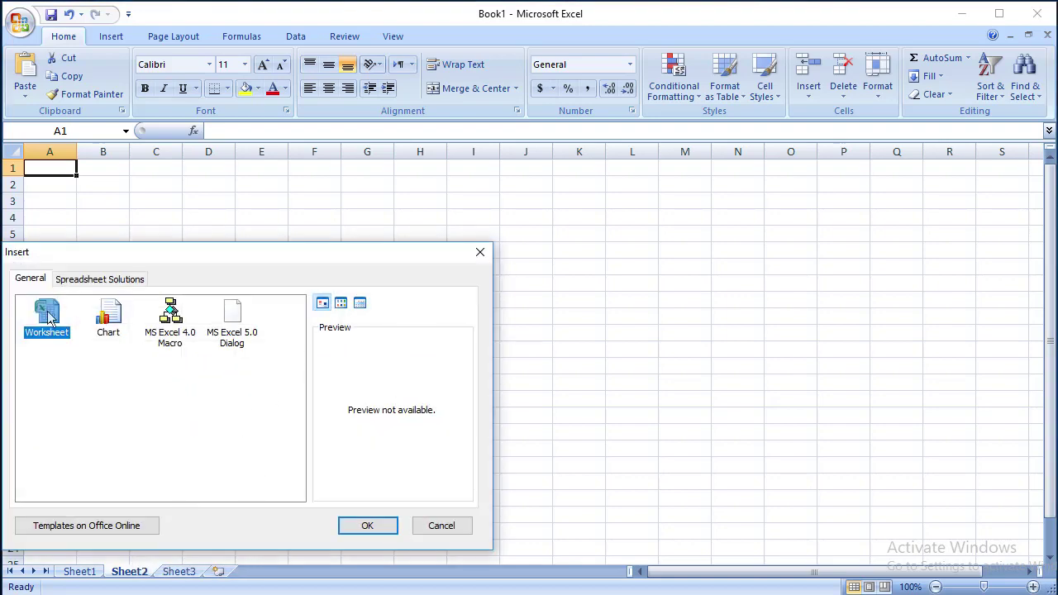
click(113, 280)
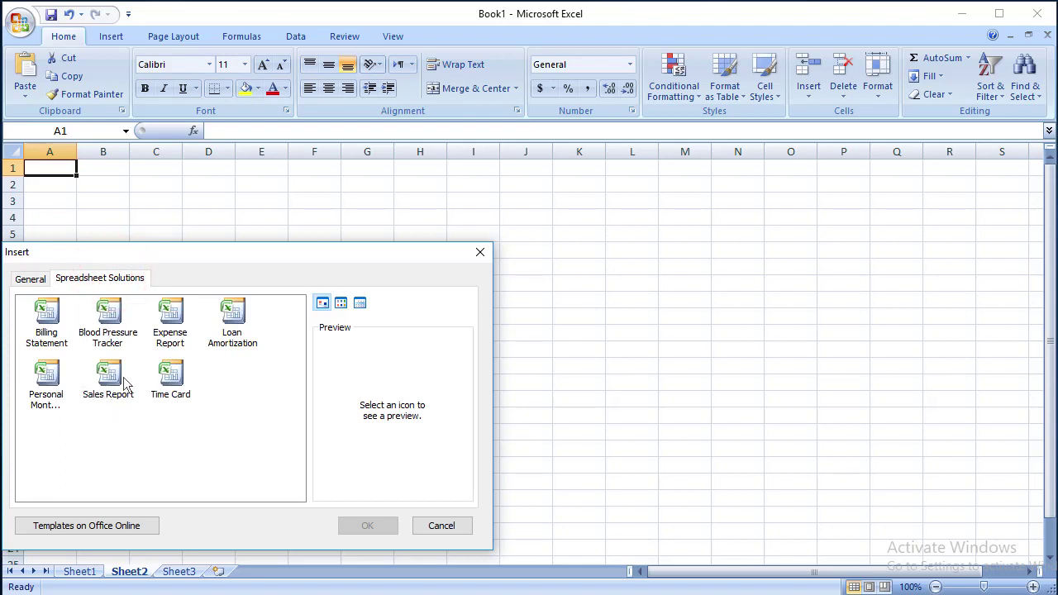
click(431, 526)
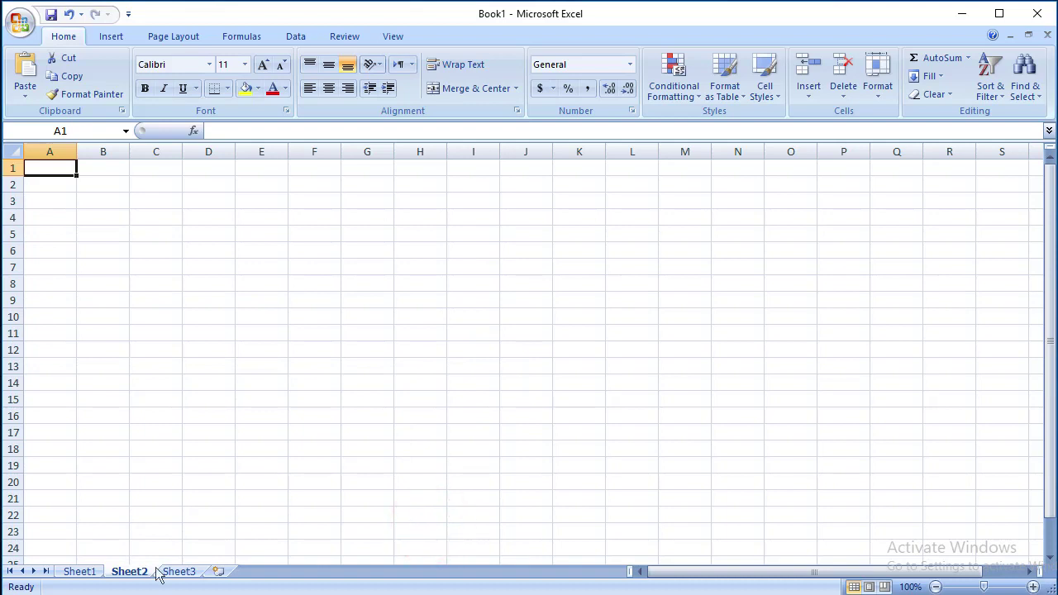
Step: Insert several new worksheets and colour the Sheet4 tab yellow
click(219, 573)
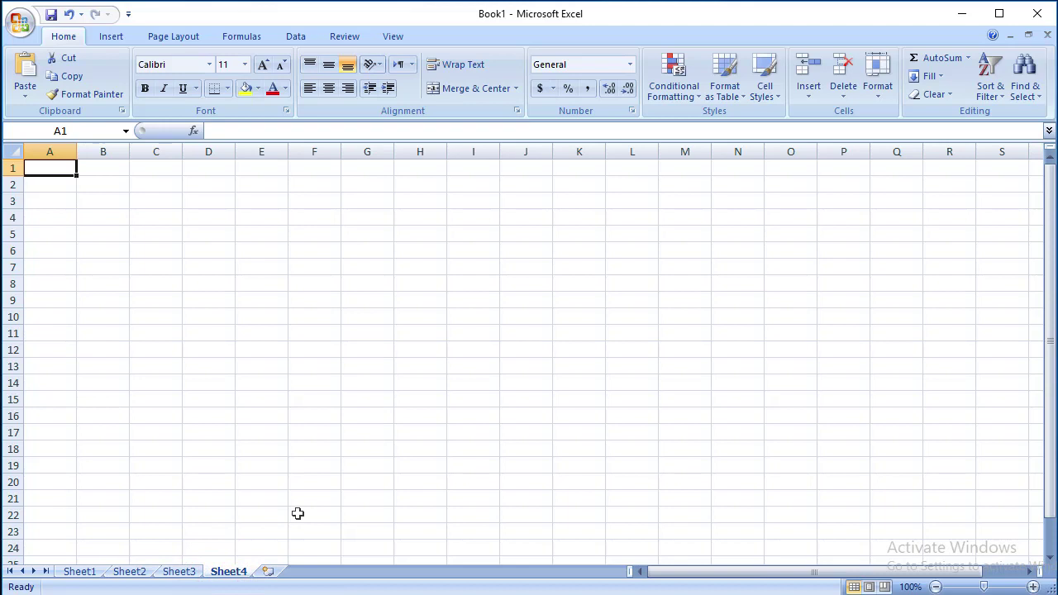
key(shift+F11)
key(shift+F11)
key(shift+F11)
key(shift+F11)
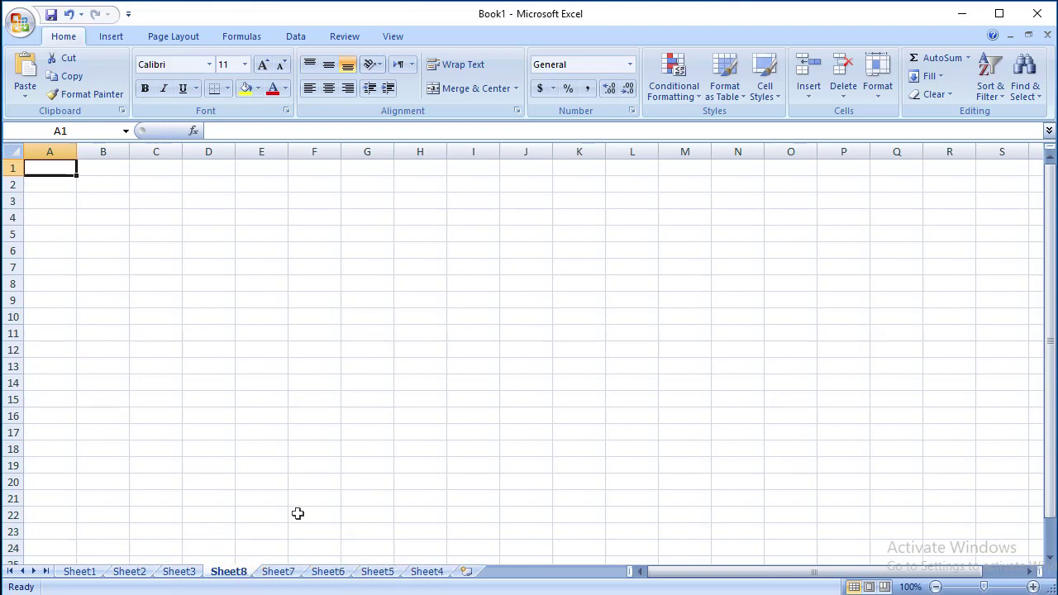
right_click(431, 572)
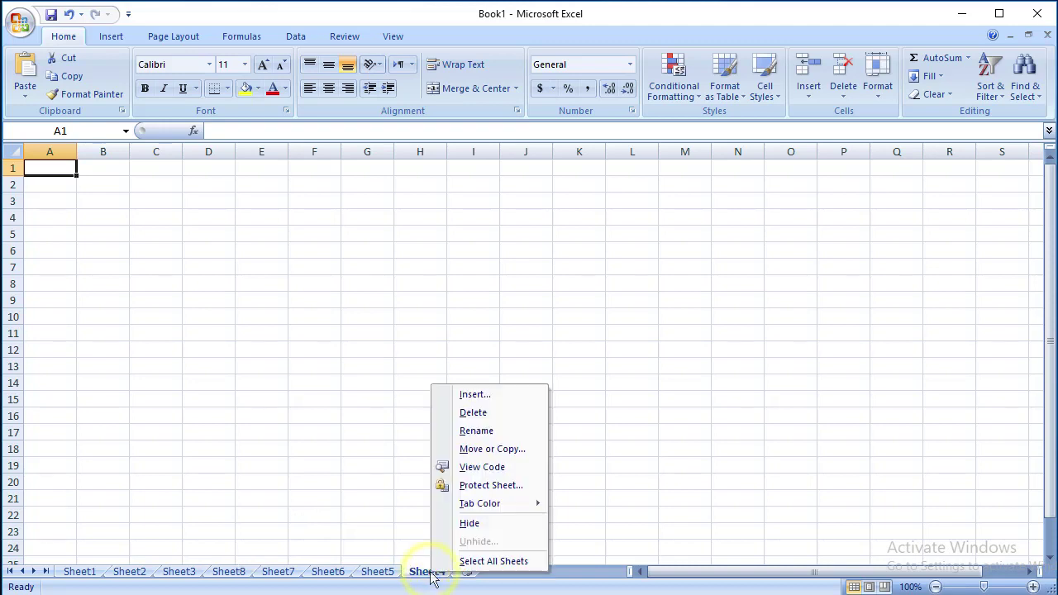
mouse_move(479, 510)
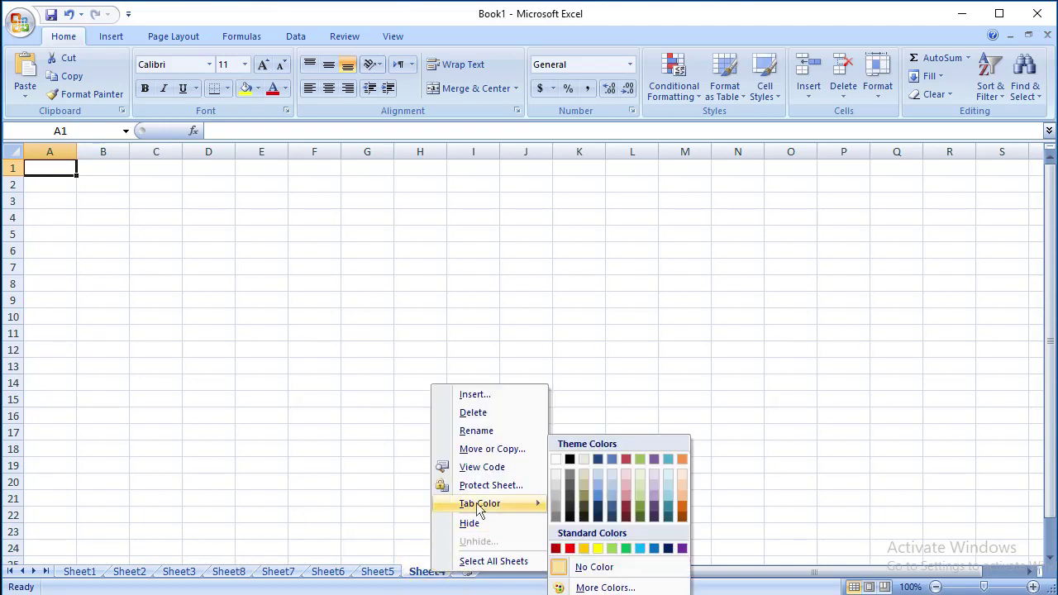
click(598, 550)
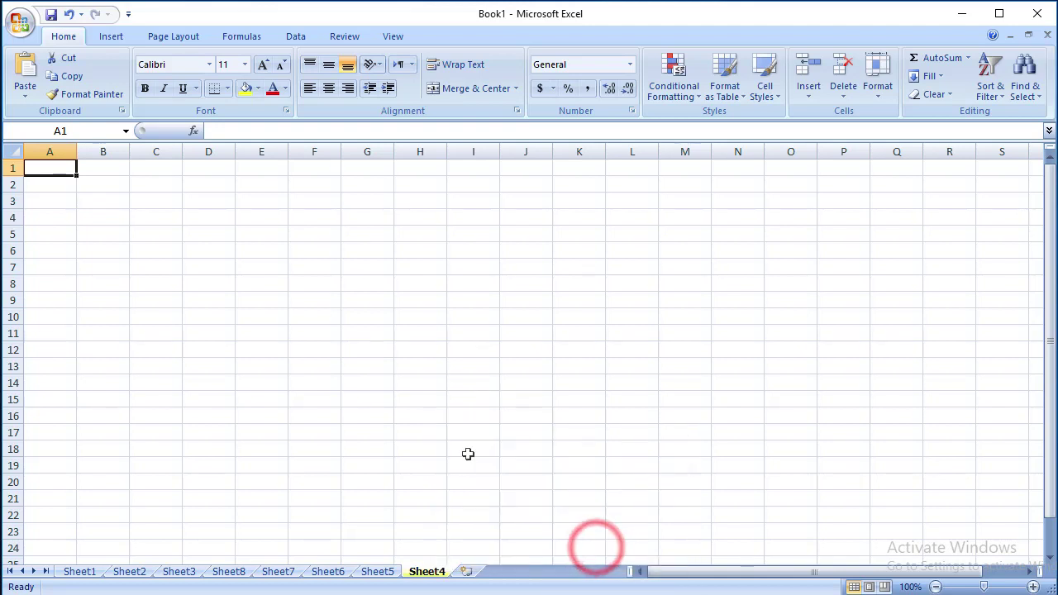
click(468, 454)
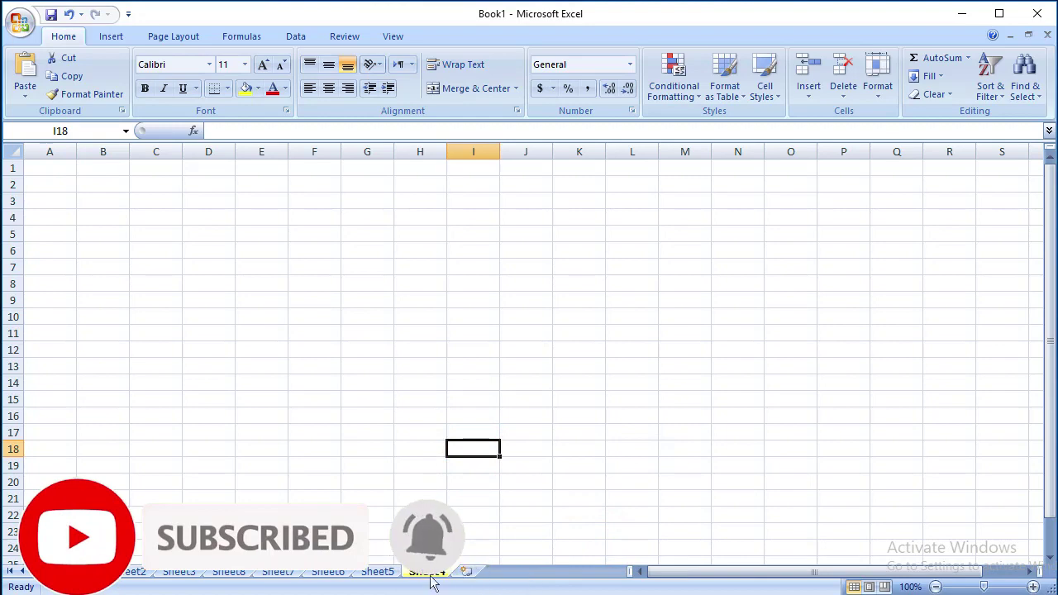
Step: Return to Sheet1 with its header row
click(385, 575)
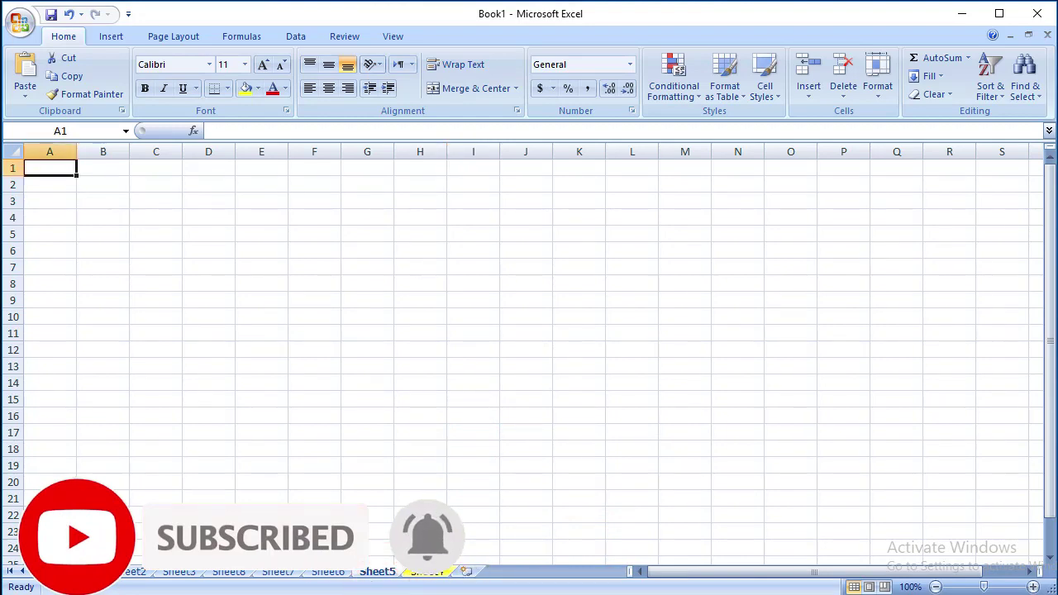
click(91, 572)
click(158, 419)
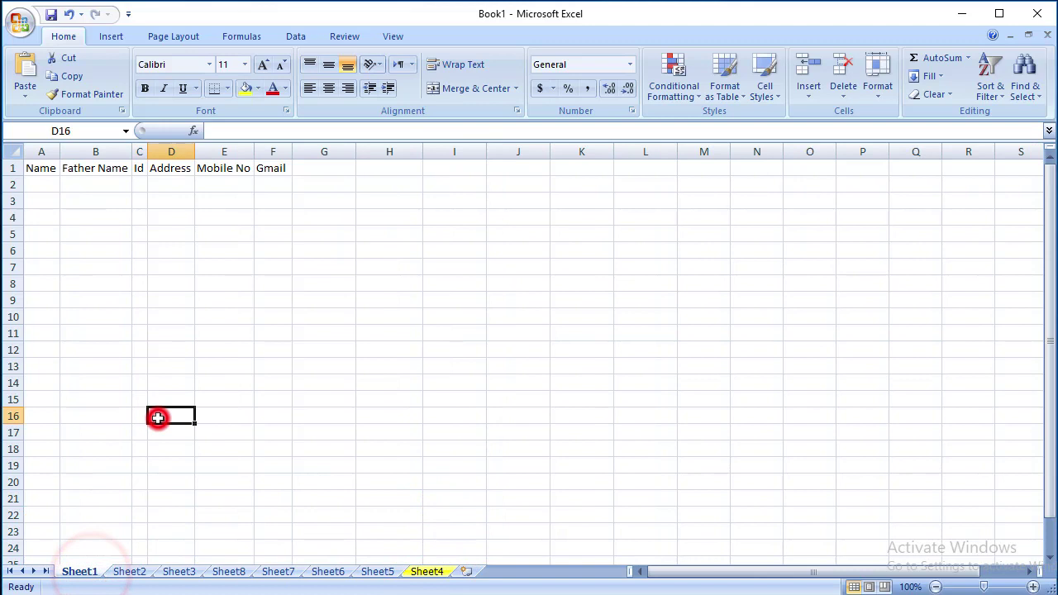
Step: Apply a thick box border to the Name, Father Name, Id, Address and Mobile No headers
click(152, 231)
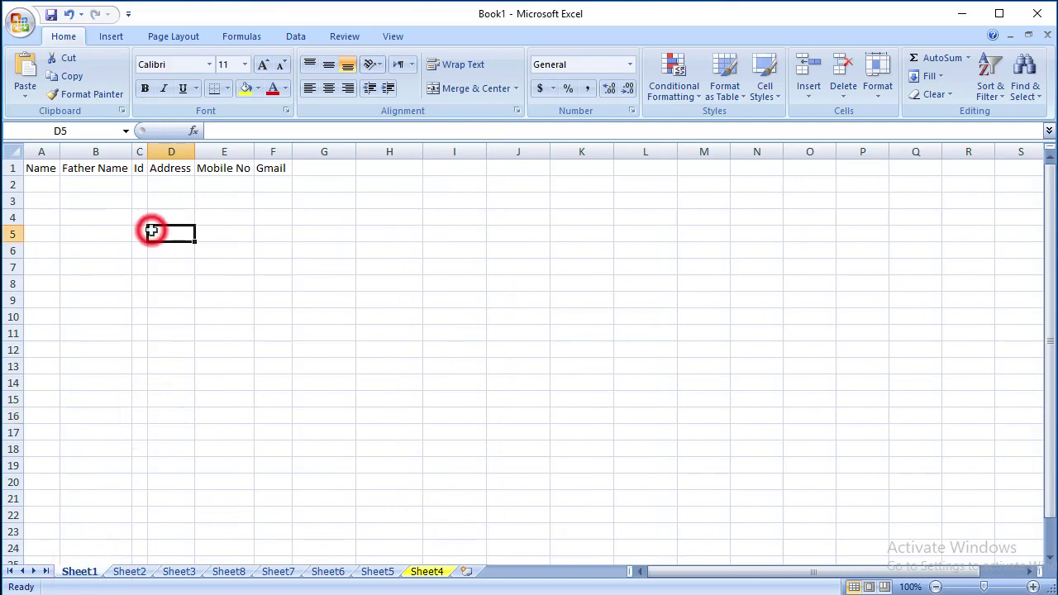
click(45, 168)
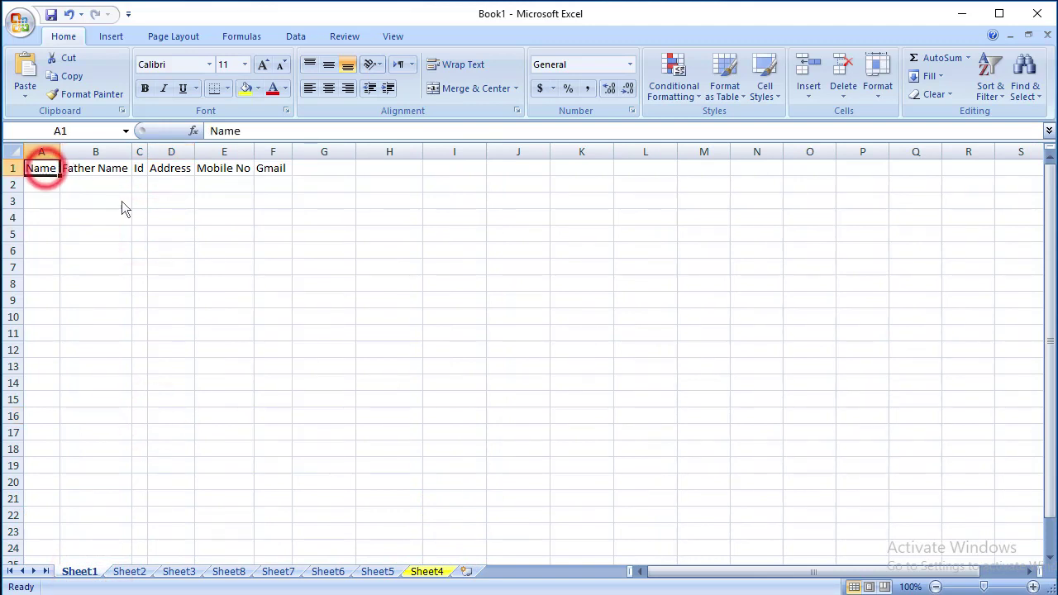
click(229, 88)
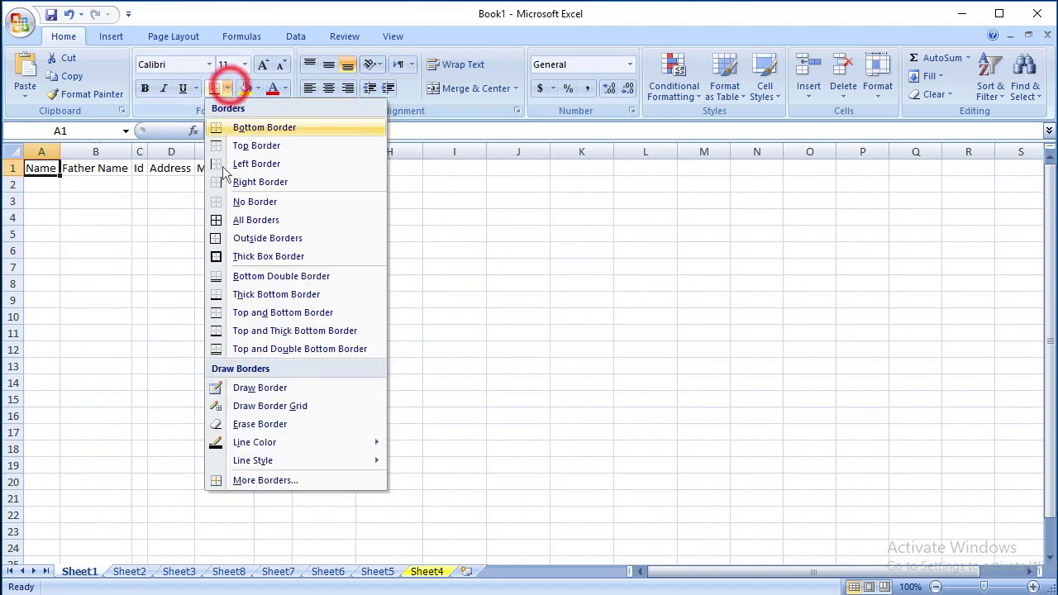
click(240, 257)
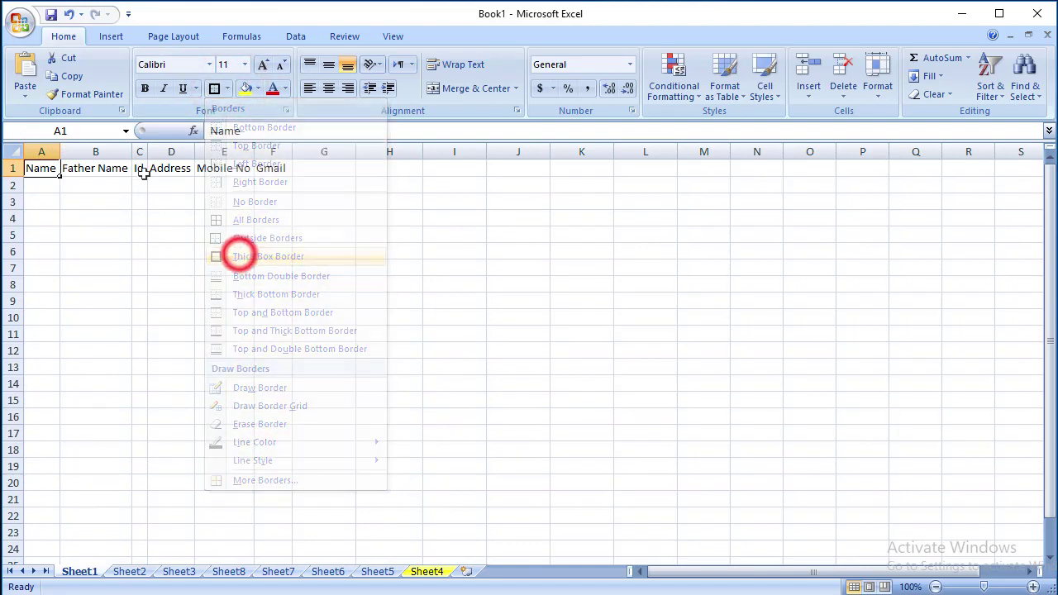
click(97, 172)
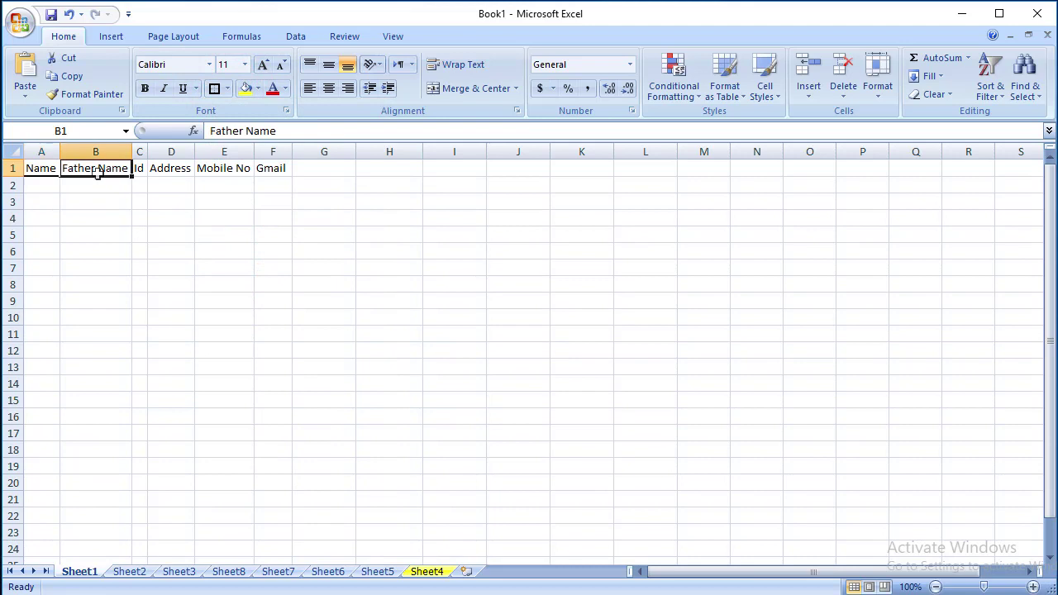
click(214, 89)
key(Right)
click(213, 88)
key(Right)
click(213, 89)
key(Right)
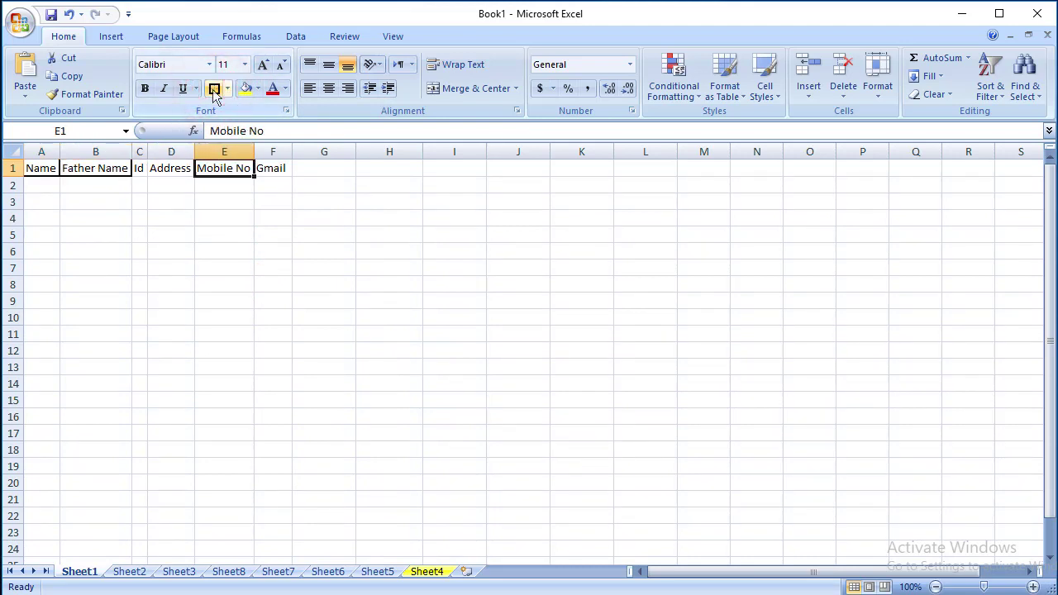
click(214, 89)
key(Right)
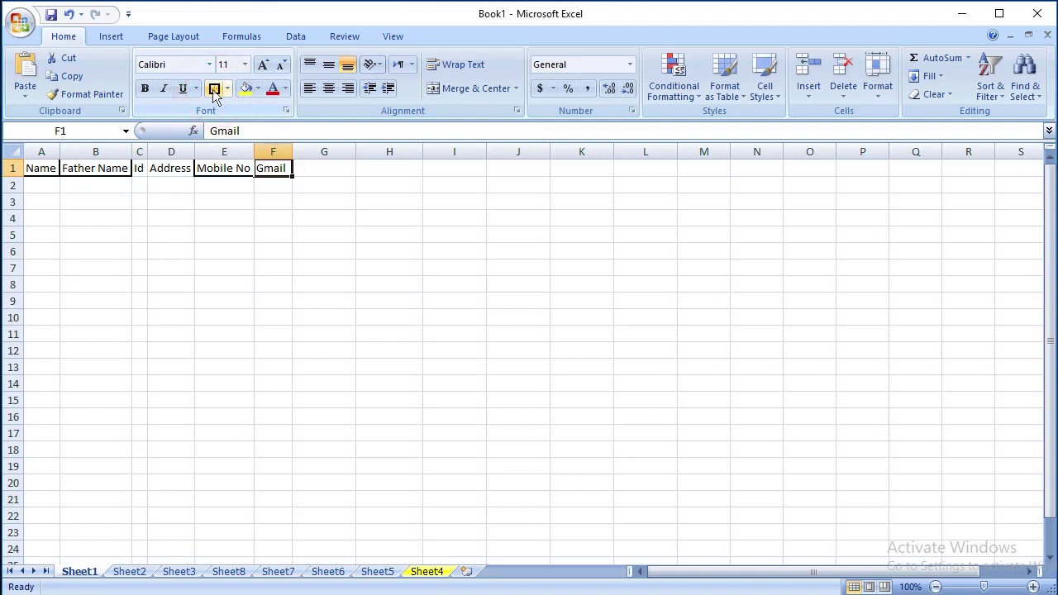
Step: Reapply thick box borders to Id and Address, and add one around Gmail
click(138, 169)
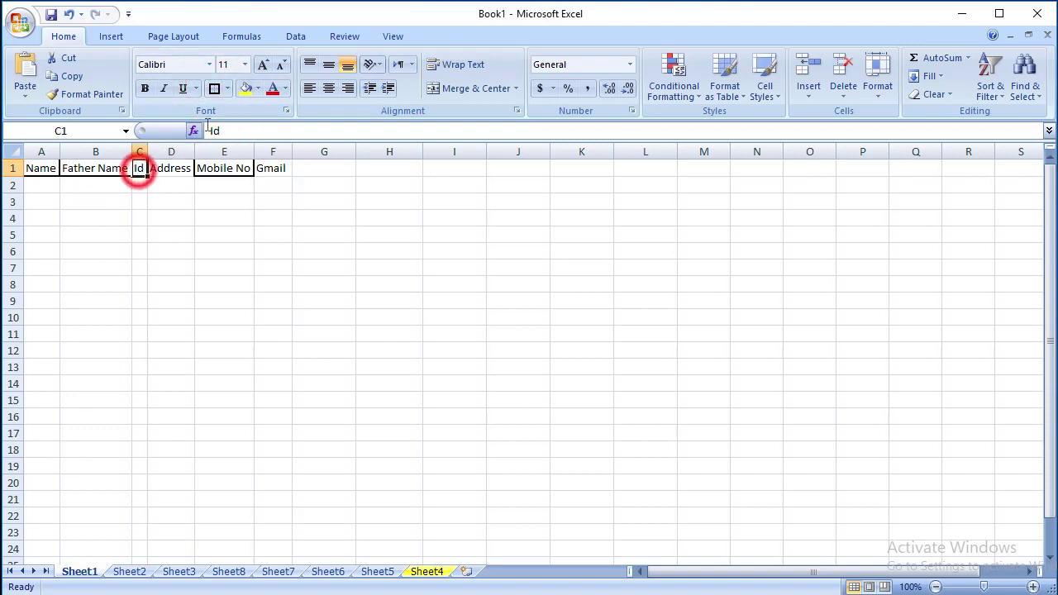
click(214, 89)
key(Right)
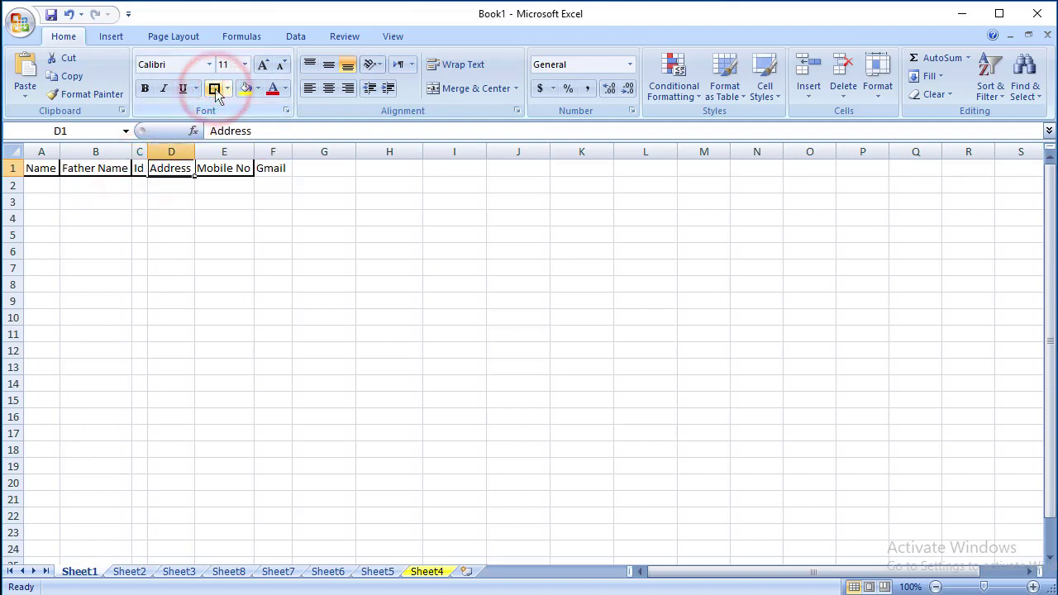
click(214, 232)
click(172, 169)
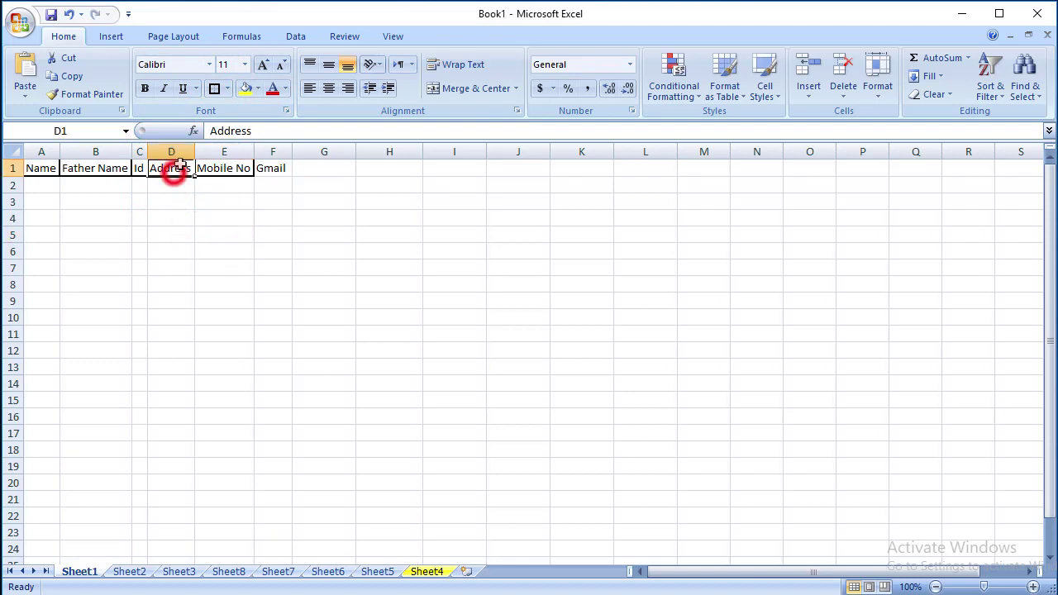
click(213, 89)
click(181, 286)
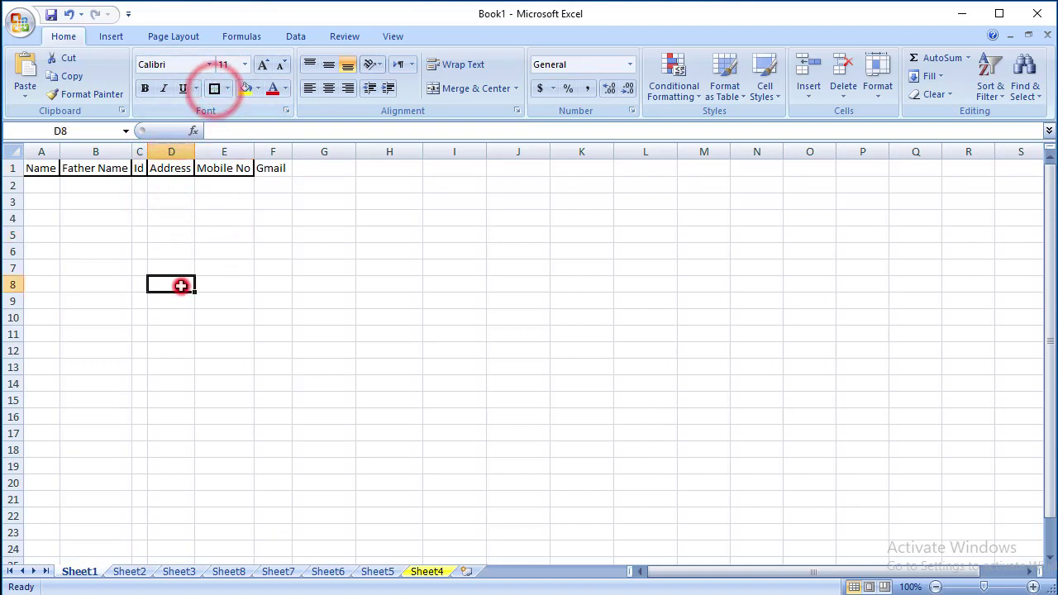
click(275, 168)
click(214, 88)
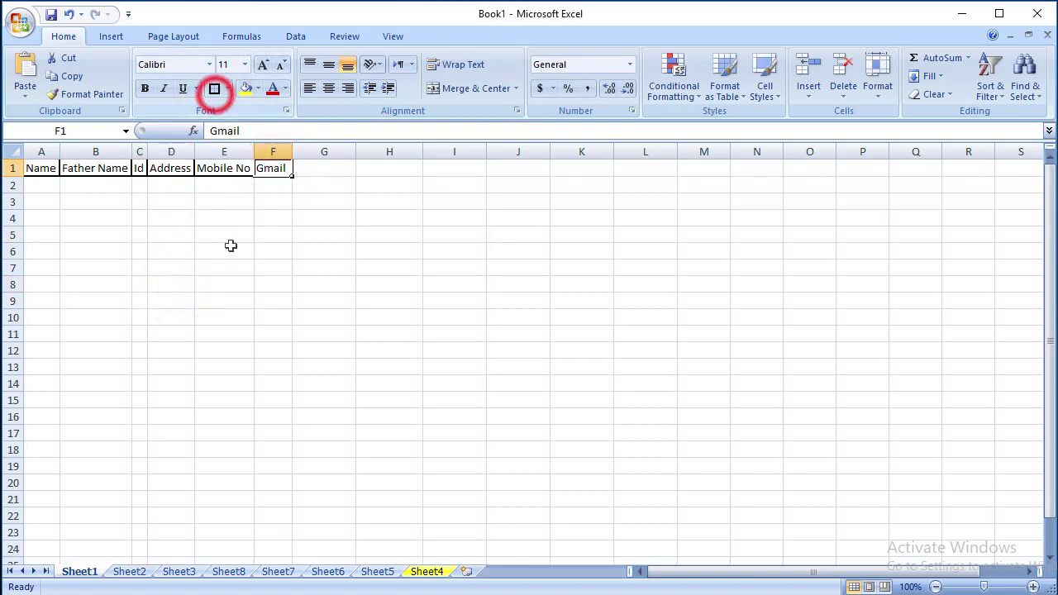
click(227, 248)
Step: Insert a blank row above the header row via the row 1 context menu
click(13, 168)
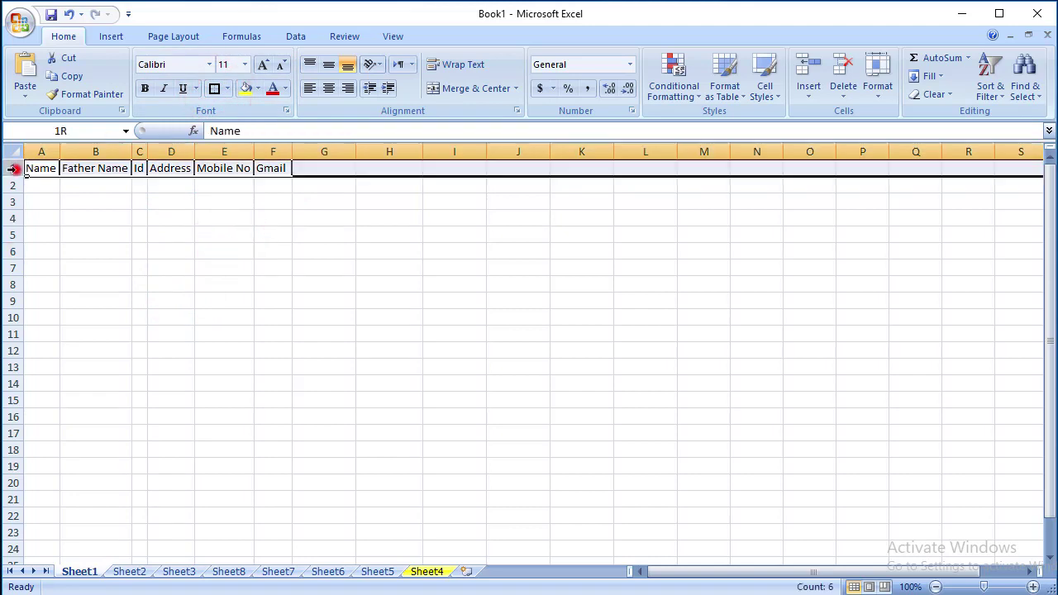
right_click(13, 167)
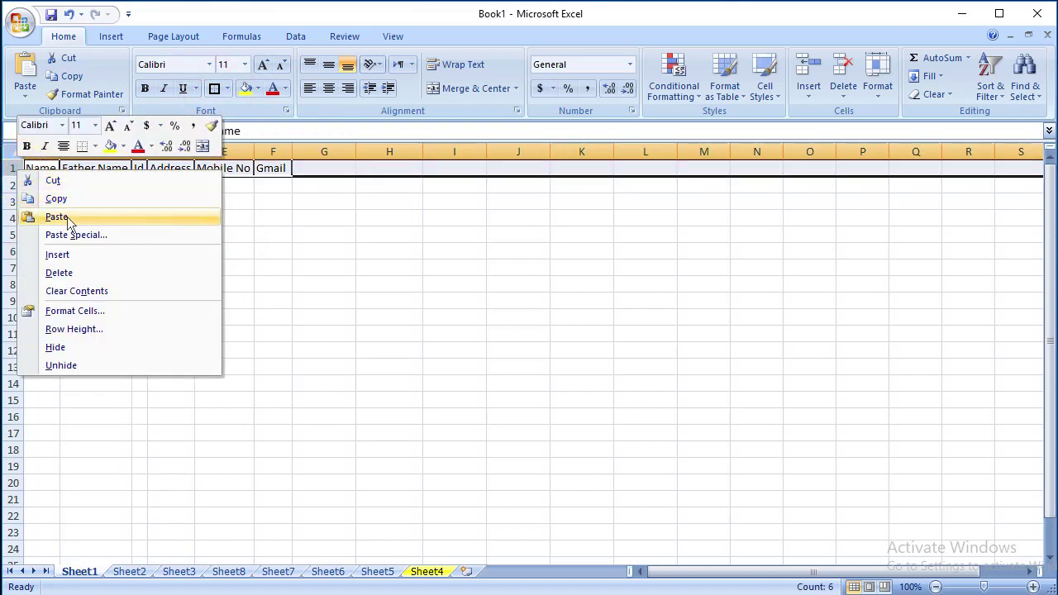
click(81, 255)
click(234, 237)
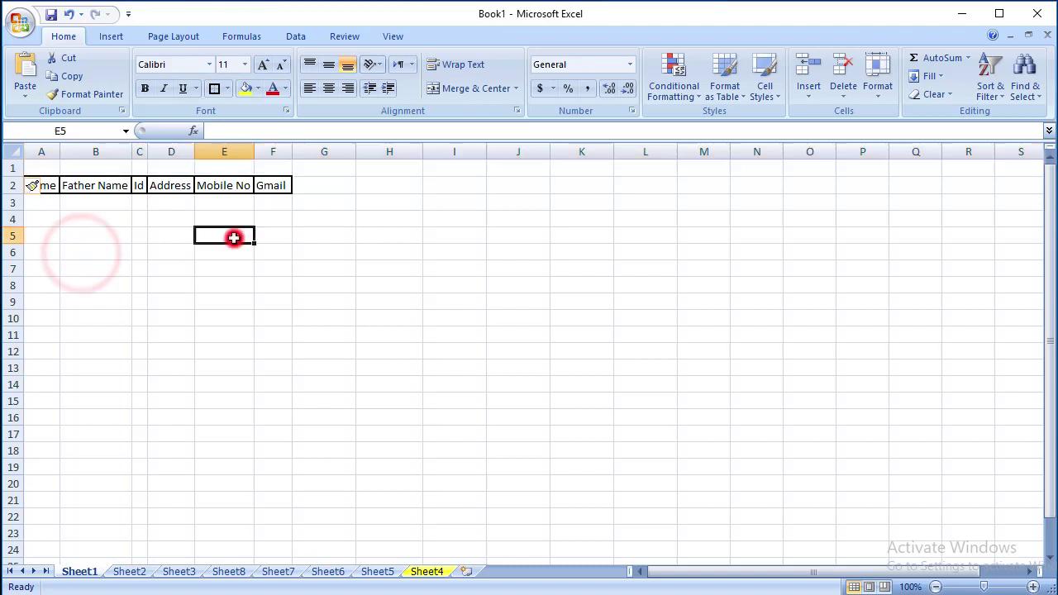
Step: Insert a second blank row so the headers move down to row 3
click(10, 169)
right_click(11, 169)
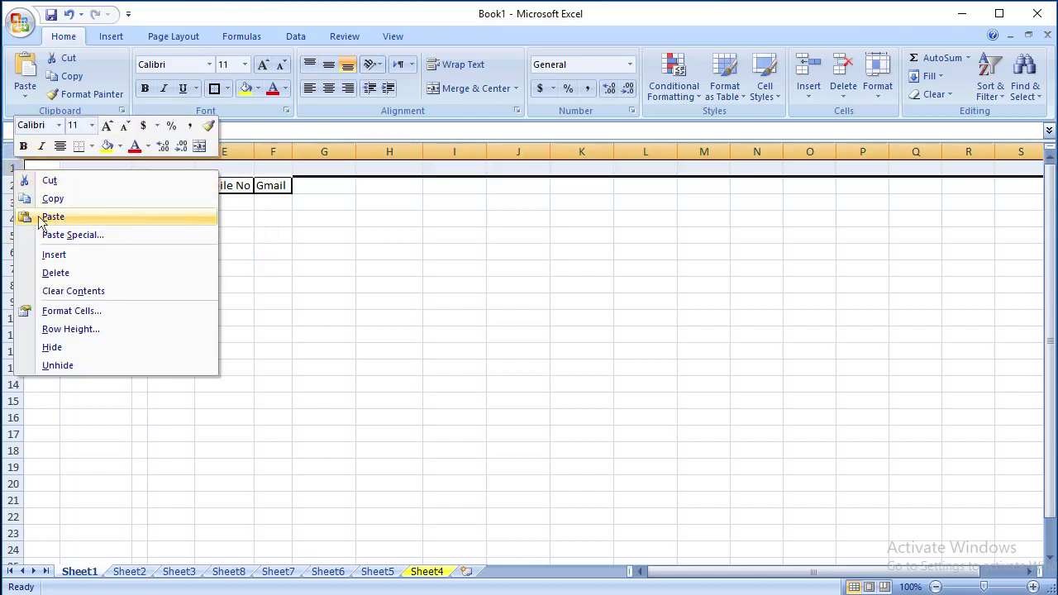
click(54, 255)
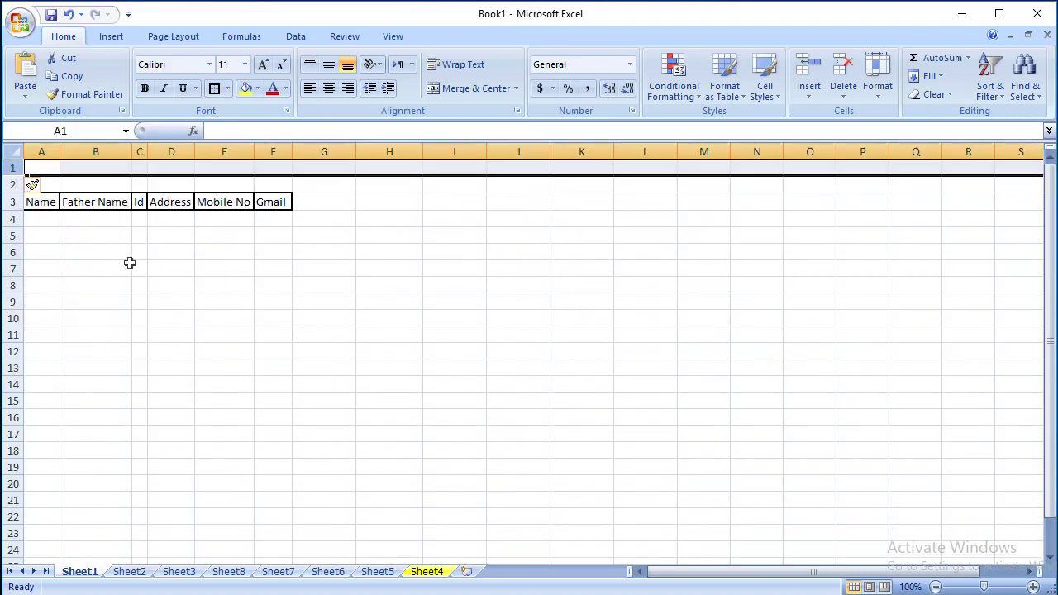
click(130, 262)
click(335, 300)
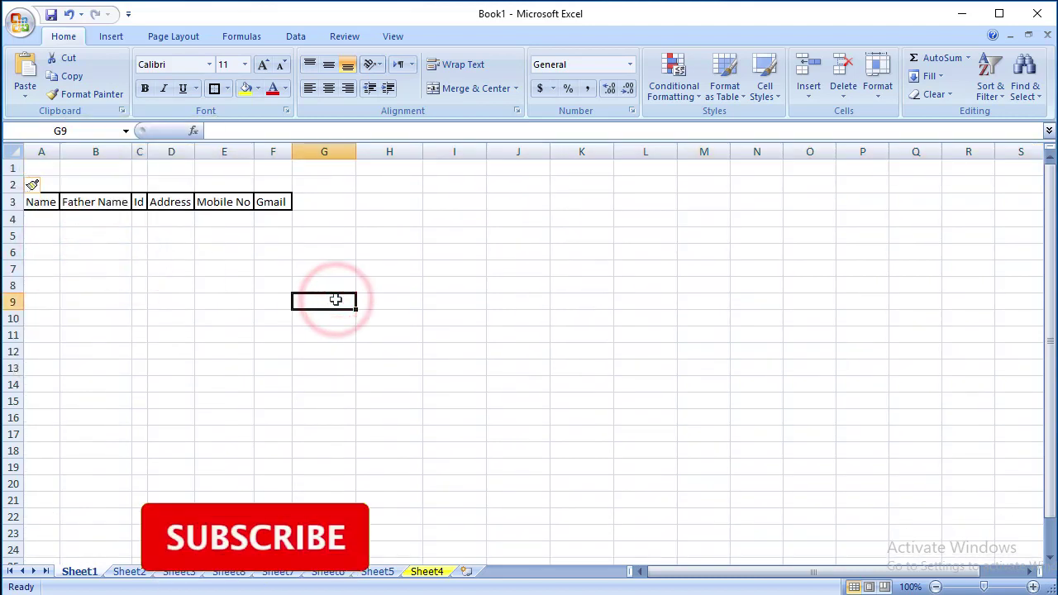
click(298, 344)
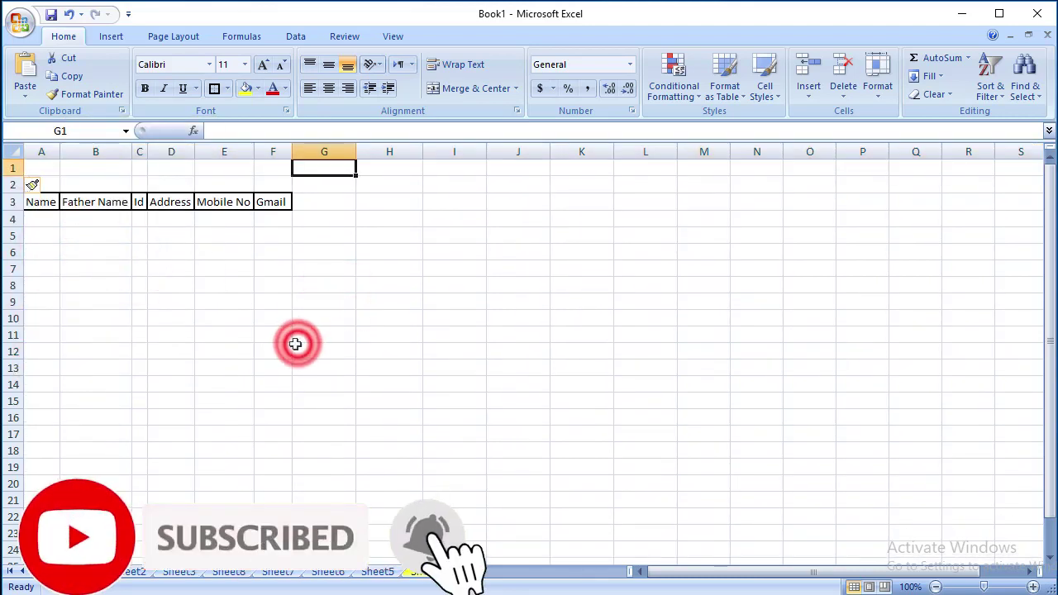
click(217, 296)
click(105, 266)
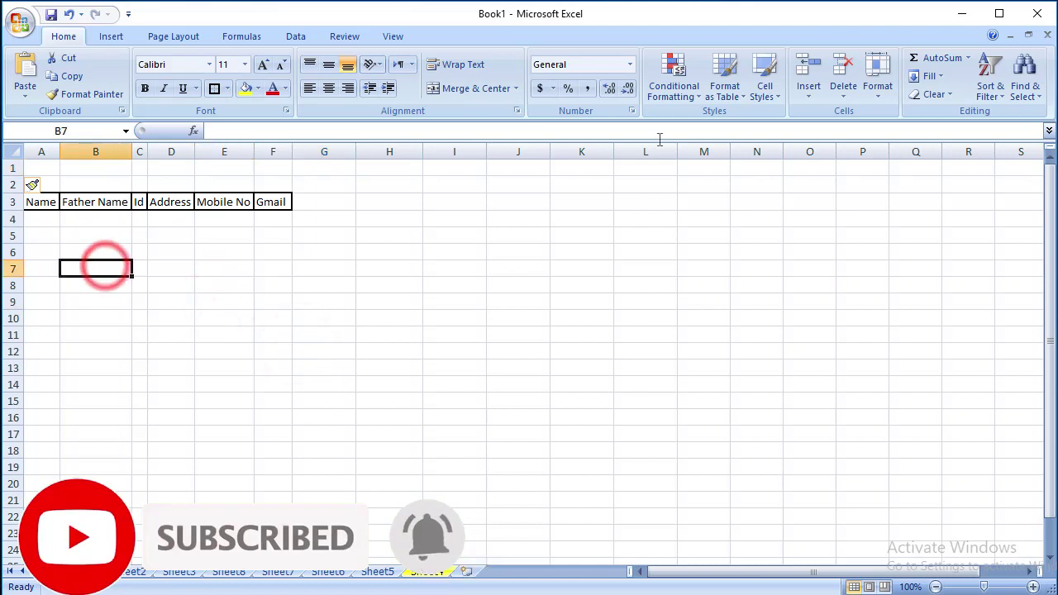
click(480, 239)
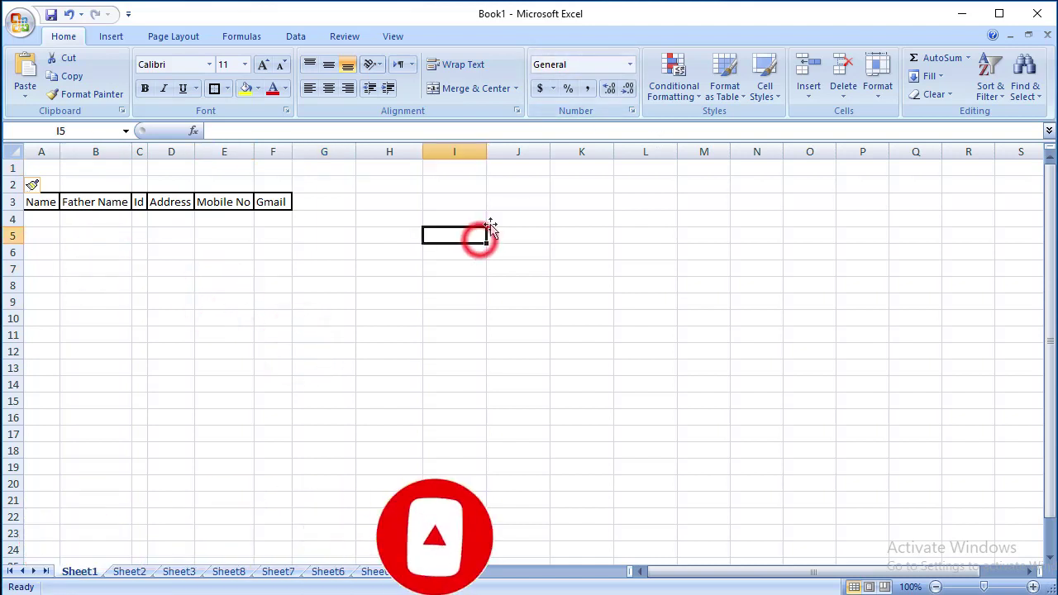
Step: Close the number format list without choosing a format, then select H5 down to H21
click(629, 66)
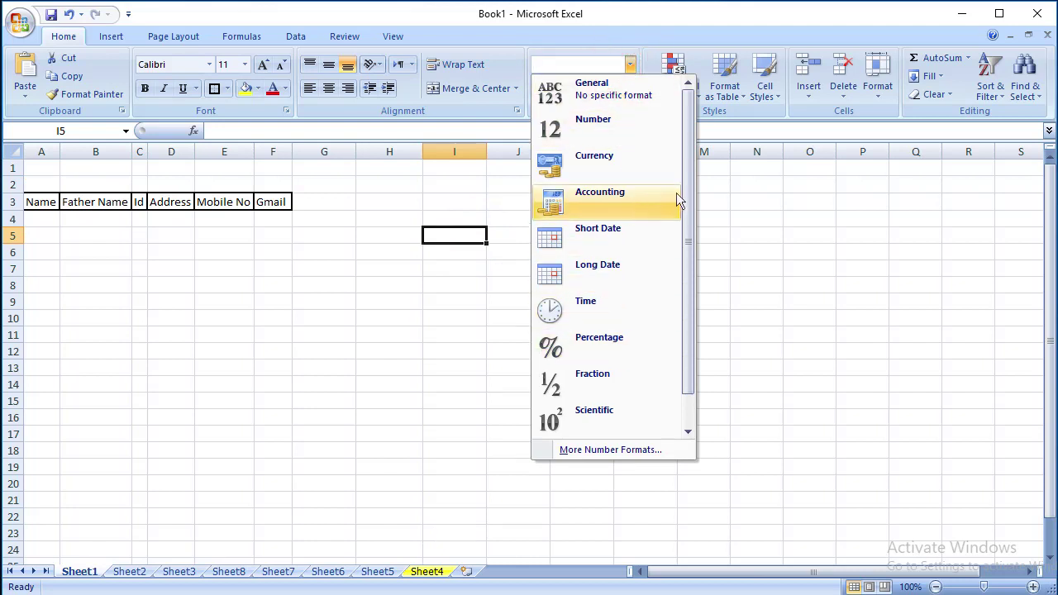
drag(688, 206, 689, 217)
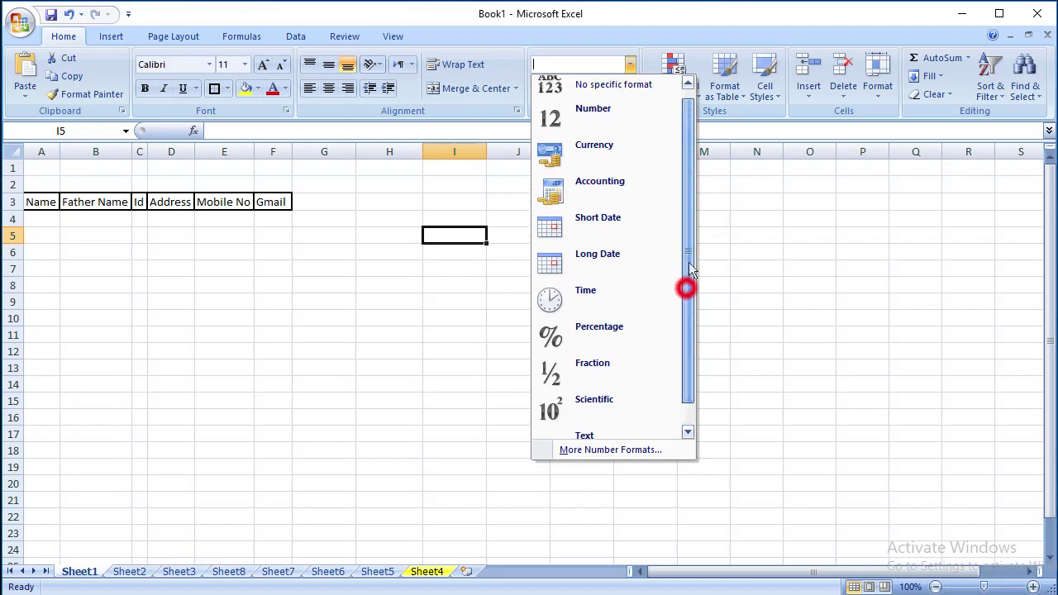
drag(691, 268, 690, 239)
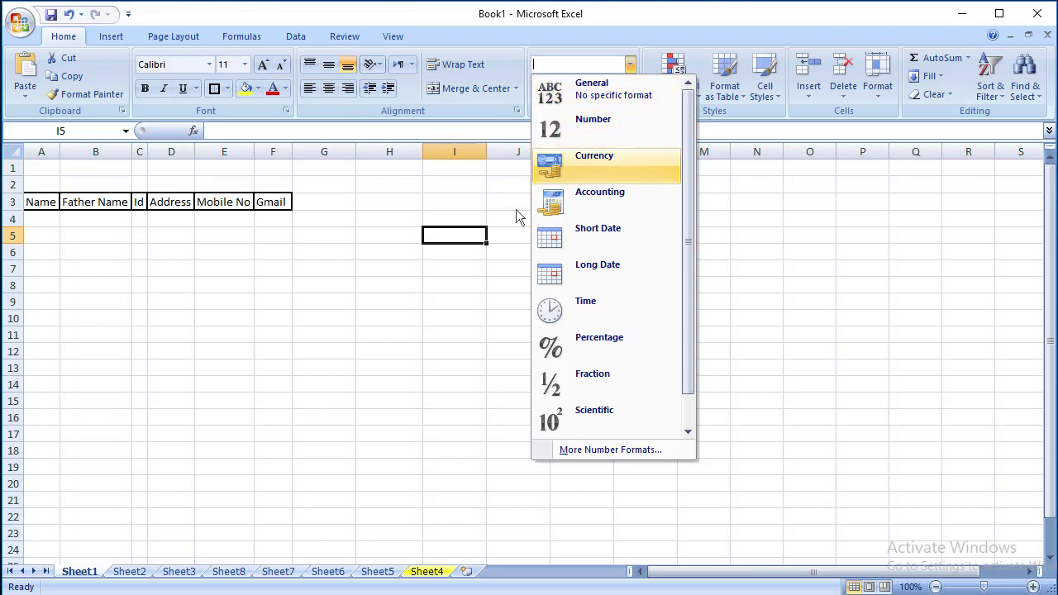
click(491, 229)
click(444, 243)
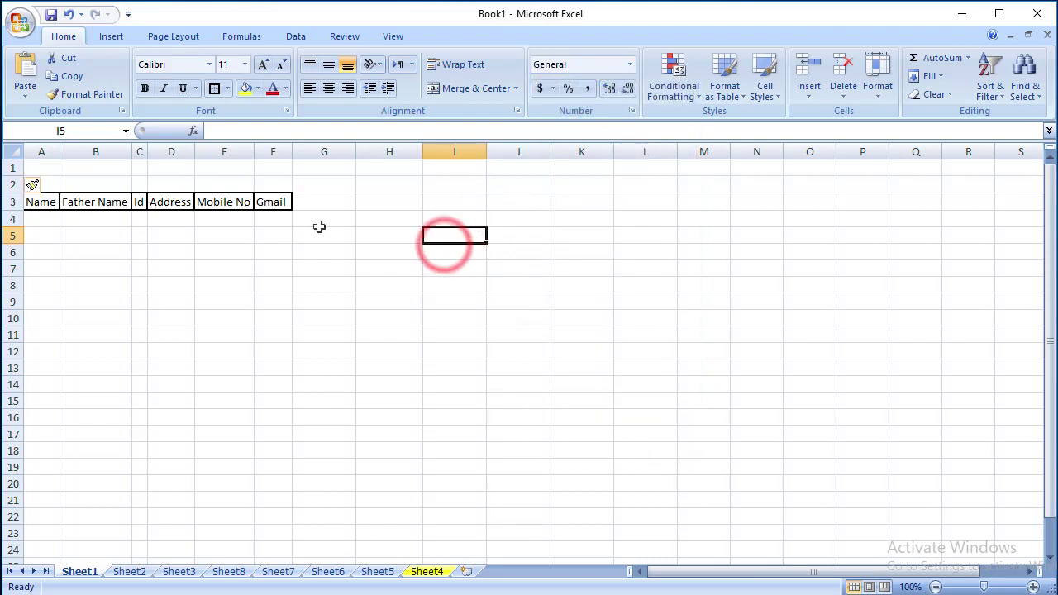
click(378, 236)
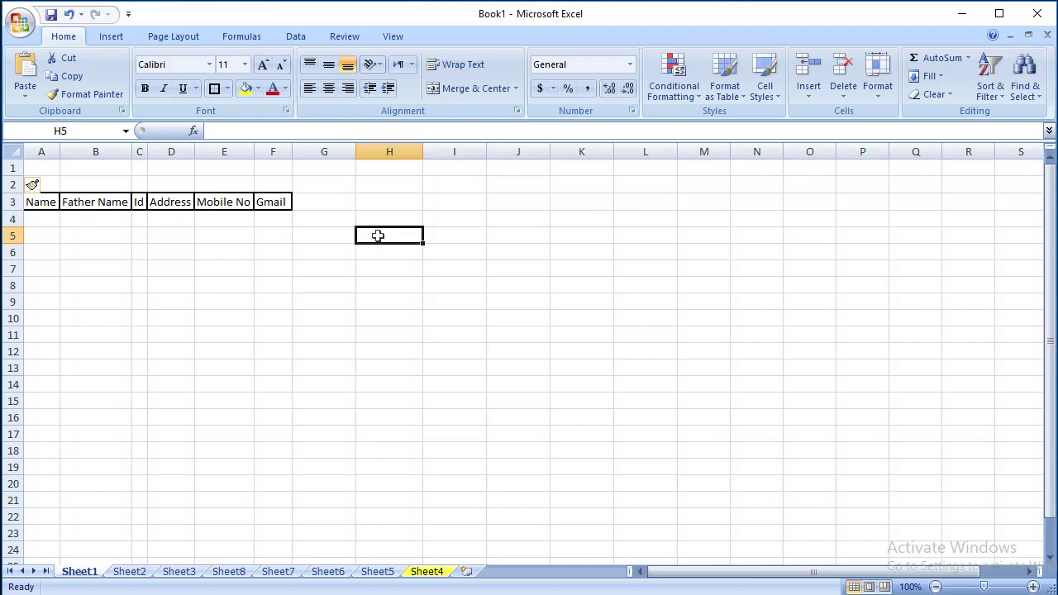
key(shift+Down)
key(shift+Down)
key(shift+Down)
key(shift+Down)
key(shift+Down)
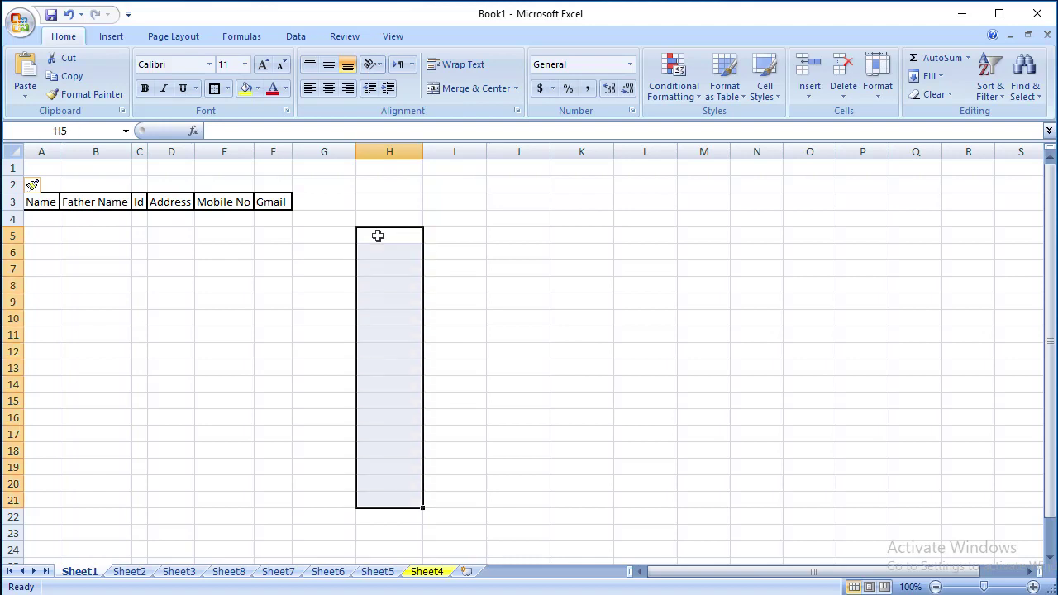
Step: Fill H5:H21 at once with =RANDBETWEEN(145522,1565448)
text(=rand)
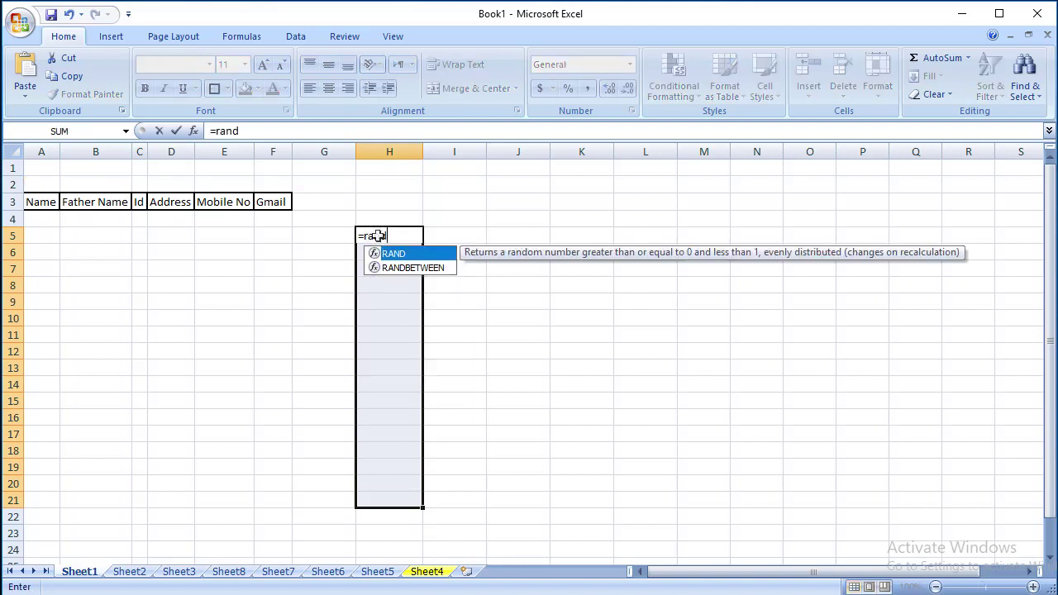
key(Down)
key(Tab)
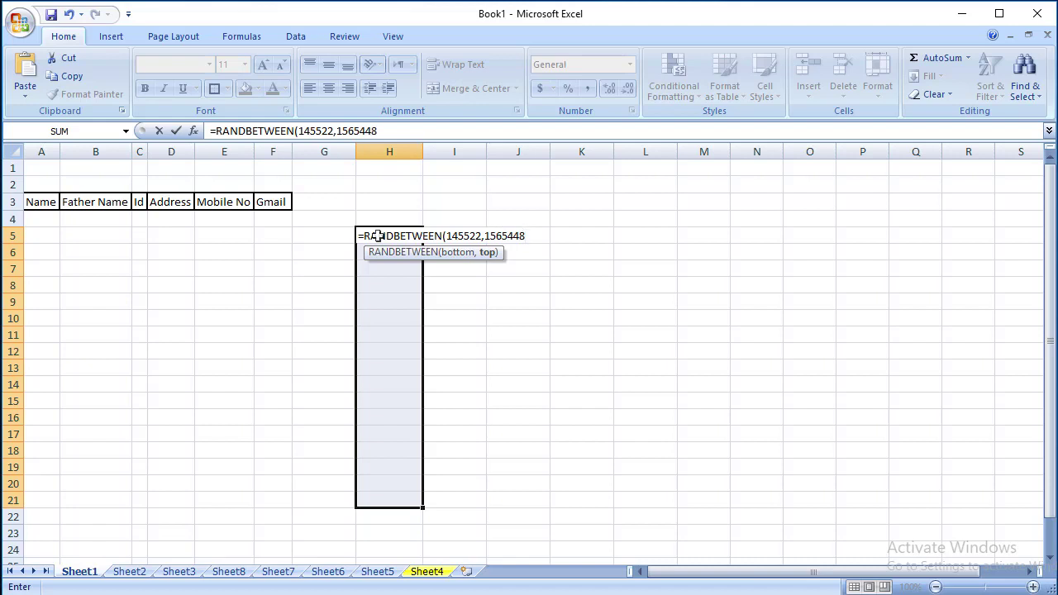
key(ctrl+Return)
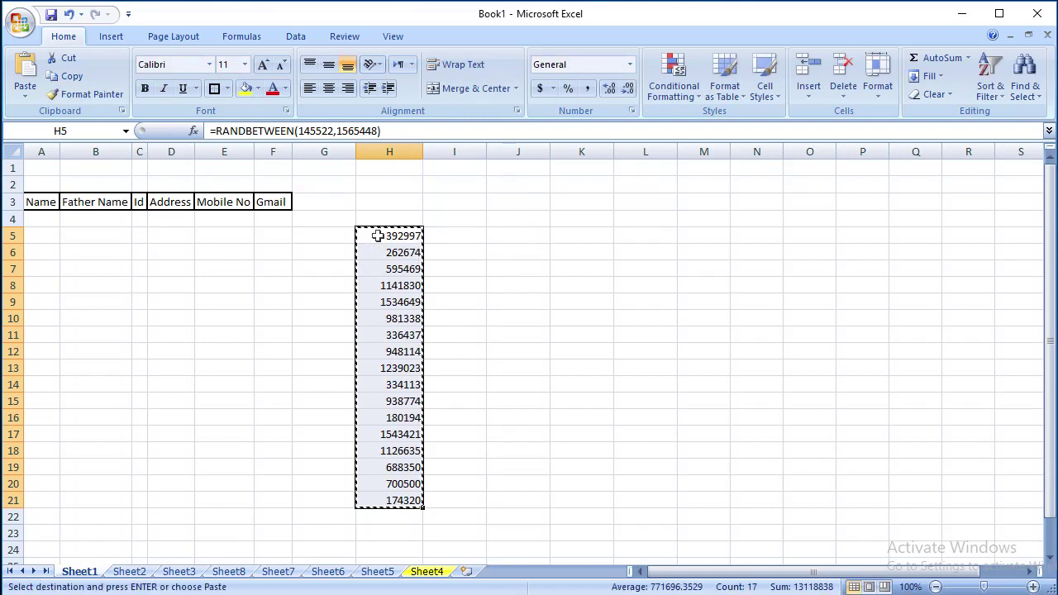
Step: Paste Special the H5:H21 results as values, replacing the formulas, and clear the copy marquee
click(377, 235)
right_click(377, 236)
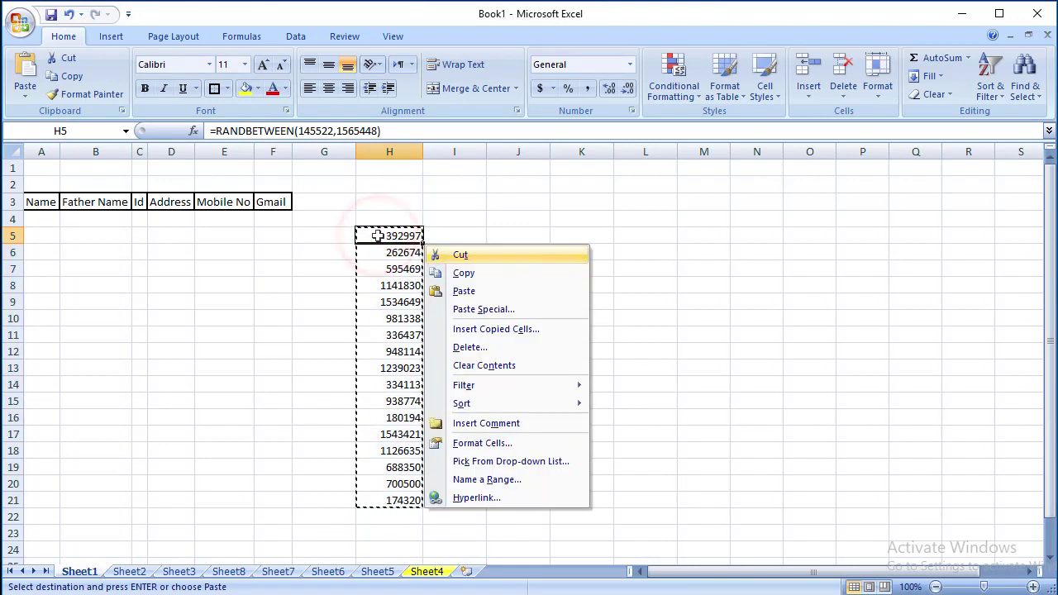
click(450, 308)
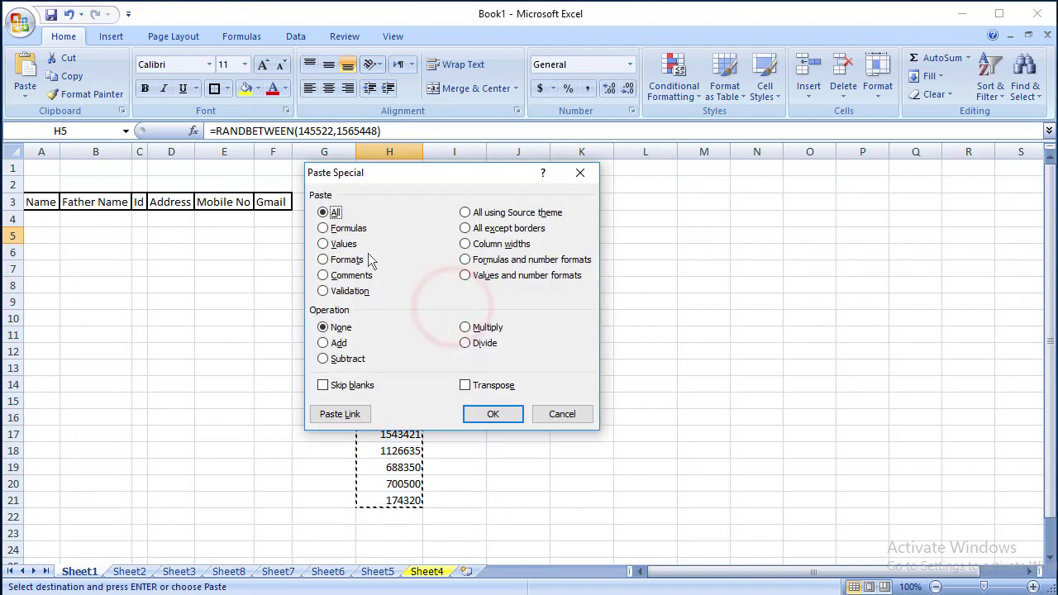
click(345, 246)
click(493, 414)
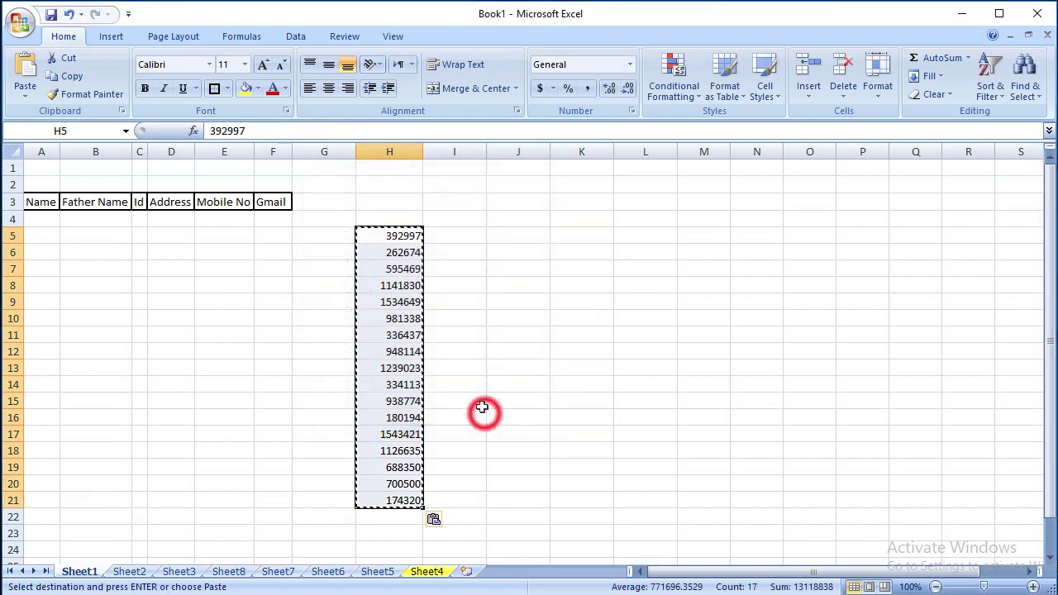
click(467, 363)
key(Right)
key(Escape)
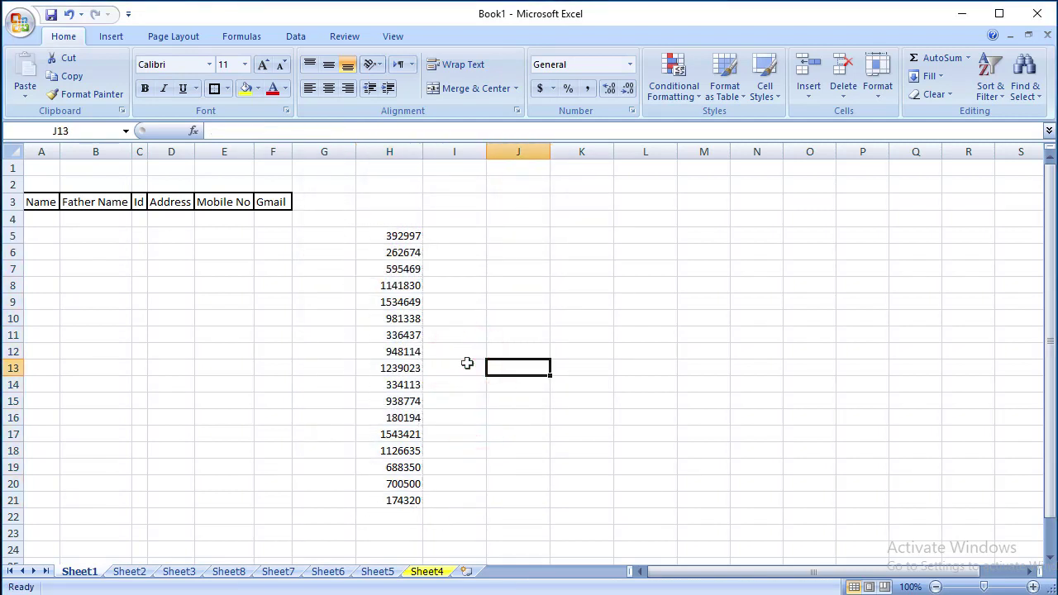
click(394, 236)
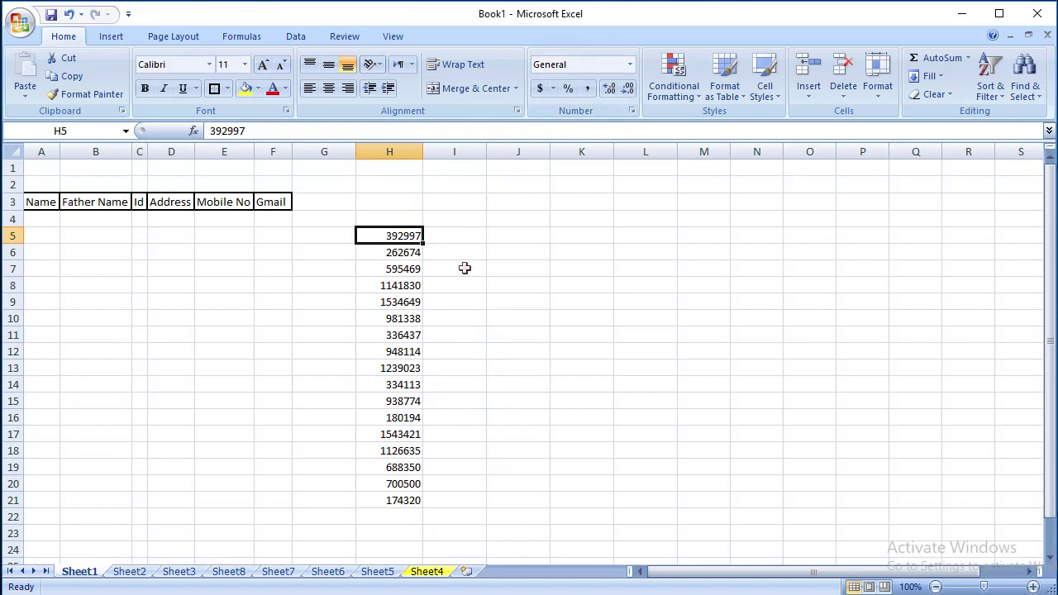
drag(405, 234, 412, 506)
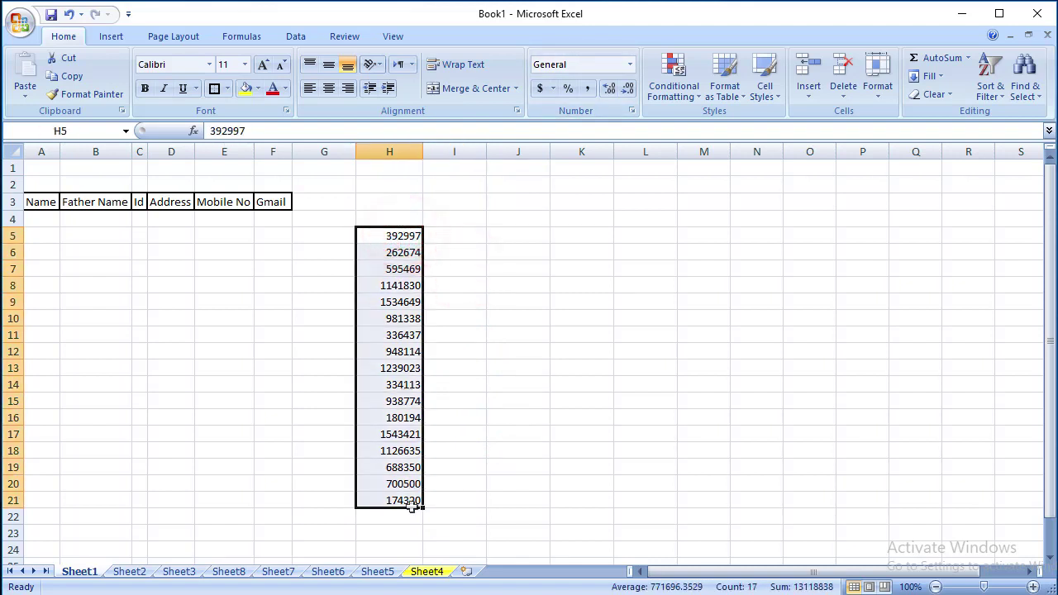
click(630, 64)
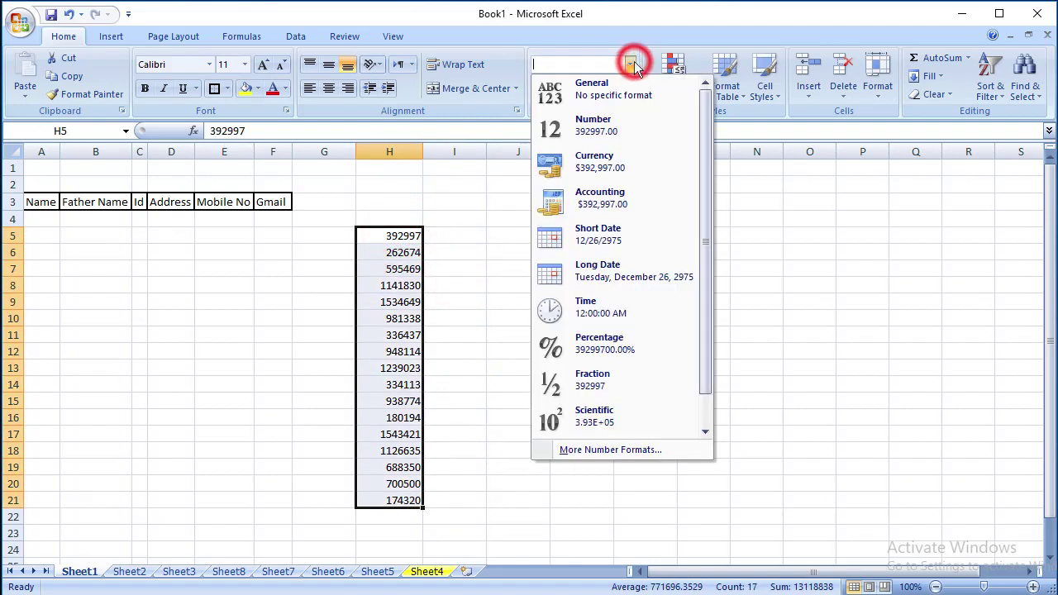
click(644, 126)
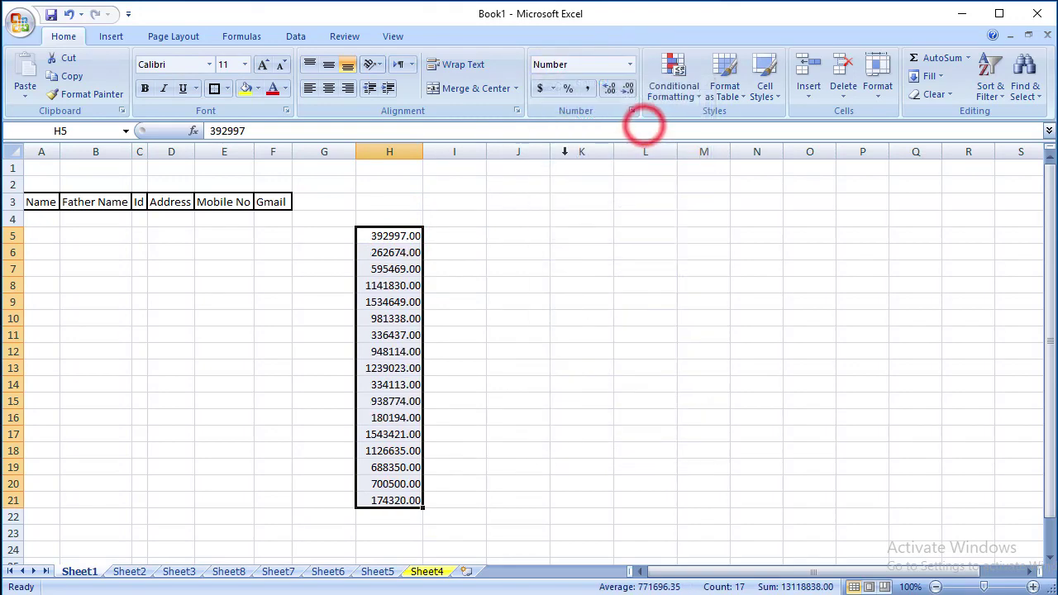
click(630, 65)
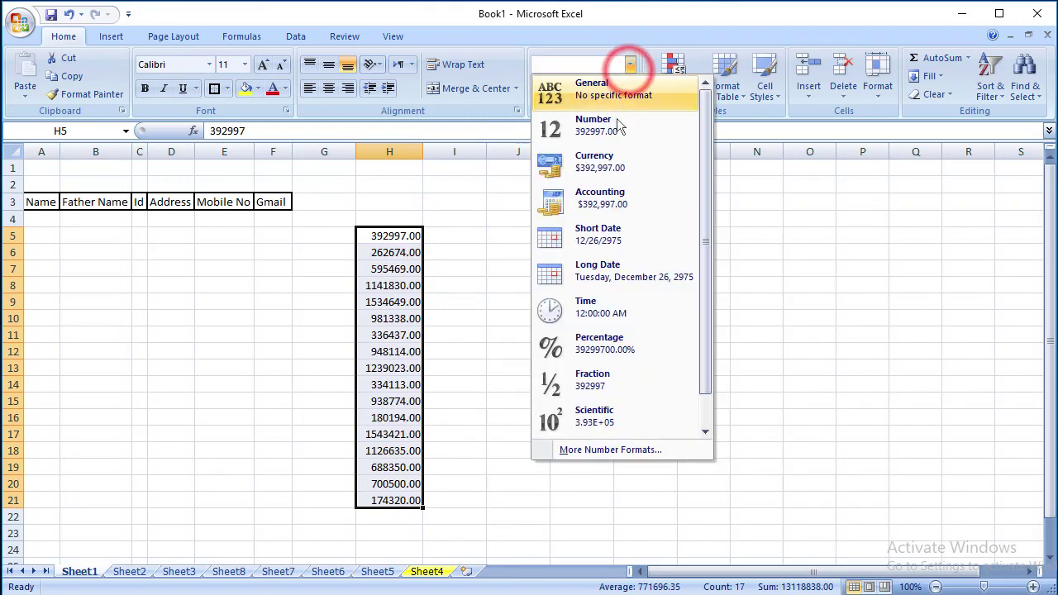
click(614, 162)
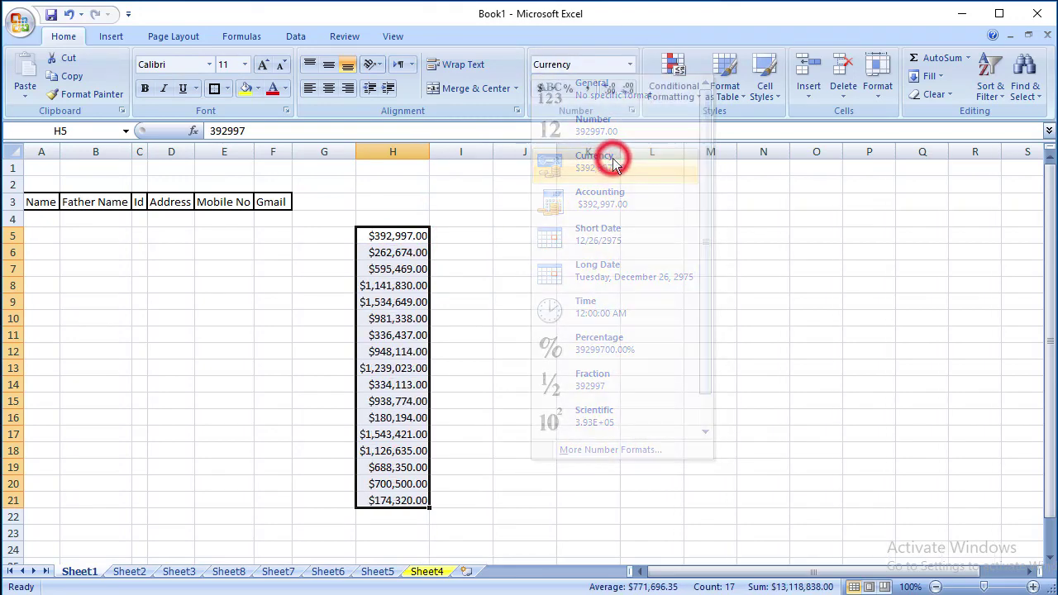
click(630, 64)
click(616, 201)
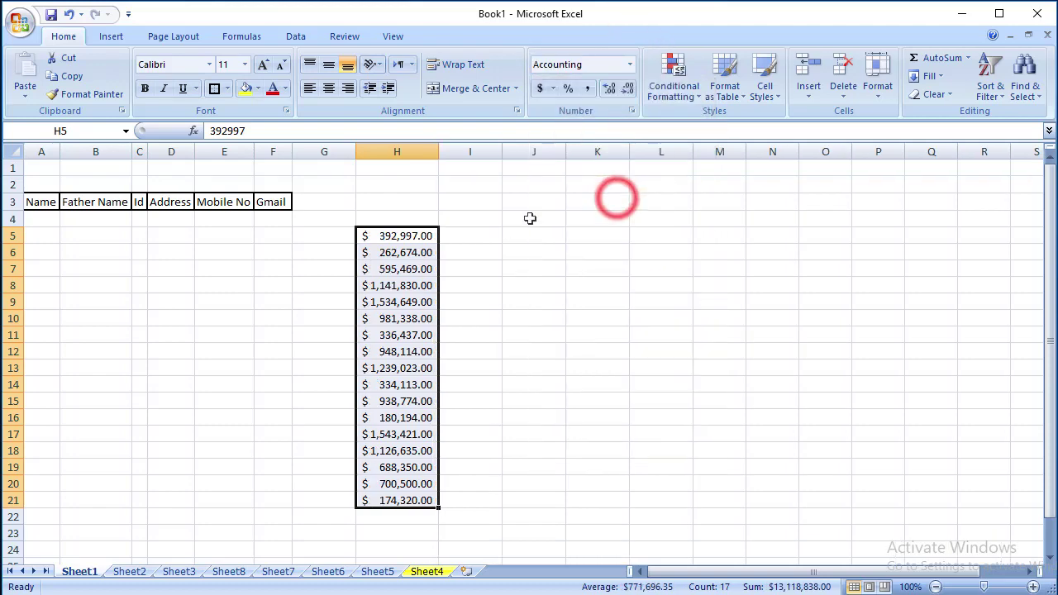
click(629, 66)
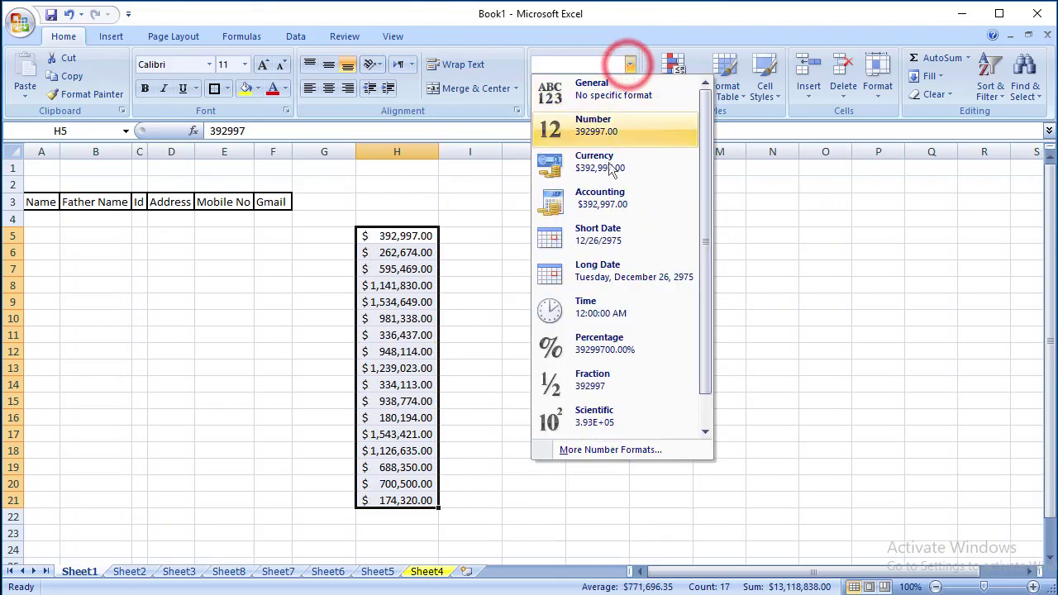
click(608, 377)
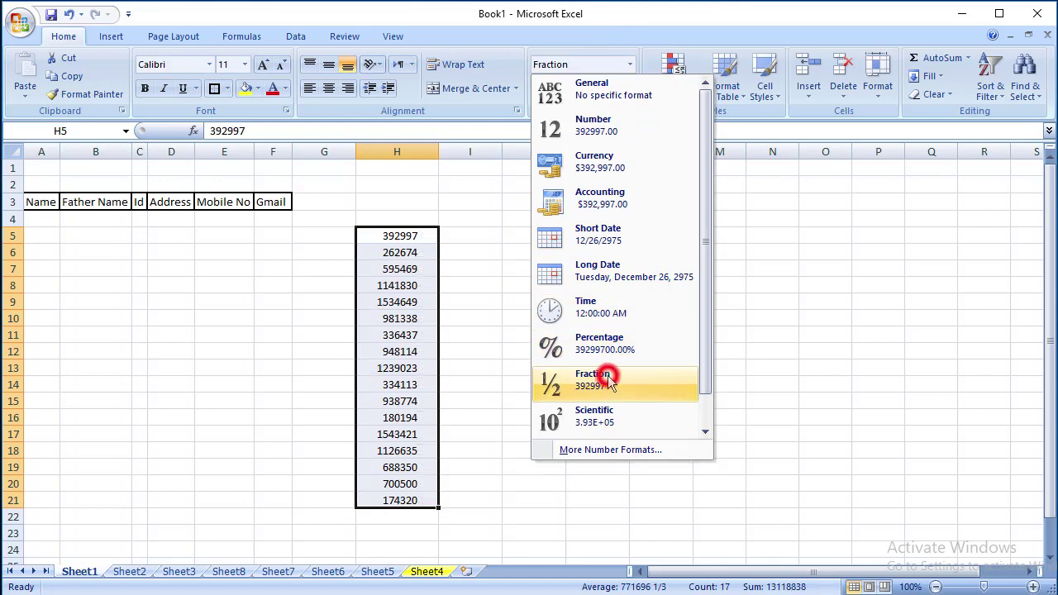
click(631, 68)
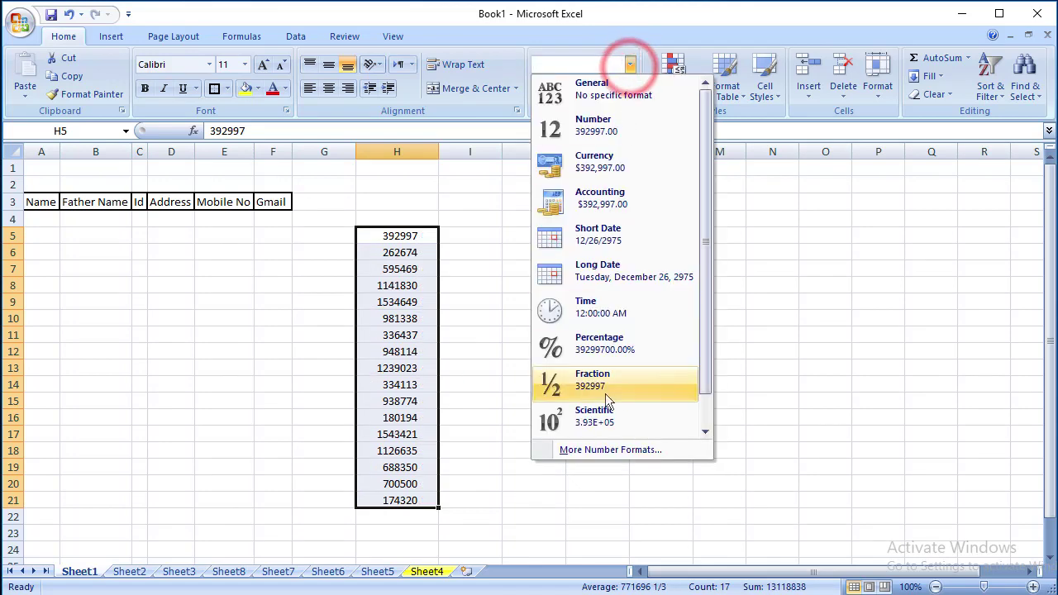
click(619, 416)
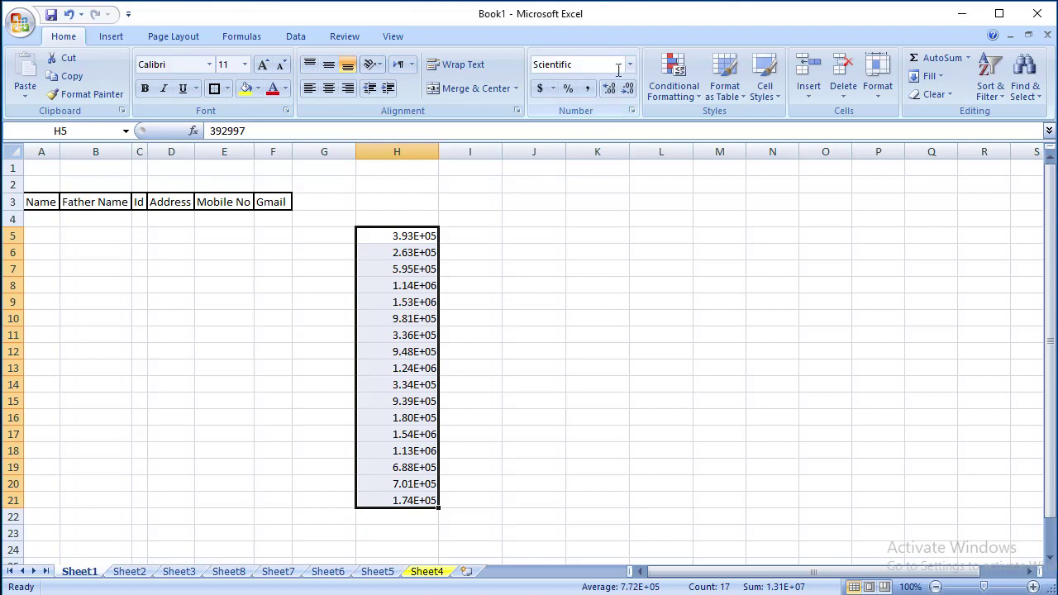
click(412, 257)
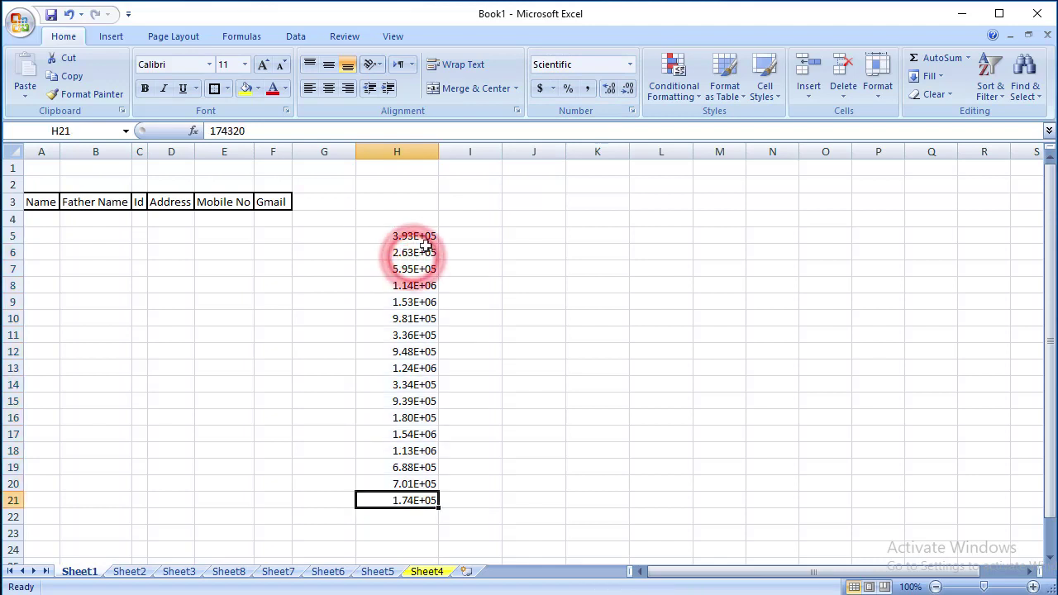
drag(413, 235, 411, 501)
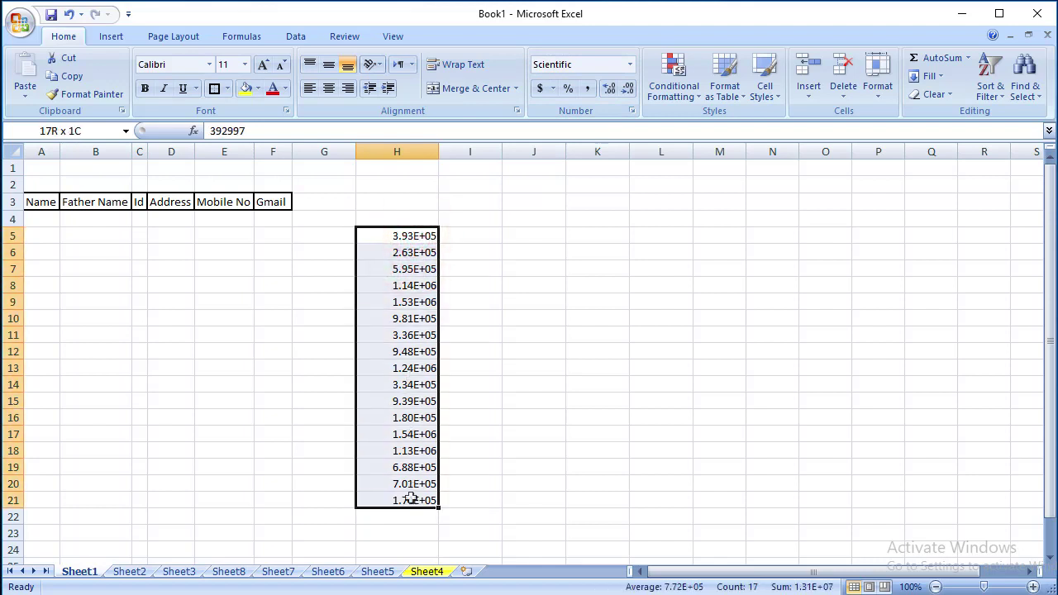
click(630, 66)
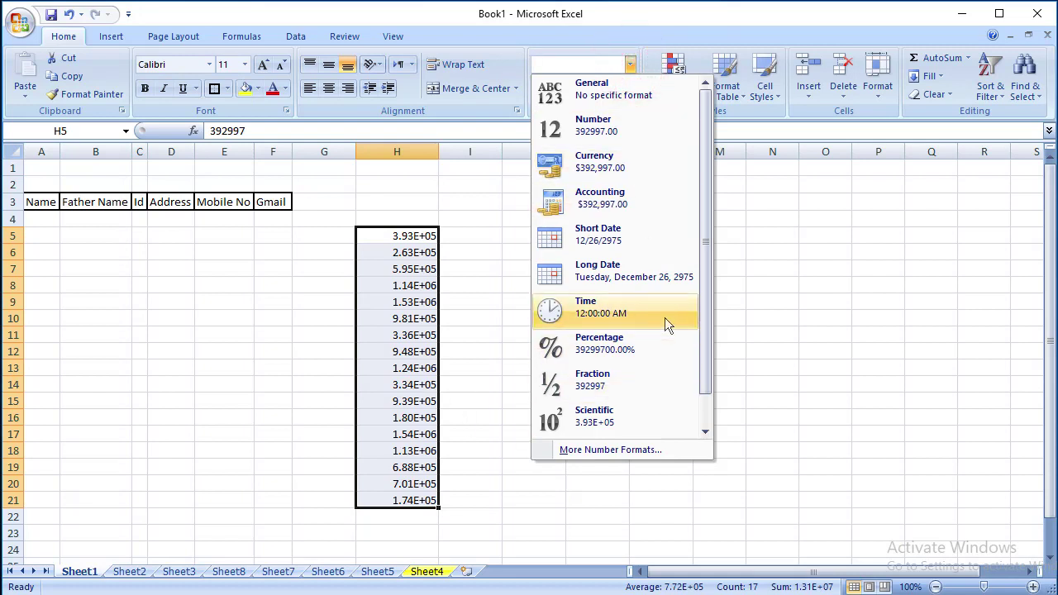
drag(707, 327, 707, 303)
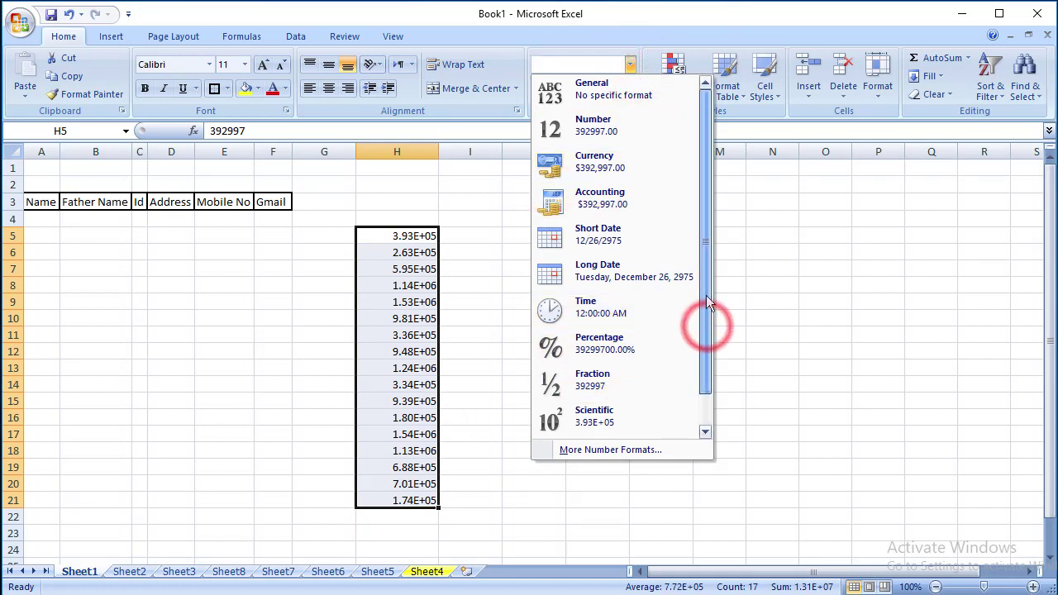
click(642, 91)
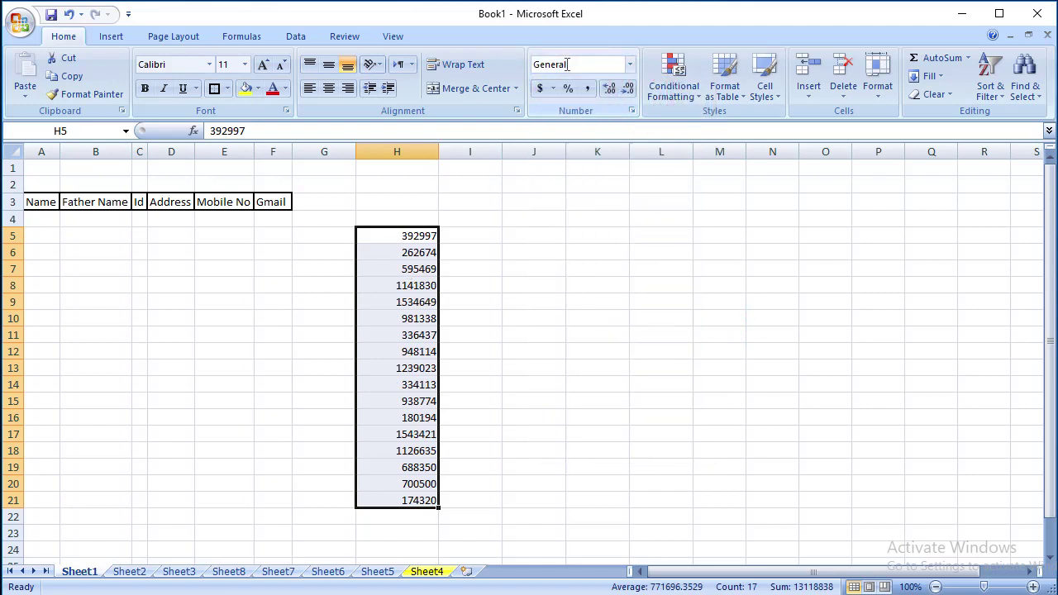
mouse_move(507, 362)
mouse_down()
mouse_move(413, 244)
mouse_move(415, 507)
mouse_up()
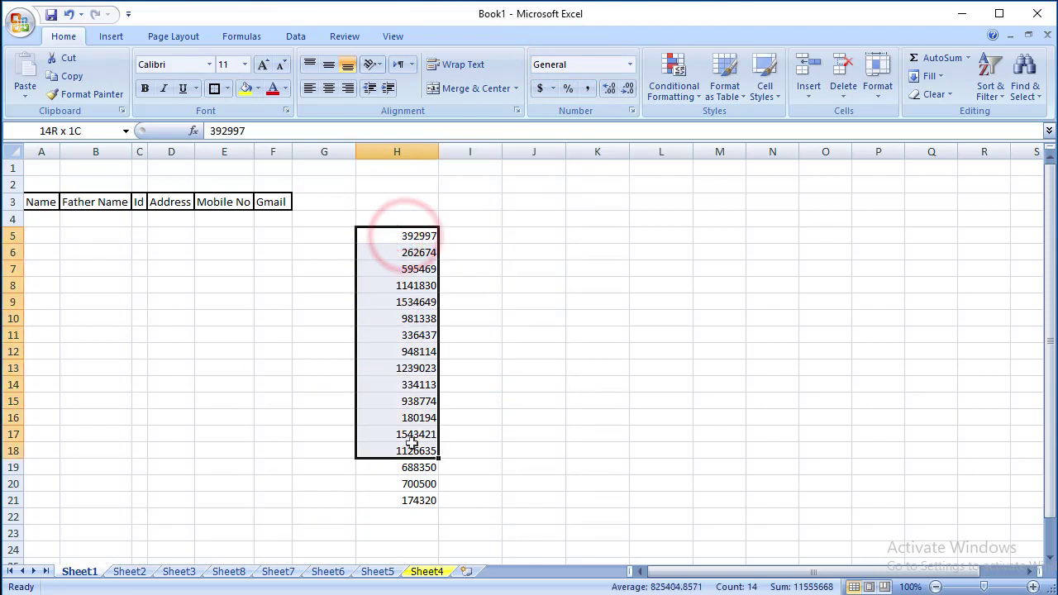
click(555, 90)
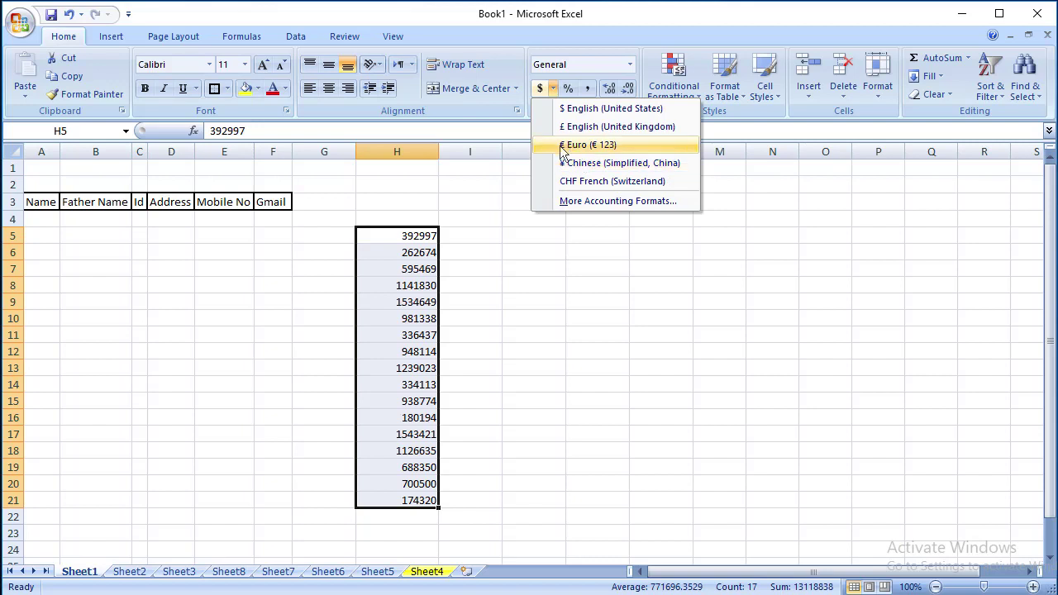
click(553, 88)
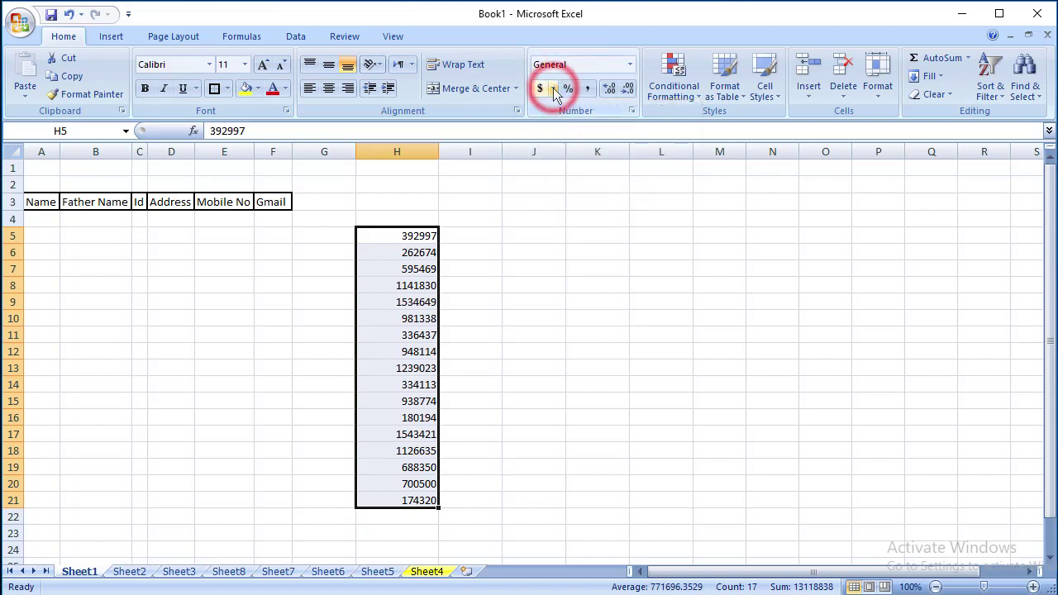
click(553, 87)
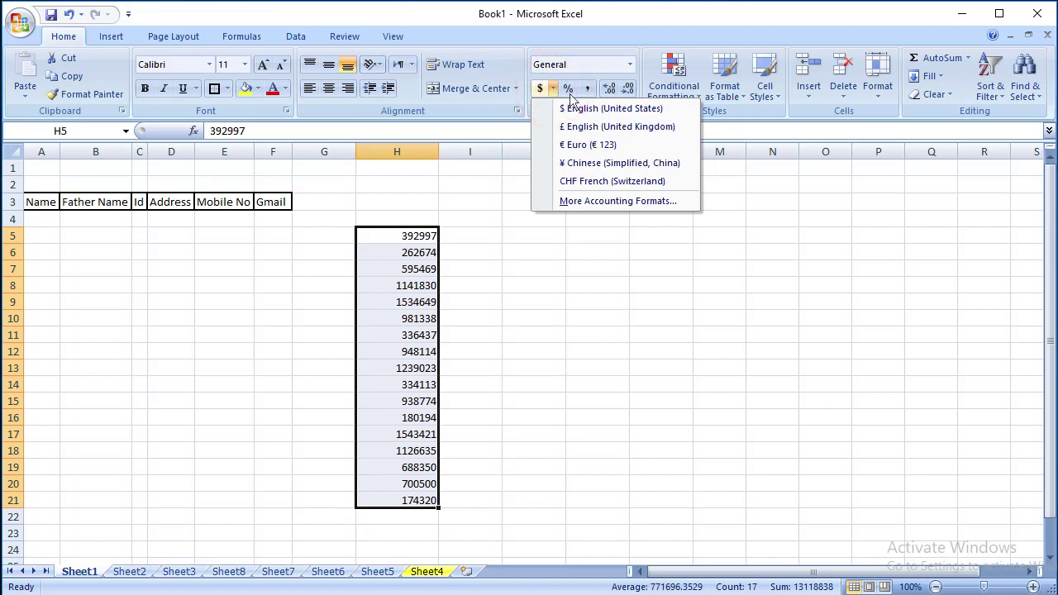
click(604, 39)
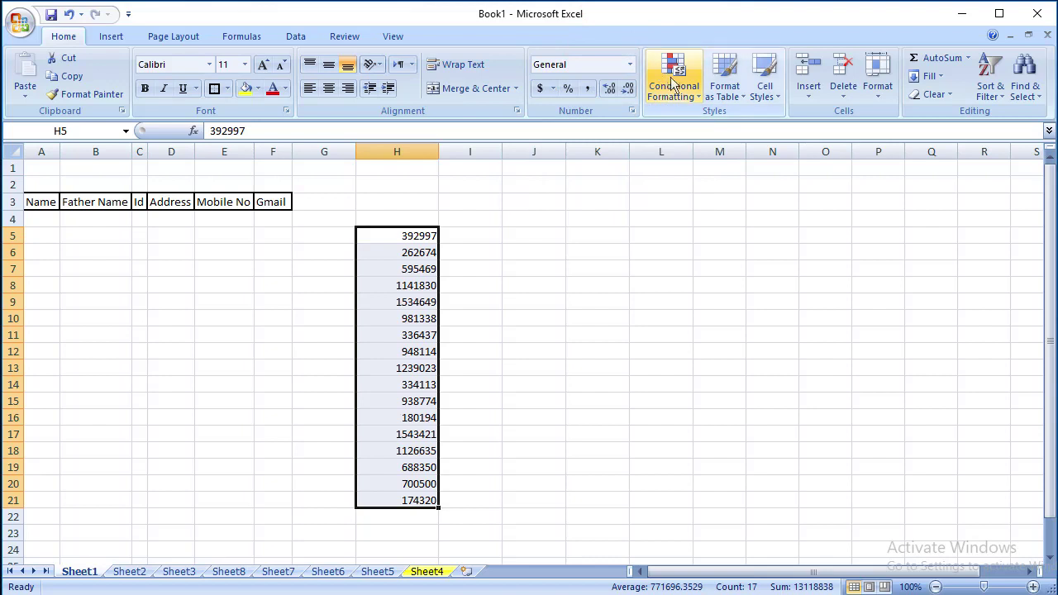
click(691, 99)
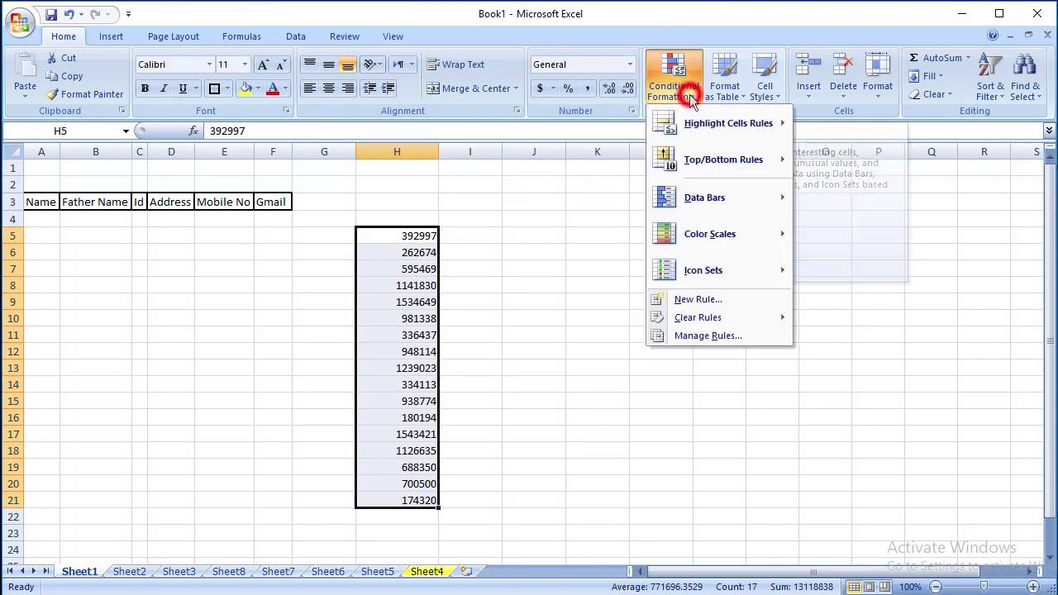
mouse_move(700, 124)
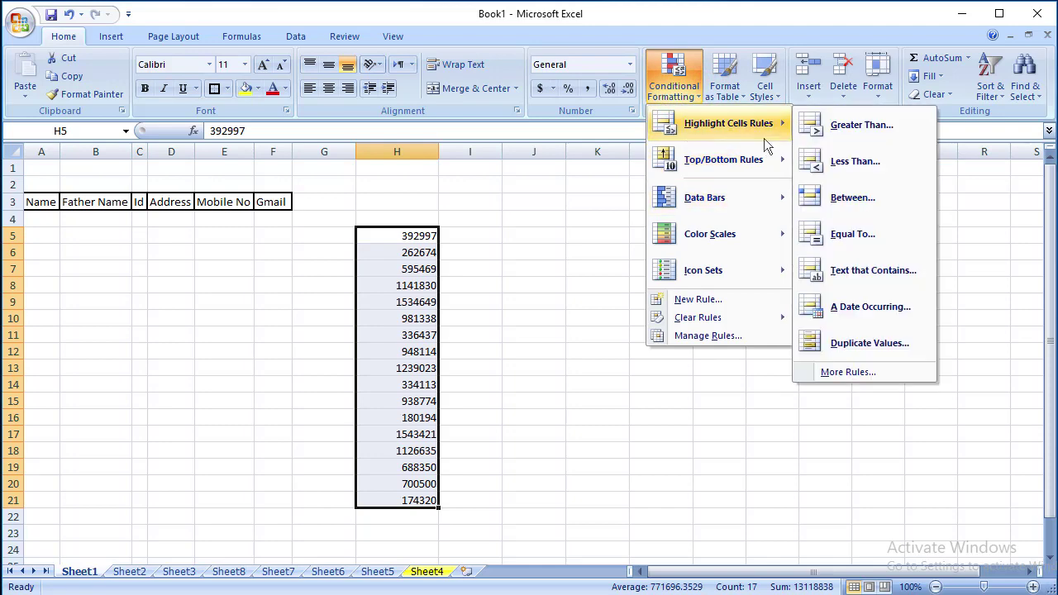
click(822, 129)
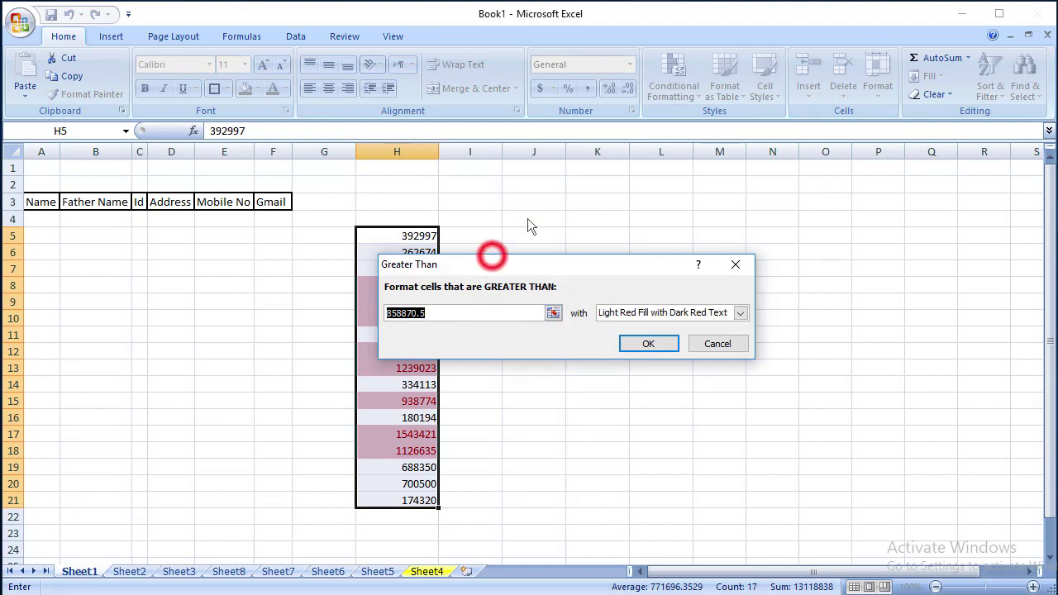
drag(493, 263, 616, 174)
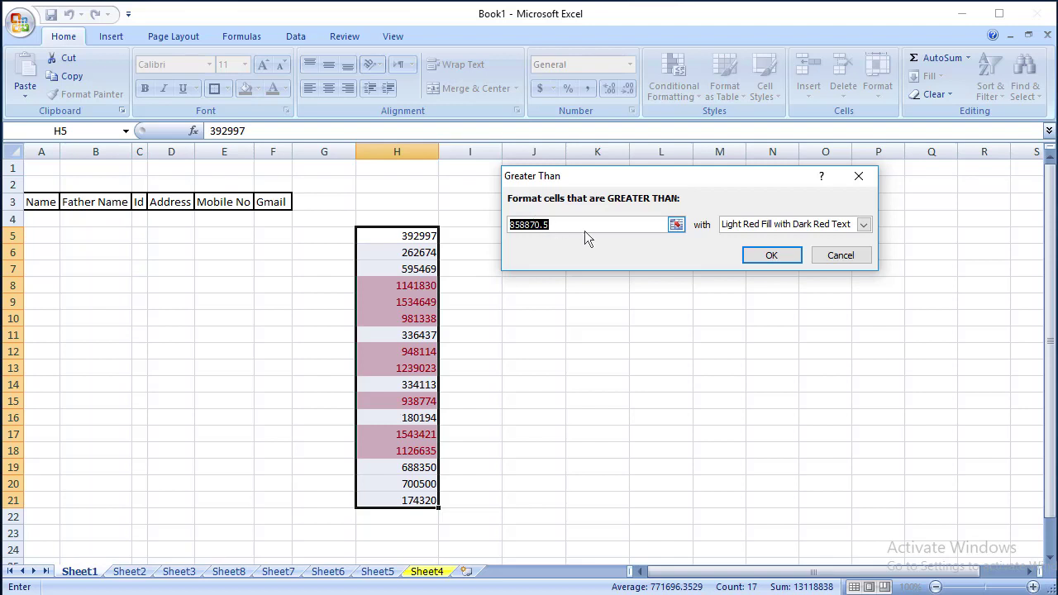
click(736, 225)
click(750, 251)
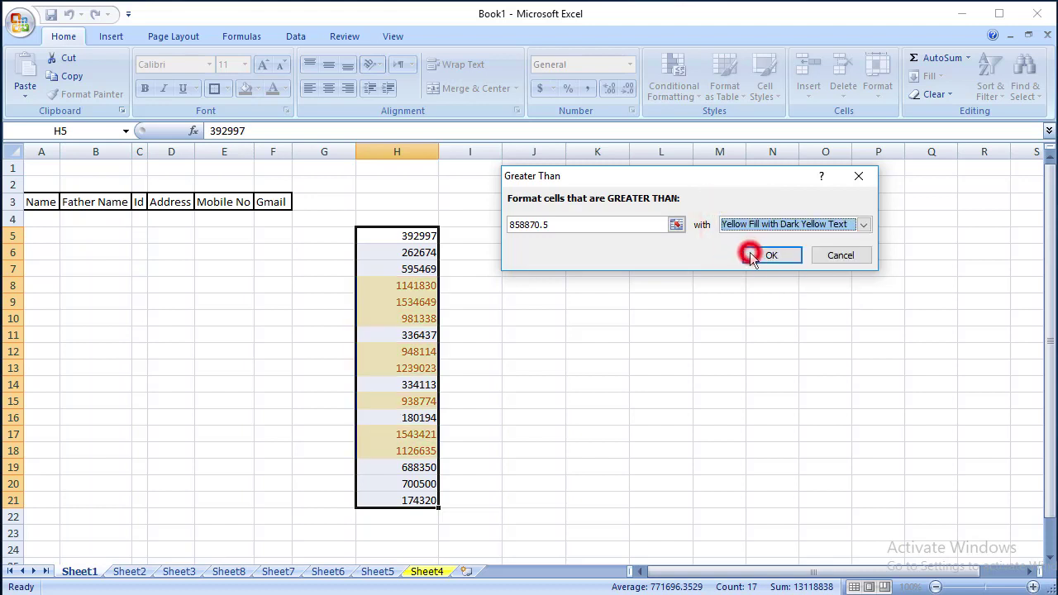
click(736, 224)
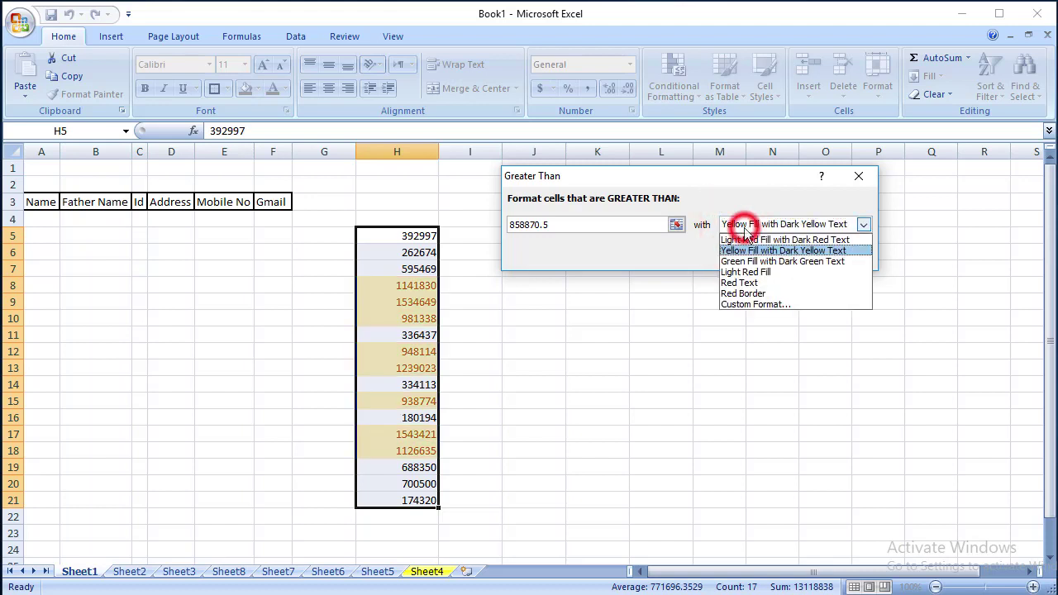
click(563, 220)
click(676, 224)
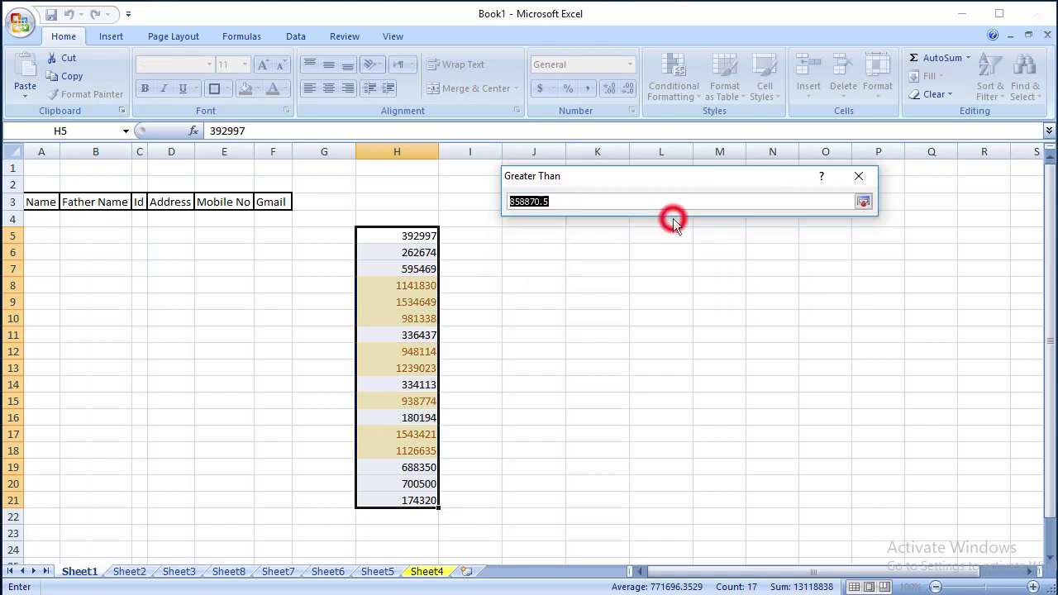
click(399, 232)
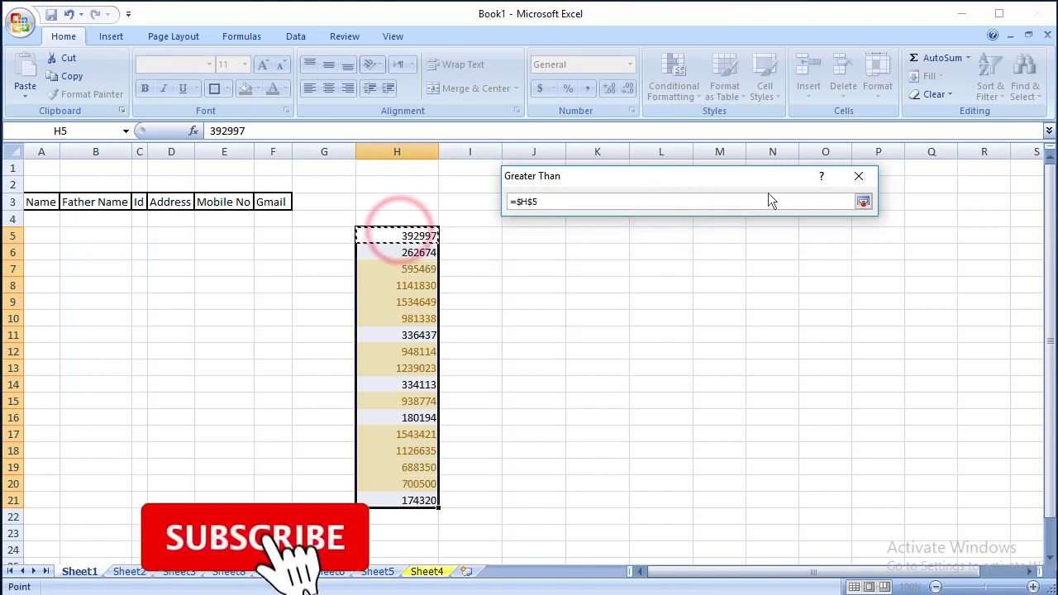
click(865, 202)
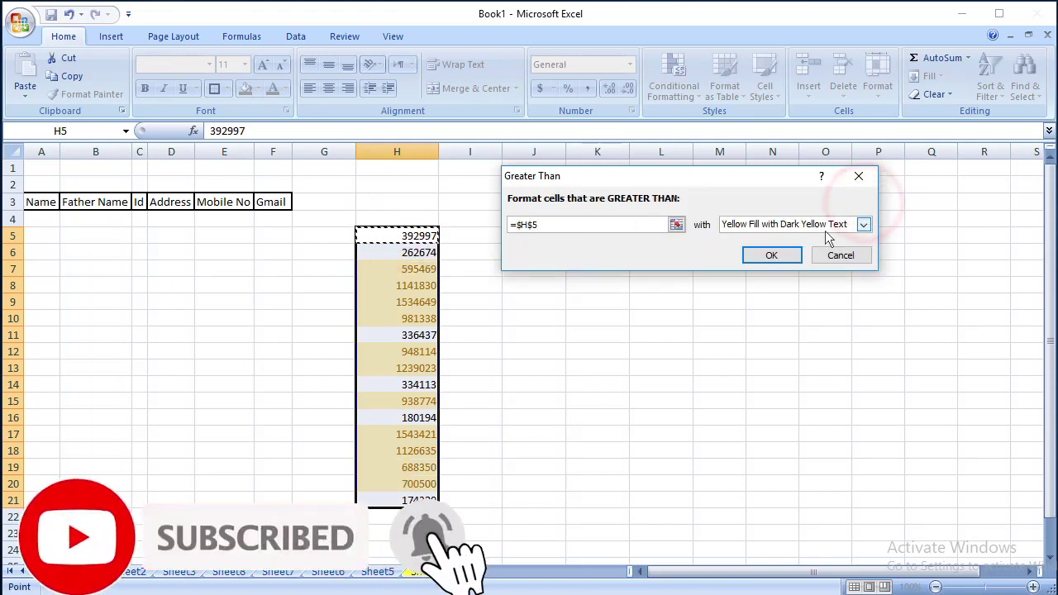
click(819, 224)
click(790, 272)
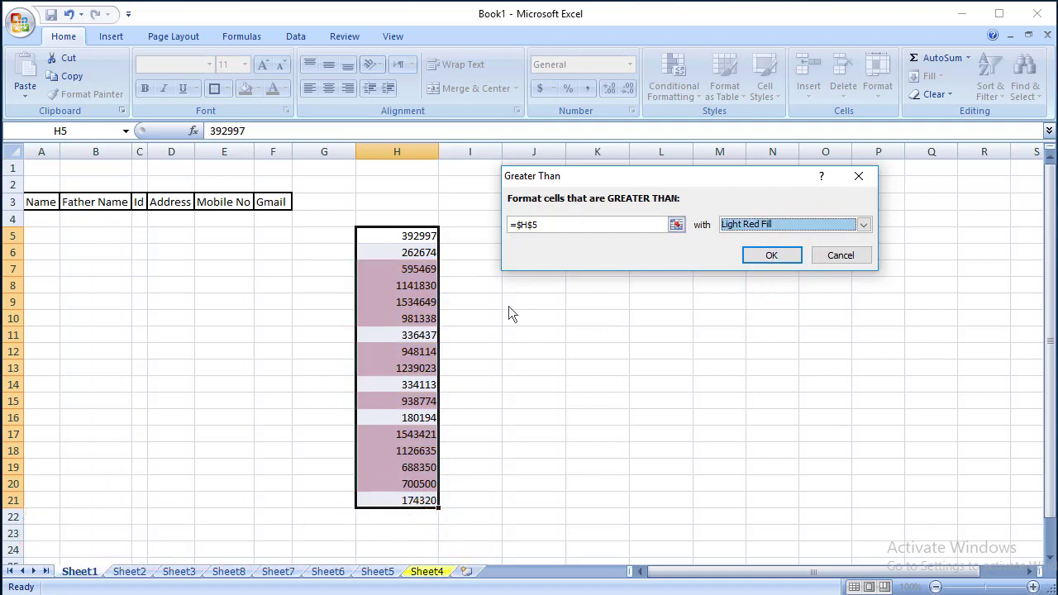
click(832, 256)
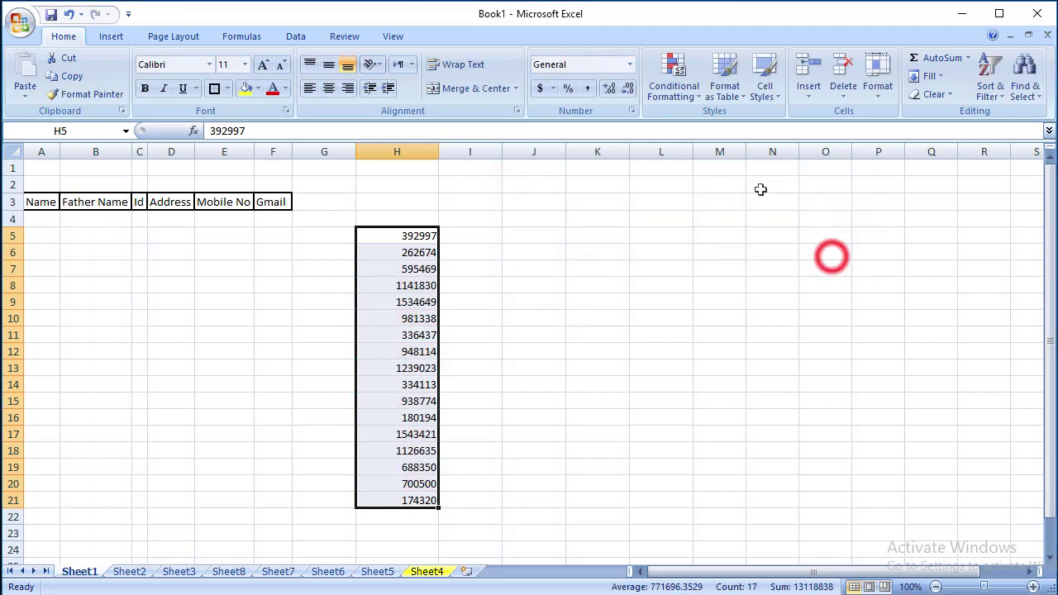
Step: Open a New Formatting Rule from Data Bars and cancel it without applying
click(697, 88)
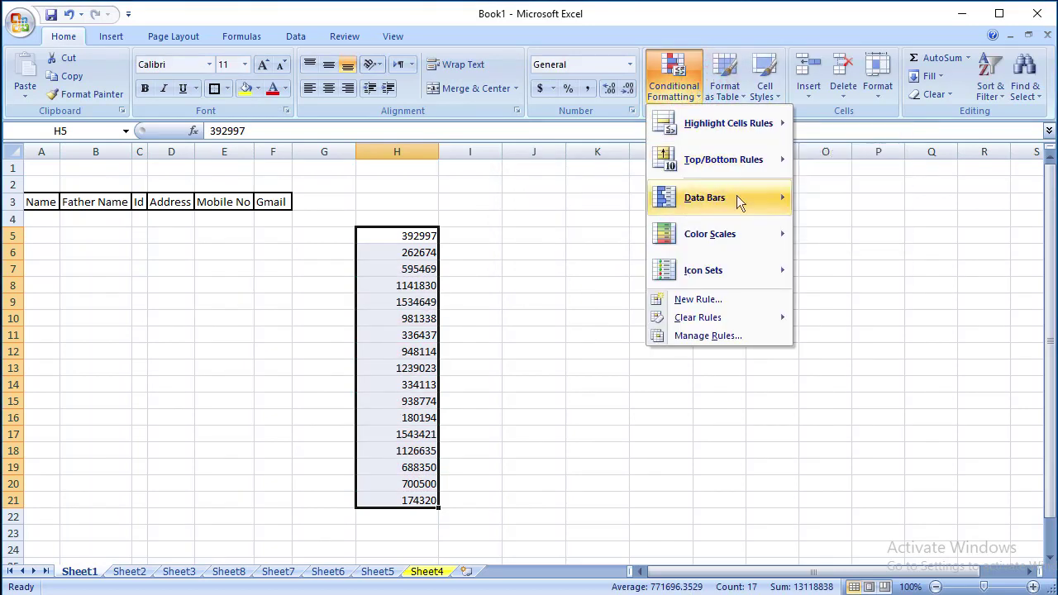
mouse_move(737, 195)
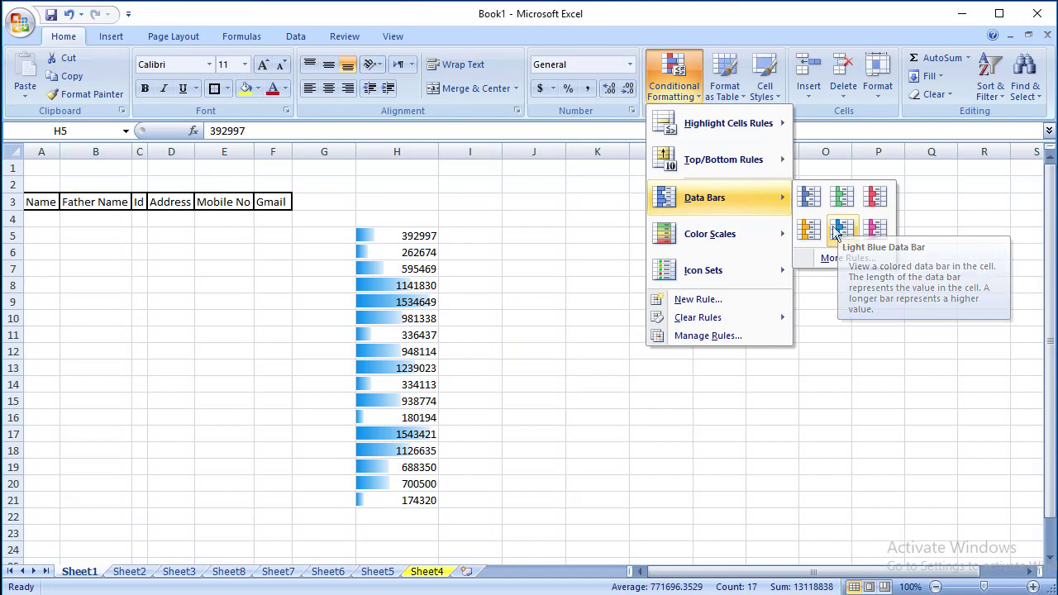
click(838, 259)
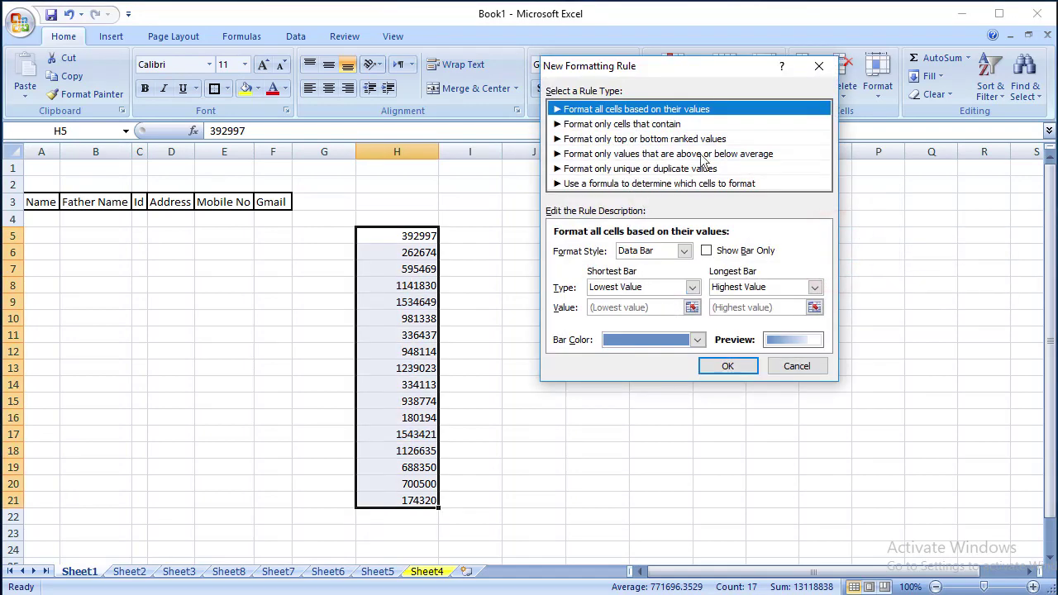
click(674, 183)
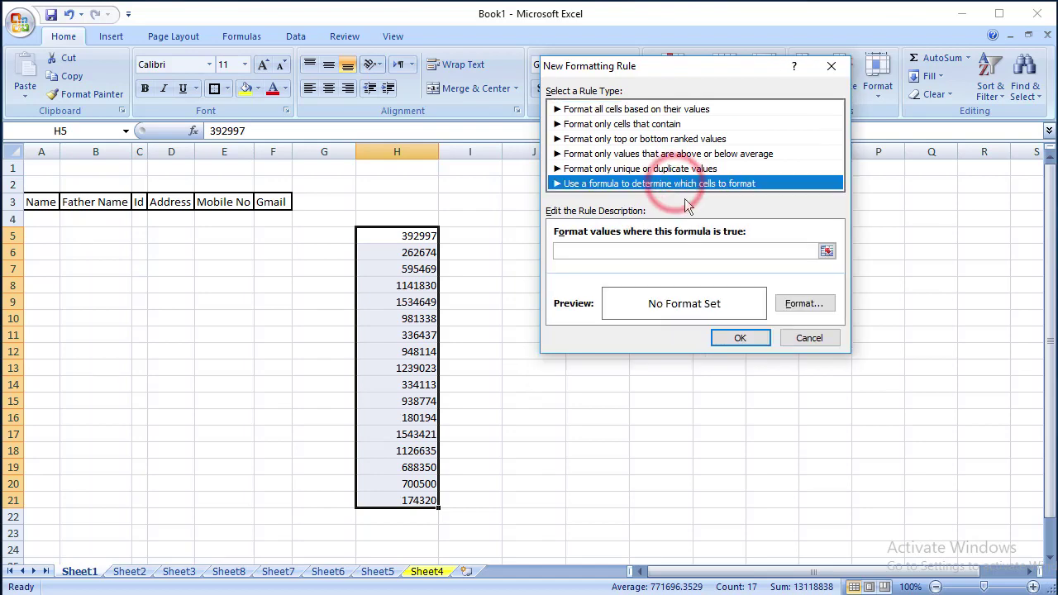
click(807, 339)
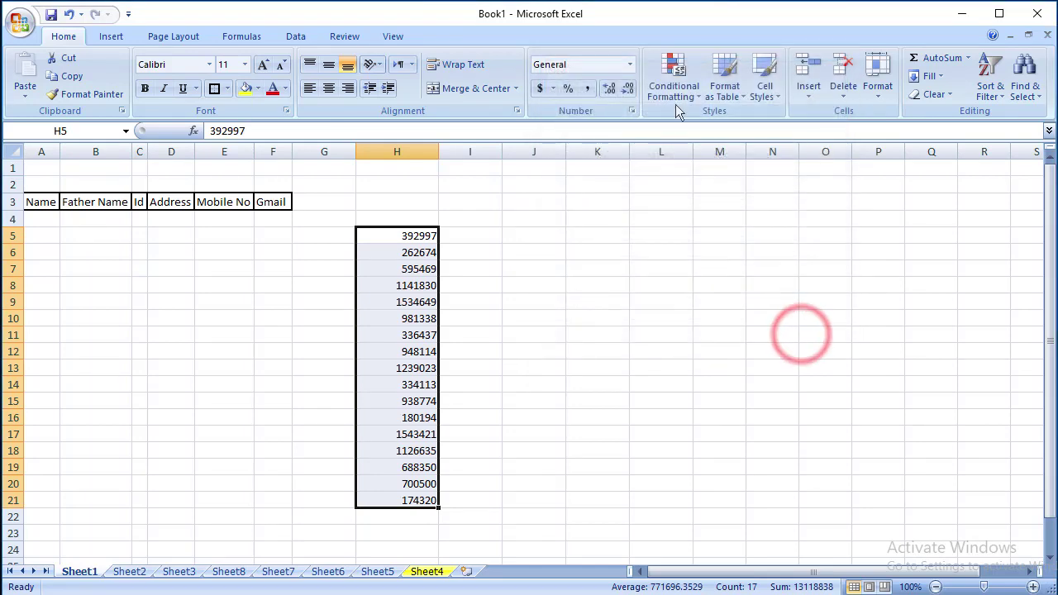
Step: Preview the Icon Sets choices and close them without applying any
click(674, 87)
mouse_move(723, 281)
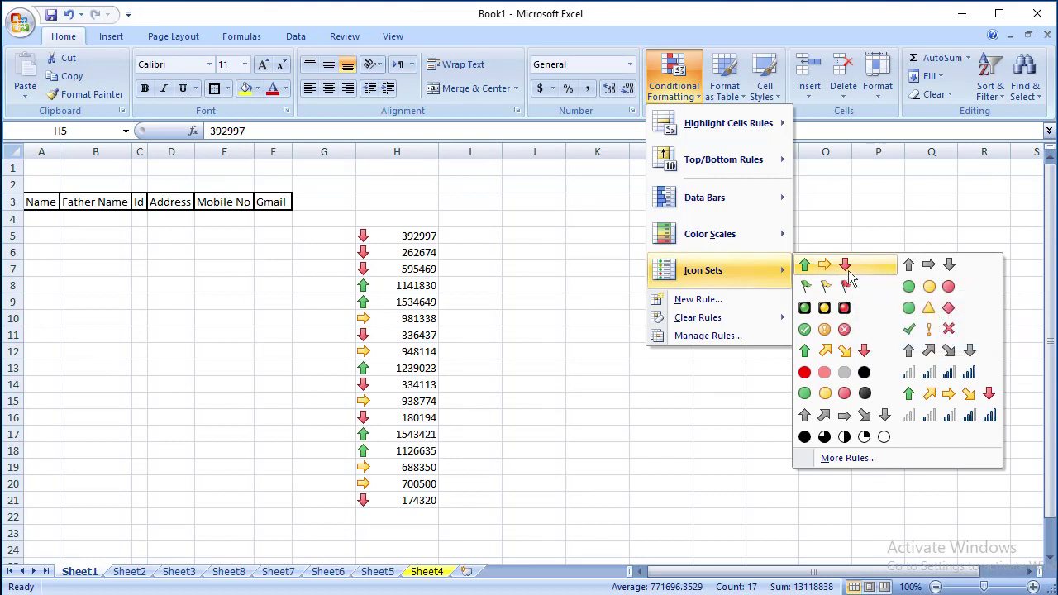
click(528, 363)
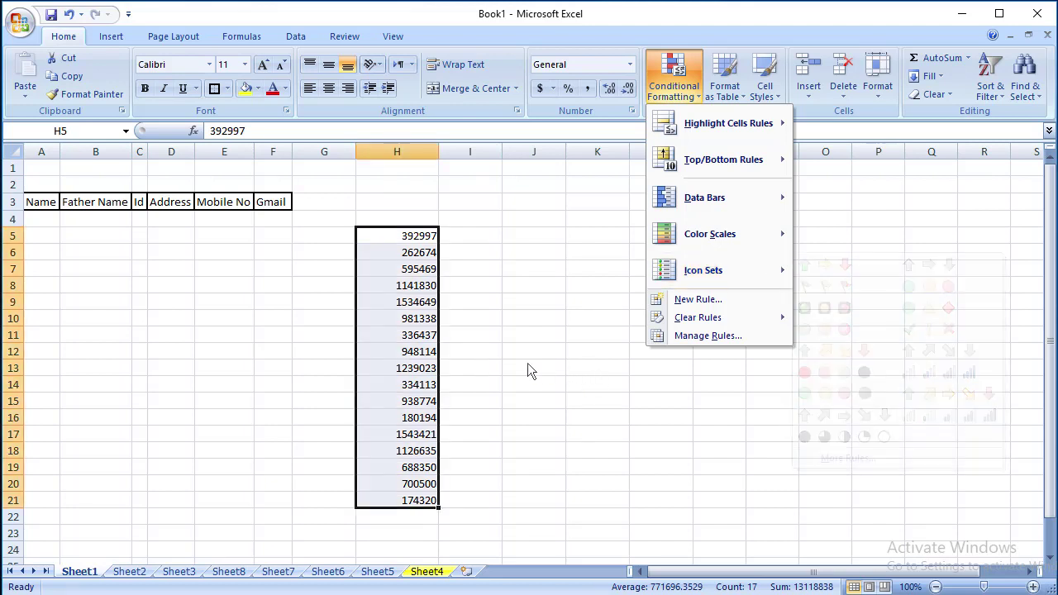
Step: Reselect, then deselect the column H numbers and bring up the Windows Run box
click(570, 268)
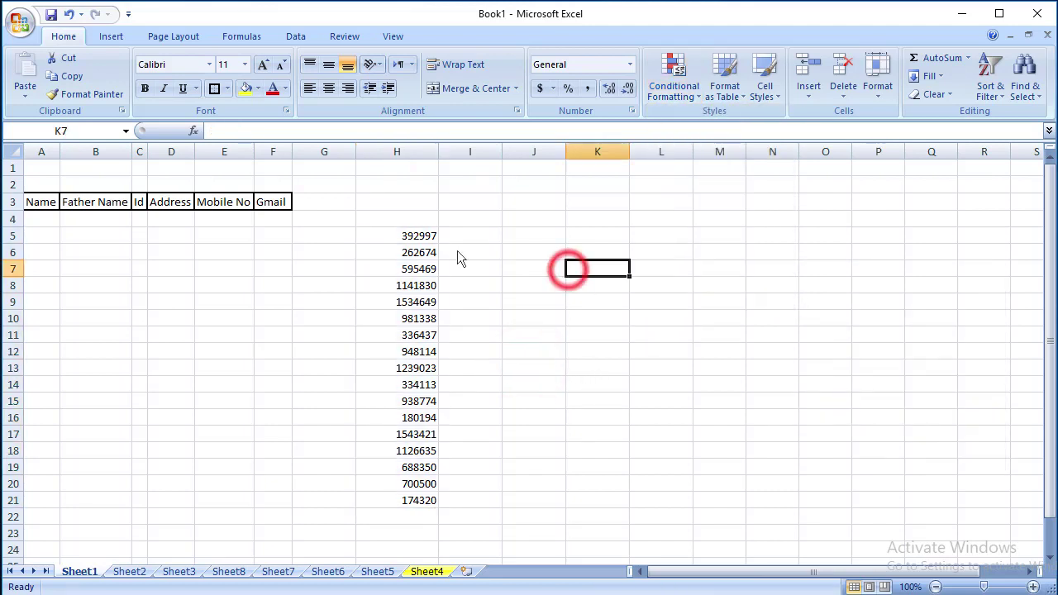
drag(421, 238, 422, 501)
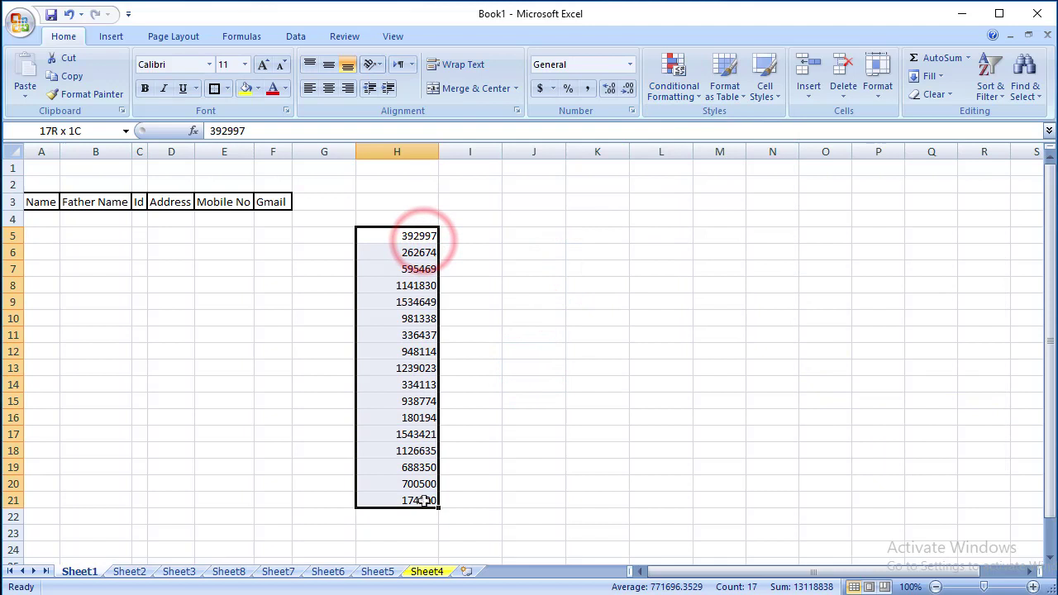
click(491, 445)
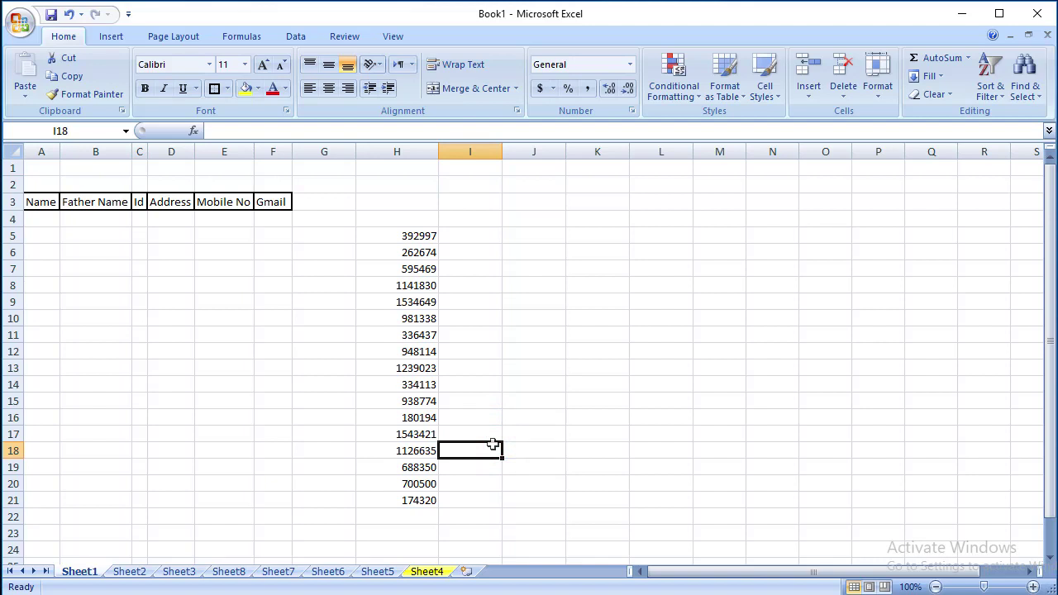
key(super+r)
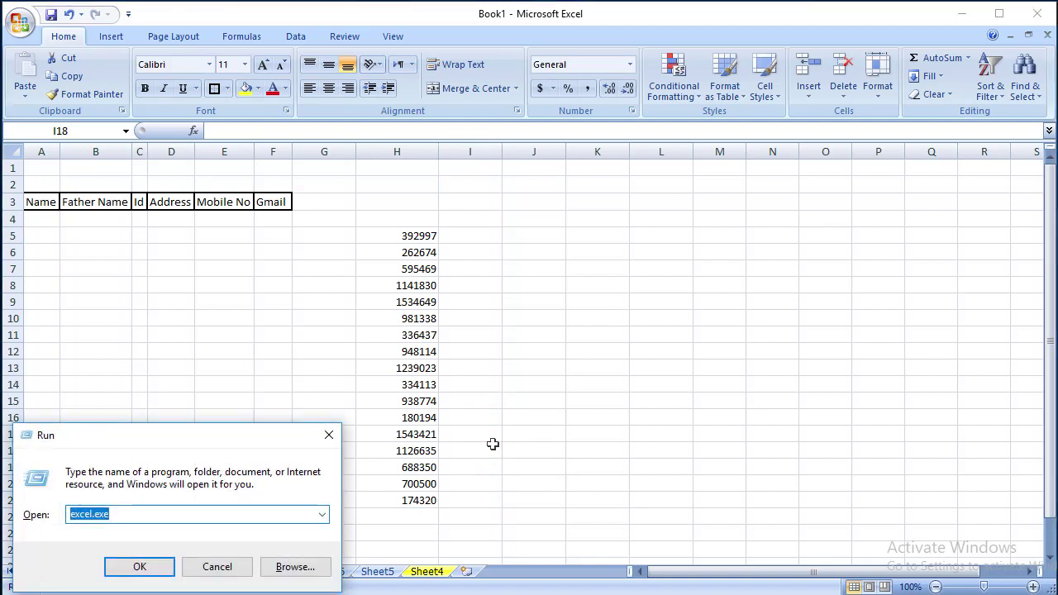
Step: Launch Paint with 'mnt', enlarge its canvas, then close it without saving
text(m)
text(nt)
key(Return)
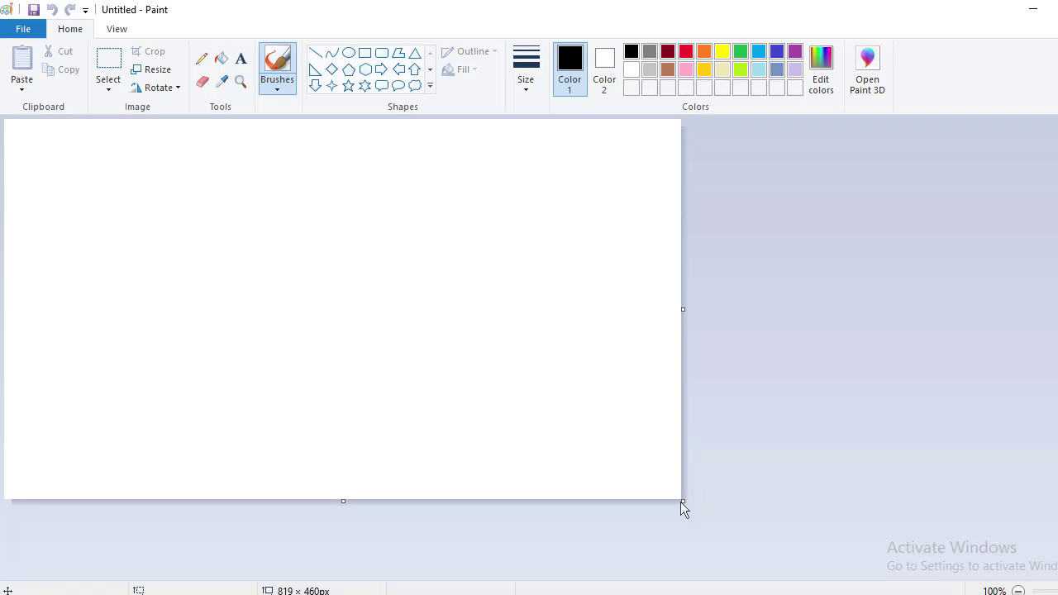
drag(683, 501, 808, 570)
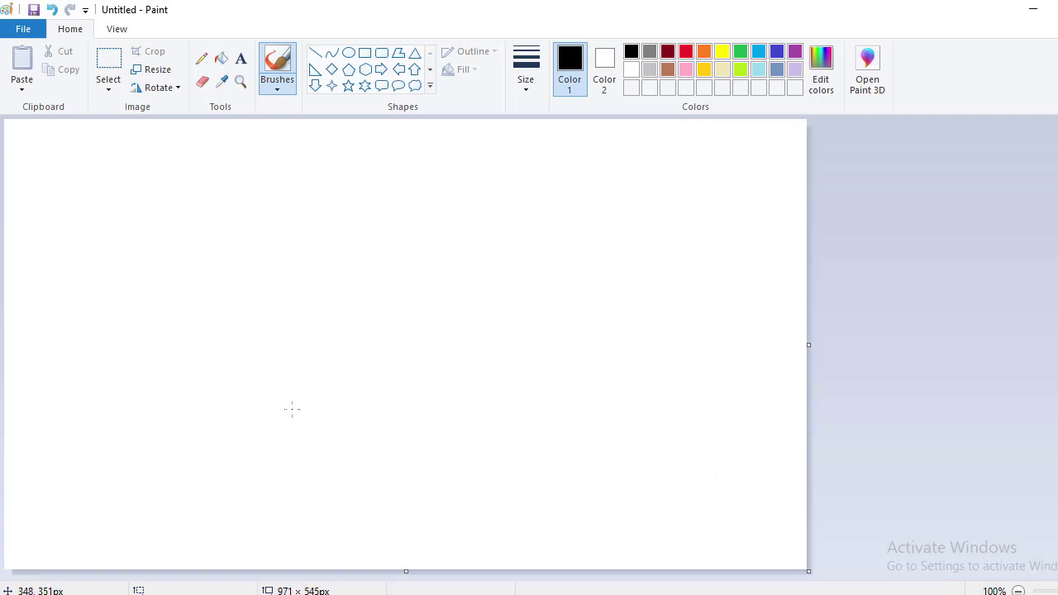
key(alt+F4)
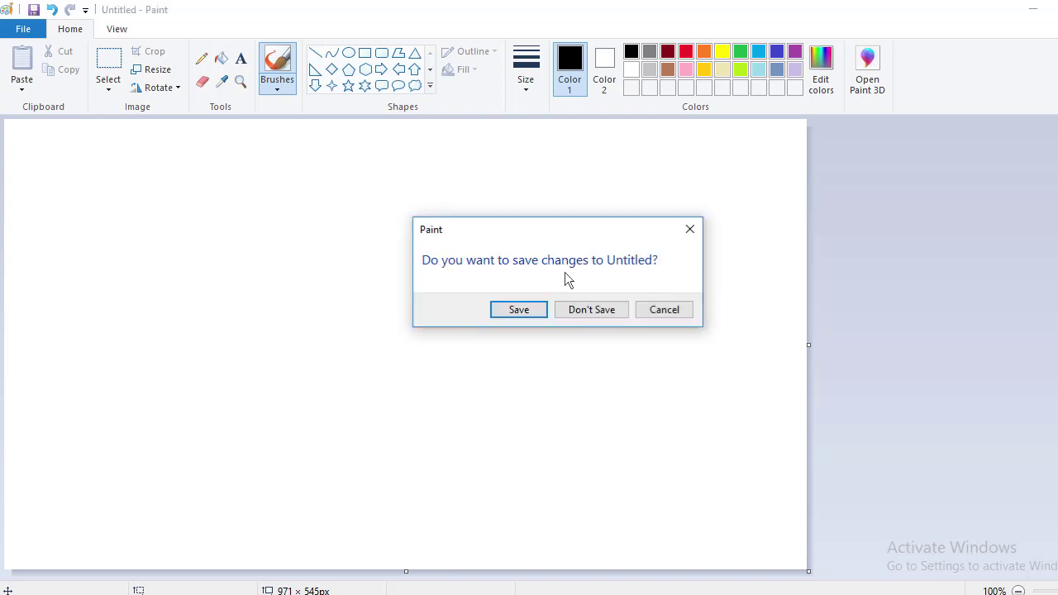
key(Tab)
key(Return)
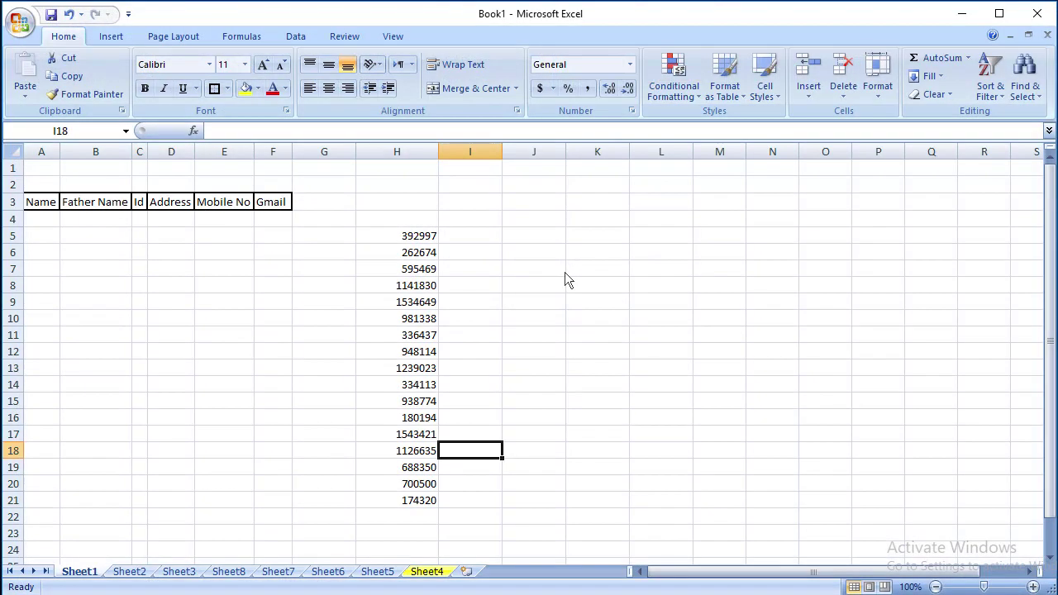
Step: Run 'photoop' from the Windows Run box to launch Photoshop
key(super+r)
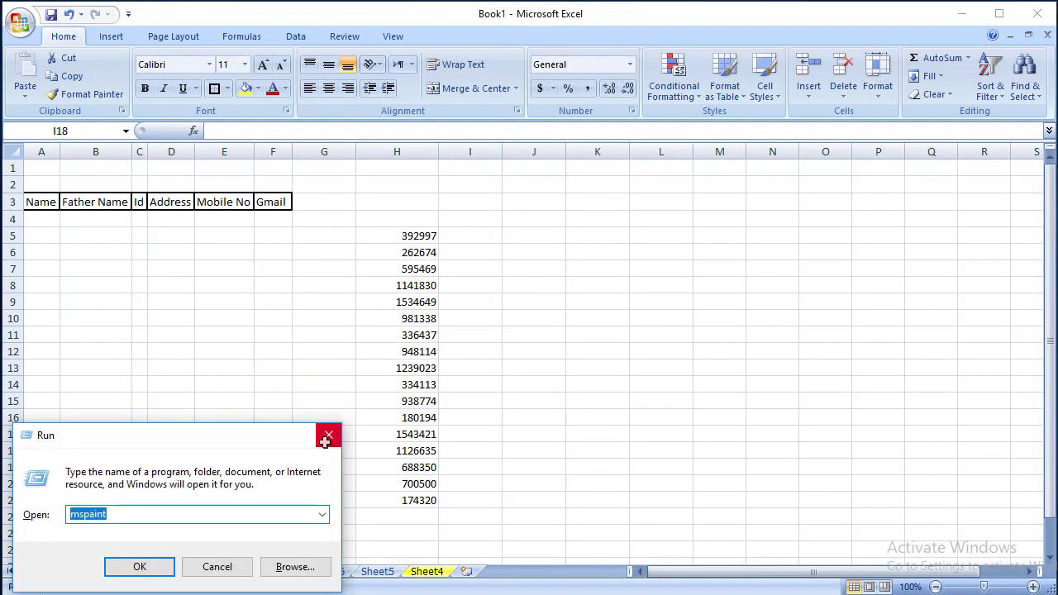
text(photoshop)
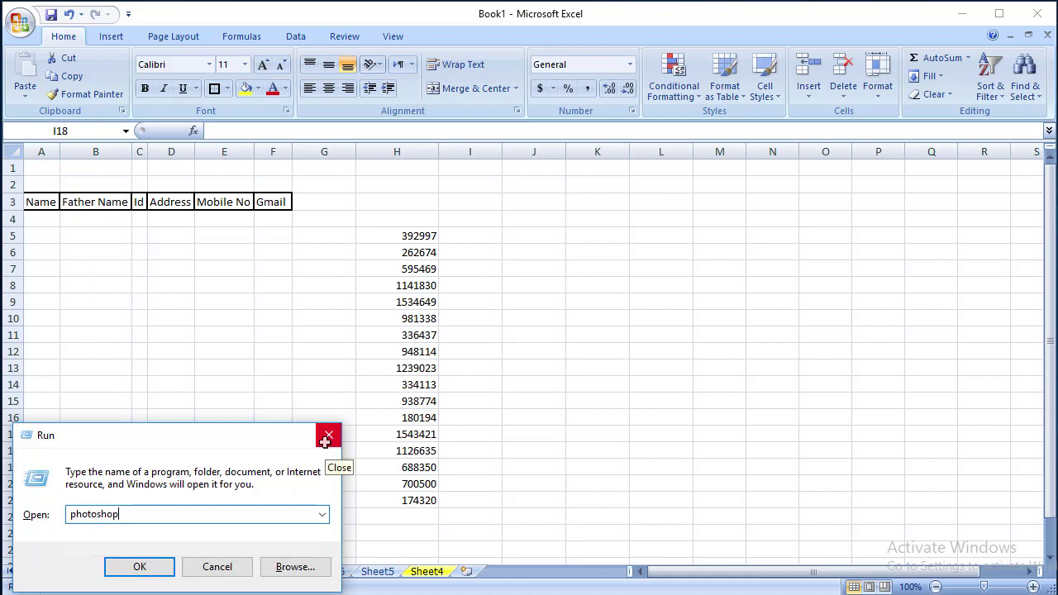
key(Return)
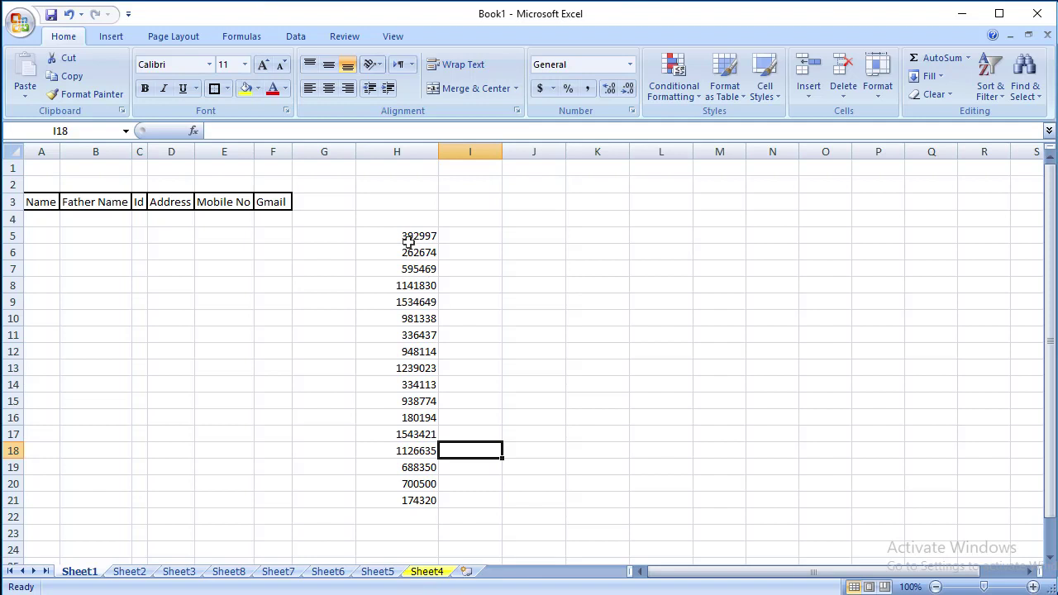
Step: Apply the 3 Traffic Lights (Rimmed) icon set to H5:H21
drag(407, 240, 398, 501)
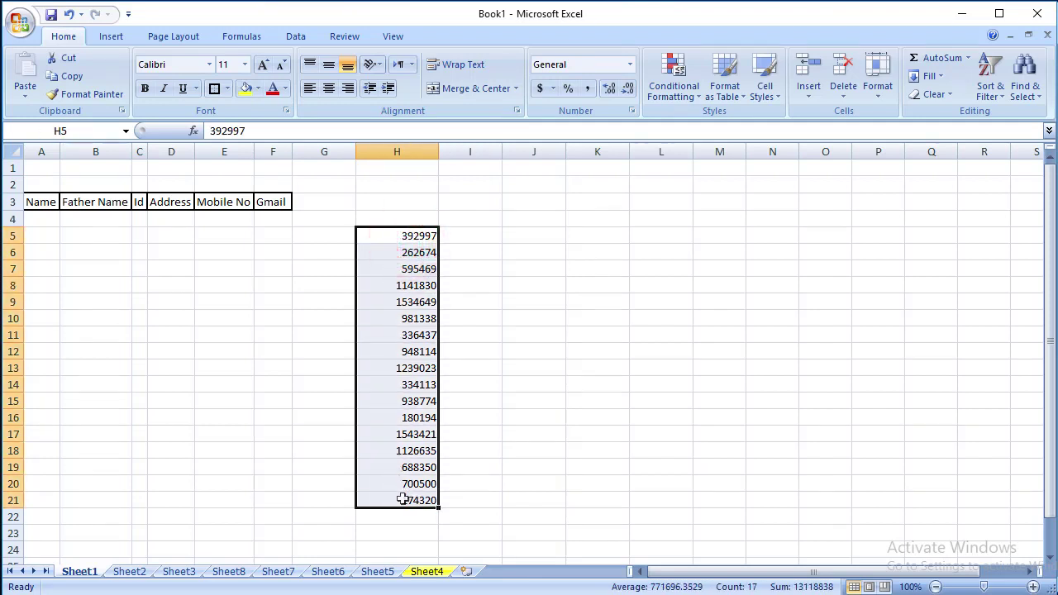
click(672, 73)
mouse_move(742, 270)
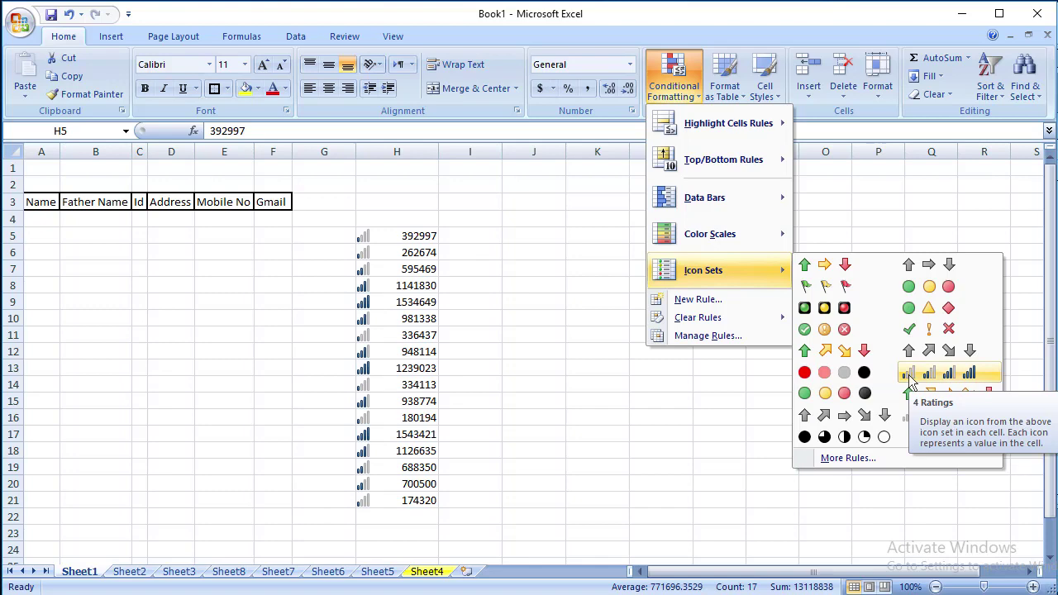
click(831, 311)
Step: Check individual cells' icons, e.g. 1534649 green, 595469 red, H10 yellow
click(597, 396)
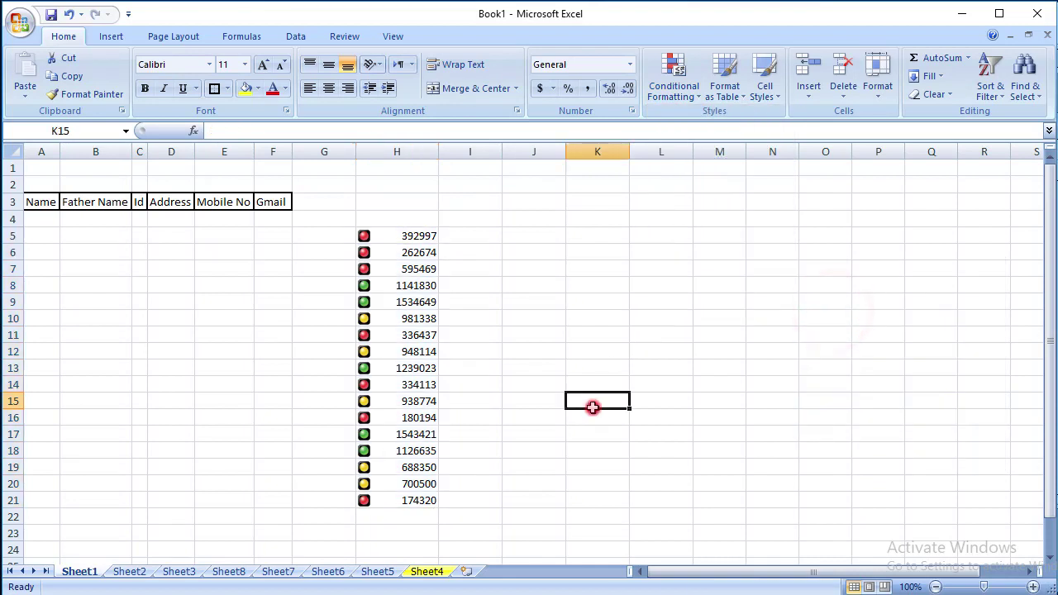
click(410, 304)
click(389, 269)
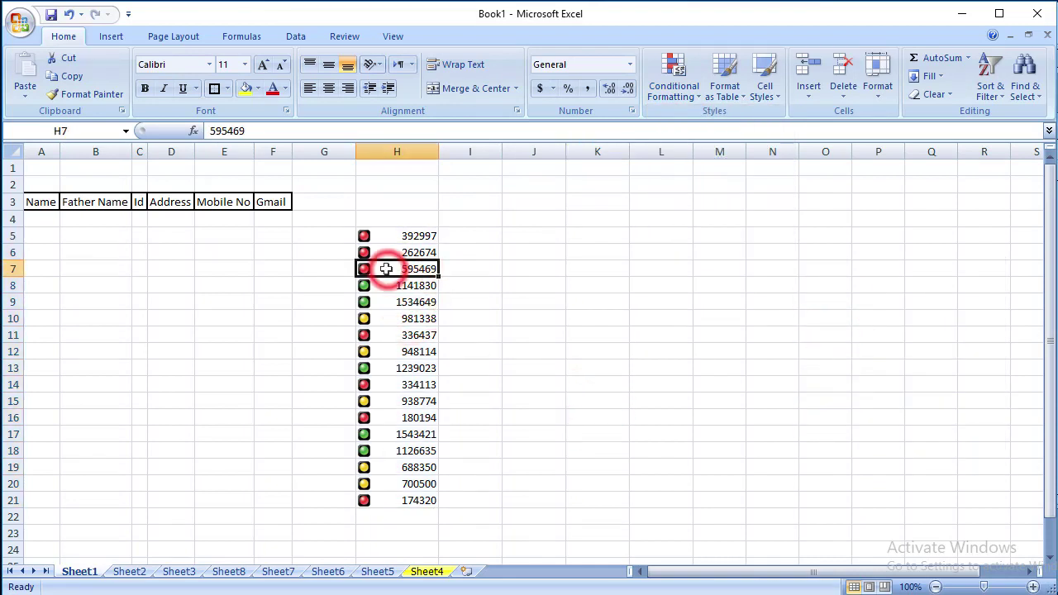
click(394, 235)
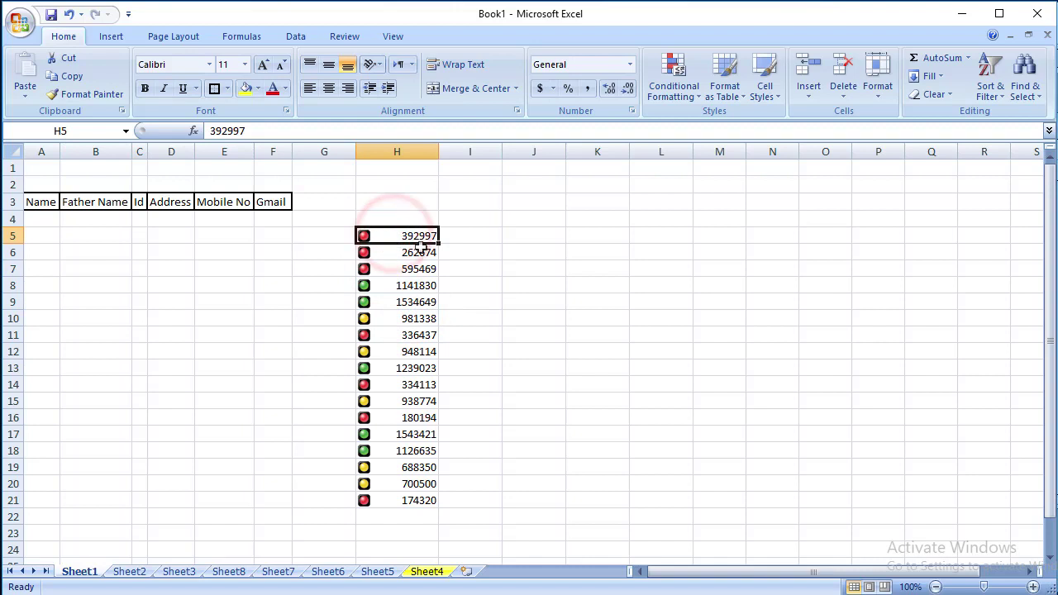
double_click(429, 243)
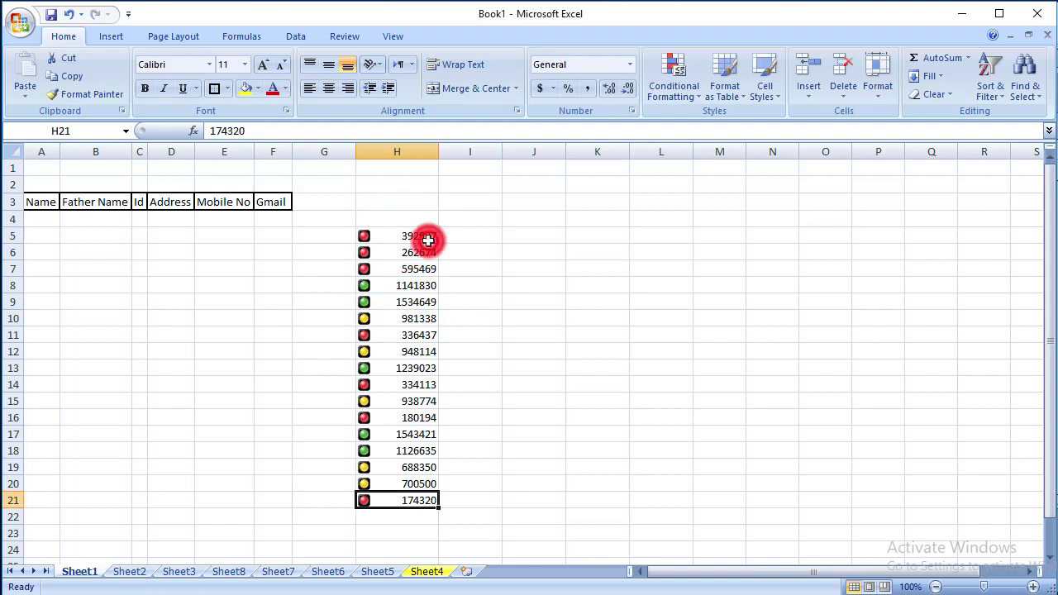
click(391, 285)
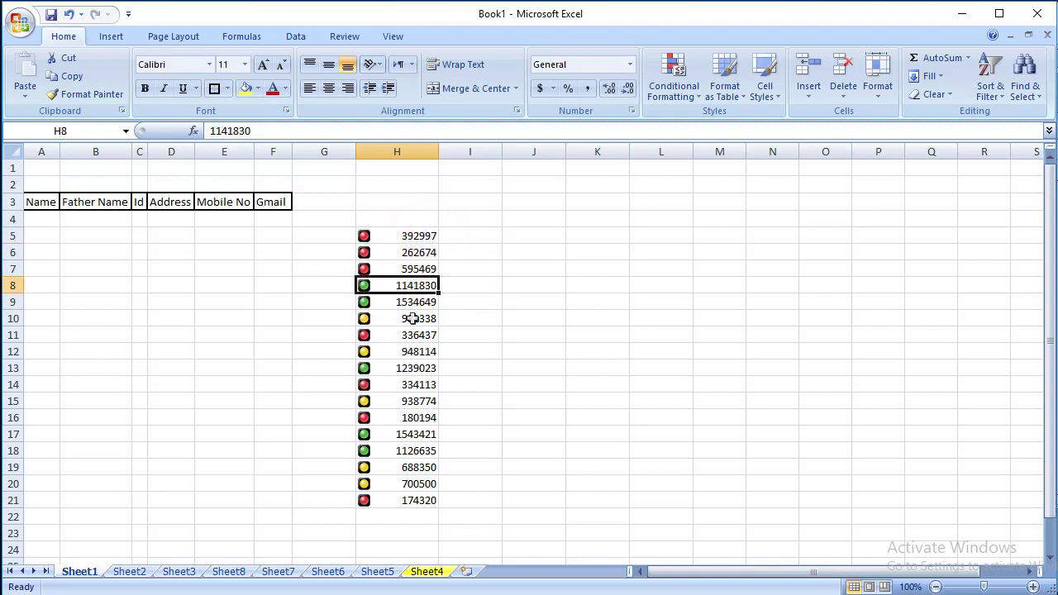
click(412, 319)
click(271, 321)
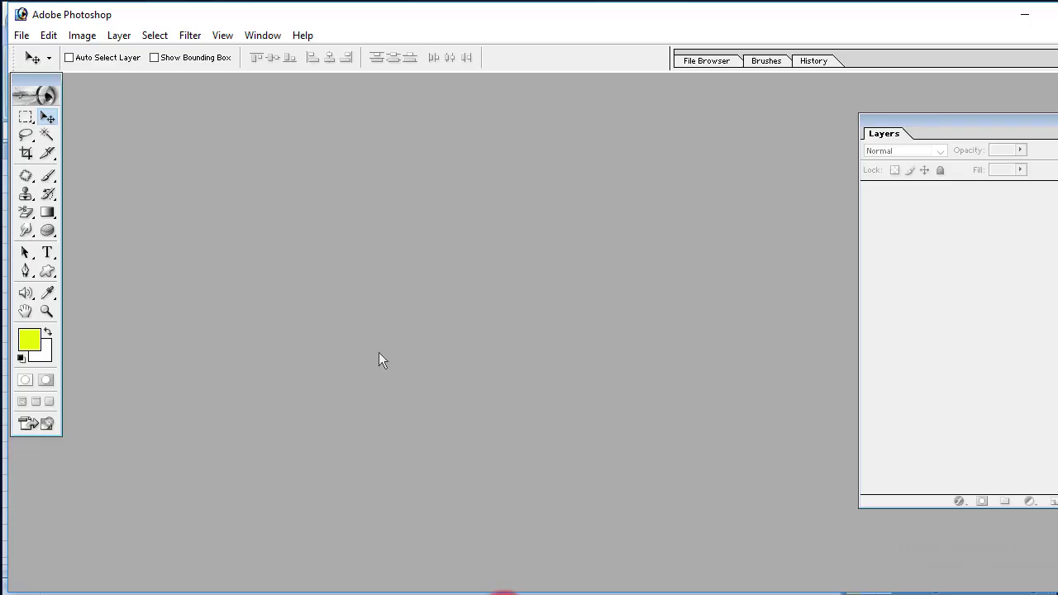
Step: Reset default black/white colours and create a new blank document in full-screen view
click(379, 353)
key(d)
key(ctrl+n)
key(Return)
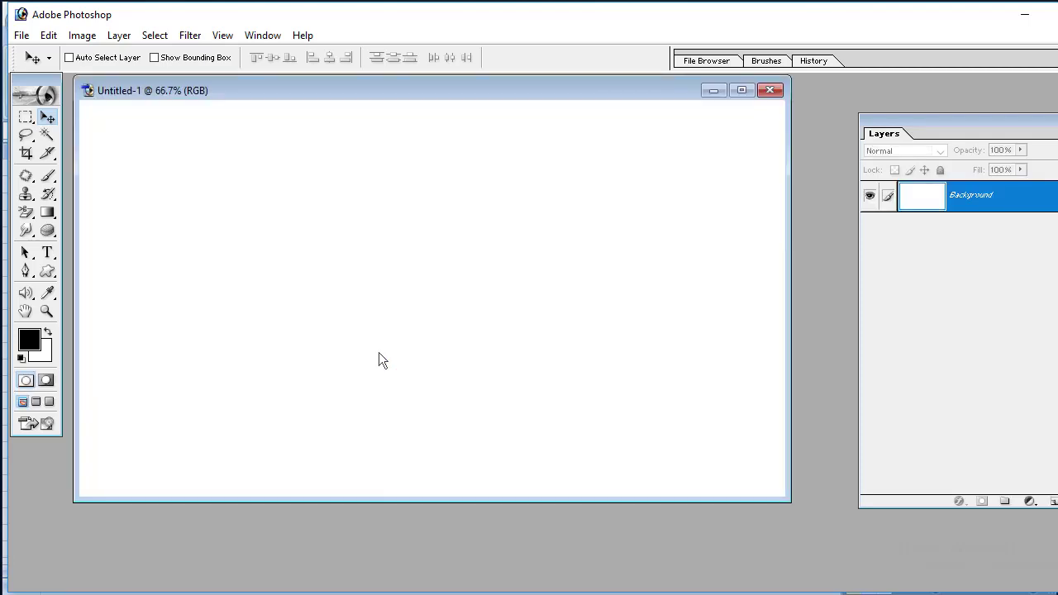
key(f)
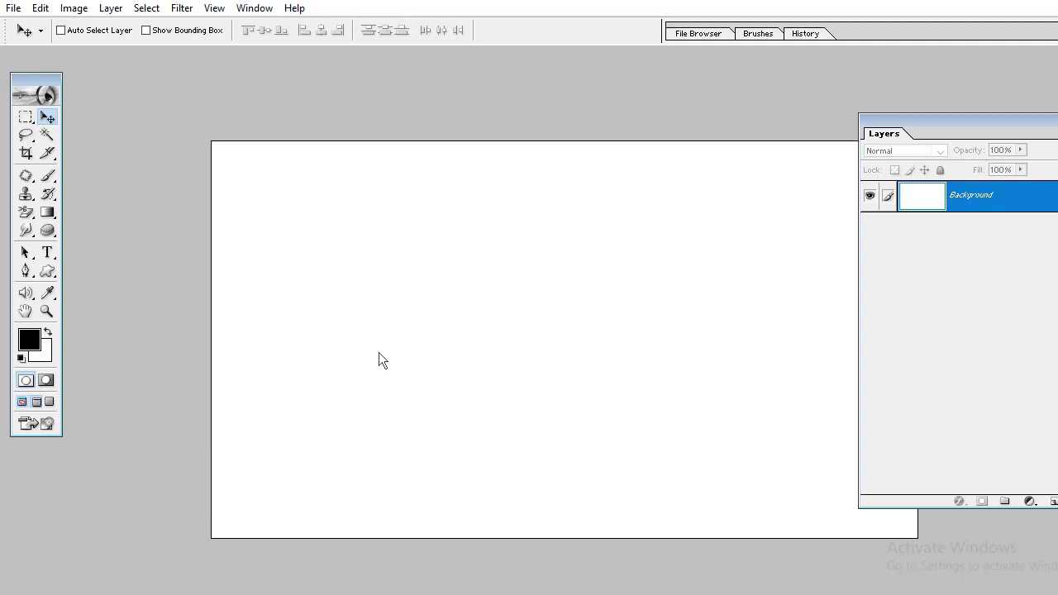
key(Tab)
key(Tab)
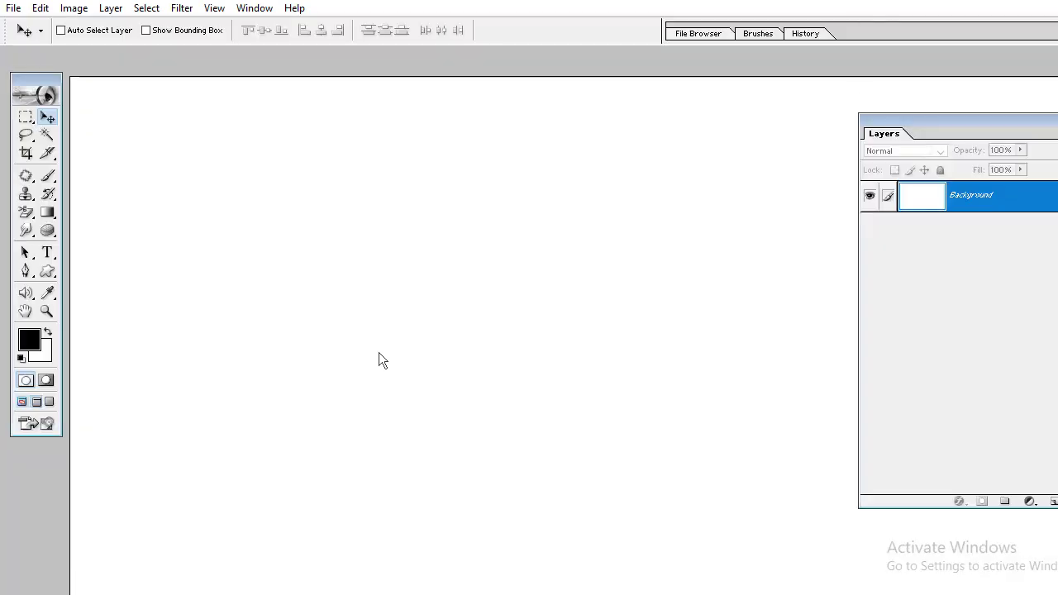
key(shift+Tab)
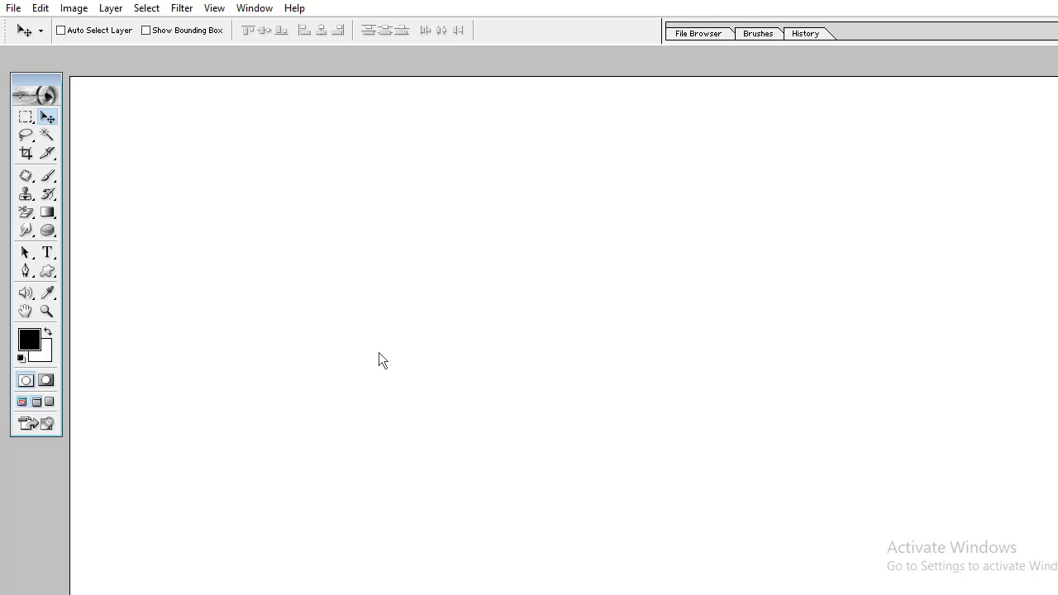
key(ctrl+n)
key(Escape)
Step: Draw a square rectangular marquee plus a small tab extending to its right
key(m)
drag(105, 318, 187, 403)
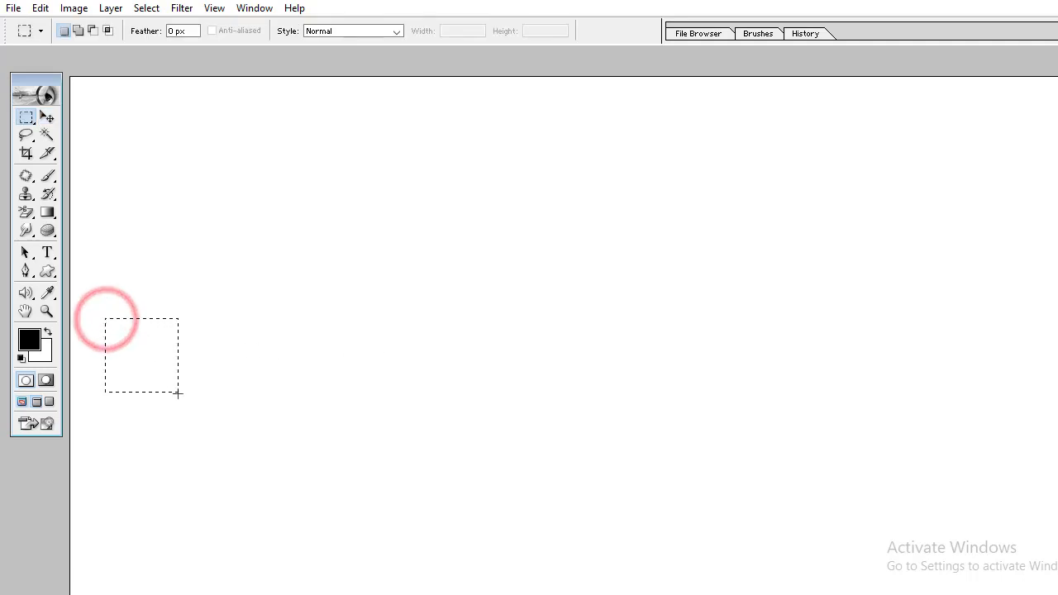
shift+click(178, 346)
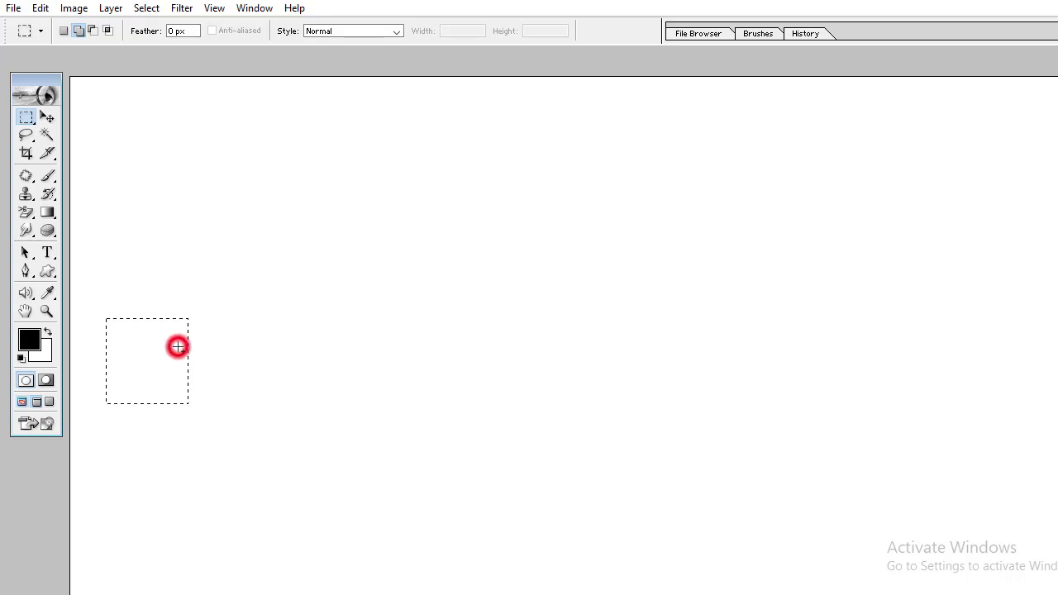
drag(178, 346, 232, 372)
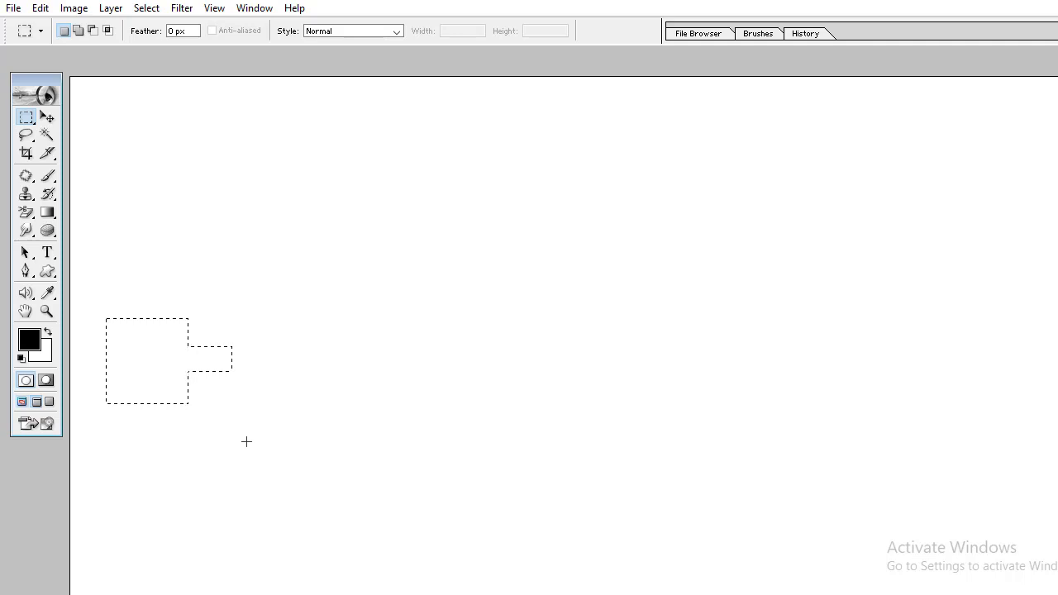
Step: Fill the Background layer with black
key(F7)
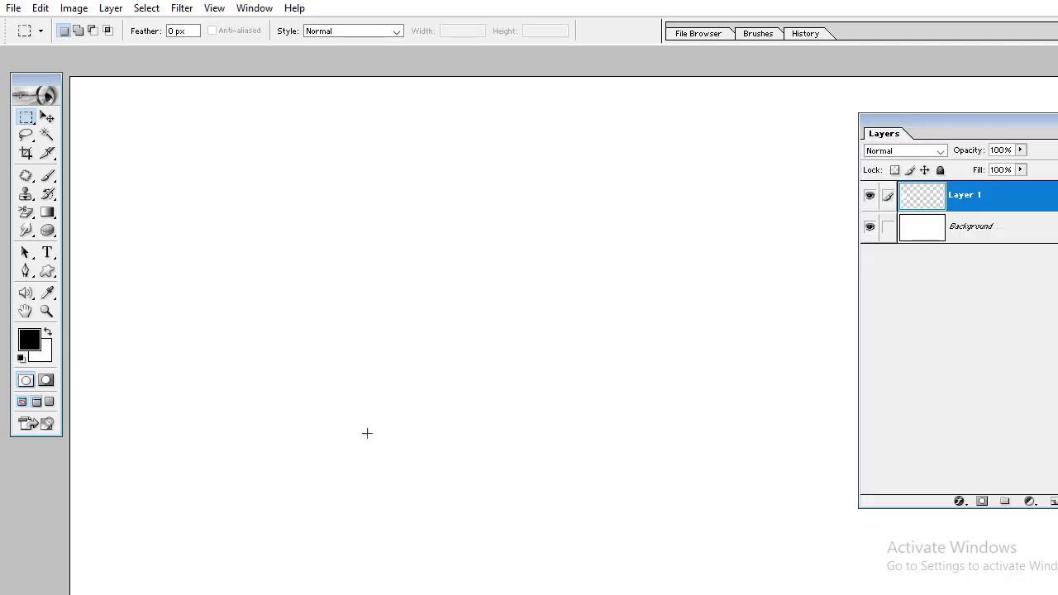
click(963, 227)
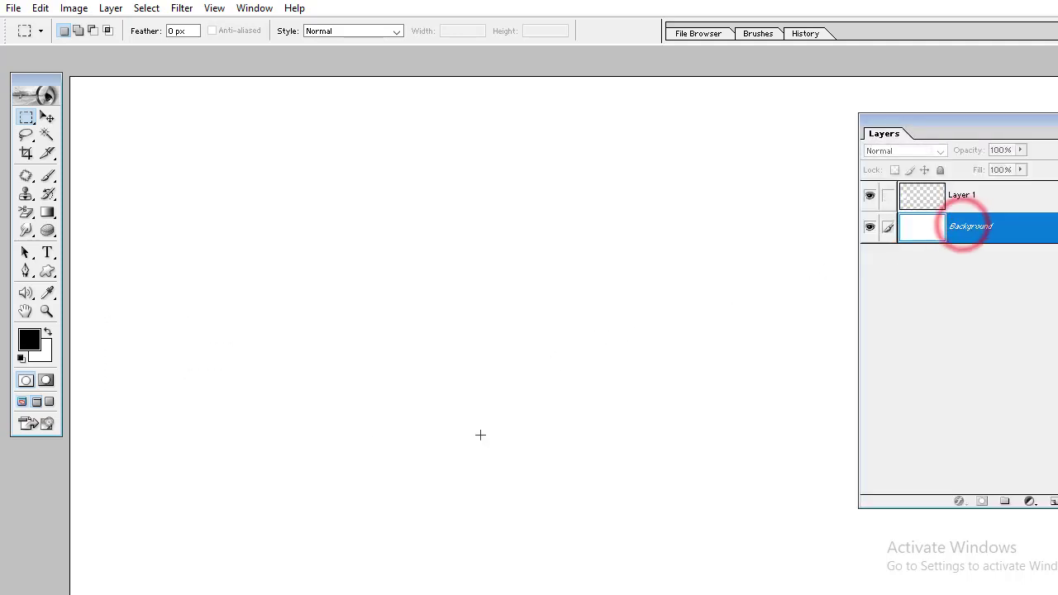
key(alt+BackSpace)
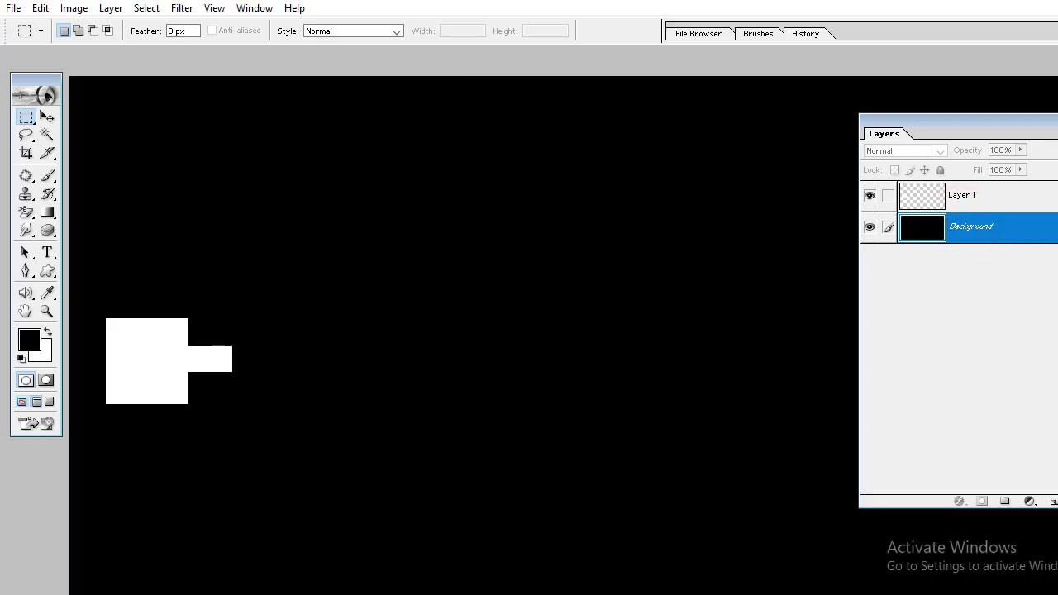
Step: On Layer 1, draw a large elliptical selection and move it to the right
click(932, 207)
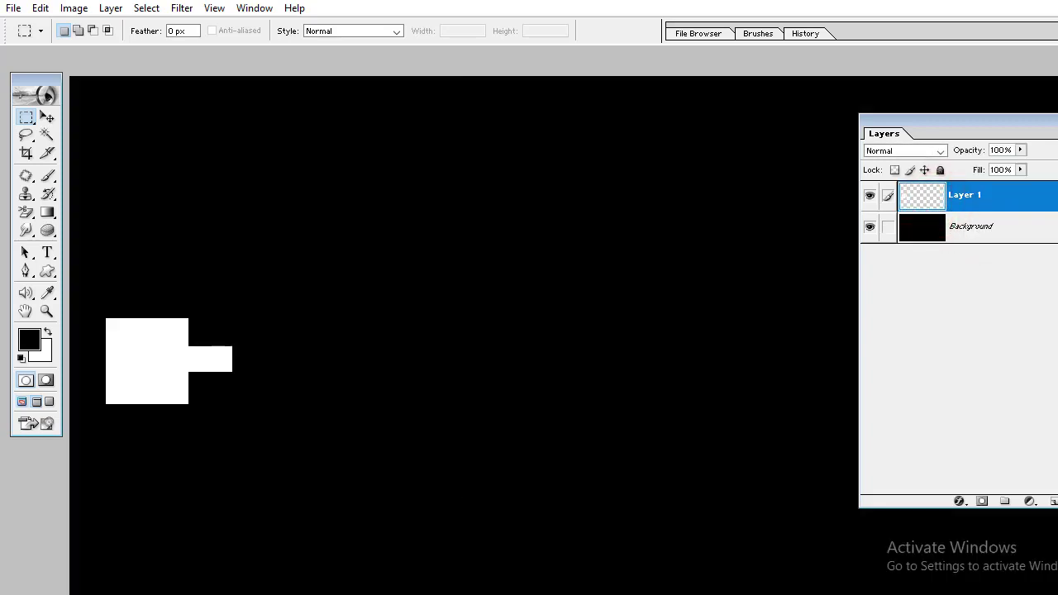
drag(25, 120, 99, 133)
drag(346, 266, 211, 133)
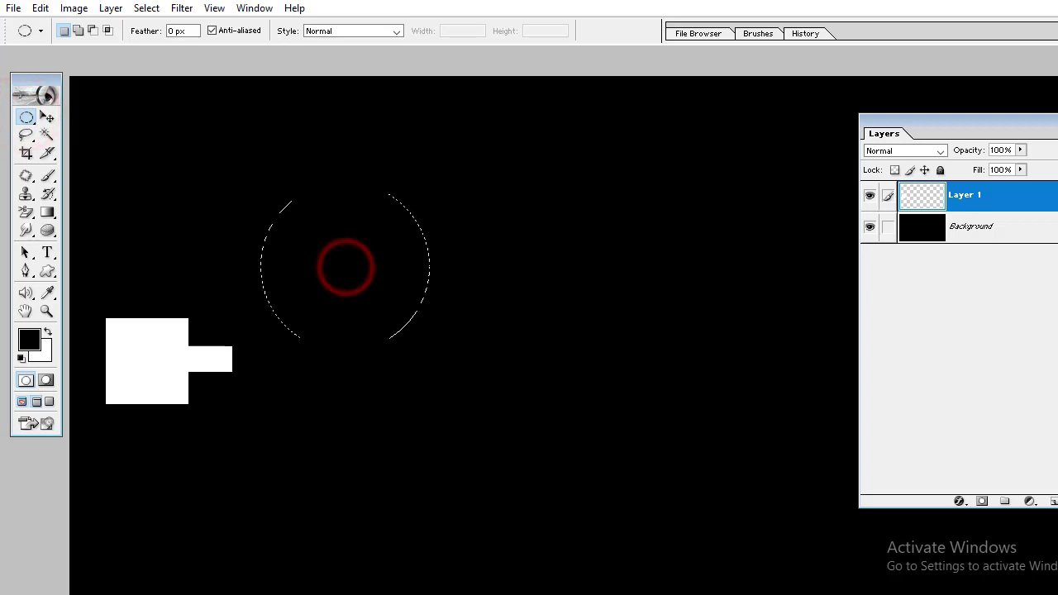
key(ctrl+d)
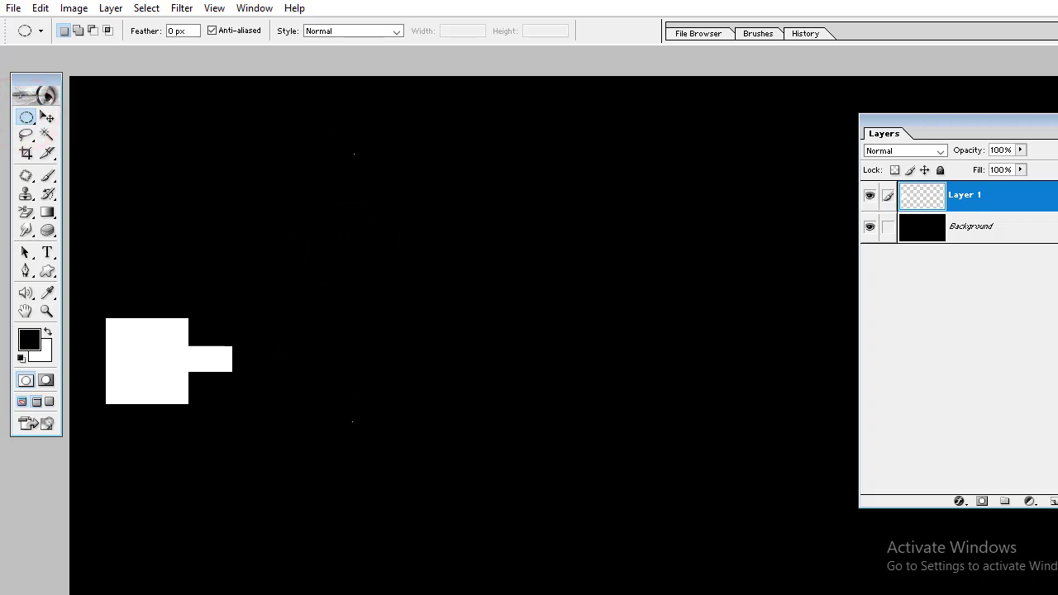
mouse_move(402, 364)
mouse_down()
mouse_move(449, 361)
mouse_move(438, 359)
mouse_up()
Step: Stroke the circular selection with a 10 px pure red outline
click(48, 10)
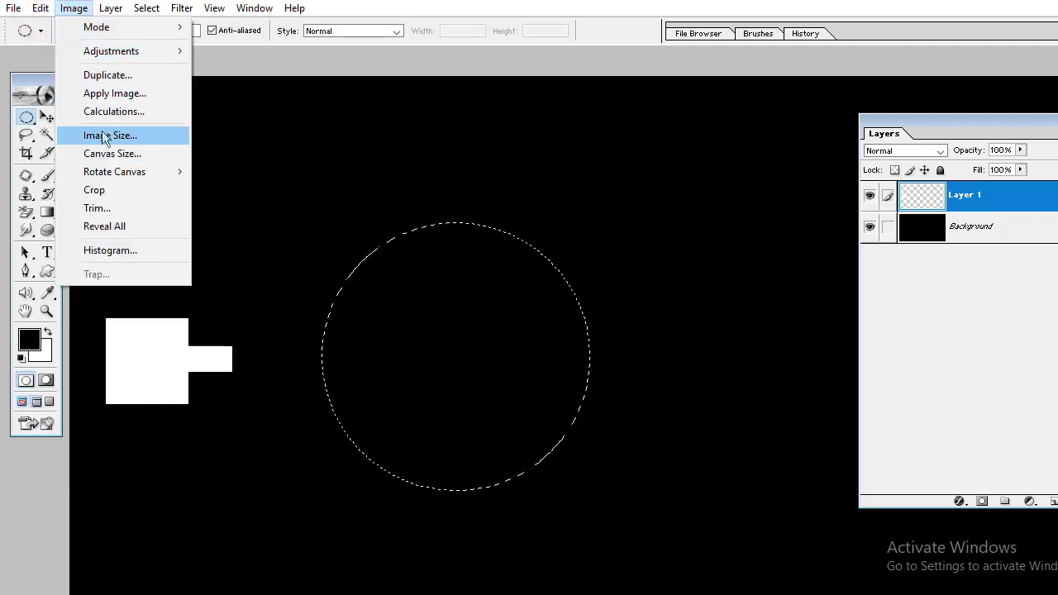
mouse_move(41, 8)
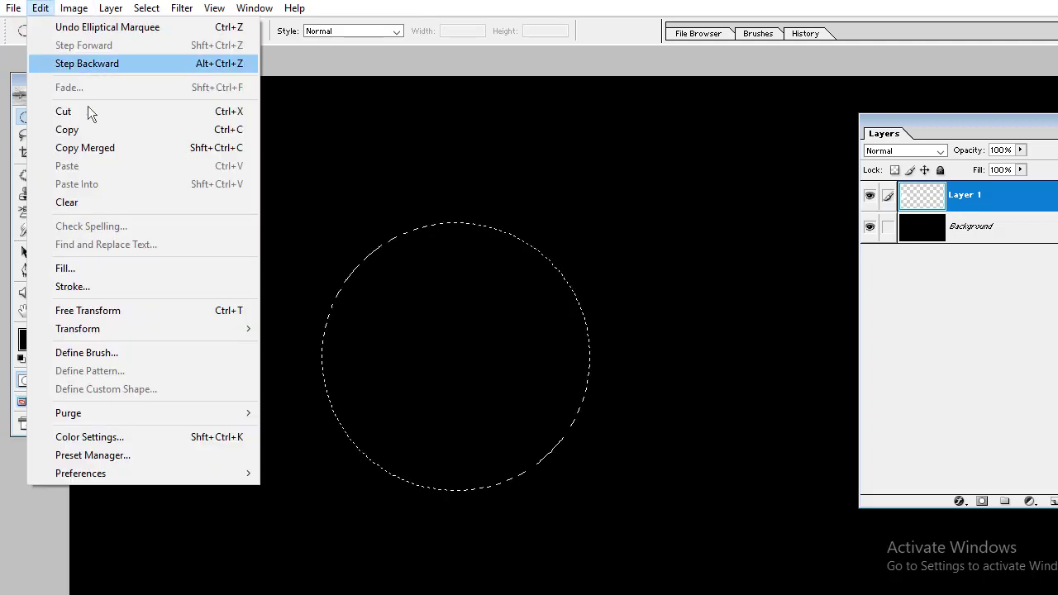
click(125, 293)
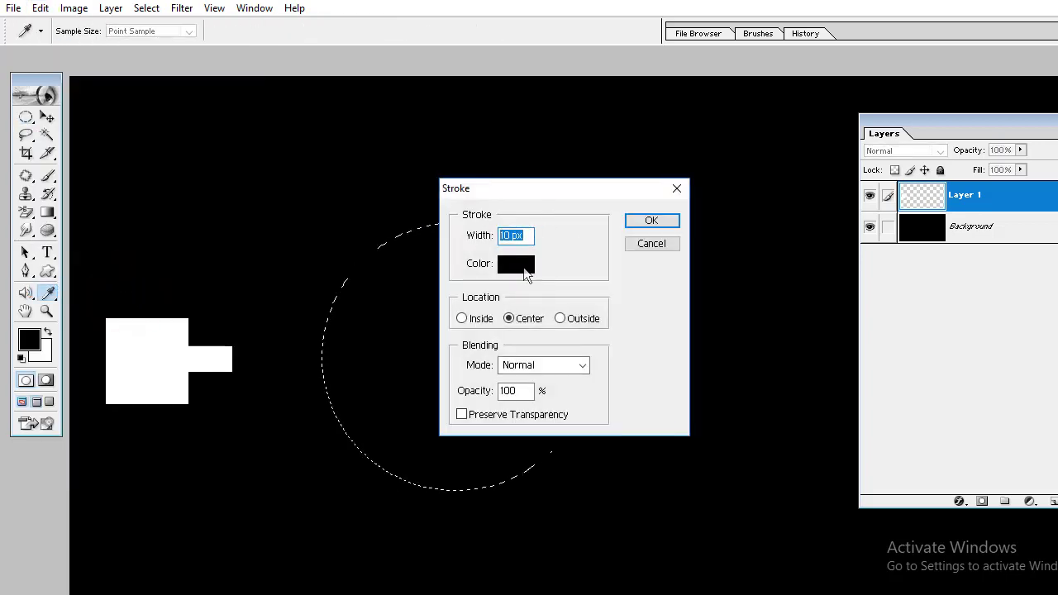
click(525, 267)
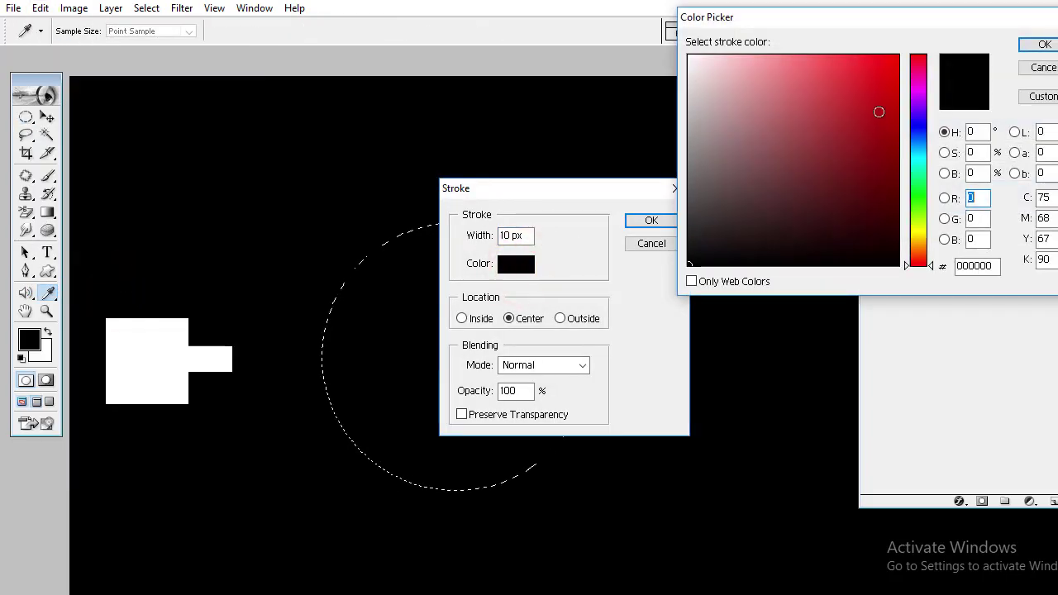
drag(879, 111, 900, 55)
key(Return)
key(Return)
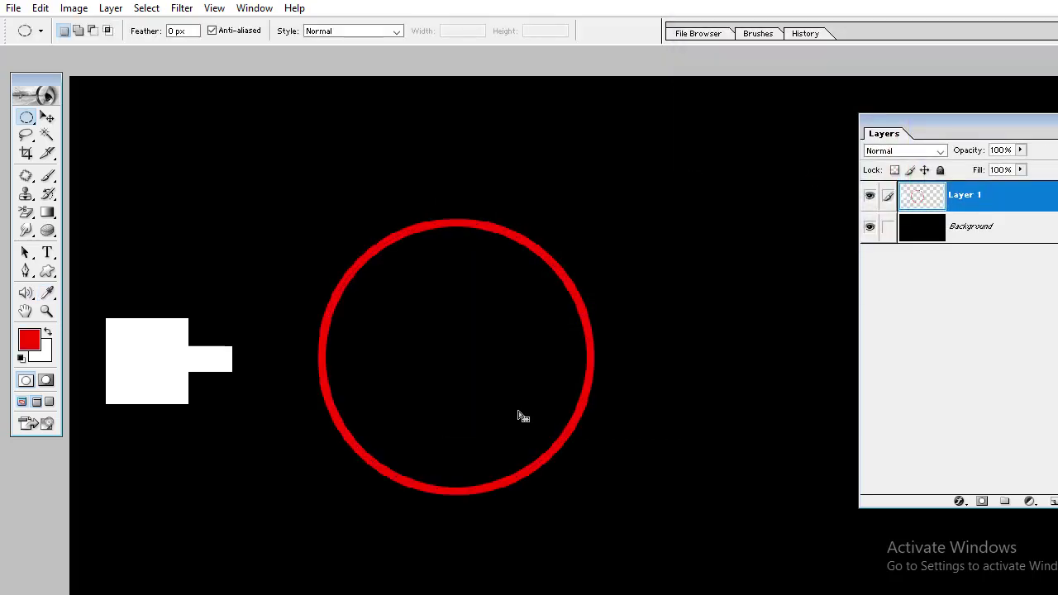
Step: Switch to the Brush with a 19 px hard round tip, undoing a test stroke
key(b)
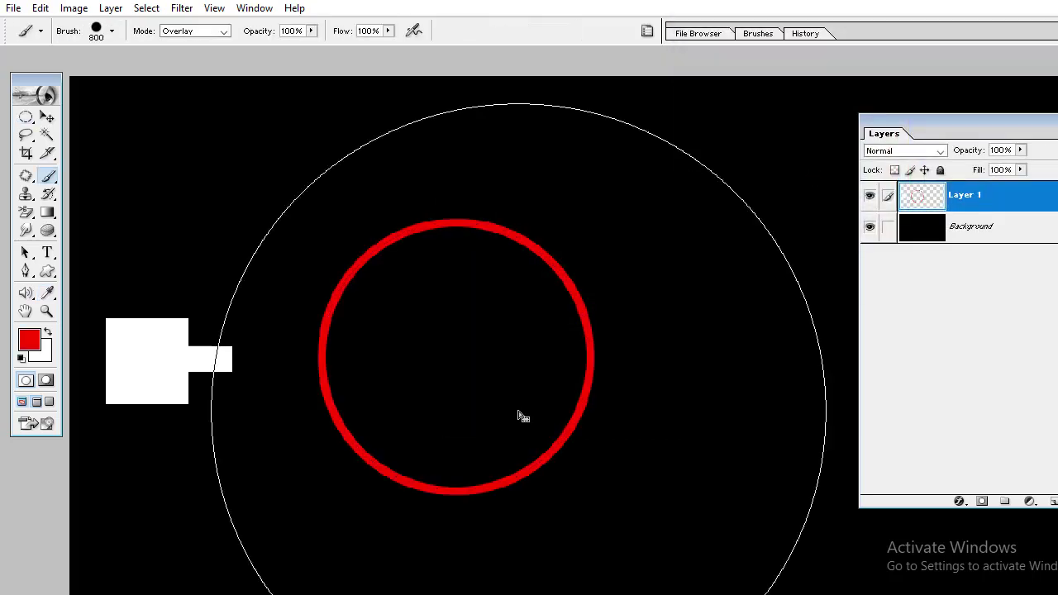
key(bracketleft)
key(bracketleft)
key(bracketleft)
key(bracketleft)
key(bracketleft)
key(bracketleft)
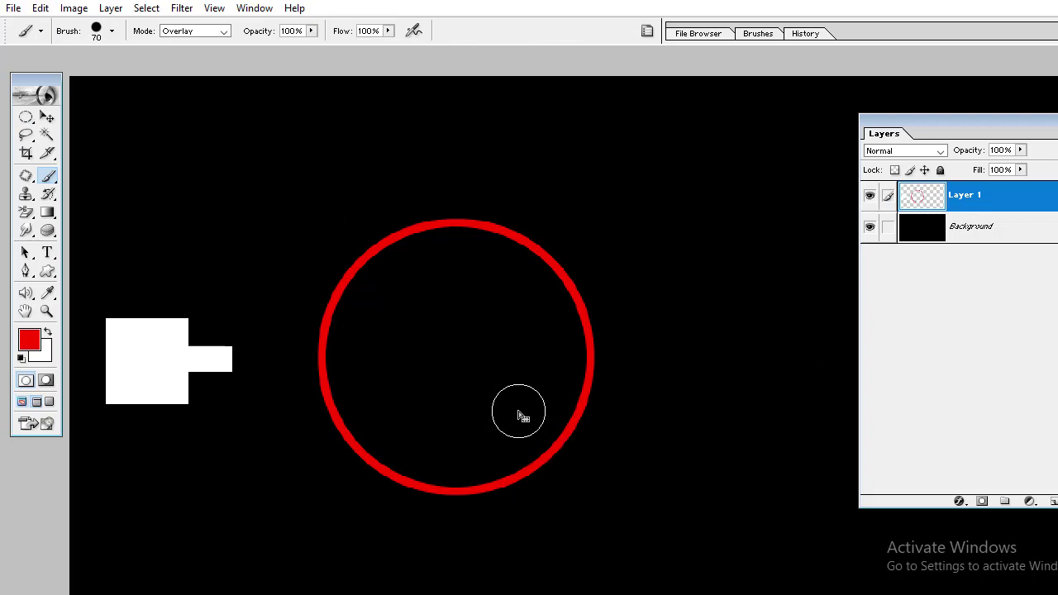
key(bracketleft)
right_click(434, 314)
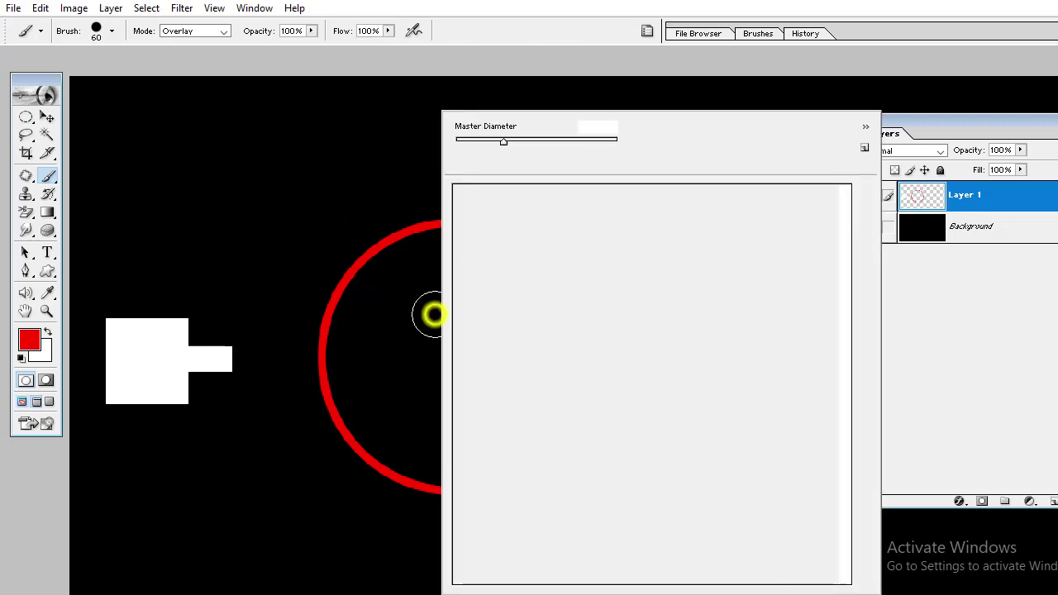
right_click(509, 352)
click(508, 329)
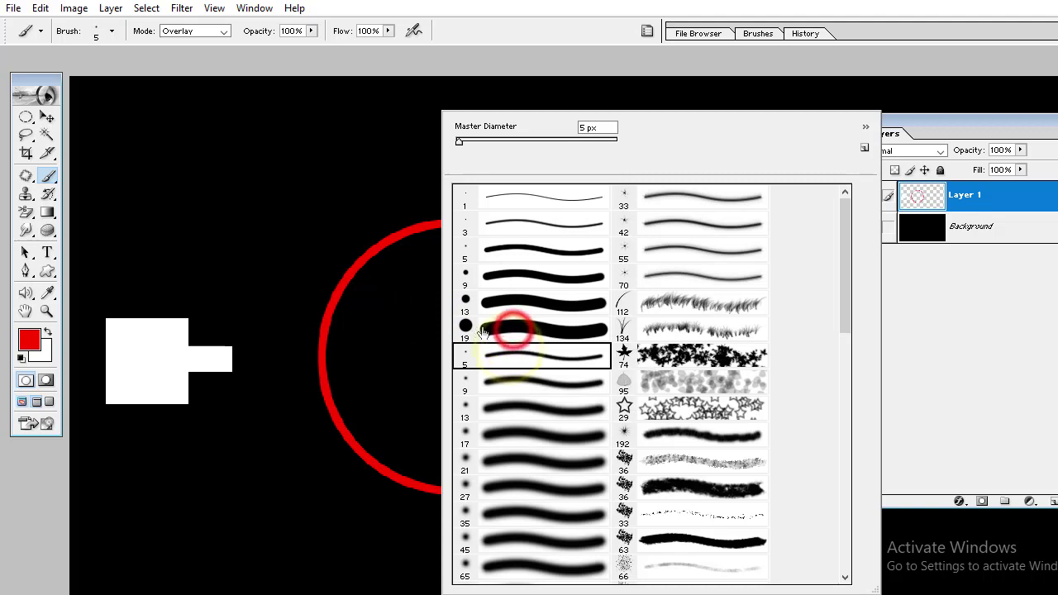
drag(364, 340, 375, 420)
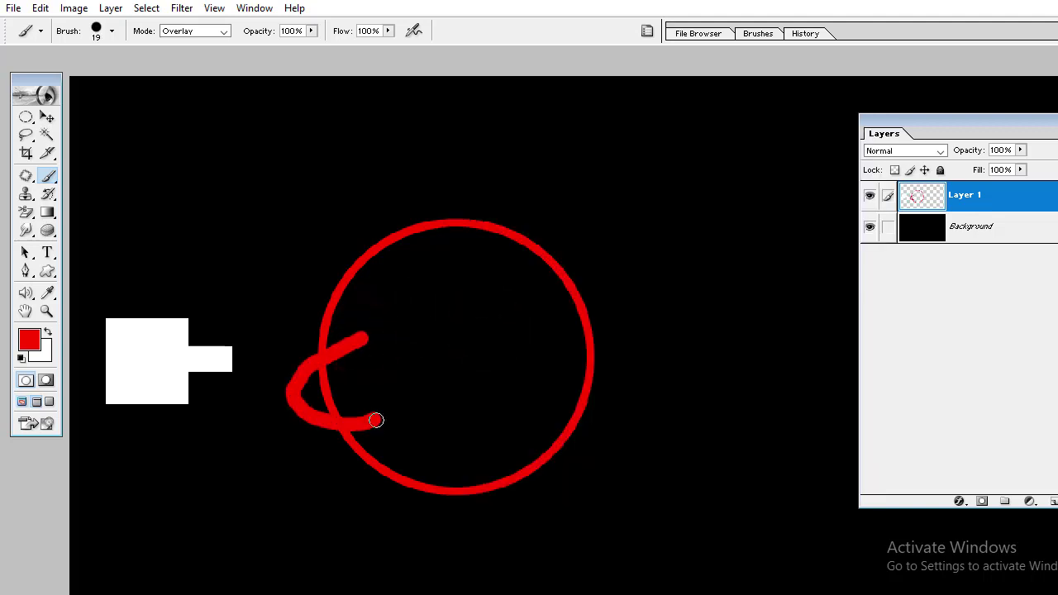
key(ctrl+z)
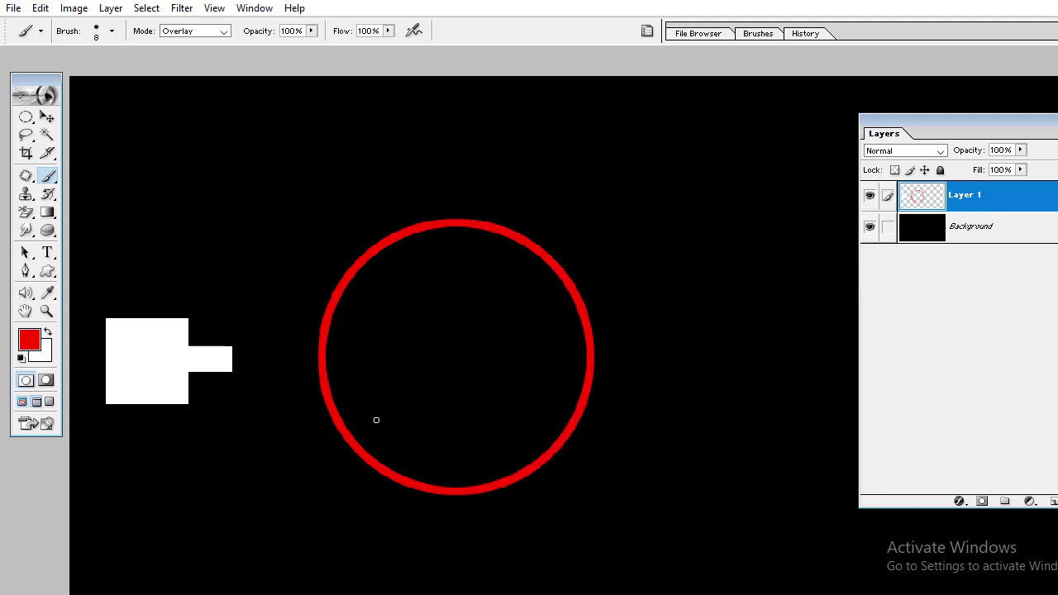
Step: Set the foreground colour to yellow FFF000 and hide the panels
click(29, 340)
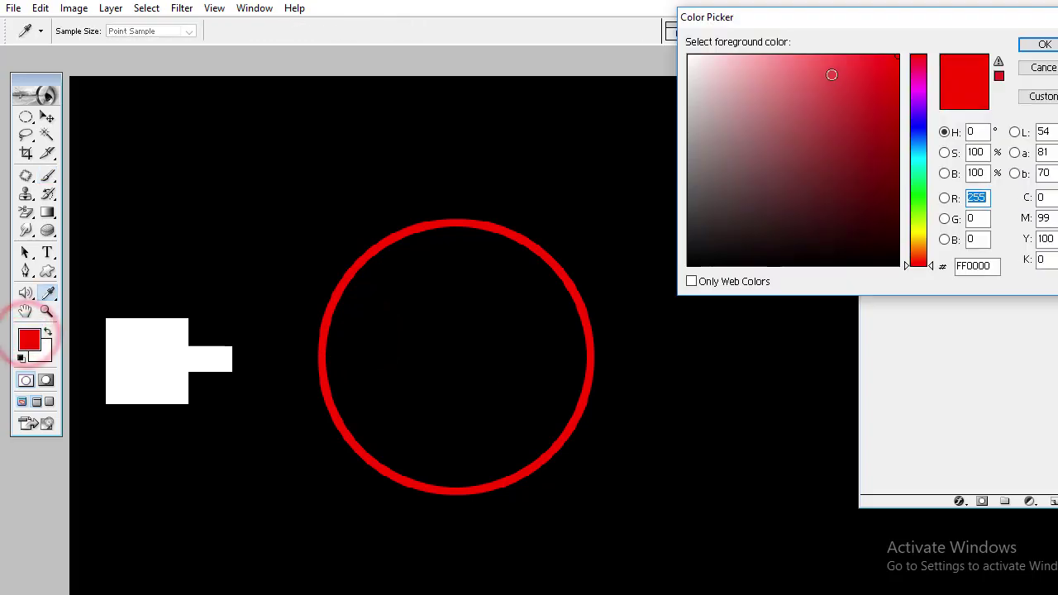
click(918, 221)
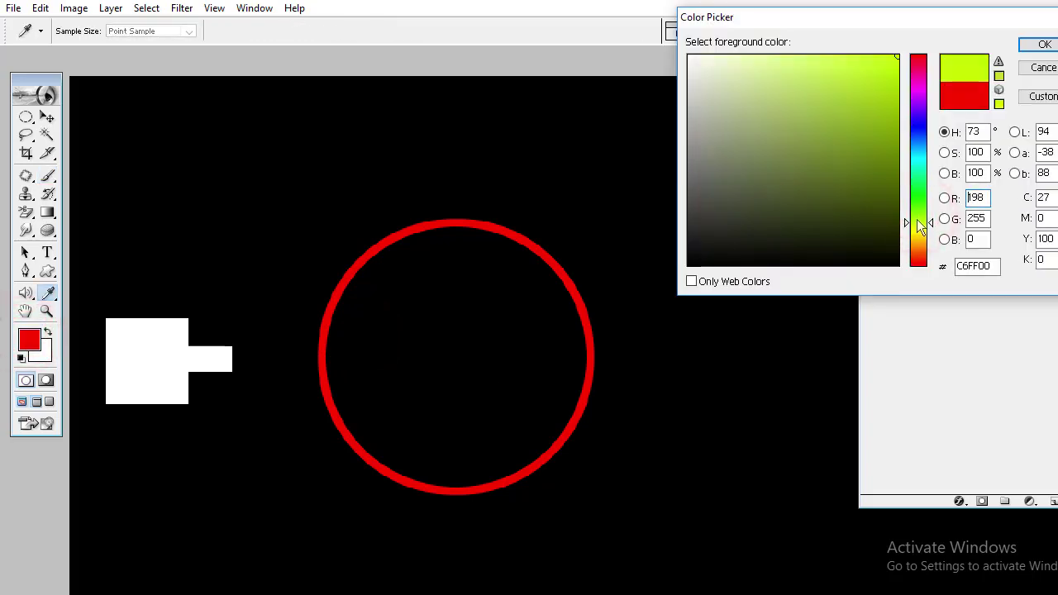
click(917, 232)
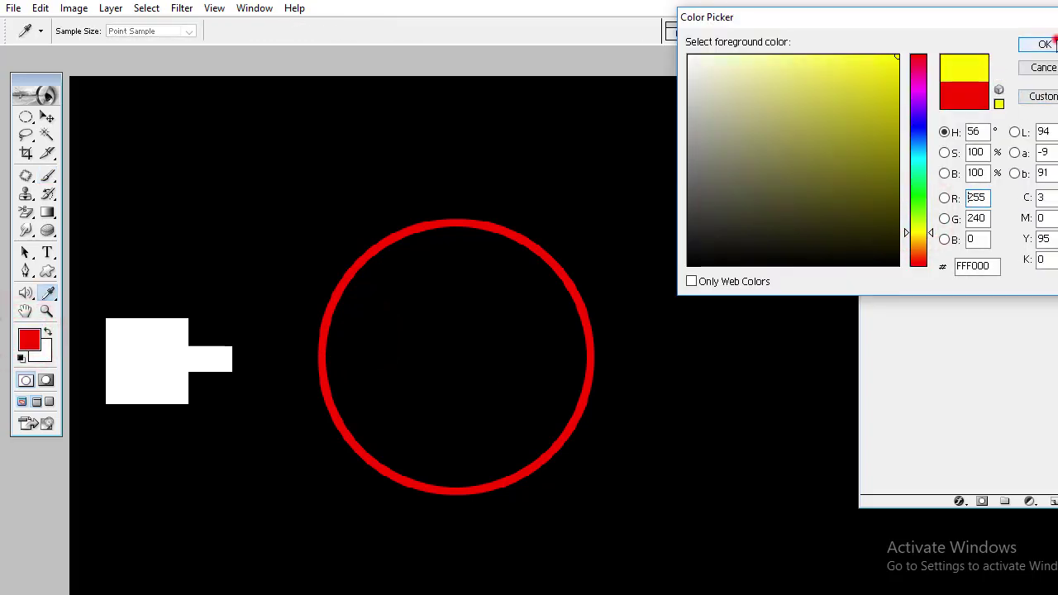
click(1043, 44)
key(Tab)
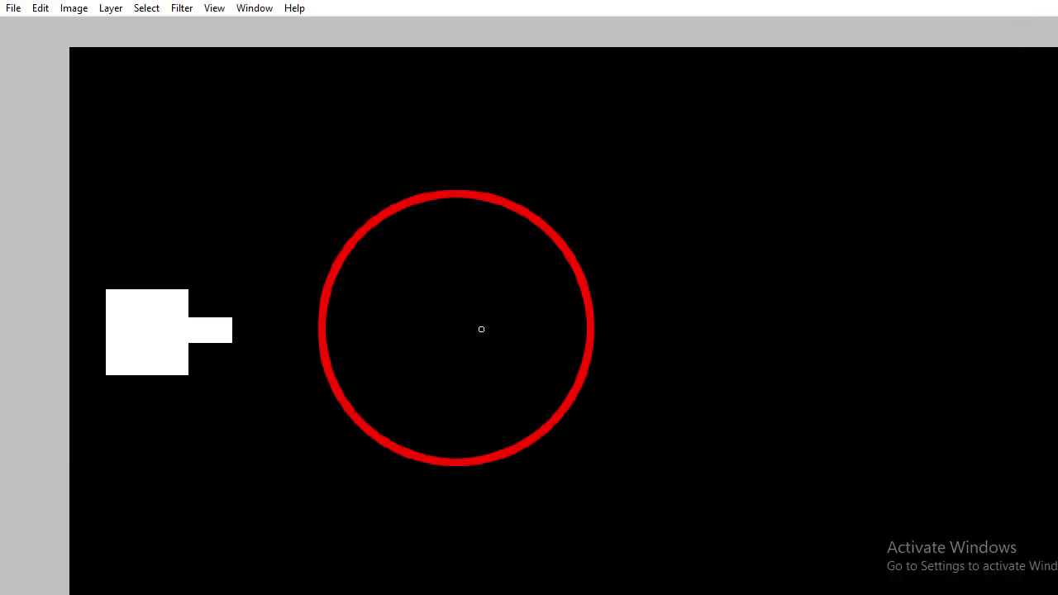
Step: In full-screen view, handwrite yellow notes and numbers at the canvas's upper right
key(f)
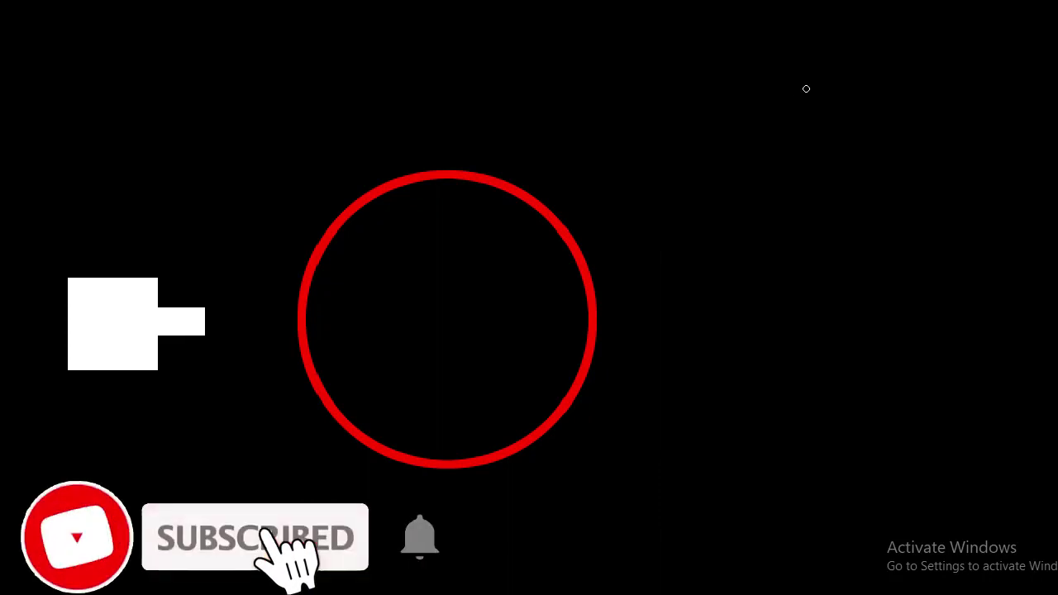
mouse_move(753, 125)
mouse_down()
mouse_move(807, 152)
mouse_move(835, 150)
mouse_up()
mouse_move(888, 109)
mouse_down()
mouse_move(897, 152)
mouse_move(914, 118)
mouse_move(909, 151)
mouse_up()
drag(928, 91, 938, 147)
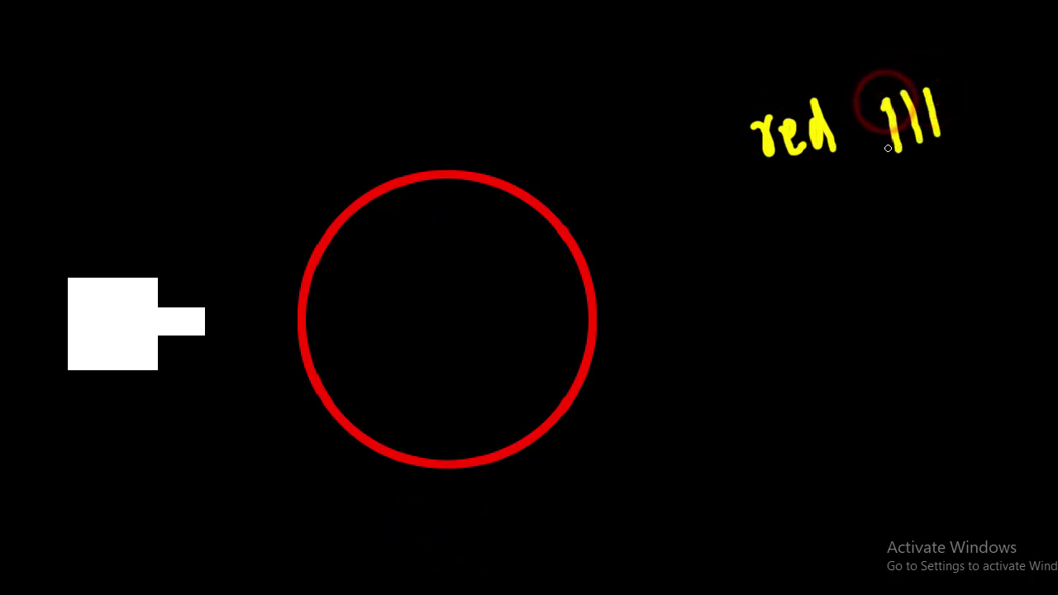
drag(894, 147, 896, 154)
drag(927, 90, 923, 97)
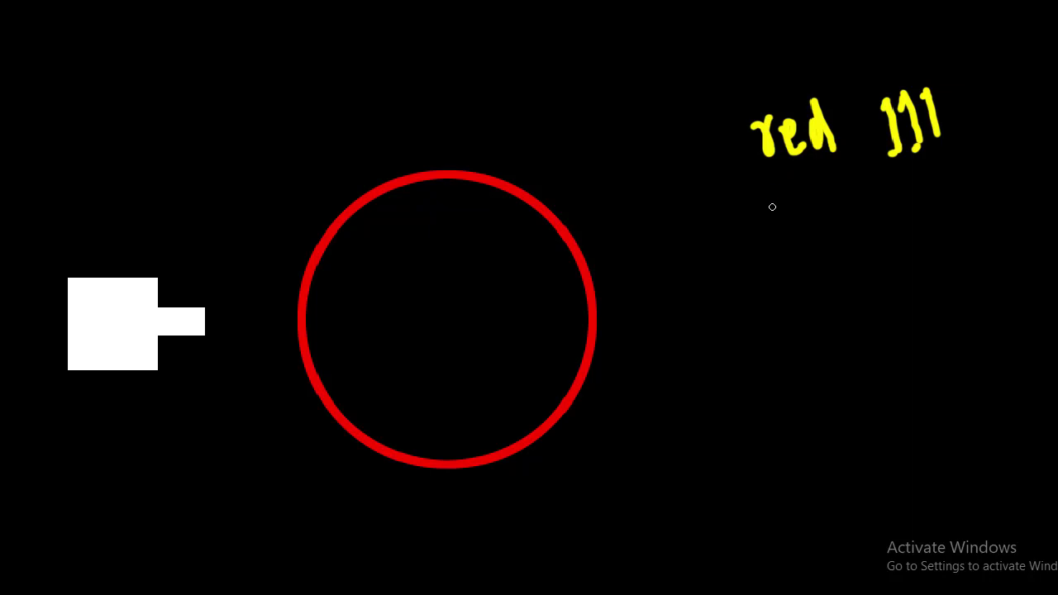
mouse_move(889, 189)
mouse_down()
mouse_move(924, 225)
mouse_move(957, 193)
mouse_move(951, 203)
mouse_move(999, 192)
mouse_up()
mouse_move(995, 166)
mouse_down()
mouse_move(993, 219)
mouse_move(1027, 219)
mouse_up()
drag(788, 208, 832, 278)
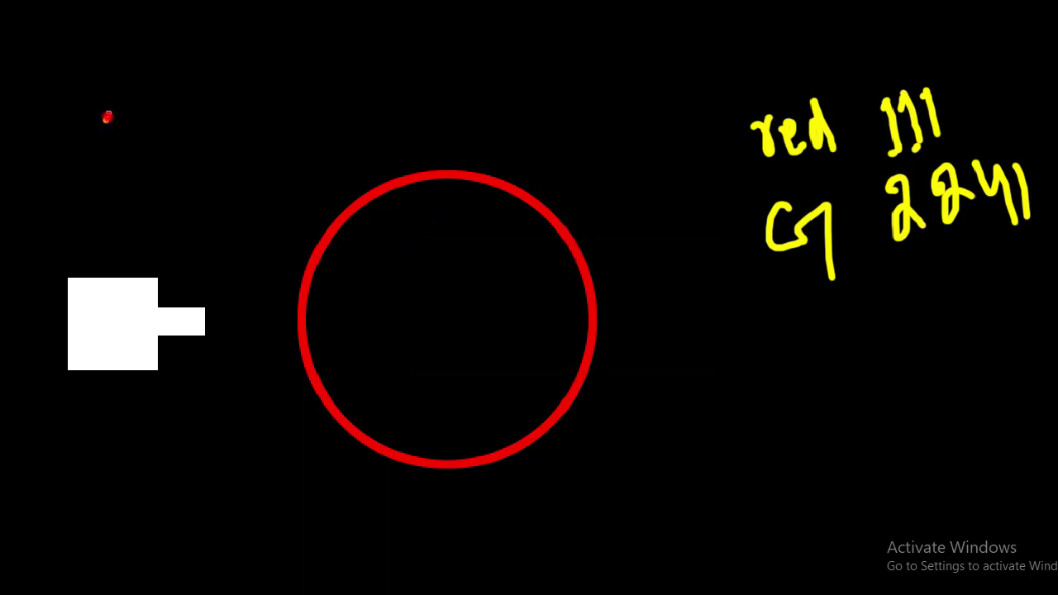
Step: Handwrite 'Scaling of light' at the upper left and underline it with a long stroke
drag(107, 117, 103, 191)
mouse_move(162, 131)
mouse_down()
mouse_move(165, 155)
mouse_move(245, 83)
mouse_move(263, 140)
mouse_move(250, 151)
mouse_up()
click(195, 58)
drag(185, 68, 162, 87)
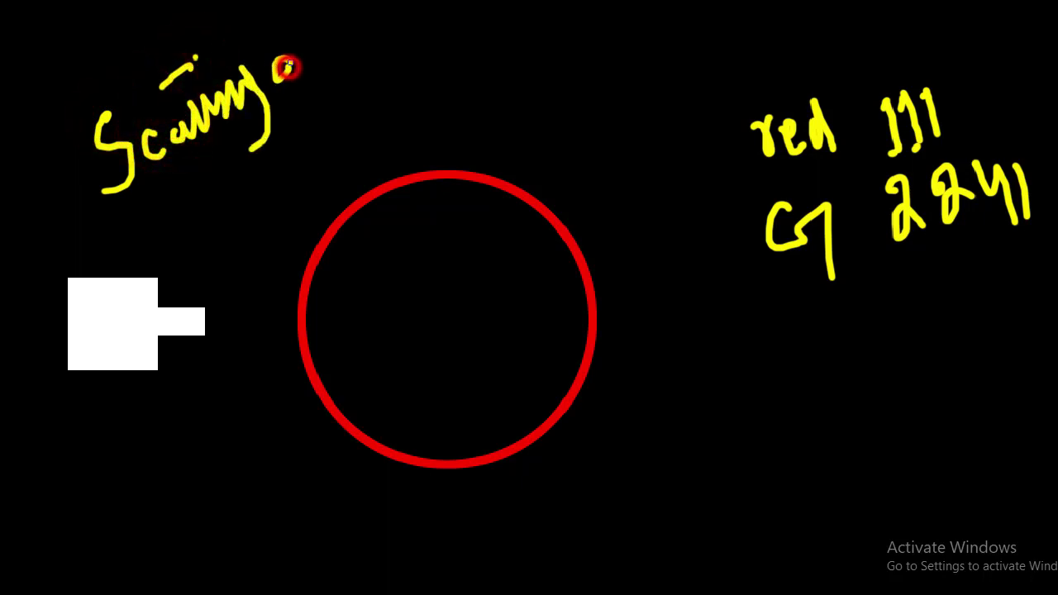
drag(286, 66, 279, 79)
drag(302, 35, 308, 116)
mouse_move(294, 73)
mouse_down()
mouse_move(392, 46)
mouse_move(438, 56)
mouse_move(448, 38)
mouse_up()
click(374, 29)
drag(171, 200, 652, 13)
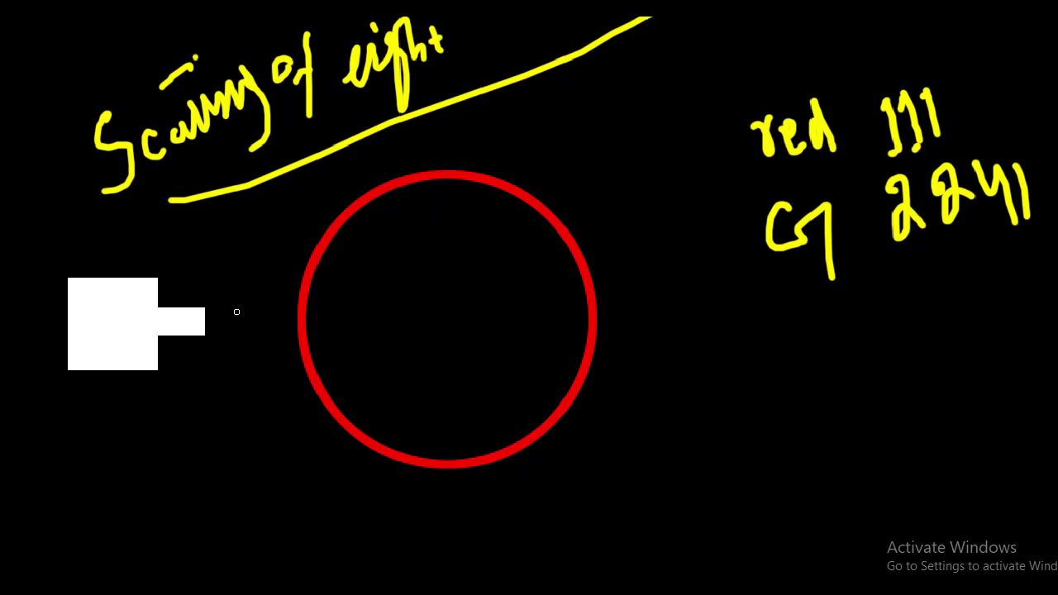
Step: Show the Layers panel and try painting over the yellow note, then undo the stray marks
key(F7)
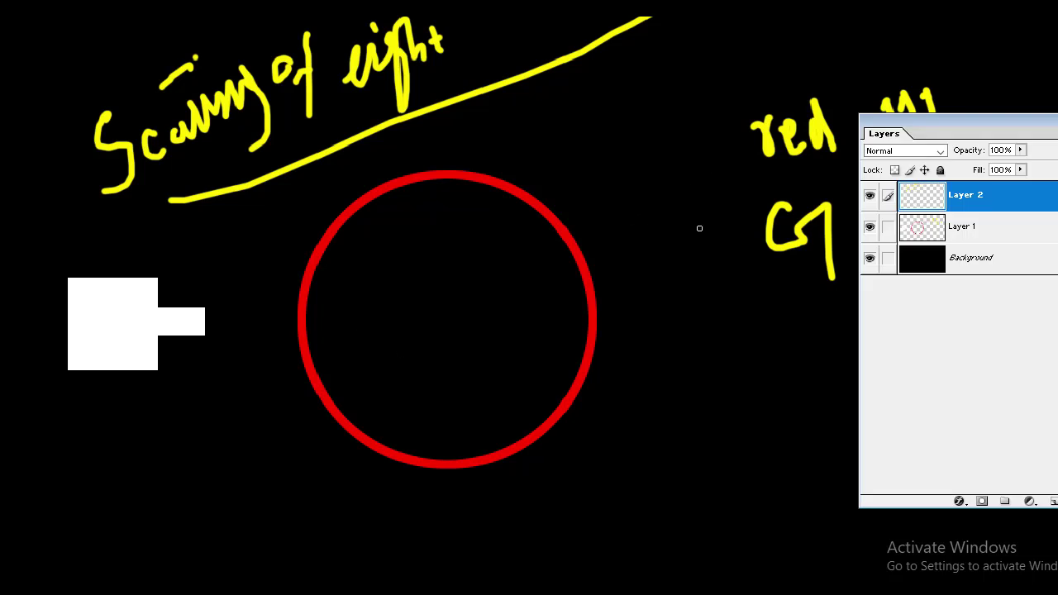
key(bracketright)
key(bracketright)
key(bracketright)
drag(786, 153, 795, 145)
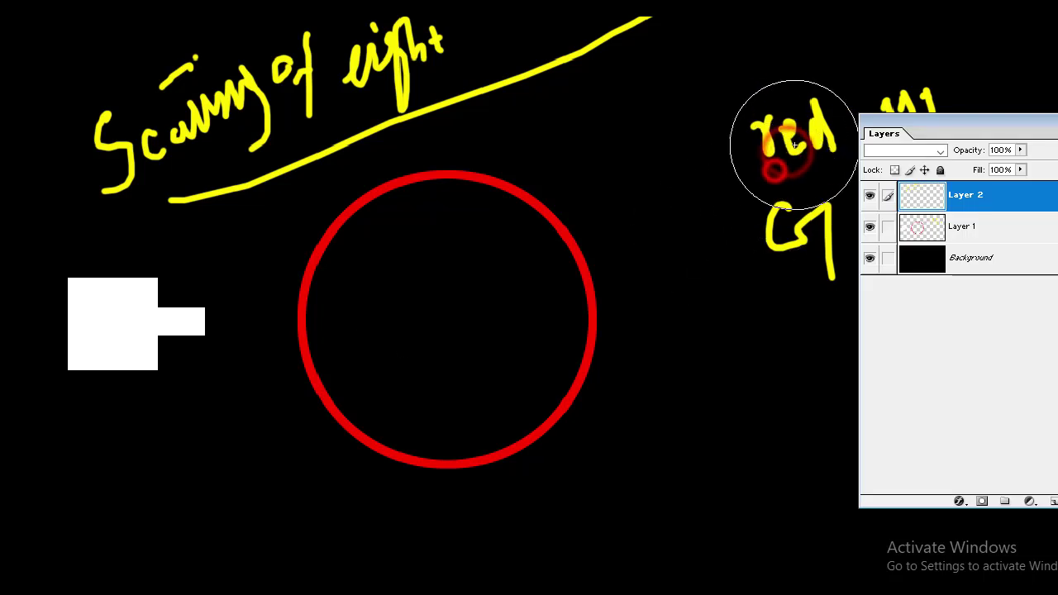
key(ctrl+z)
click(929, 224)
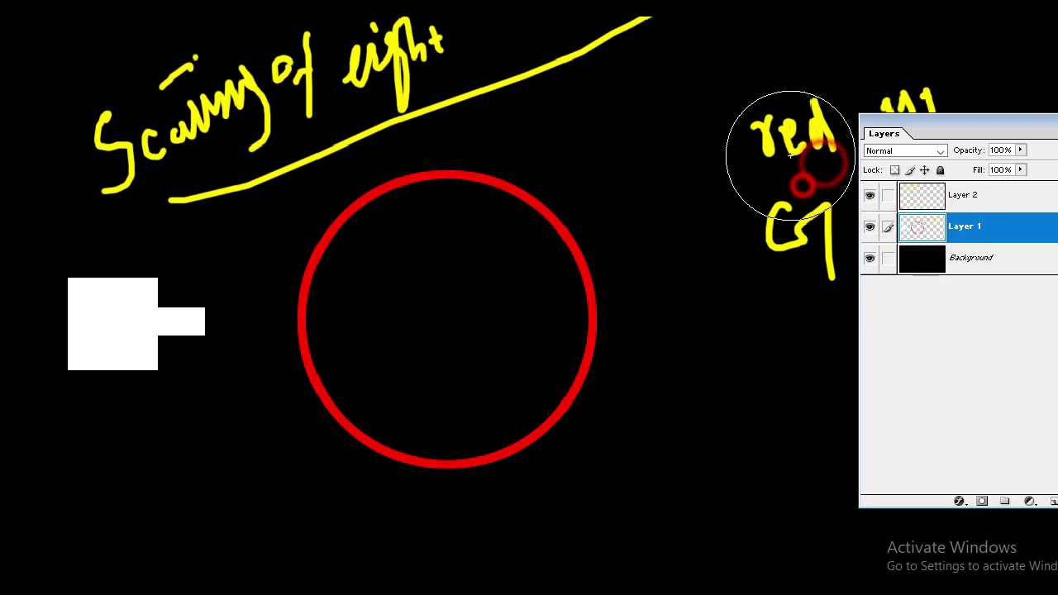
key(ctrl+z)
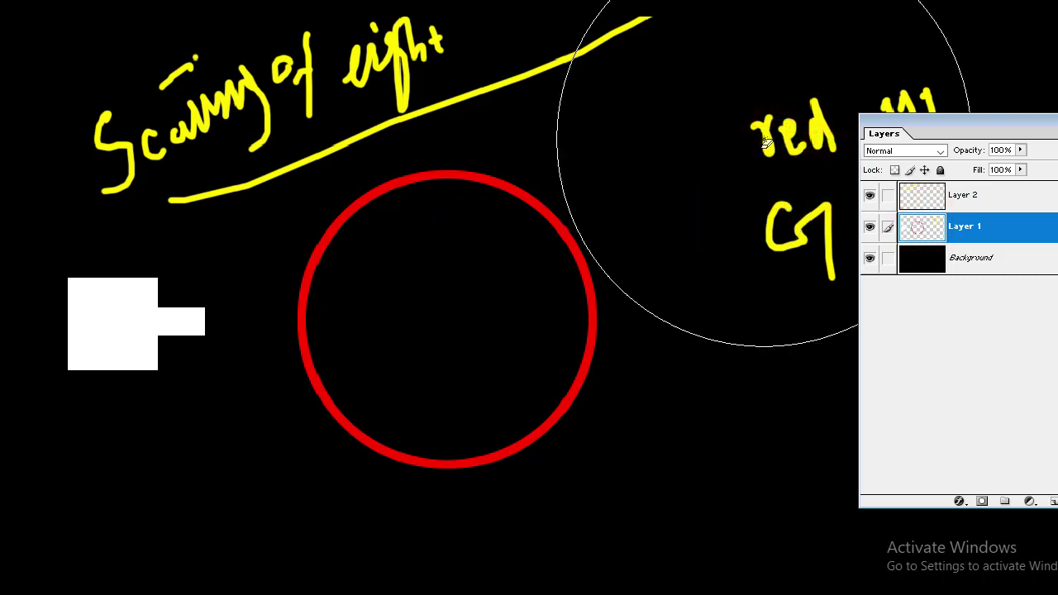
Step: Select all of Layer 2 and delete its yellow handwriting, leaving the panels hidden
click(840, 151)
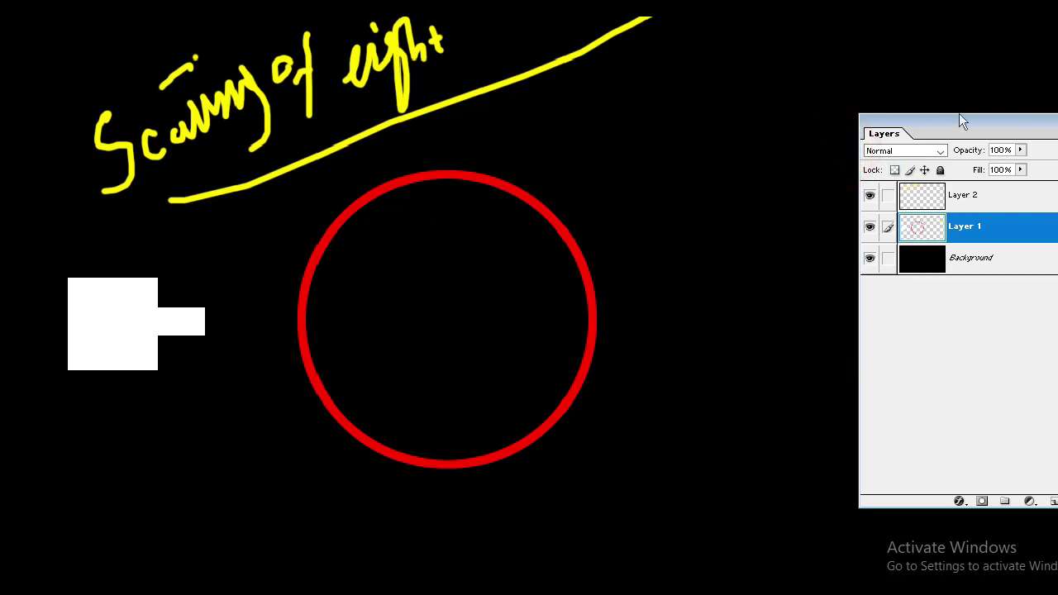
click(992, 81)
click(945, 196)
key(ctrl+a)
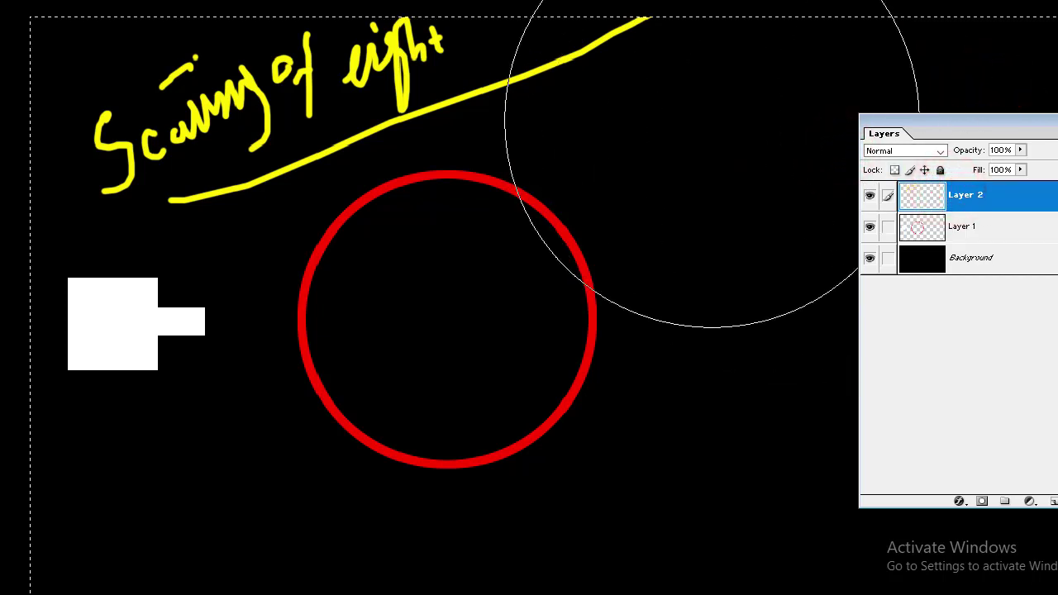
key(Delete)
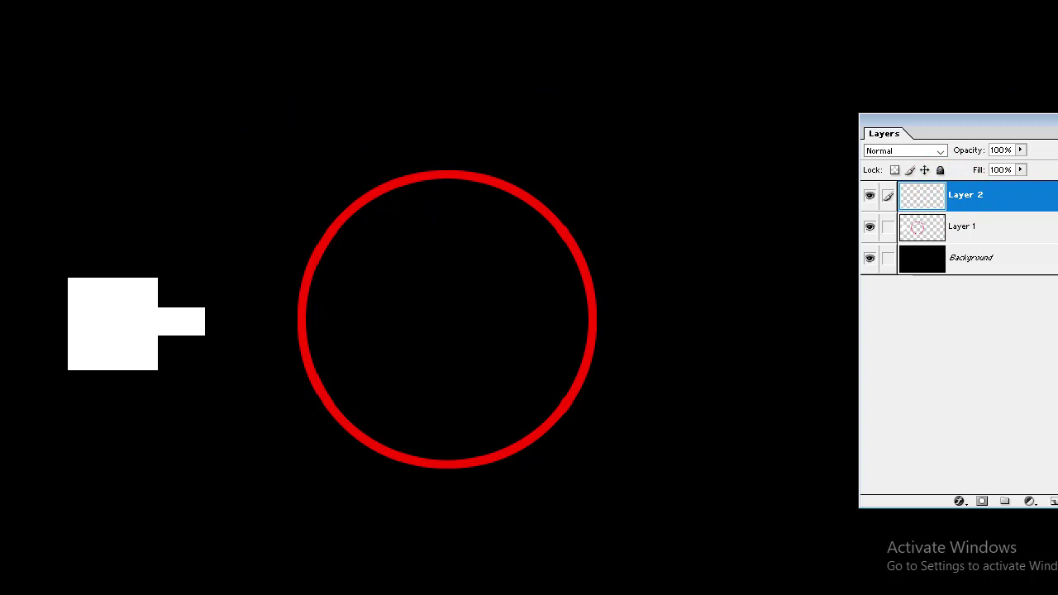
key(Tab)
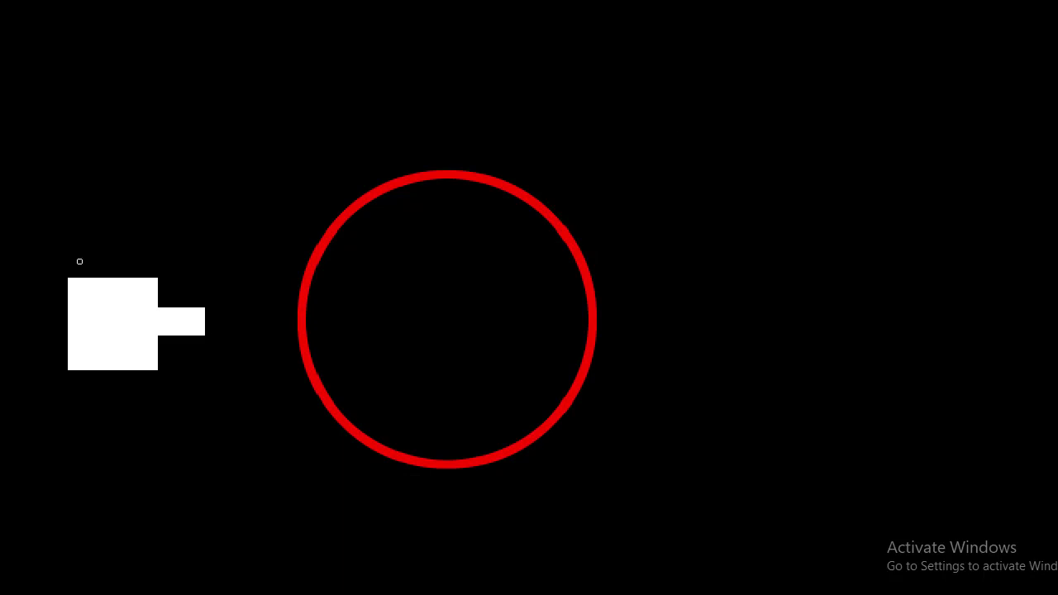
Step: Handwrite yellow 'Sun' and 'Vacuum' labels beside the white box, with an arrow
drag(45, 280, 35, 304)
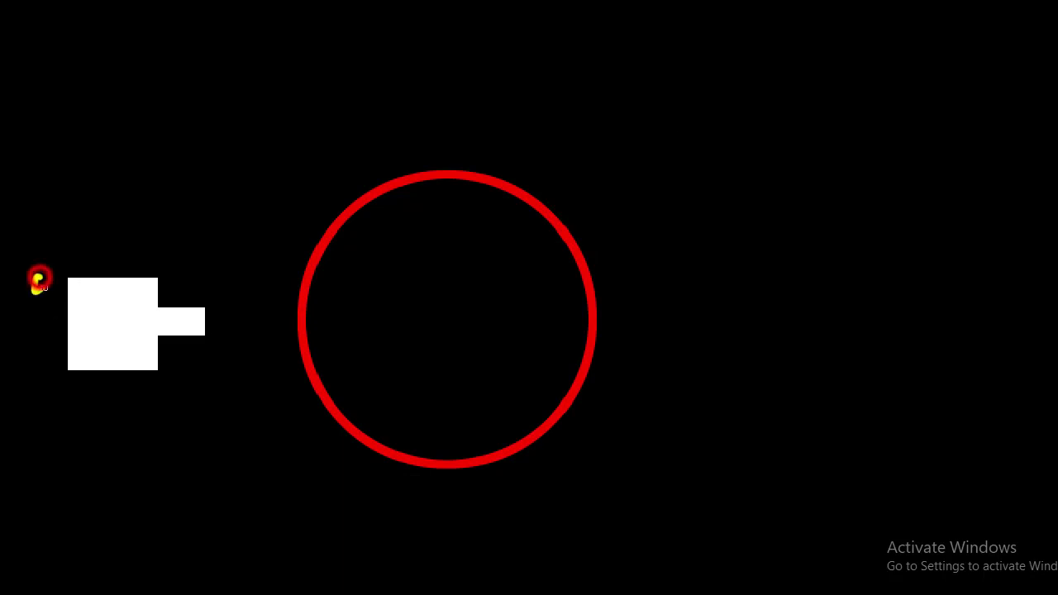
mouse_move(41, 269)
mouse_down()
mouse_move(56, 273)
mouse_move(71, 245)
mouse_move(88, 262)
mouse_up()
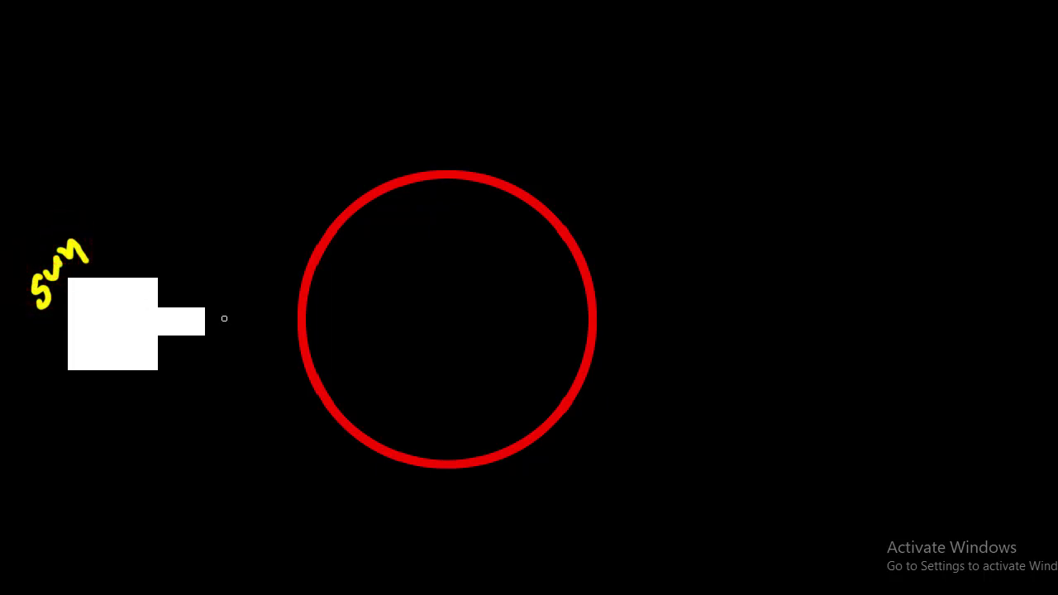
mouse_move(184, 268)
mouse_down()
mouse_move(198, 265)
mouse_move(277, 362)
mouse_up()
key(ctrl+z)
drag(165, 239, 190, 218)
drag(204, 228, 246, 172)
mouse_move(224, 262)
mouse_down()
mouse_move(259, 208)
mouse_move(261, 225)
mouse_up()
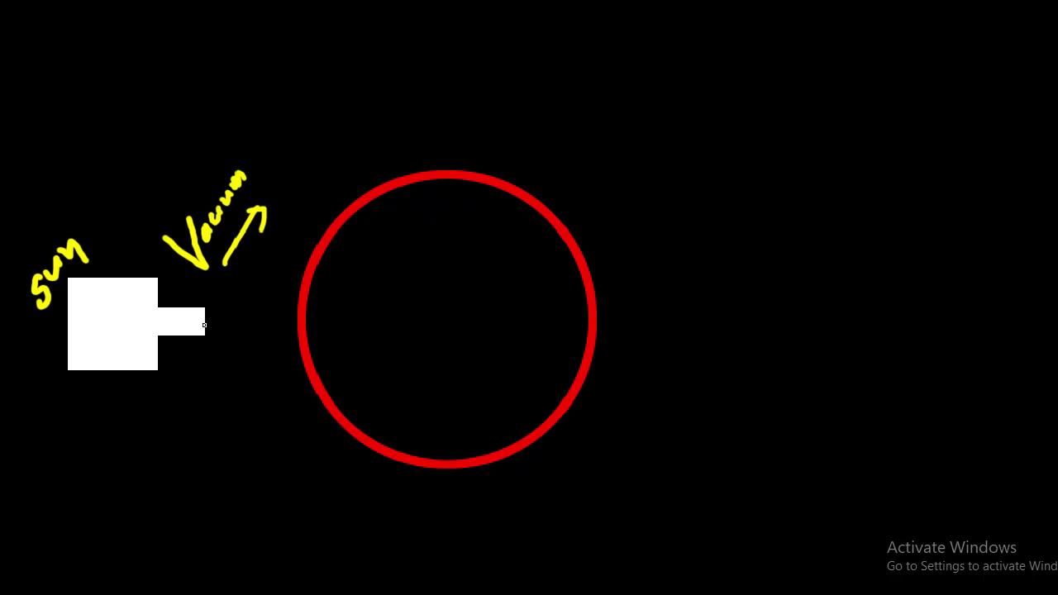
Step: Draw a yellow beam toward the circle, dot particles beside it, and add a λ symbol below the box
drag(204, 325, 272, 330)
click(257, 307)
click(264, 295)
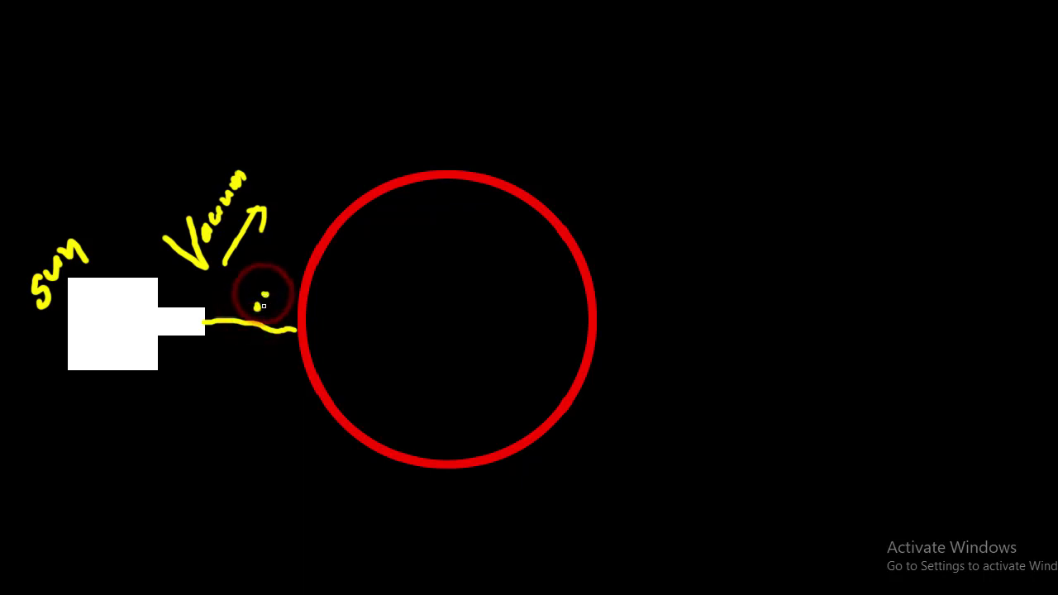
click(266, 307)
click(248, 296)
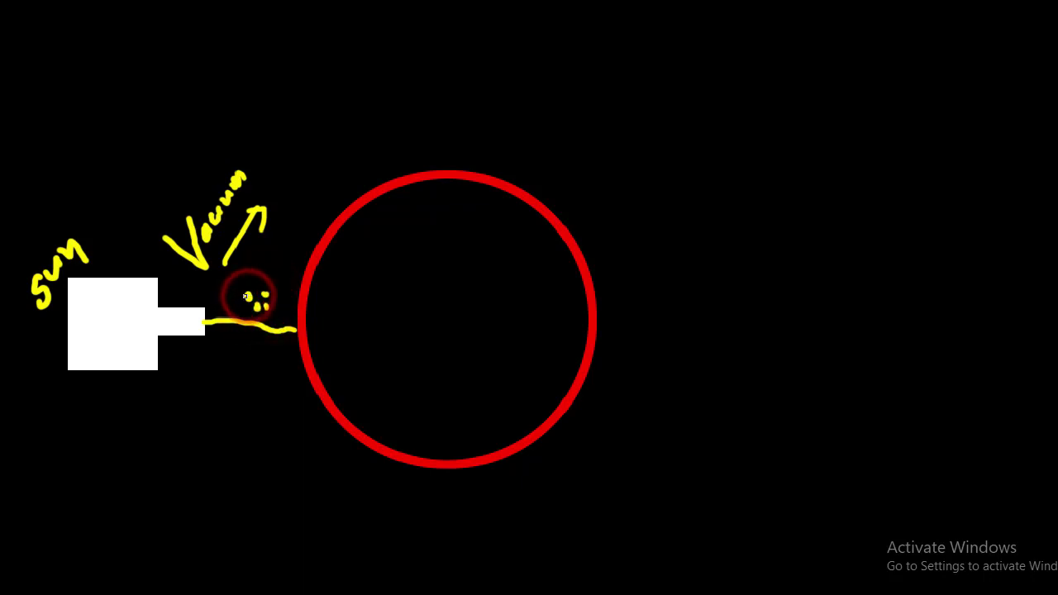
mouse_move(132, 468)
mouse_down()
mouse_move(173, 469)
mouse_move(152, 462)
mouse_move(145, 478)
mouse_up()
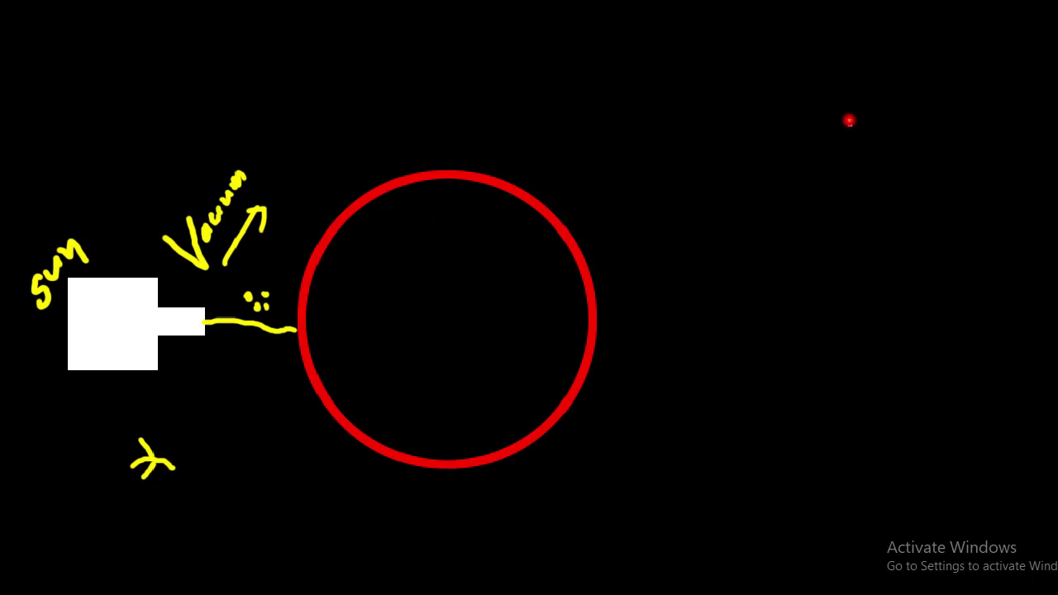
Step: Write yellow Water, Air, O3 and O2 labels at upper right beside a vertical line
drag(848, 130, 874, 110)
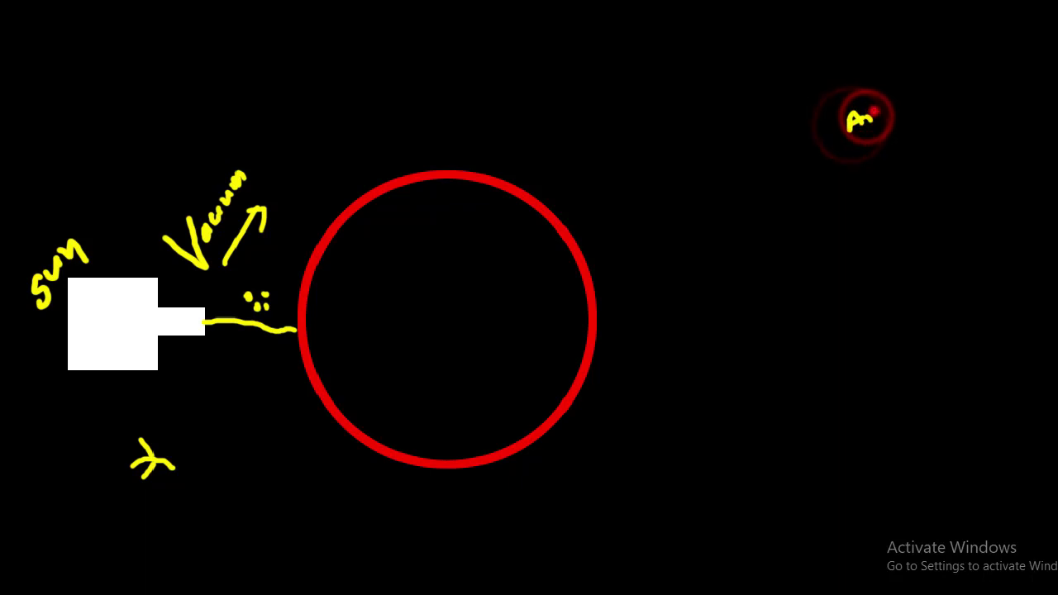
mouse_move(857, 161)
mouse_down()
mouse_move(860, 141)
mouse_move(872, 145)
mouse_move(878, 157)
mouse_move(865, 172)
mouse_move(889, 184)
mouse_up()
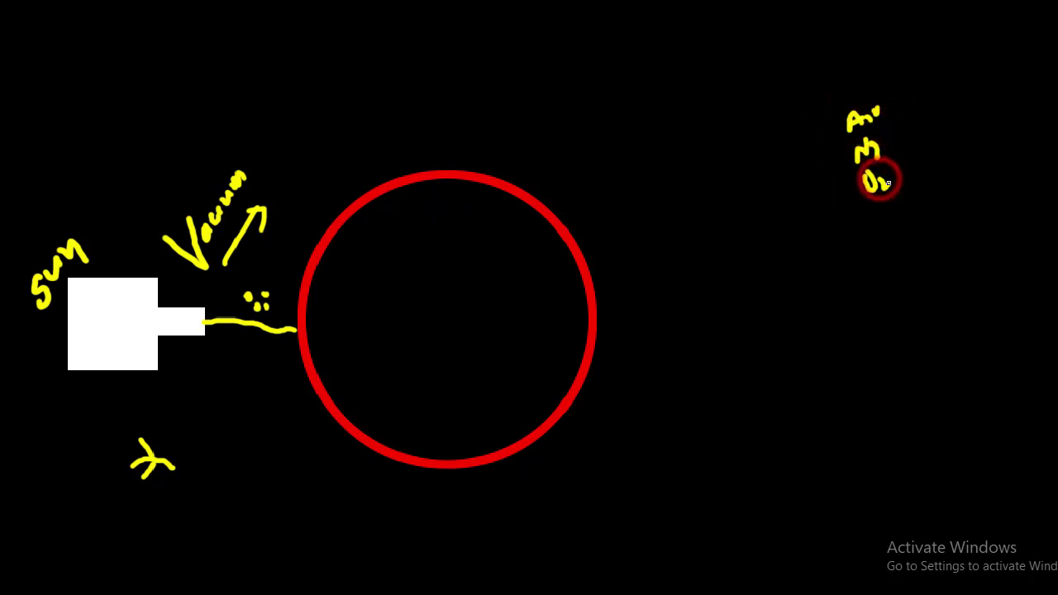
mouse_move(835, 84)
mouse_down()
mouse_move(868, 83)
mouse_move(893, 59)
mouse_up()
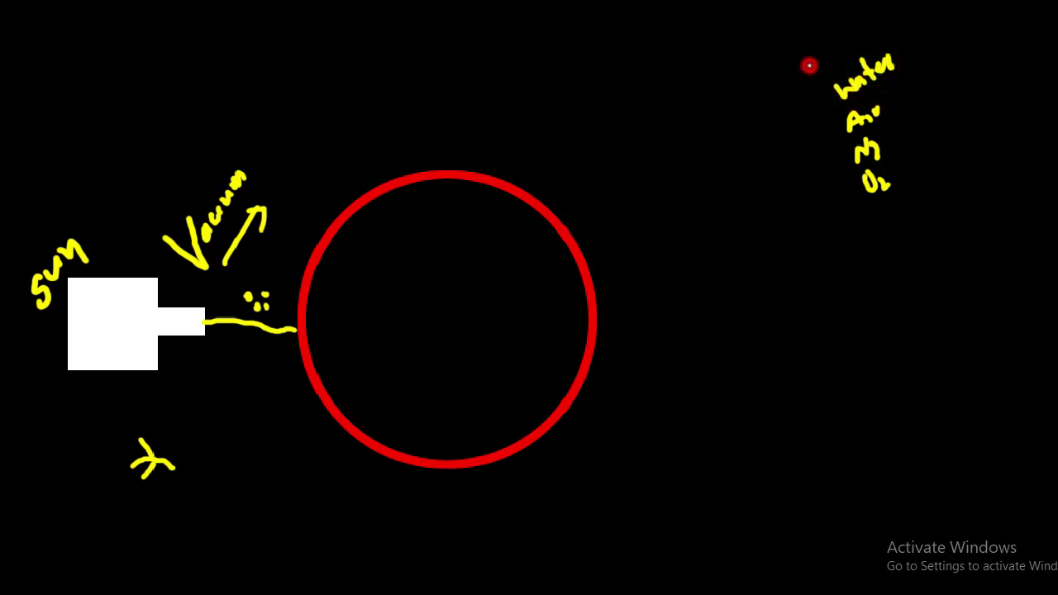
drag(809, 66, 823, 203)
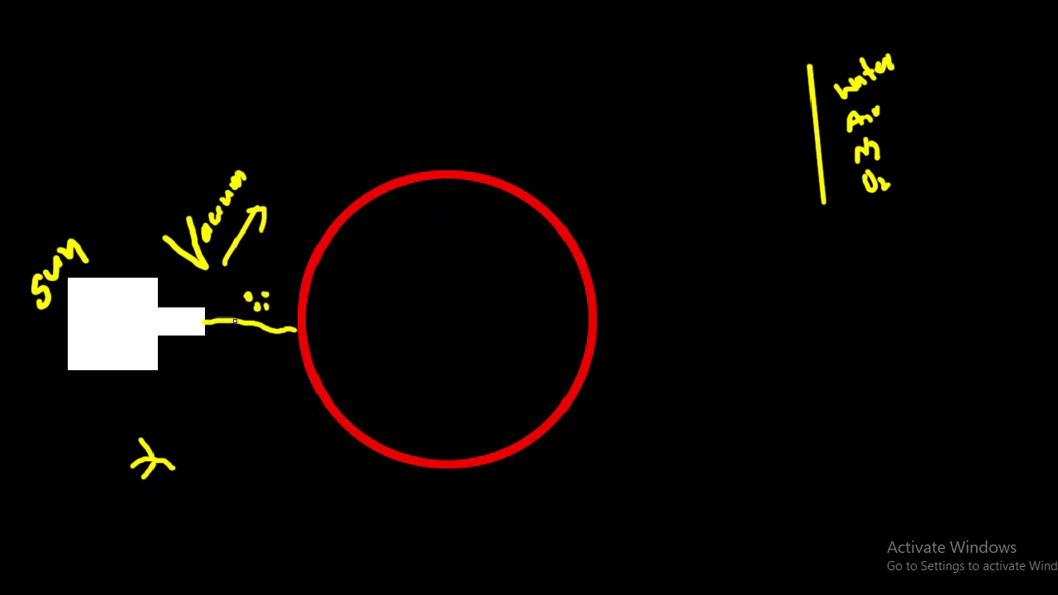
Step: Draw scattered yellow dots and rays where the light beam meets the circle's left edge
click(334, 325)
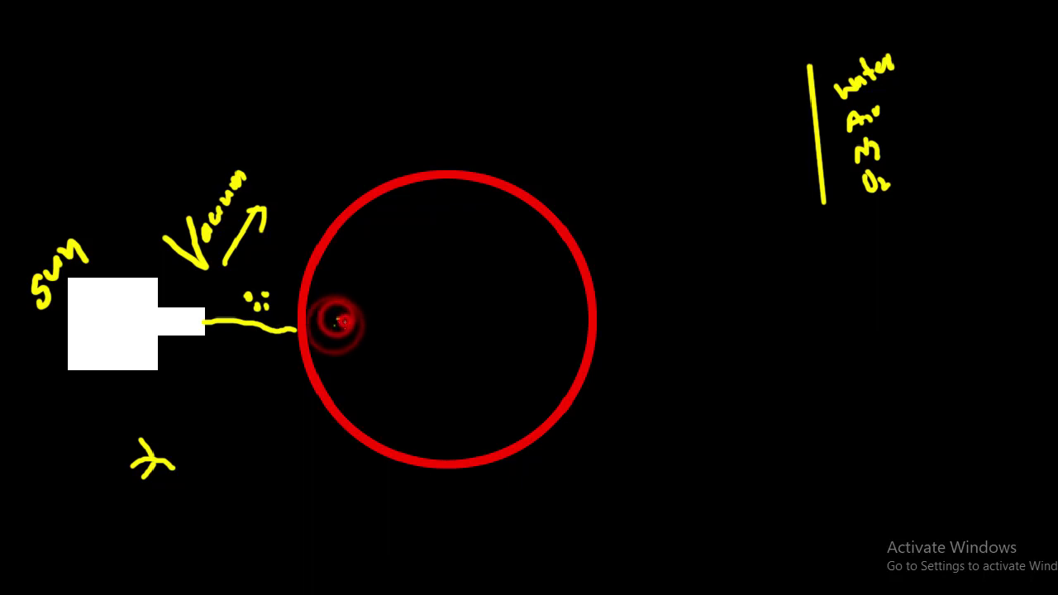
click(329, 319)
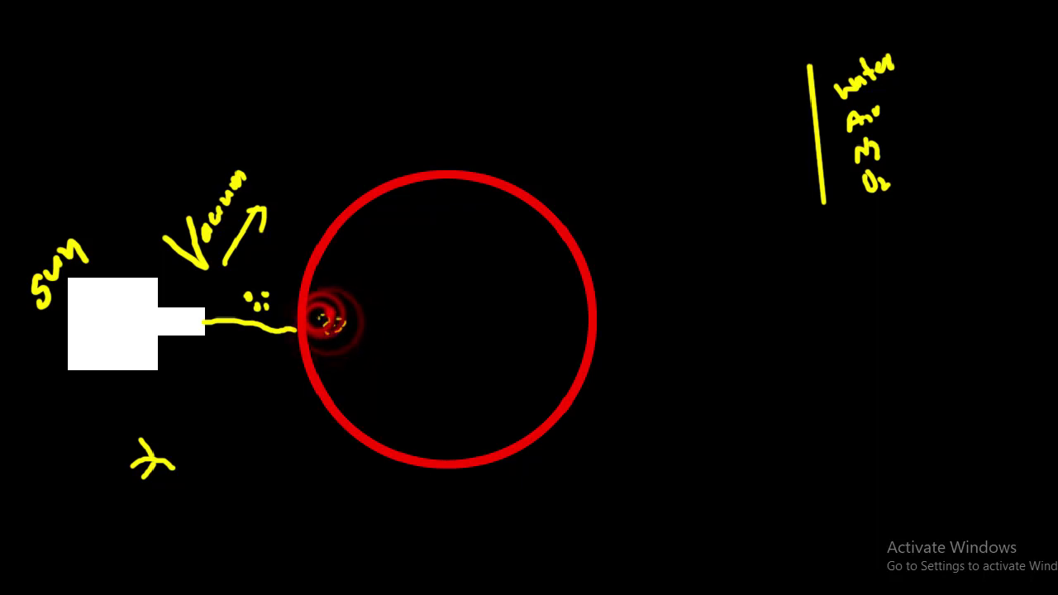
click(331, 320)
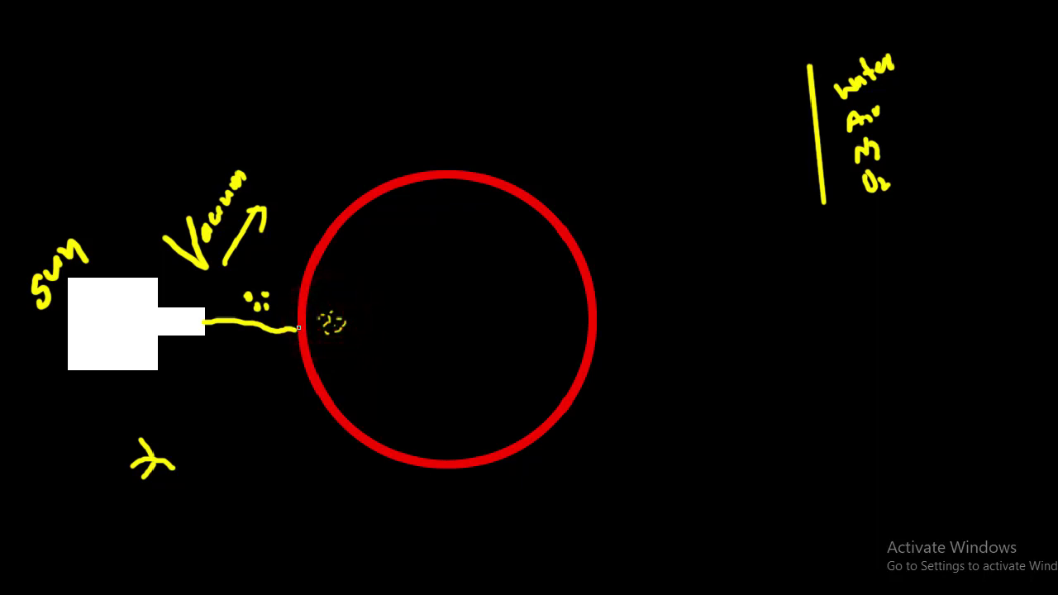
drag(293, 329, 324, 324)
mouse_move(329, 294)
mouse_down()
mouse_move(324, 321)
mouse_move(342, 366)
mouse_move(339, 318)
mouse_move(357, 311)
mouse_up()
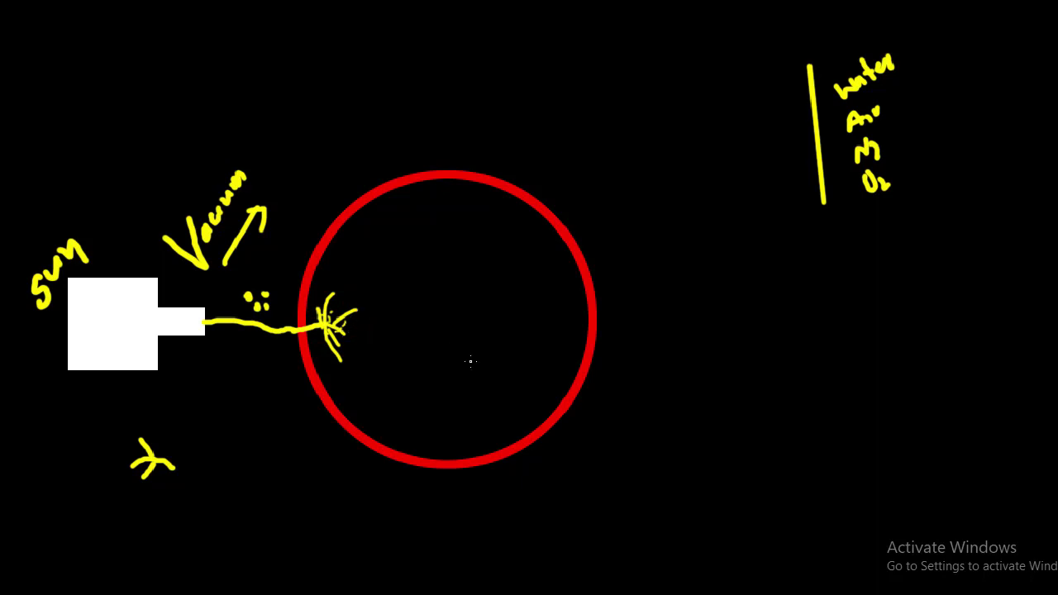
Step: Erase the upper-right yellow labels and line using a rectangular marquee selection
key(Tab)
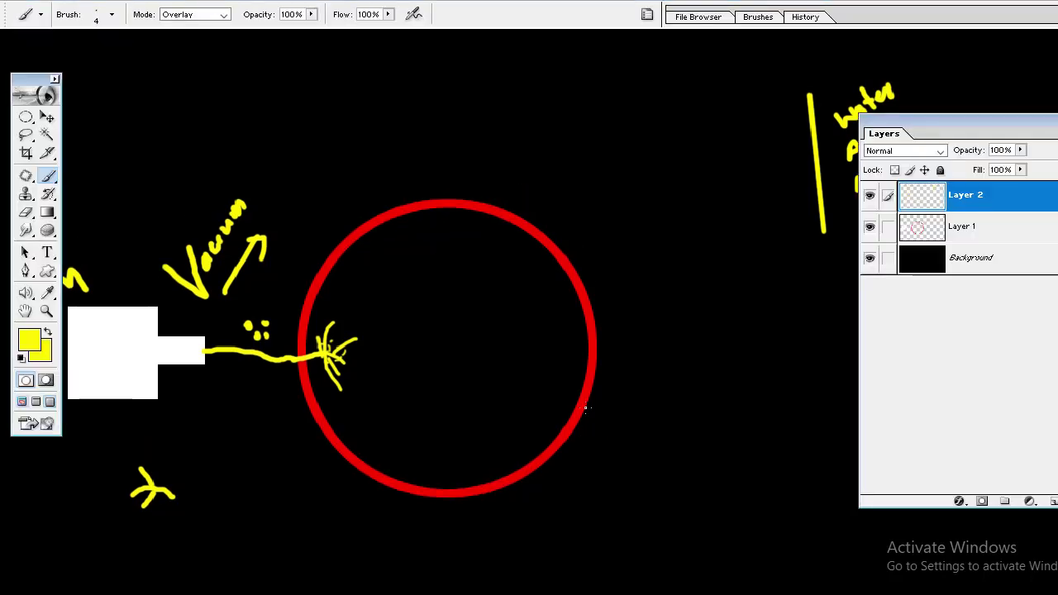
key(Tab)
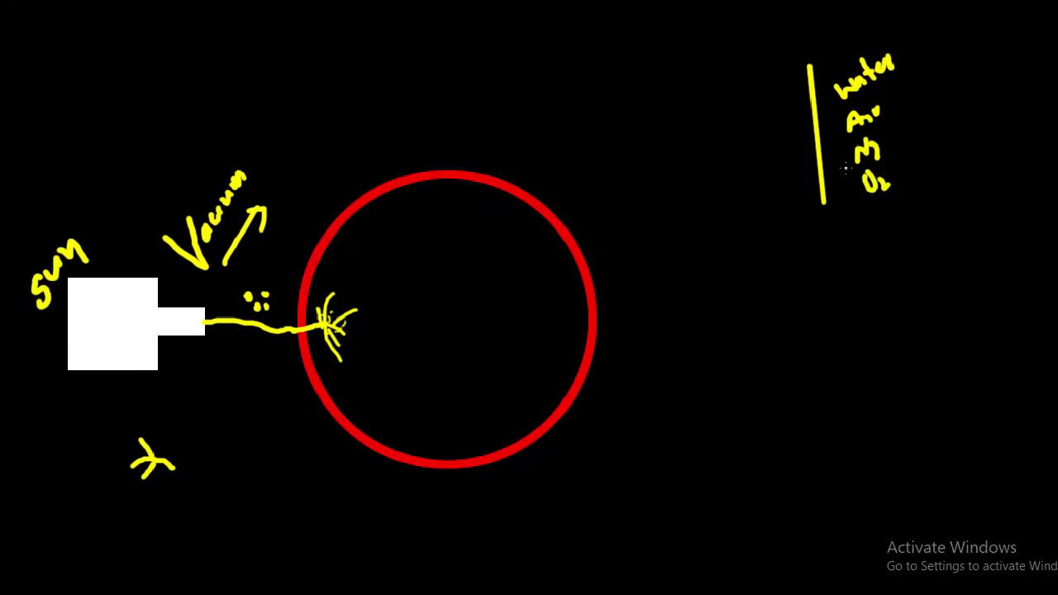
key(Tab)
key(m)
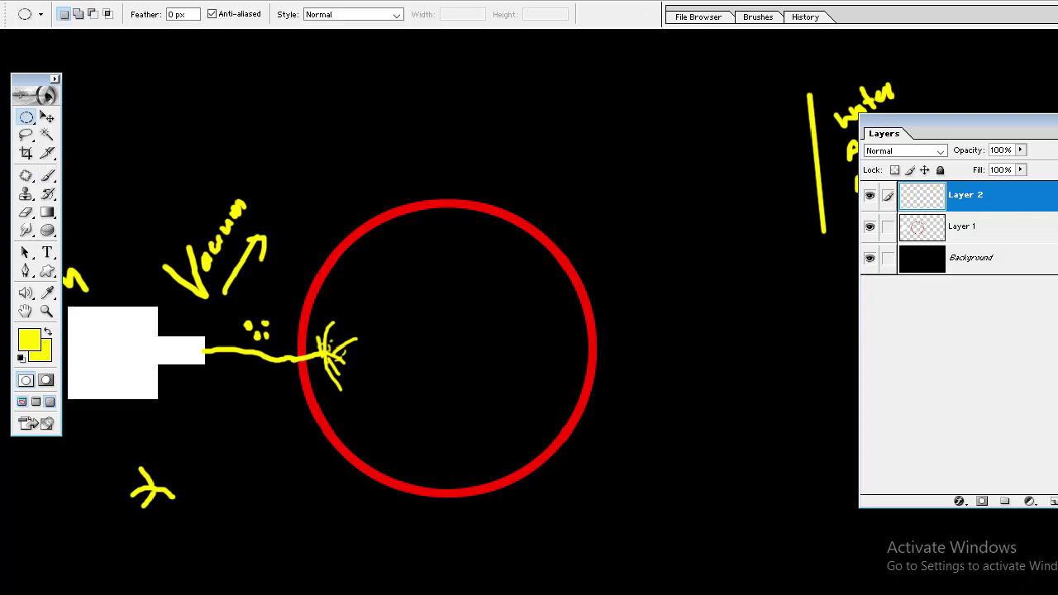
drag(791, 67, 918, 306)
key(shift+m)
drag(782, 46, 953, 290)
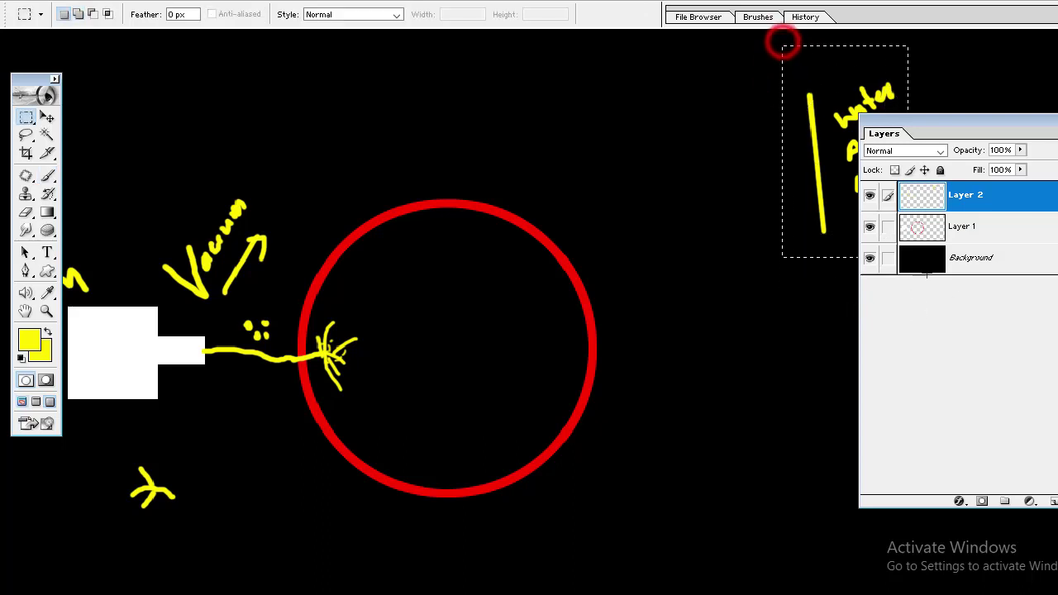
key(Delete)
Step: Select a tall rectangle on the canvas's right side and create the new Layer 3
click(767, 317)
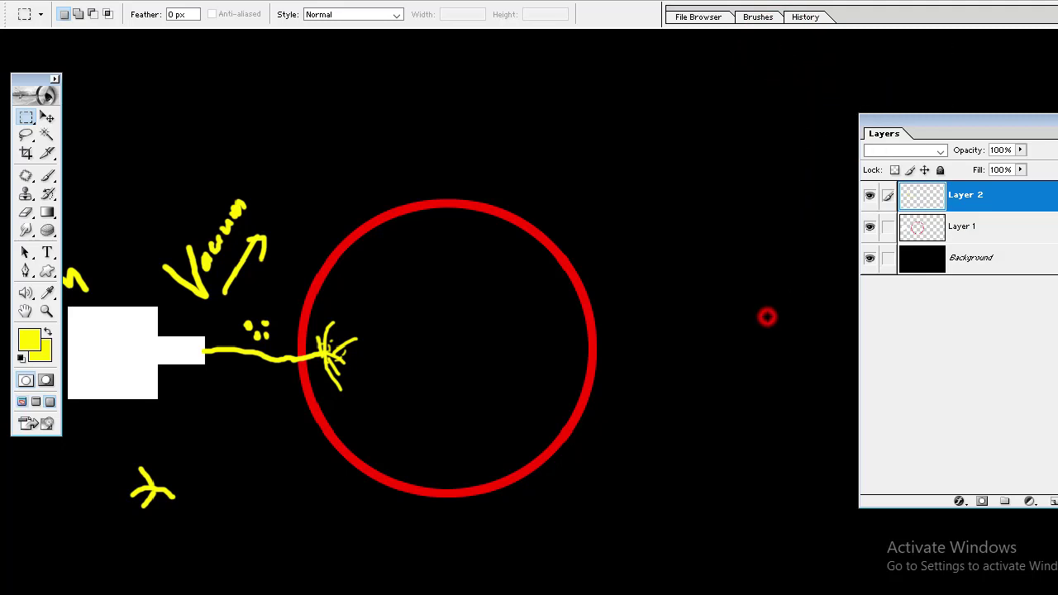
drag(709, 95, 1015, 480)
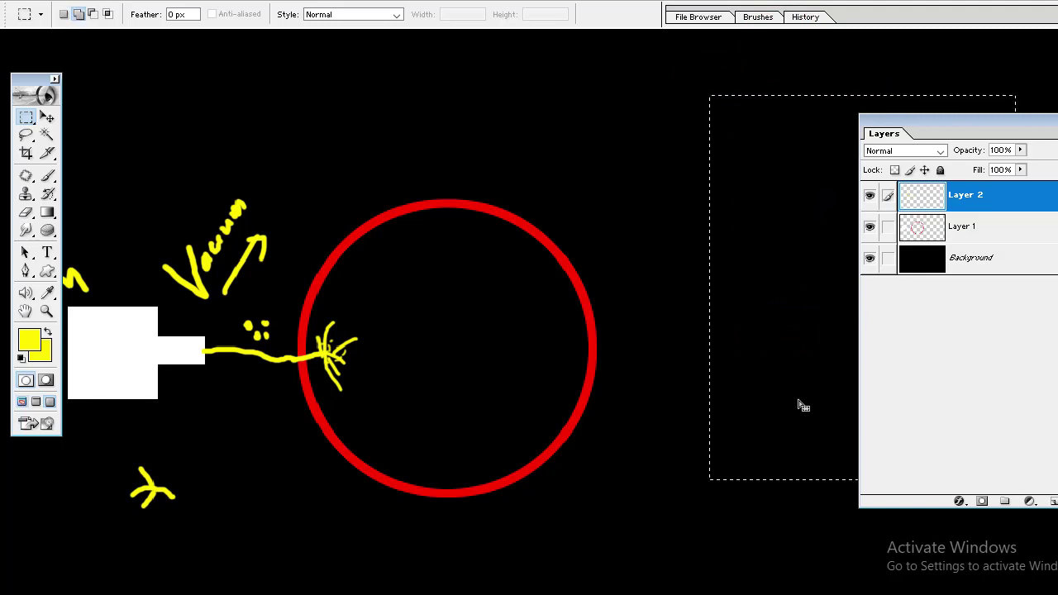
key(ctrl+shift+n)
key(Return)
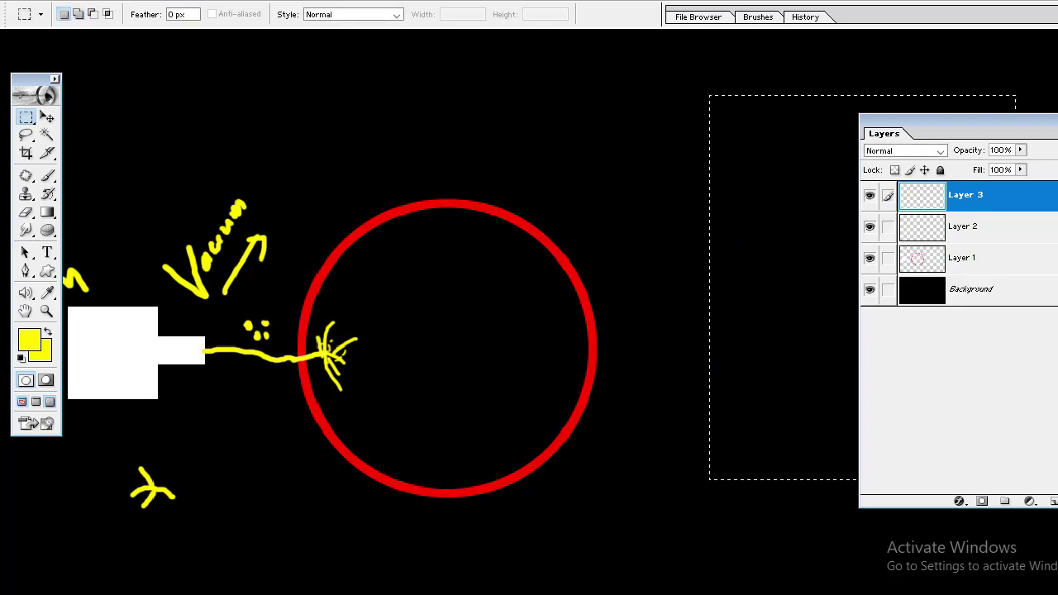
Step: Choose the Transparent Rainbow preset for the Gradient tool
key(g)
right_click(339, 289)
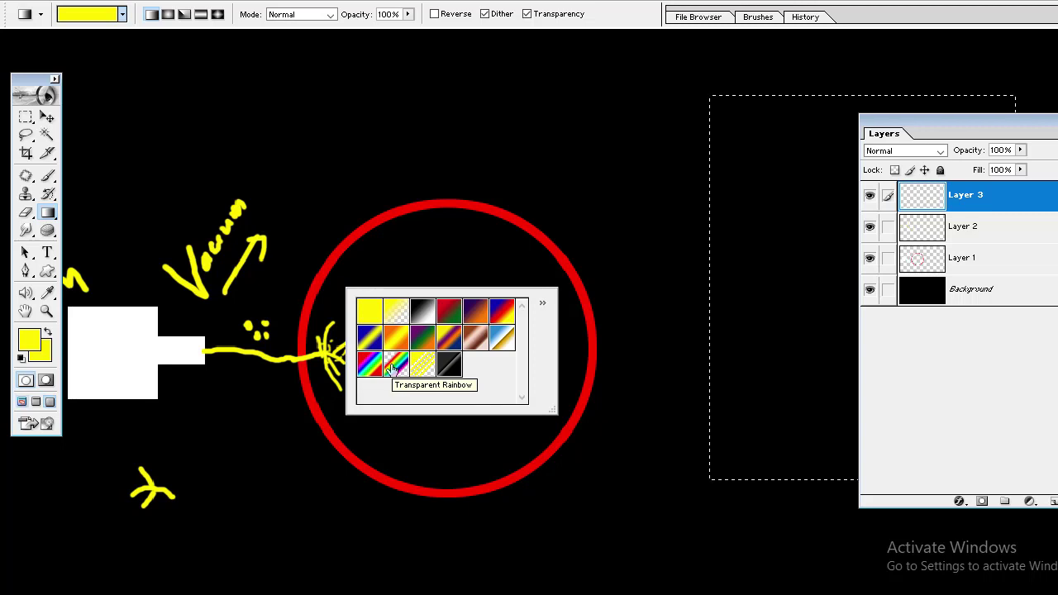
click(392, 368)
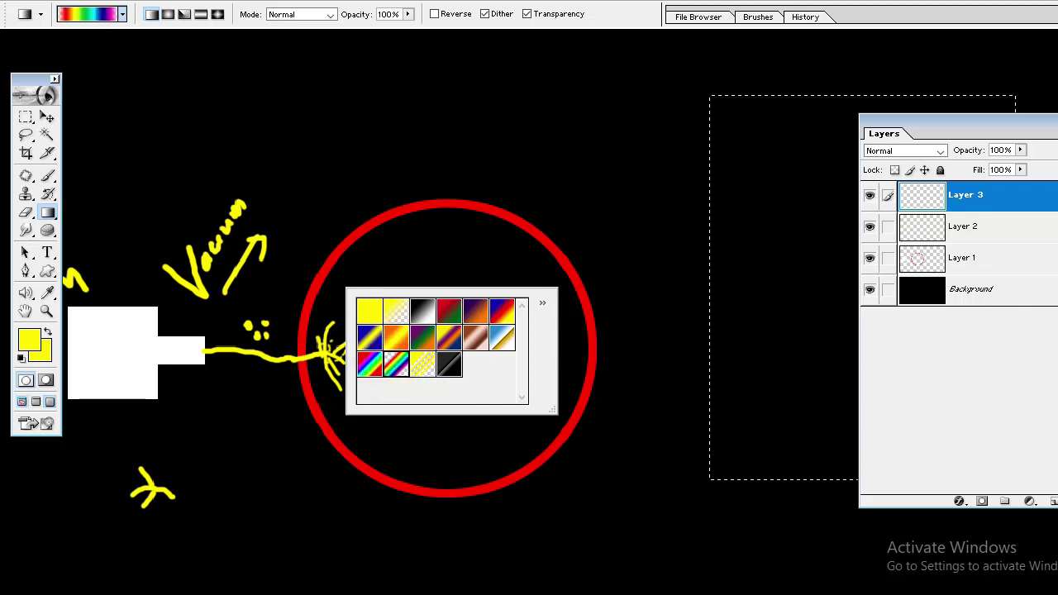
click(811, 252)
key(Tab)
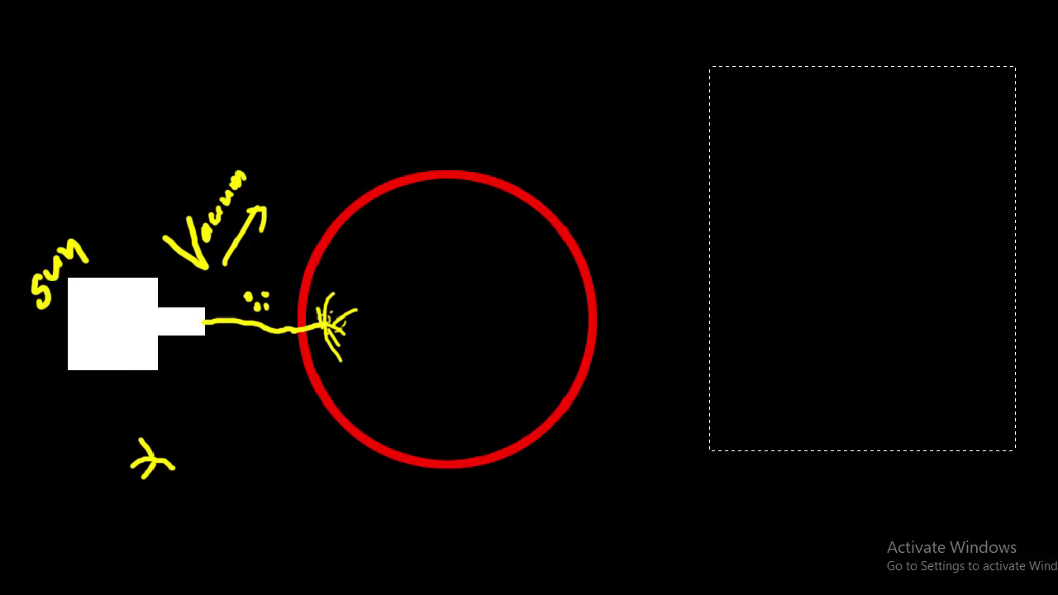
key(Tab)
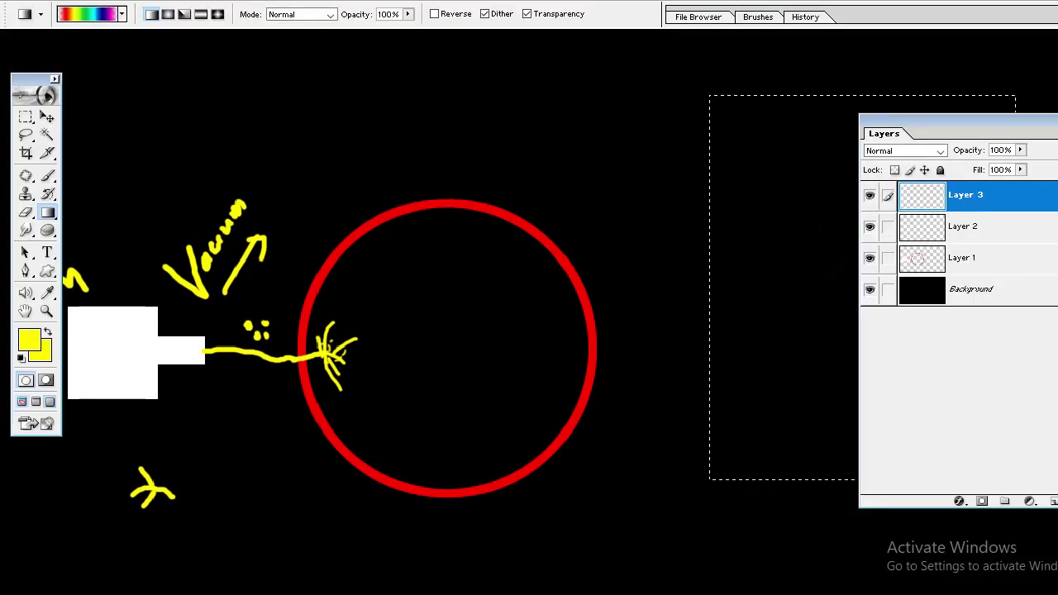
key(Tab)
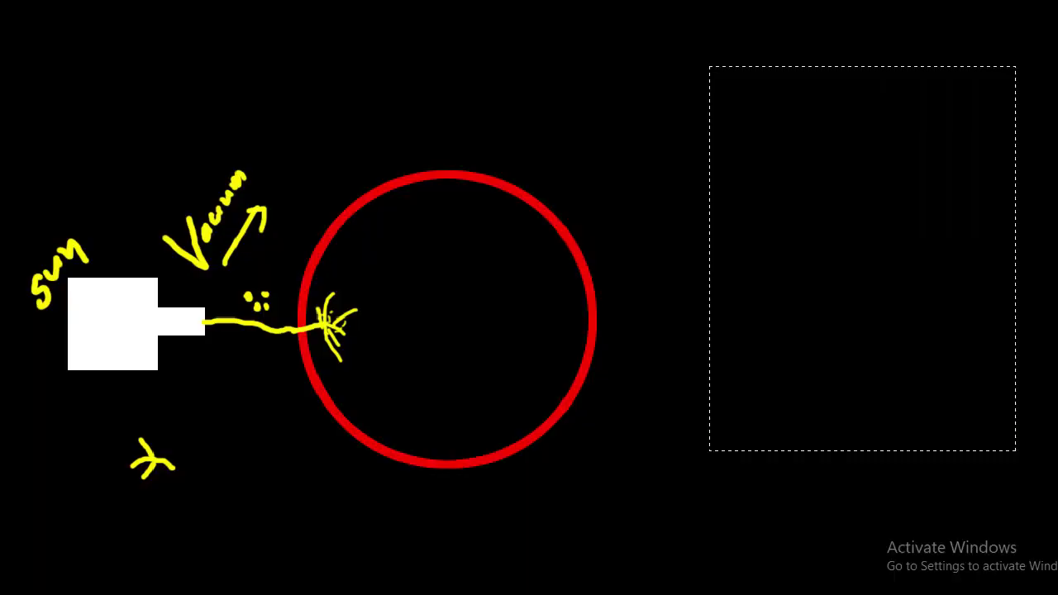
Step: Fill the rectangle with the rainbow gradient from bottom to top, deselect, and add a new layer
drag(819, 71, 822, 223)
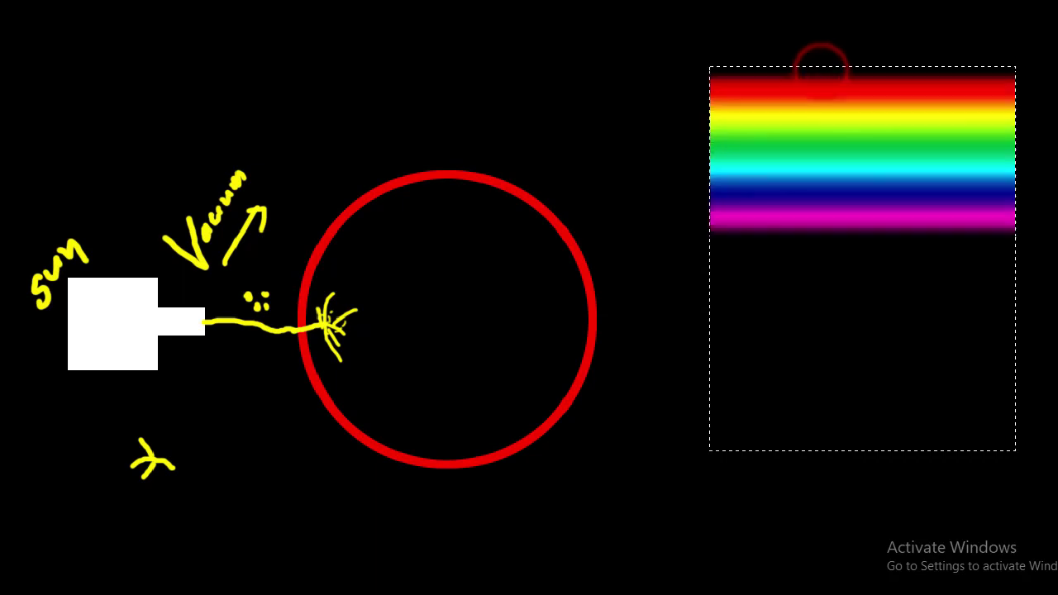
key(ctrl+z)
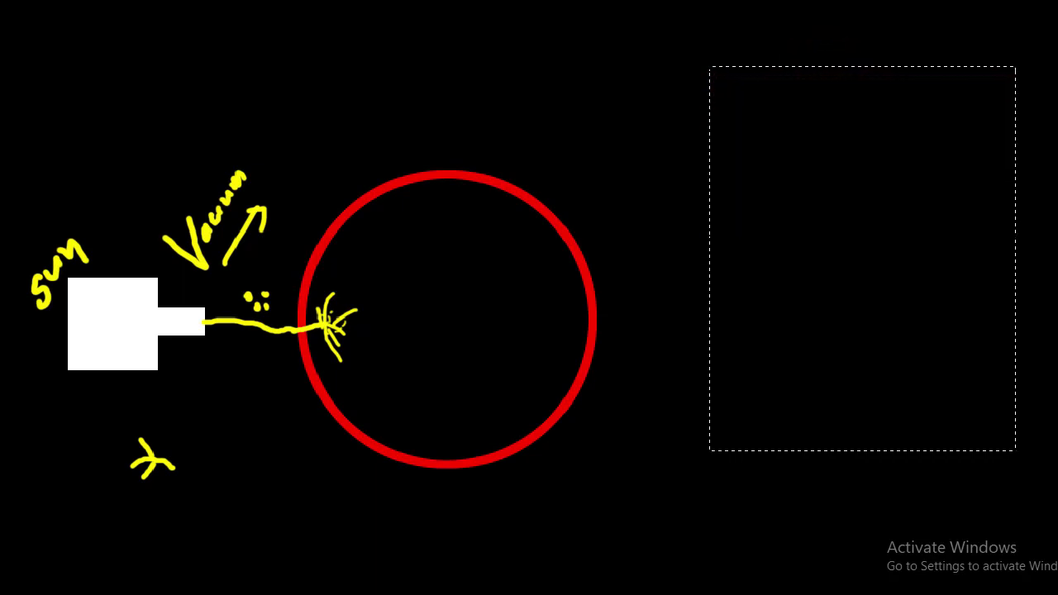
drag(839, 451, 839, 73)
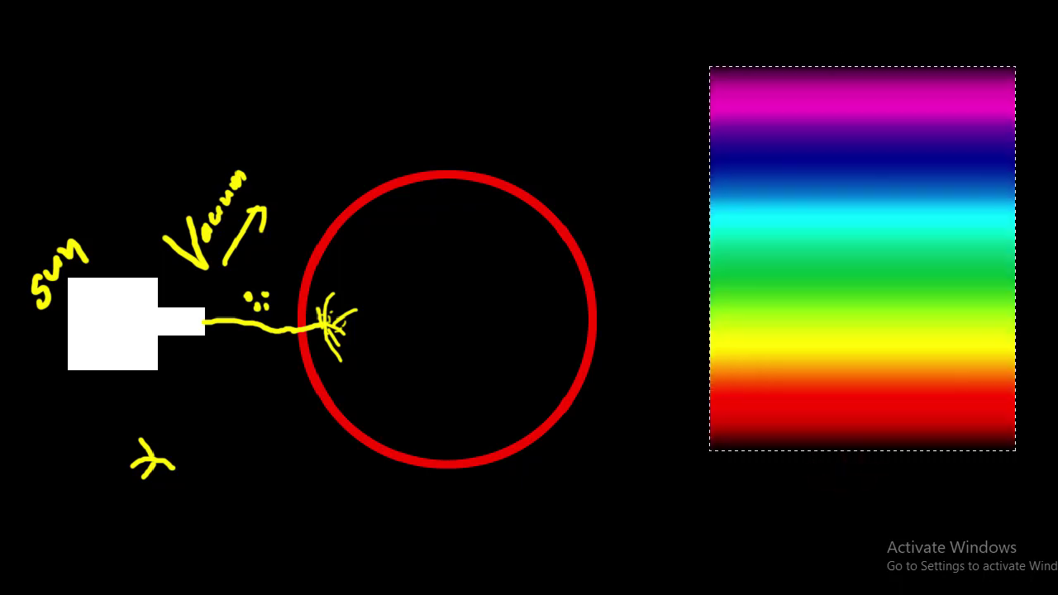
key(ctrl+d)
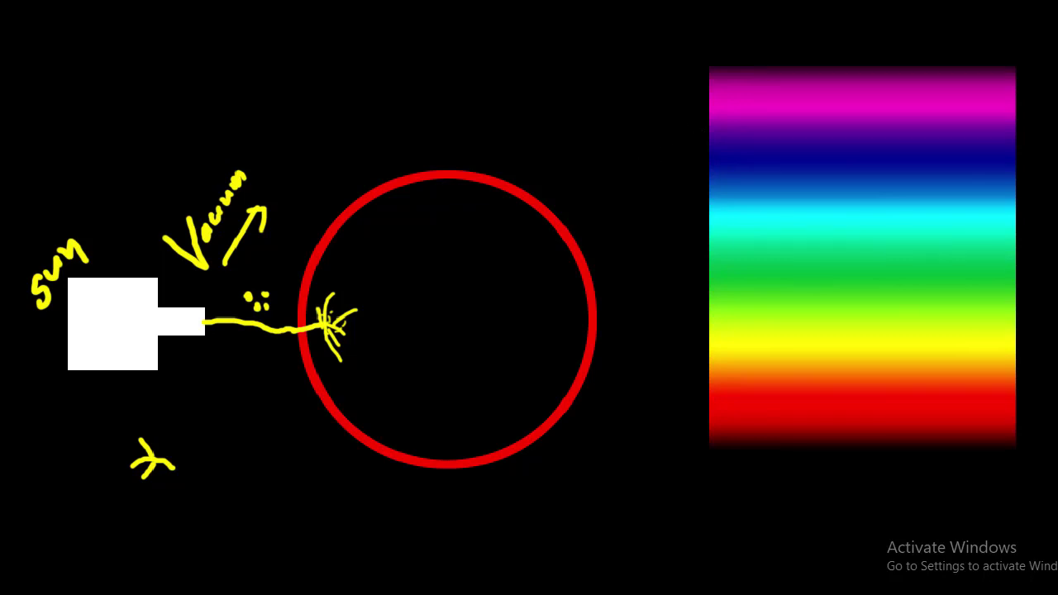
key(ctrl+shift+n)
key(Return)
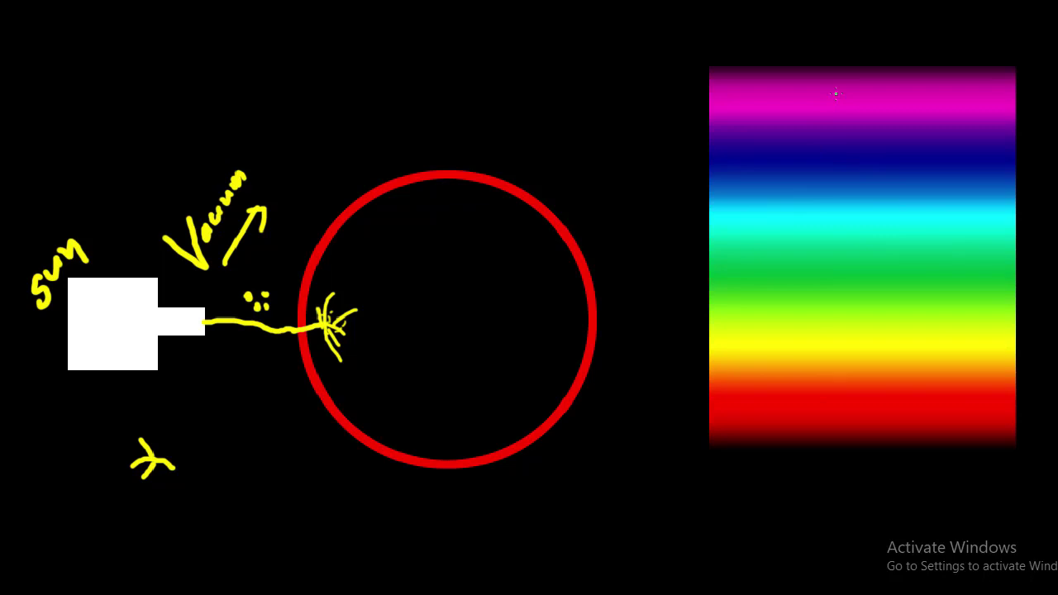
Step: Select the layer holding the rainbow gradient and put it into free transform
key(ctrl+t)
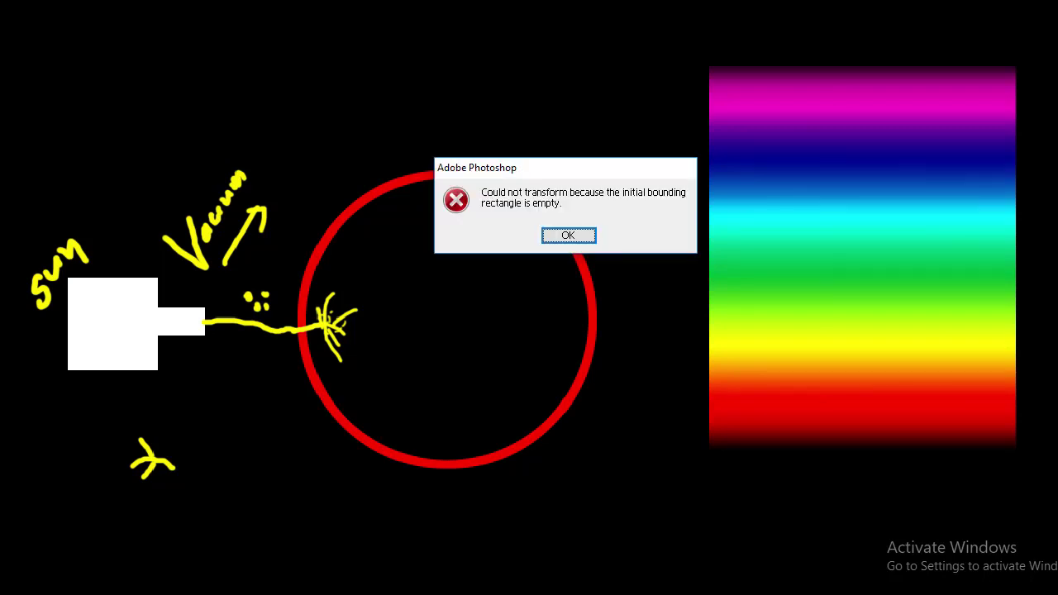
key(Return)
key(Tab)
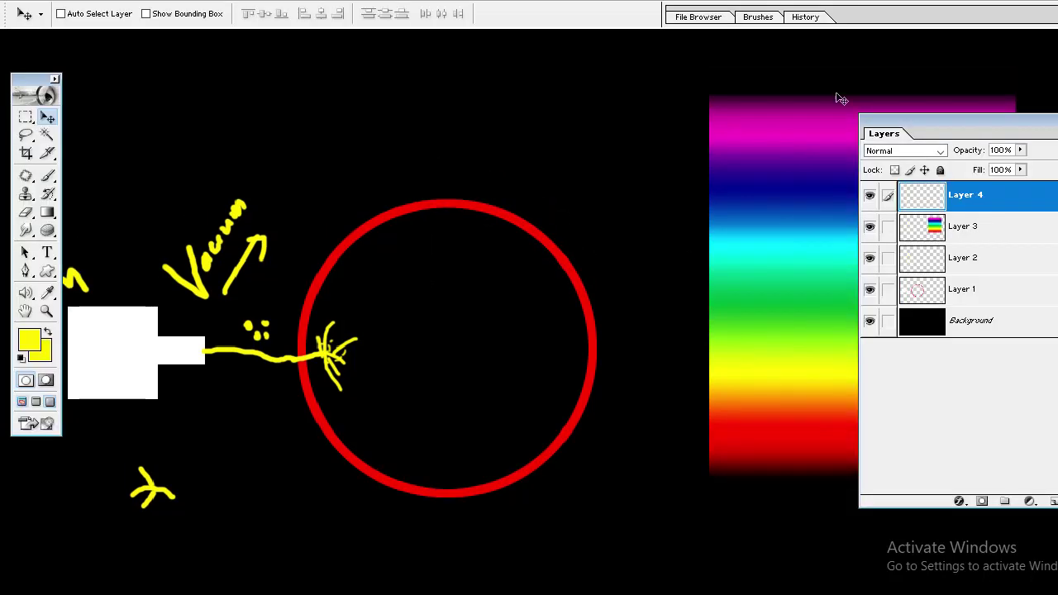
click(941, 235)
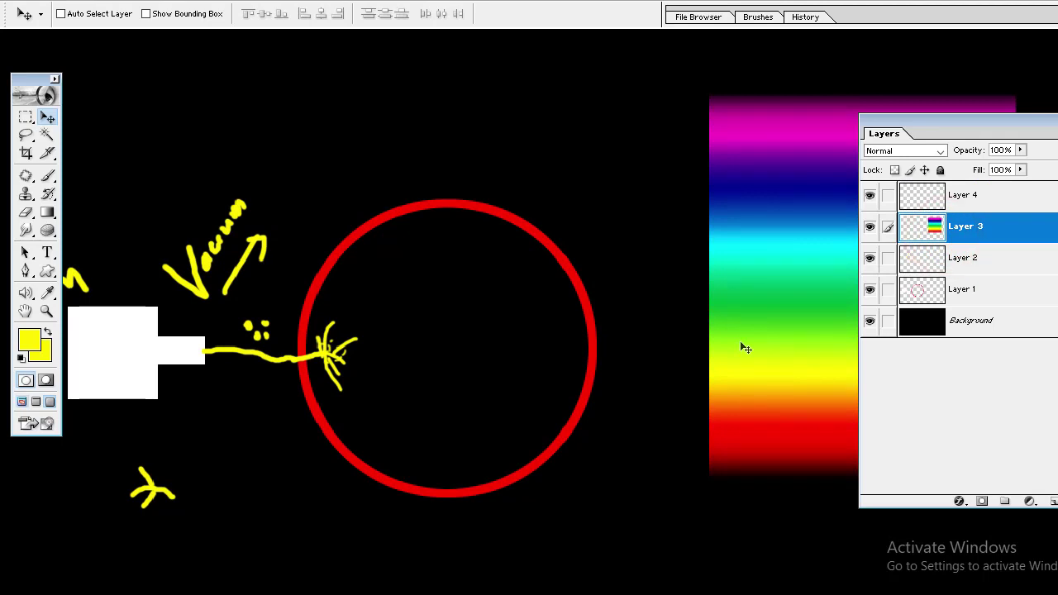
key(ctrl+t)
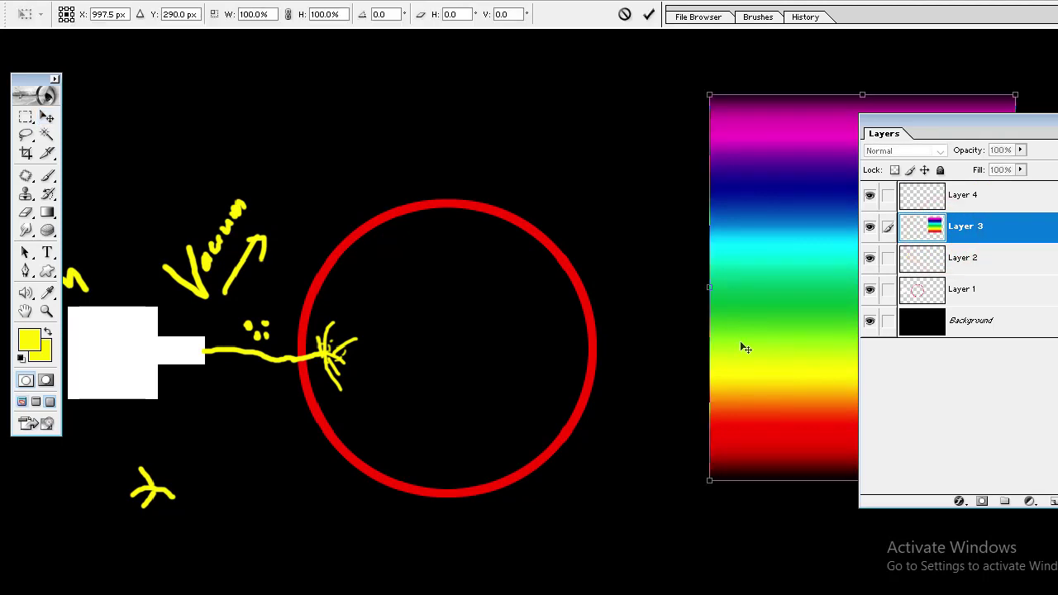
key(Return)
key(Tab)
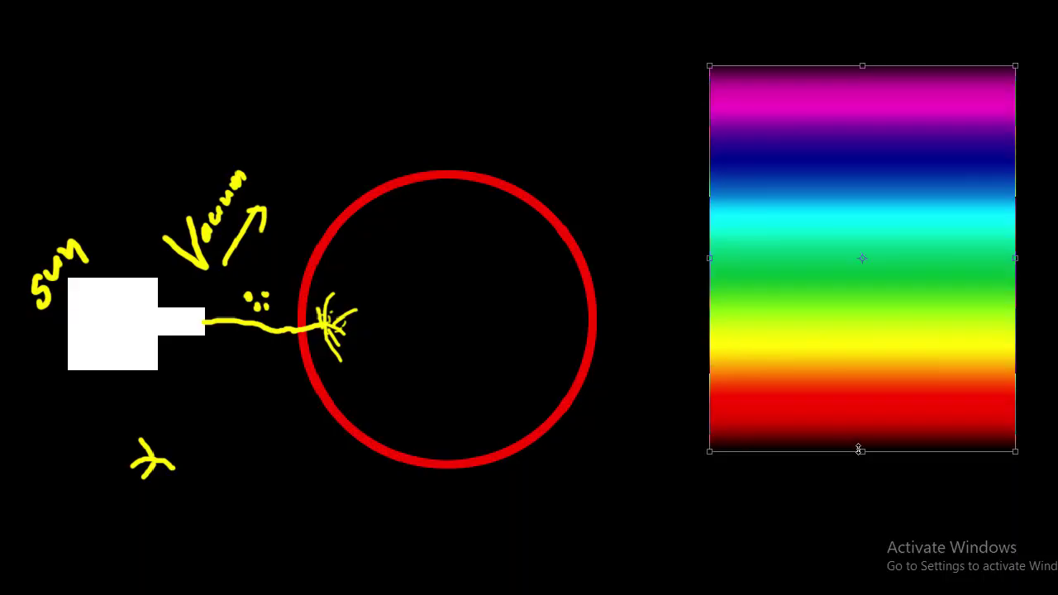
Step: Drag the gradient's bottom edge up into a short top-right band, commit, and reselect the top layer
drag(860, 450, 859, 220)
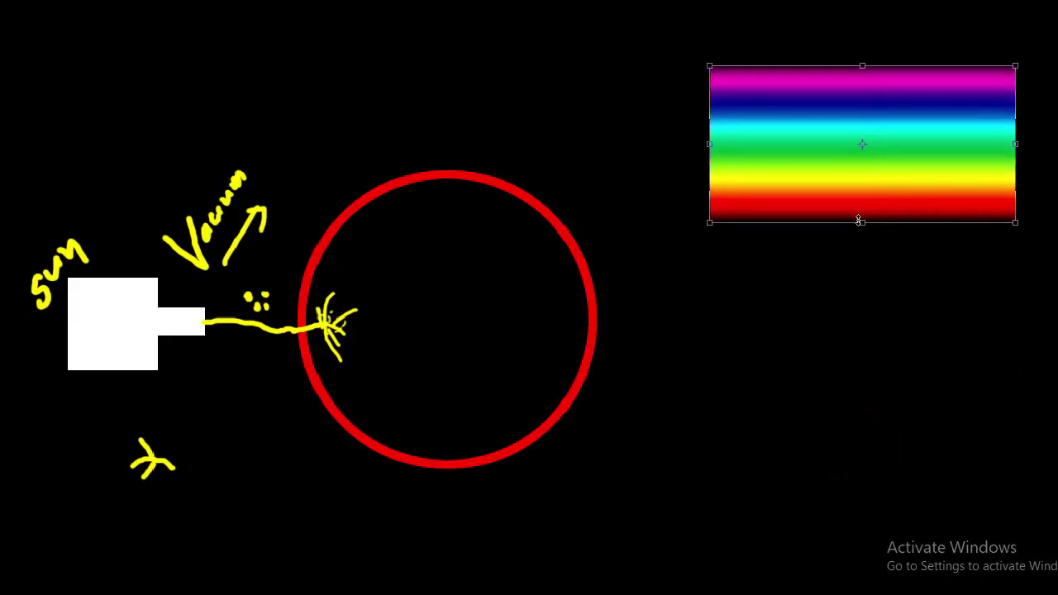
key(Return)
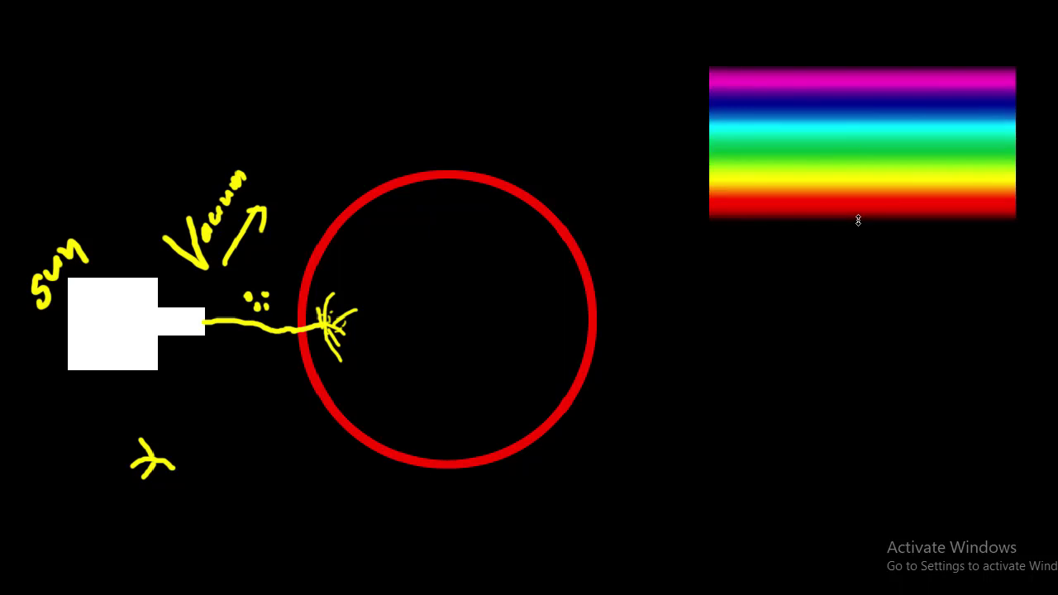
key(Tab)
click(997, 197)
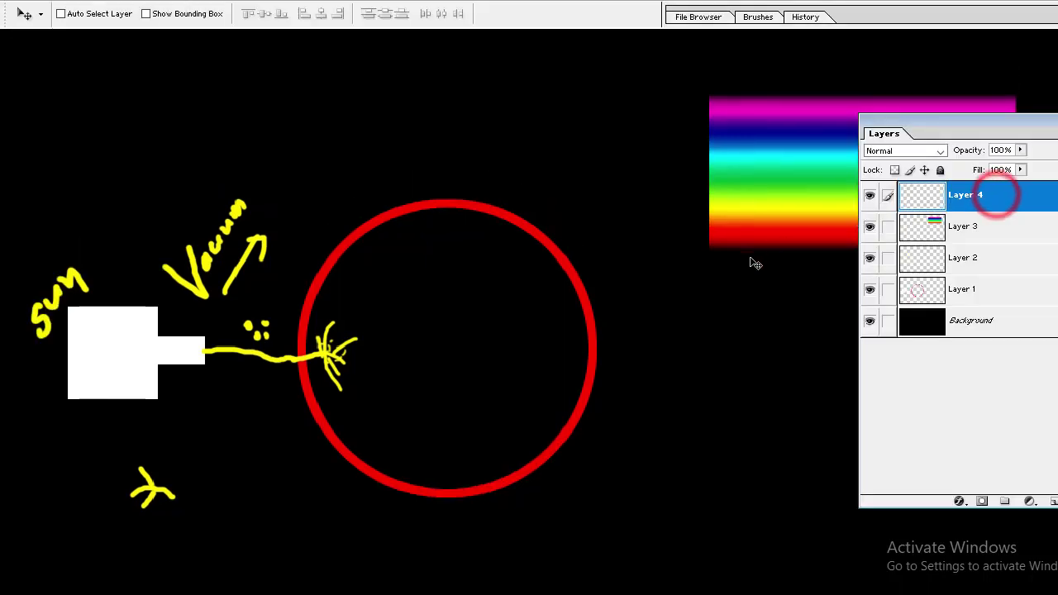
key(Tab)
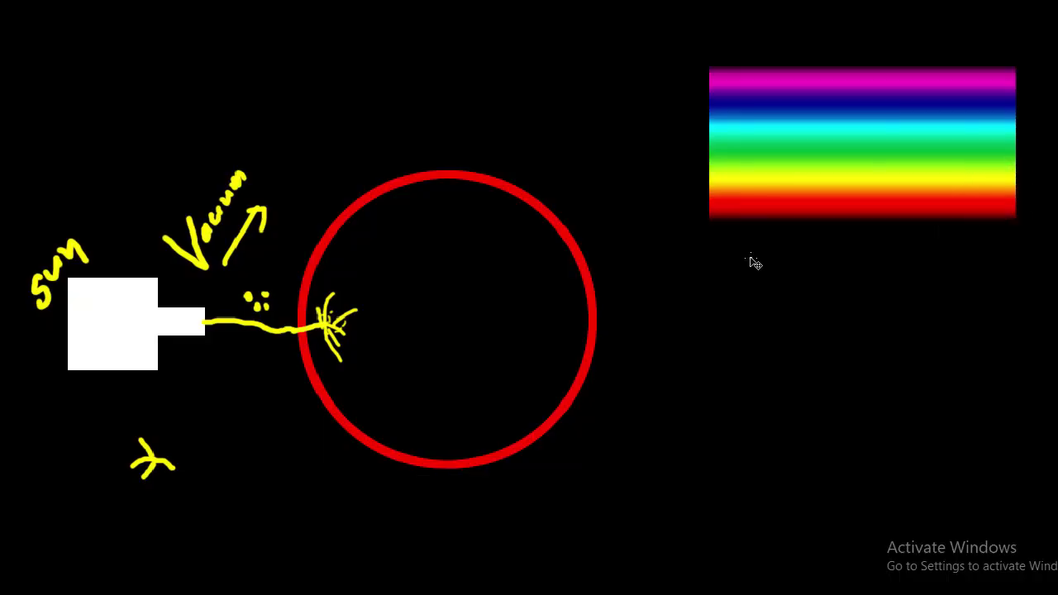
Step: Switch to the painting tool, restore the panels, then move over to the Excel workbook
key(m)
key(Tab)
key(Tab)
key(Tab)
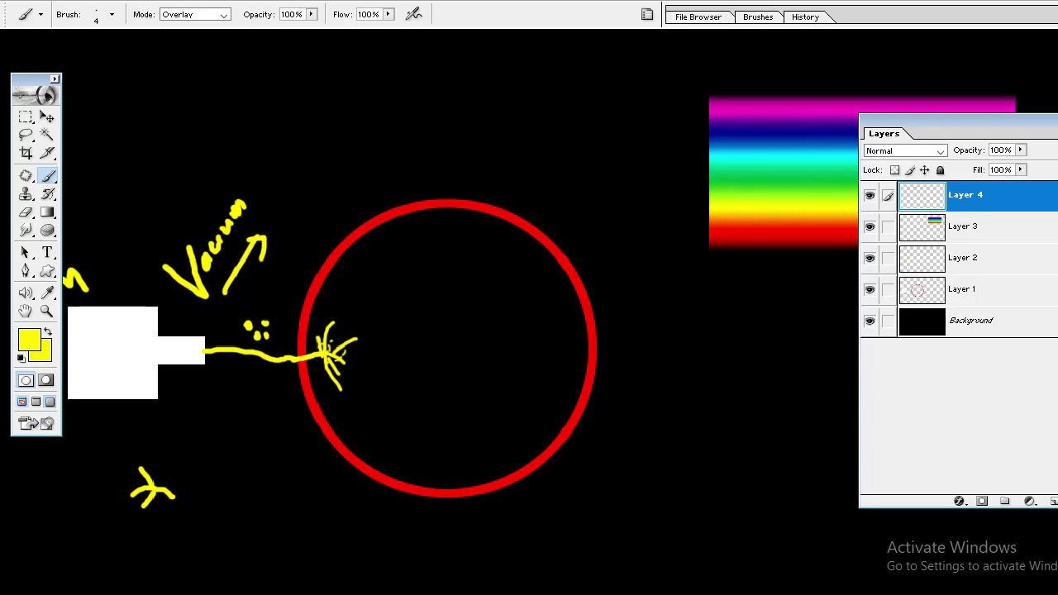
key(alt+Tab)
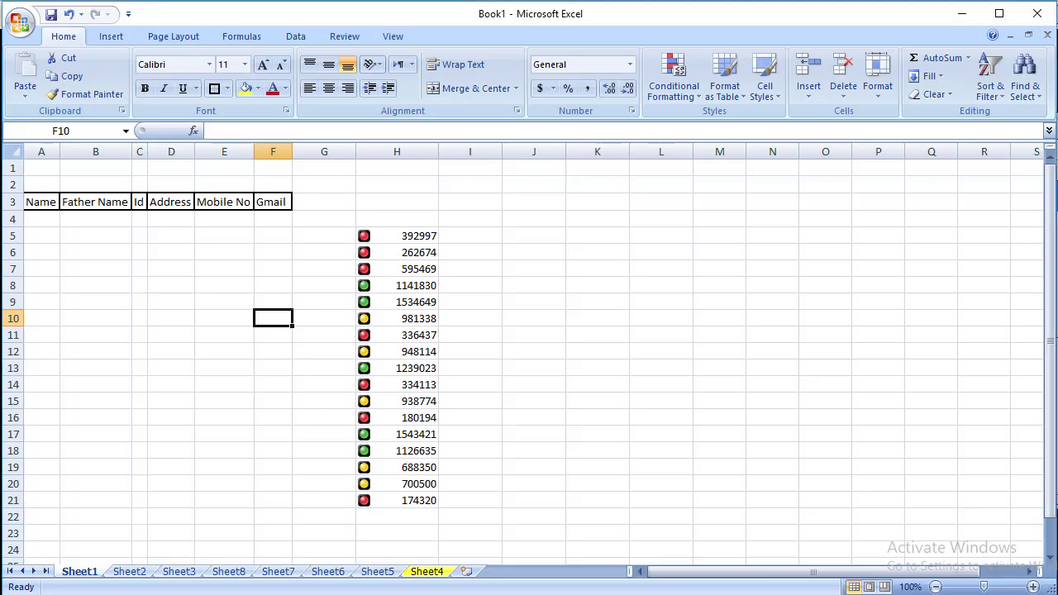
Step: Select the range from G5 in column G down through the icon-marked numbers in column H
click(418, 236)
click(528, 251)
drag(354, 219, 405, 516)
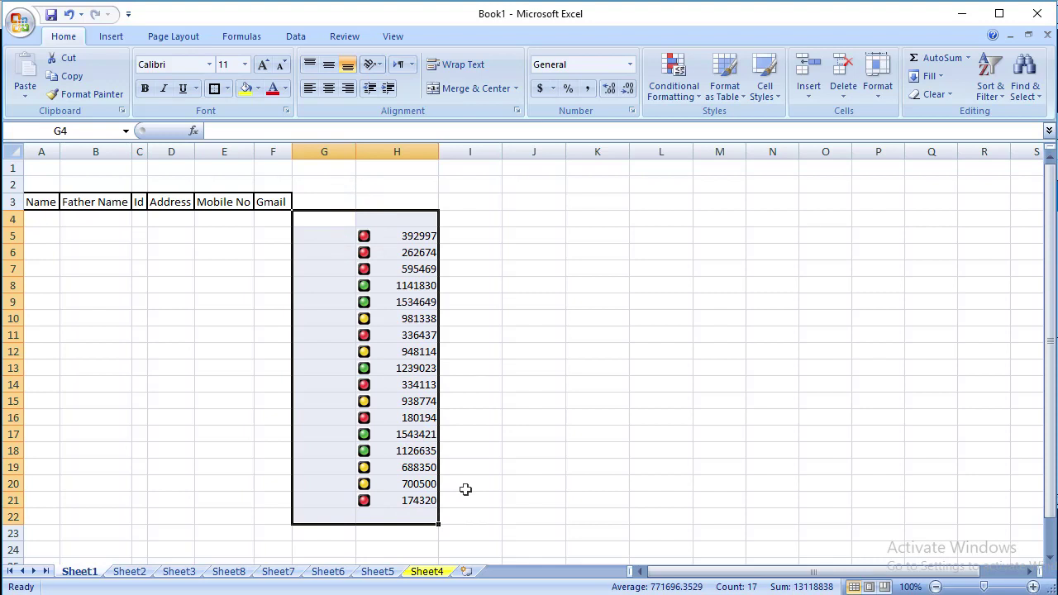
click(257, 416)
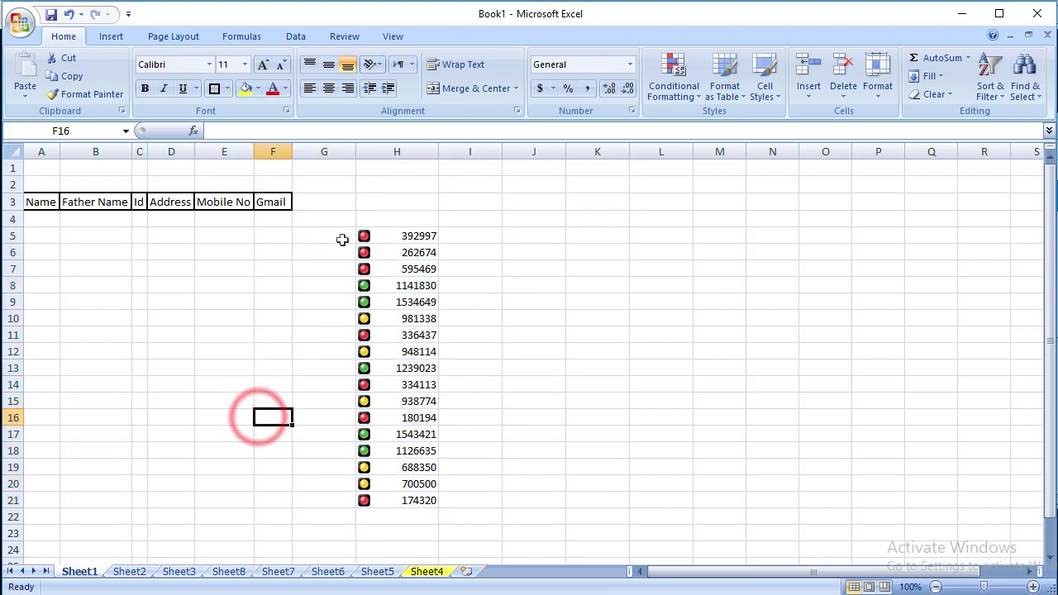
mouse_move(342, 239)
mouse_down()
mouse_move(413, 436)
mouse_move(410, 502)
mouse_up()
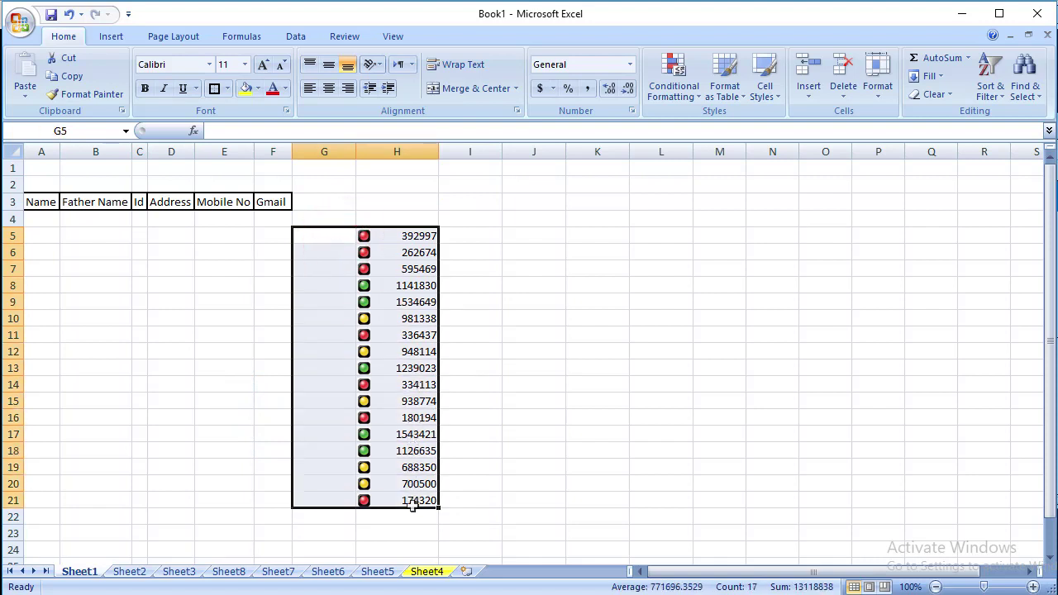
click(472, 465)
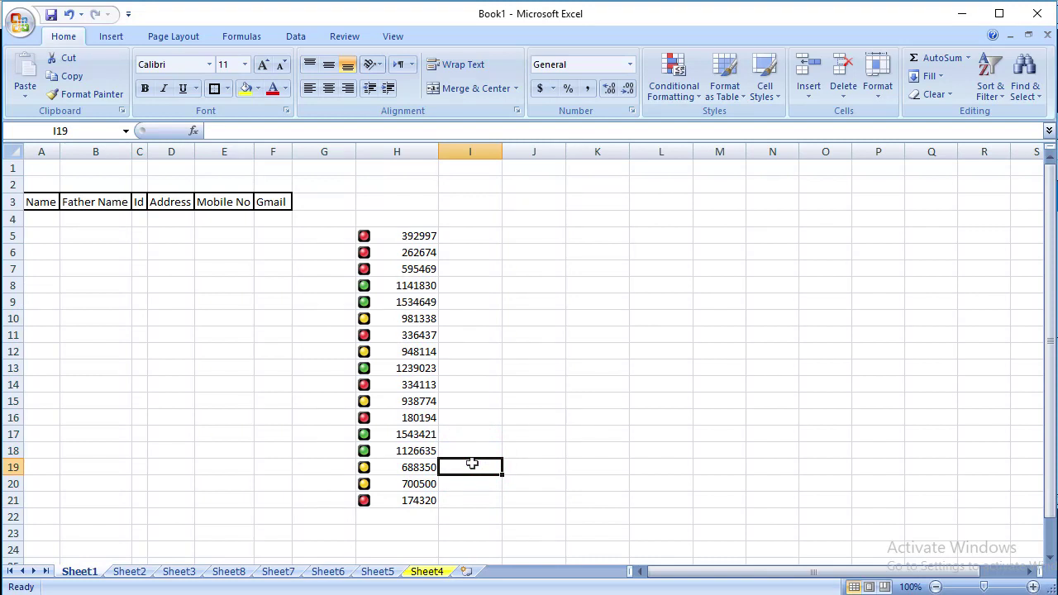
drag(339, 234, 401, 531)
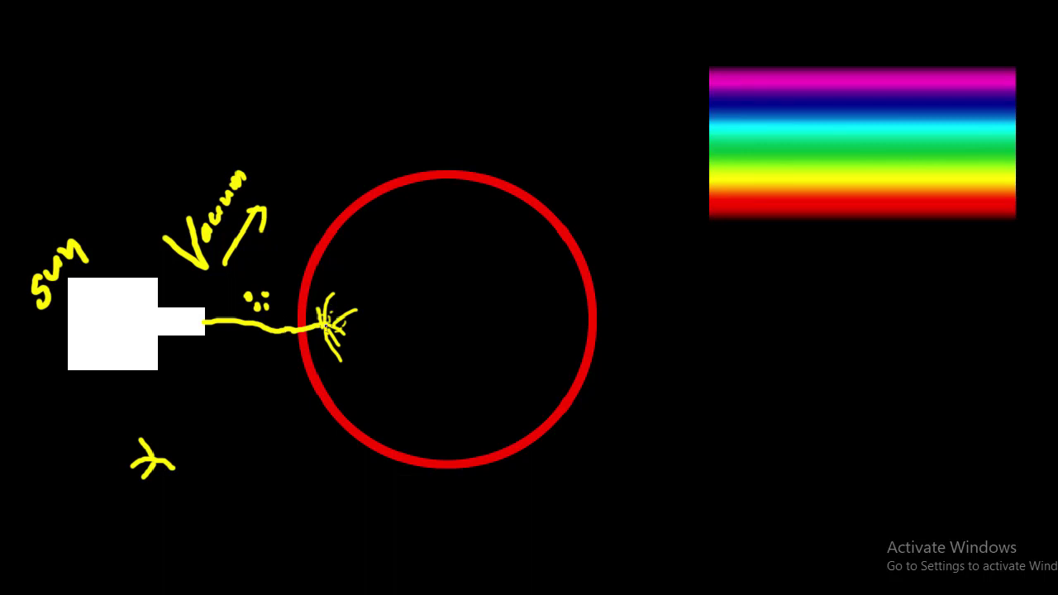
Step: Paint yellow rays on the circle, a yellow brace beside the rainbow, and a word above the circle
drag(330, 329, 348, 288)
drag(693, 76, 686, 209)
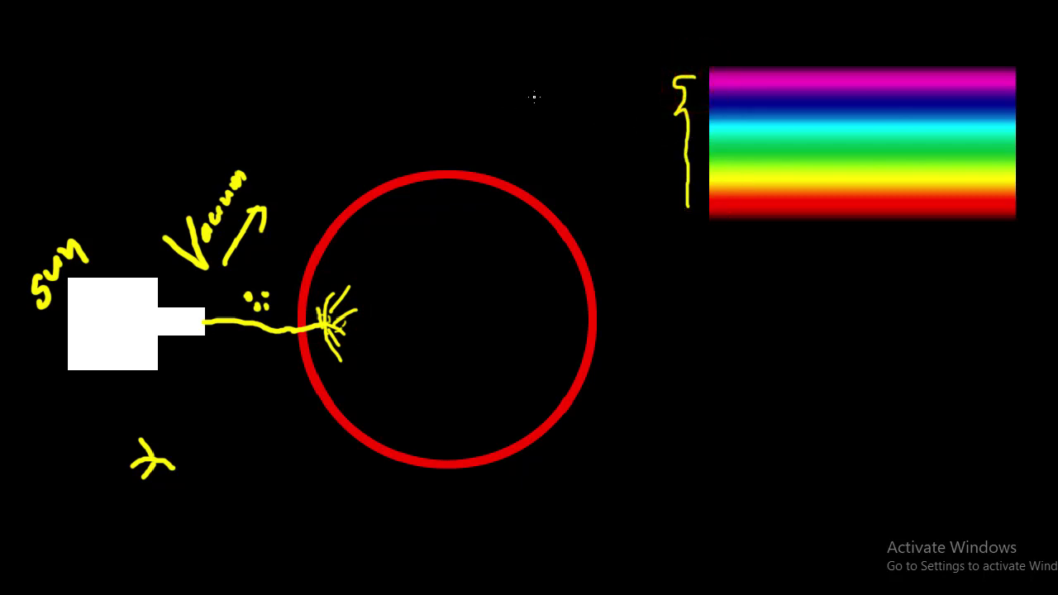
mouse_move(542, 101)
mouse_down()
mouse_move(536, 132)
mouse_move(614, 74)
mouse_move(575, 130)
mouse_up()
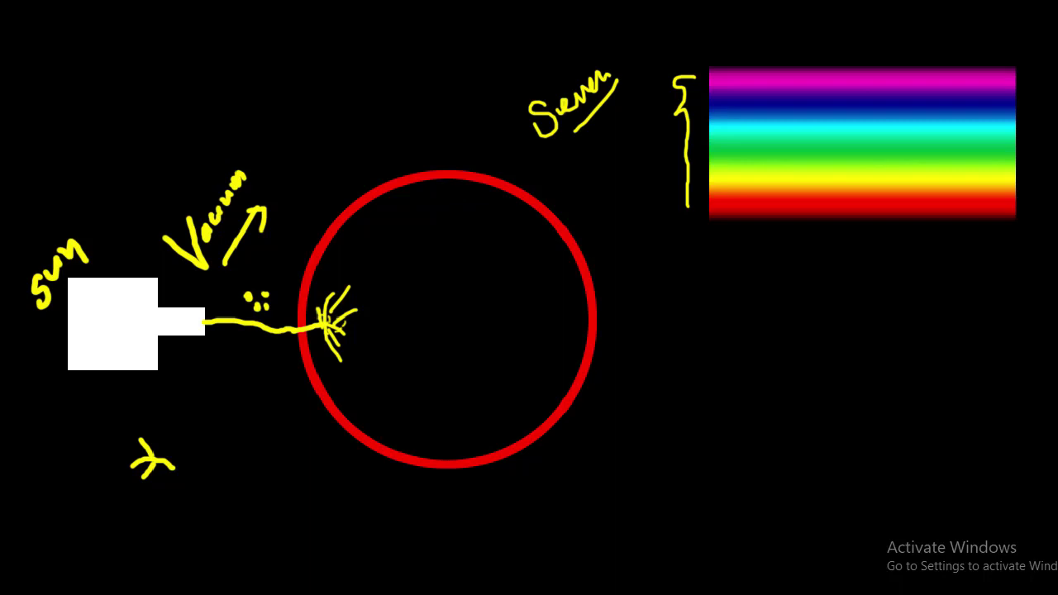
Step: Sample blue from the rainbow and paint a blue dot below the circle
click(334, 524)
click(760, 106)
click(344, 535)
Step: Sample red from the rainbow, add a red dot near the blue one, and write a red 'f' at lower left
click(753, 197)
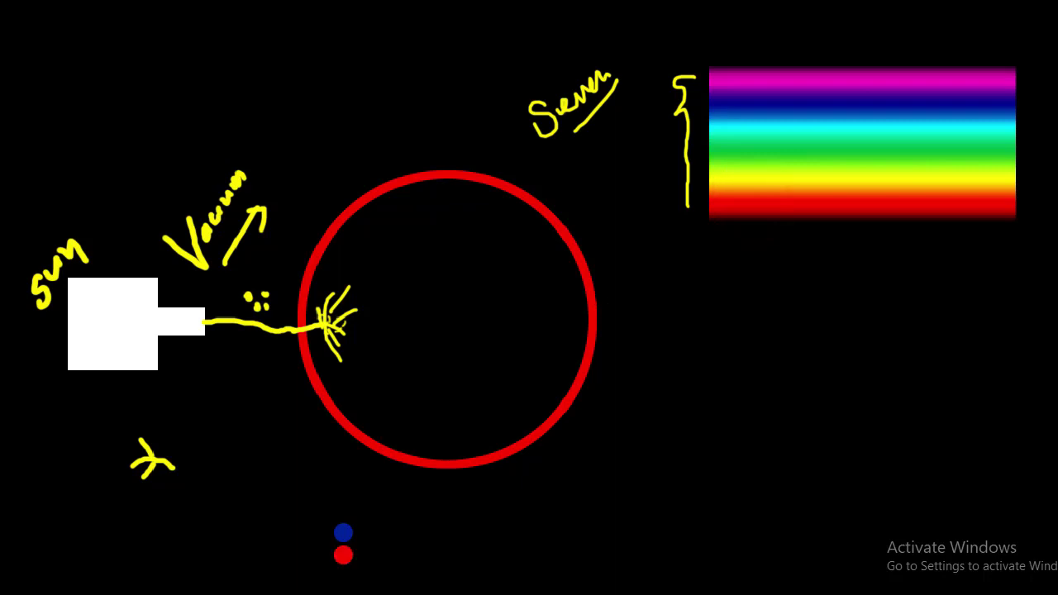
drag(381, 508, 472, 517)
mouse_move(313, 526)
mouse_down()
mouse_move(336, 540)
mouse_move(334, 567)
mouse_up()
click(237, 537)
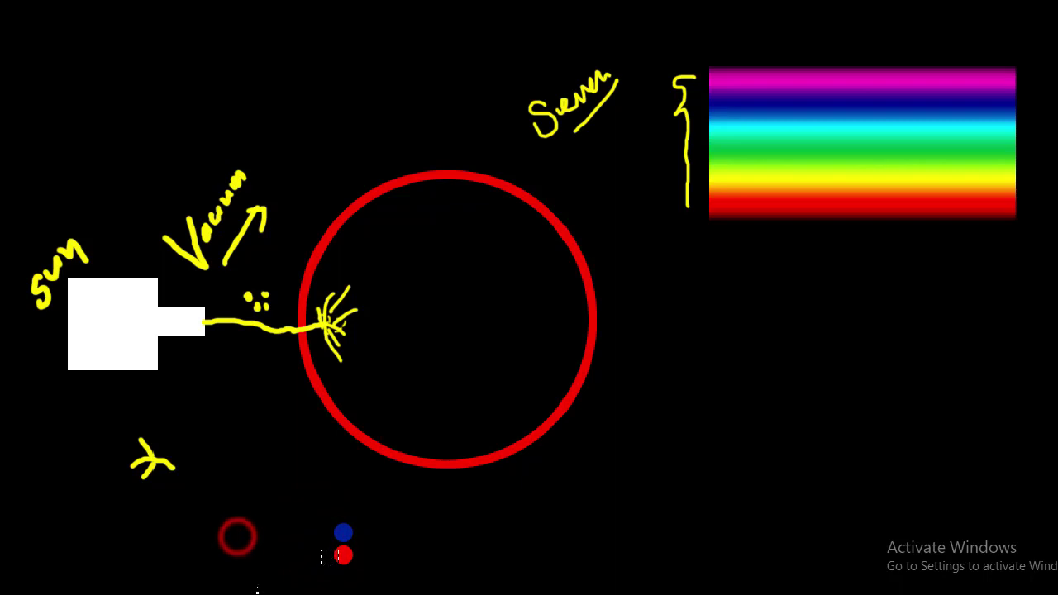
mouse_move(149, 530)
mouse_down()
mouse_move(126, 591)
mouse_move(149, 558)
mouse_move(196, 559)
mouse_move(172, 589)
mouse_up()
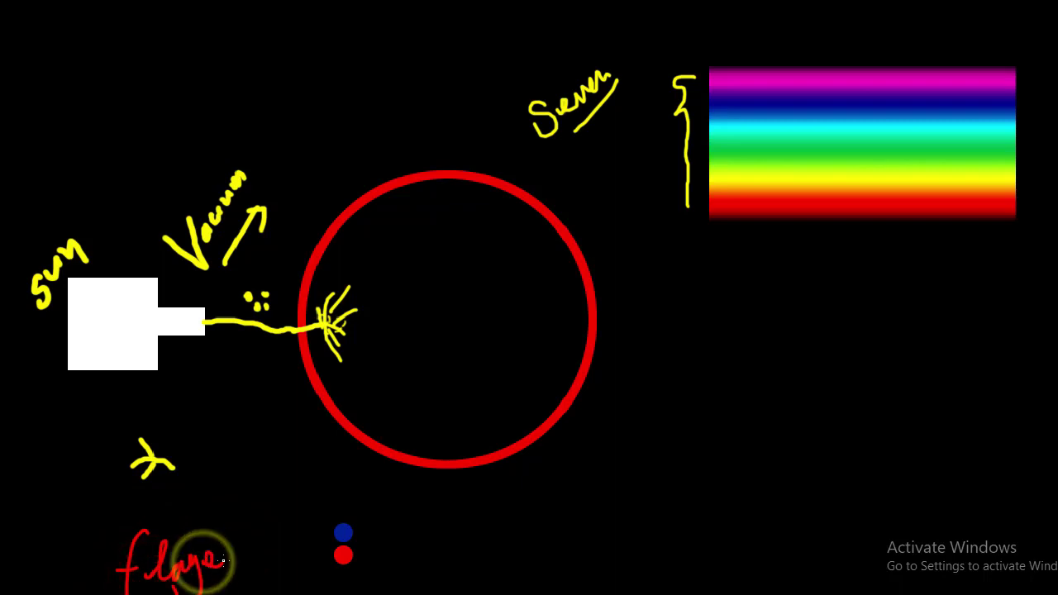
Step: Adjust the brush size, then marquee a thin strip running right, level with the blue dot
right_click(222, 570)
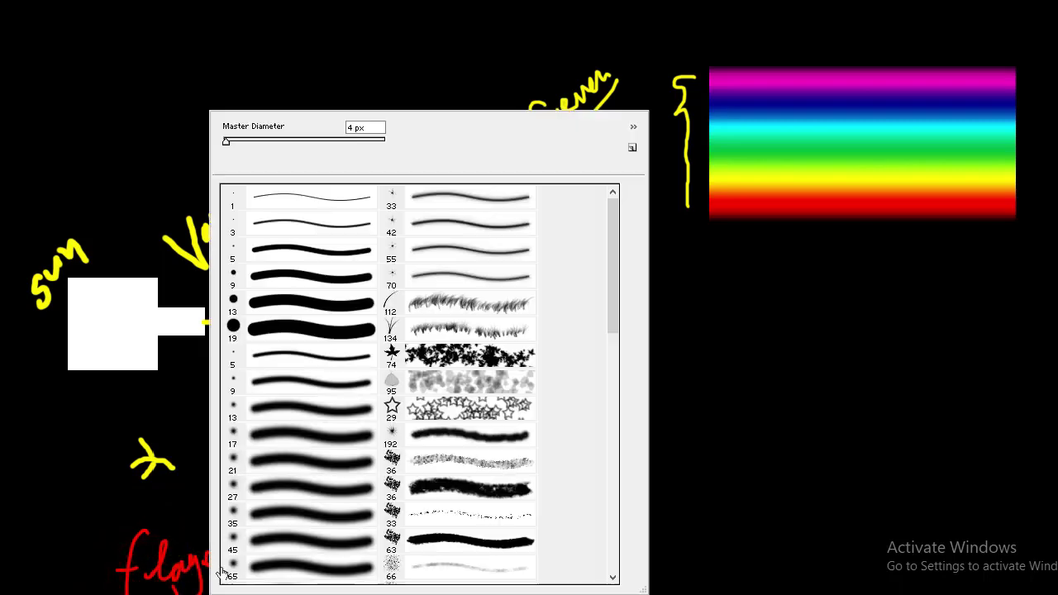
click(166, 509)
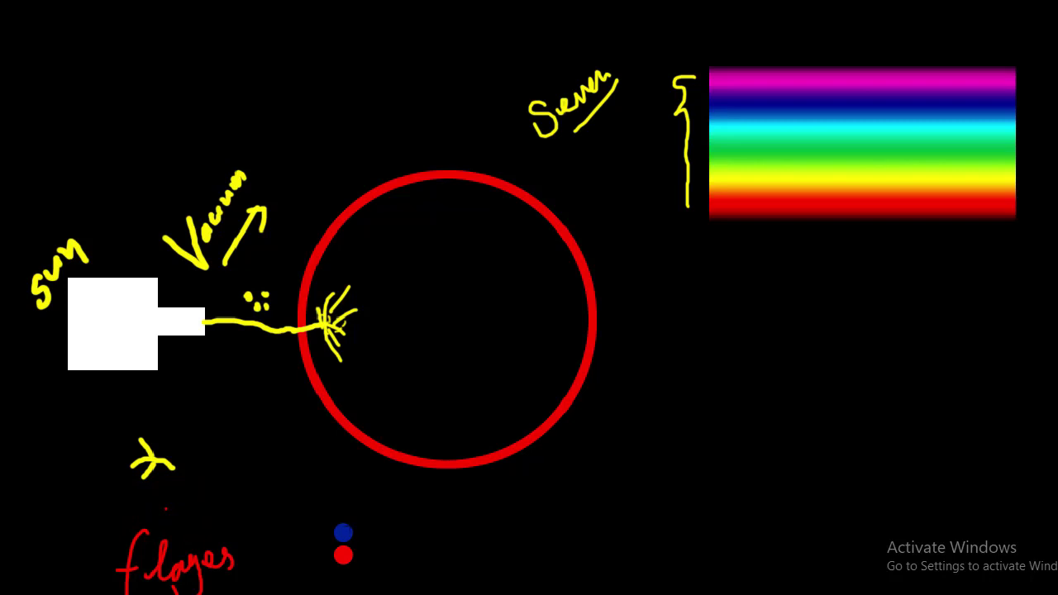
drag(352, 516, 761, 526)
drag(761, 523, 760, 534)
Step: Fill strips as a blue and a red line from the dots, then box their left end in white
click(134, 355)
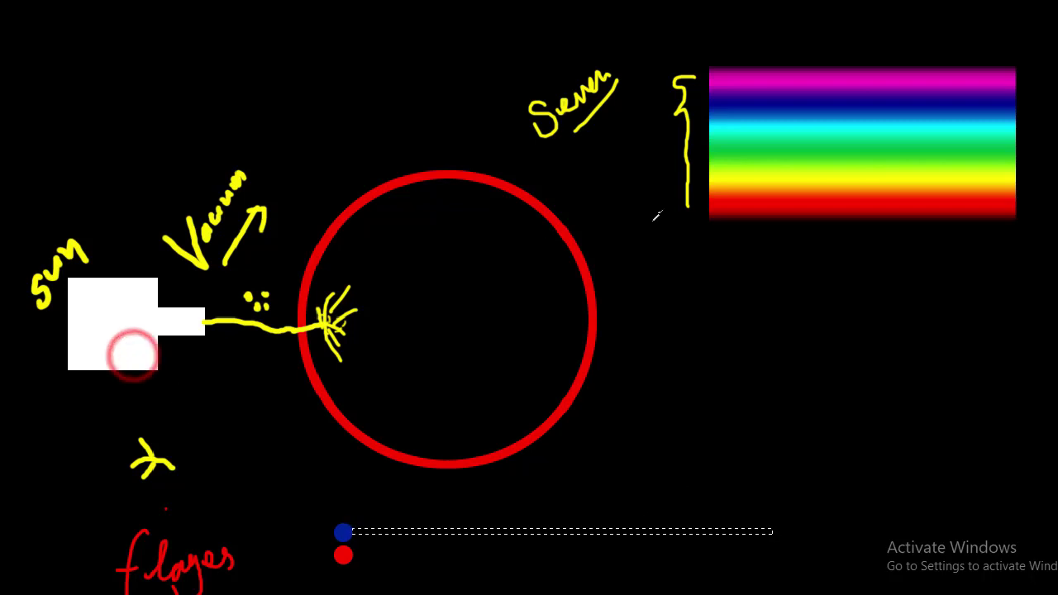
click(761, 103)
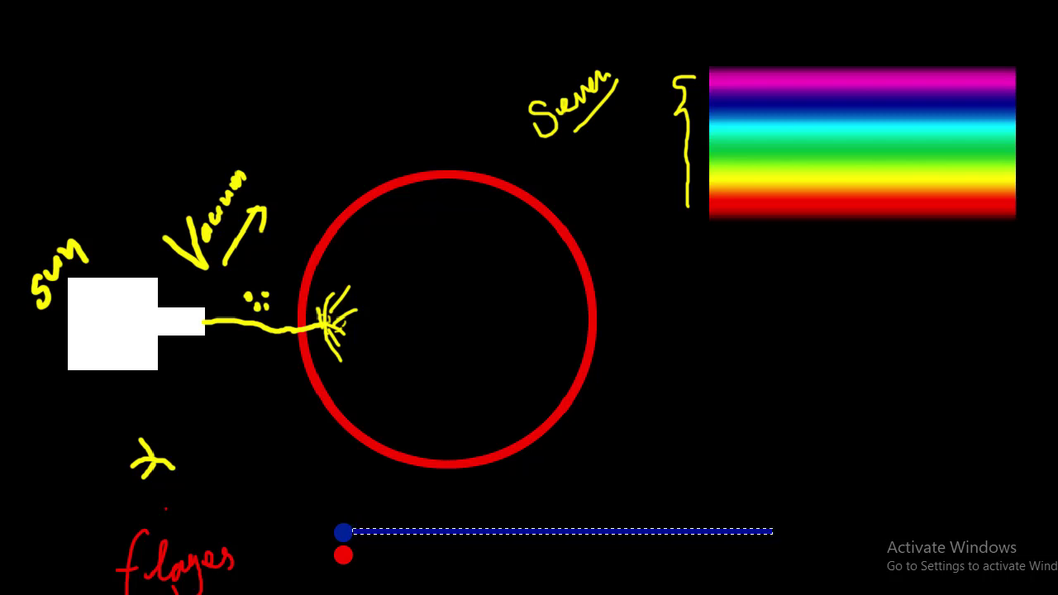
click(495, 533)
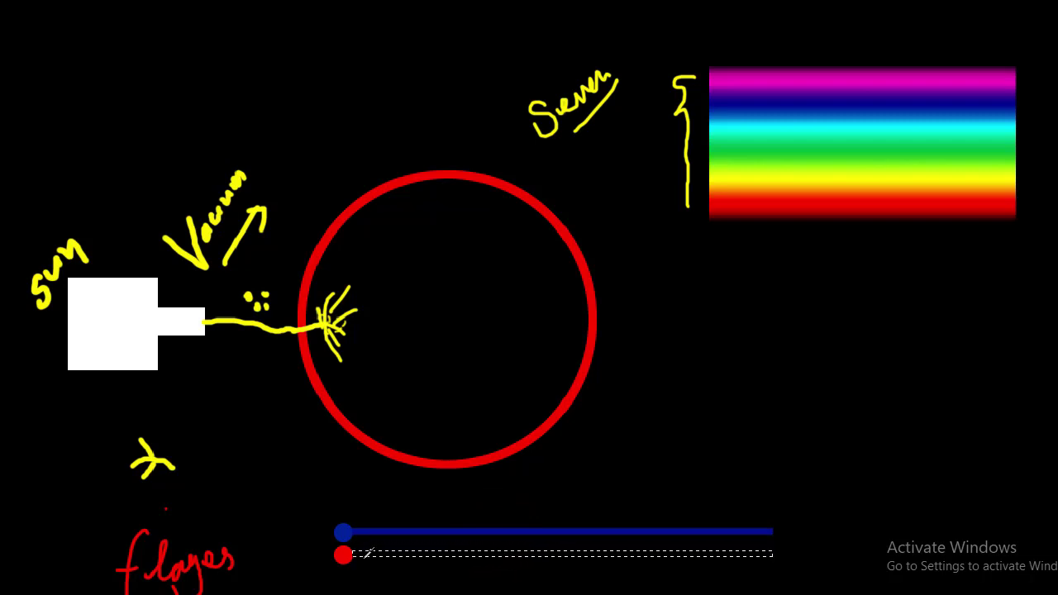
click(347, 550)
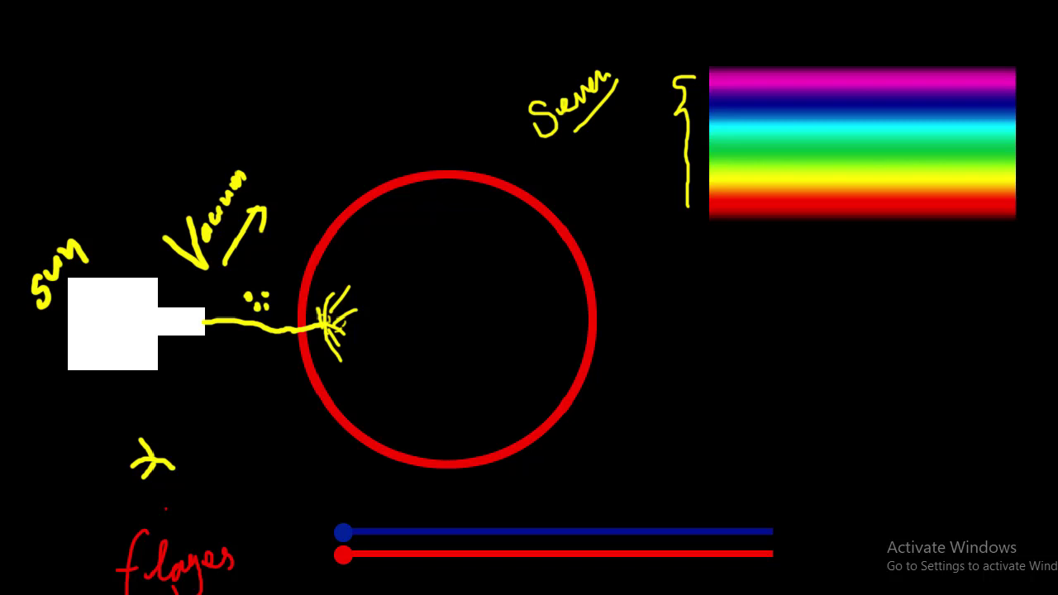
drag(257, 499, 328, 588)
click(129, 348)
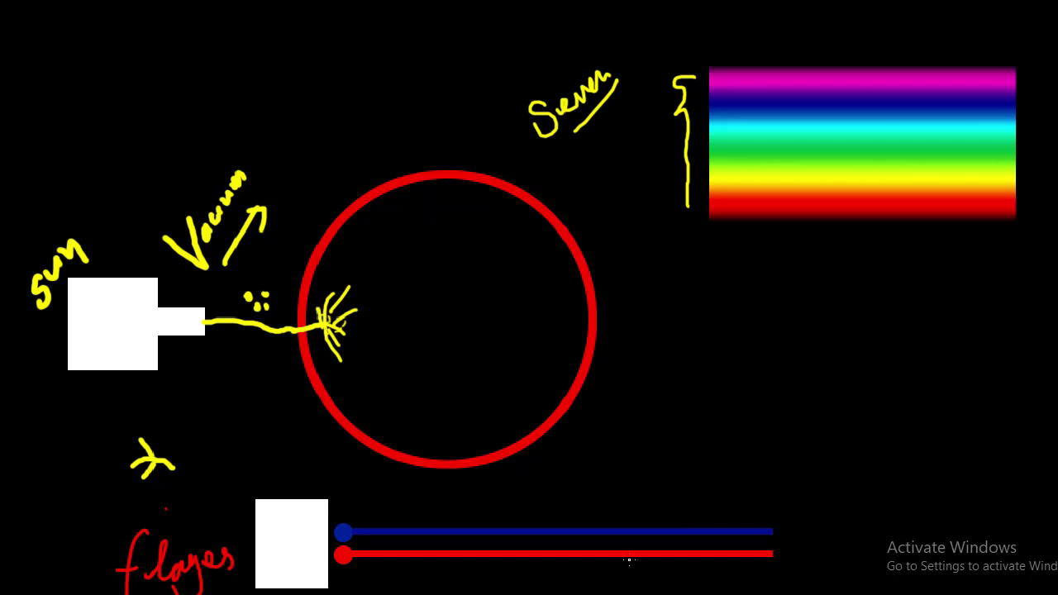
Step: Erase the blue line's right half so it runs about half the red line's length
key(ctrl)
drag(777, 511, 621, 544)
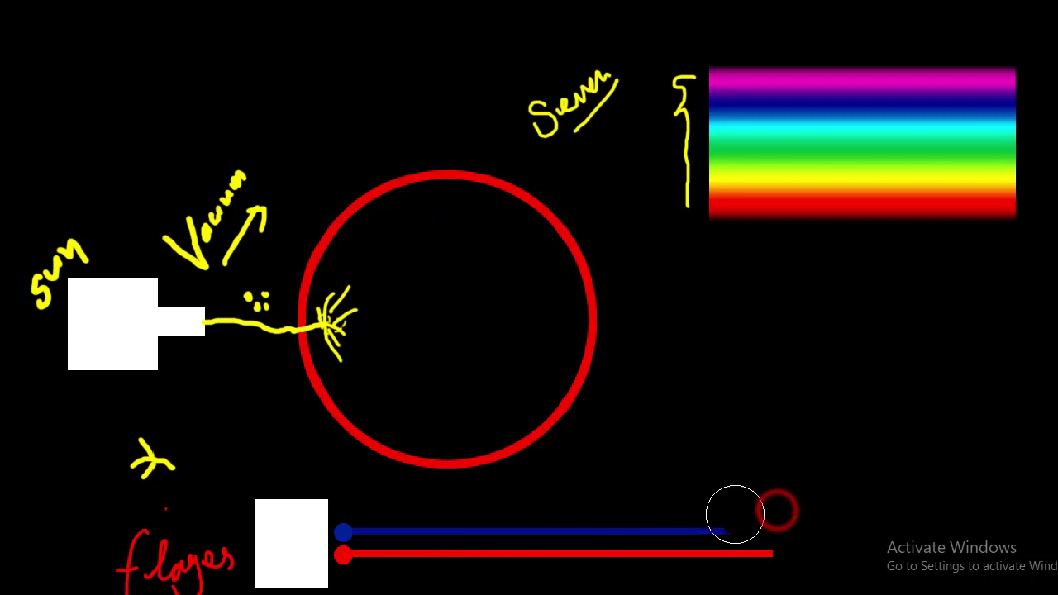
key(ctrl+z)
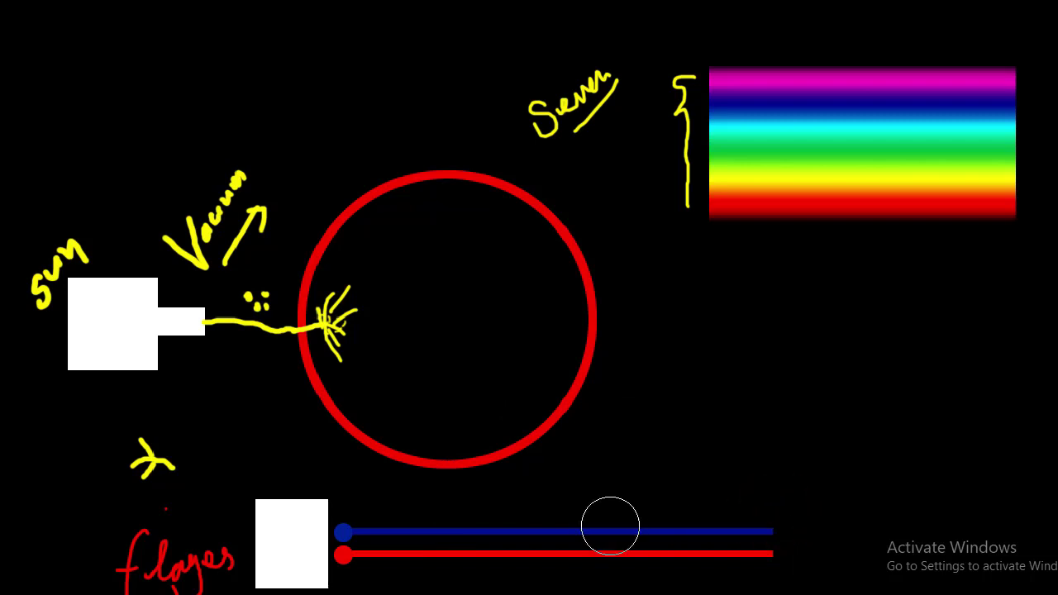
click(598, 516)
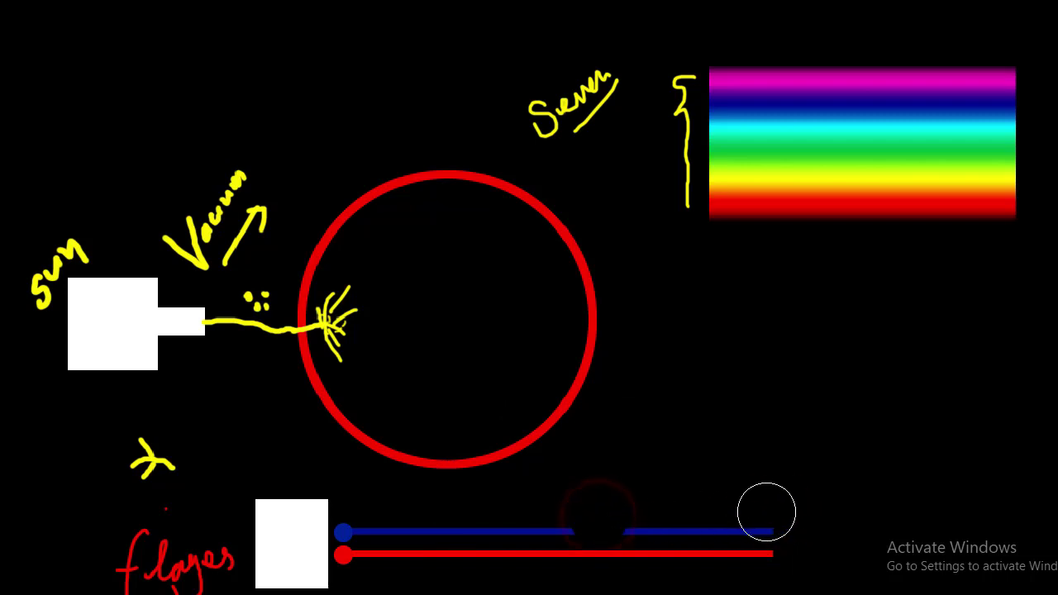
click(768, 511)
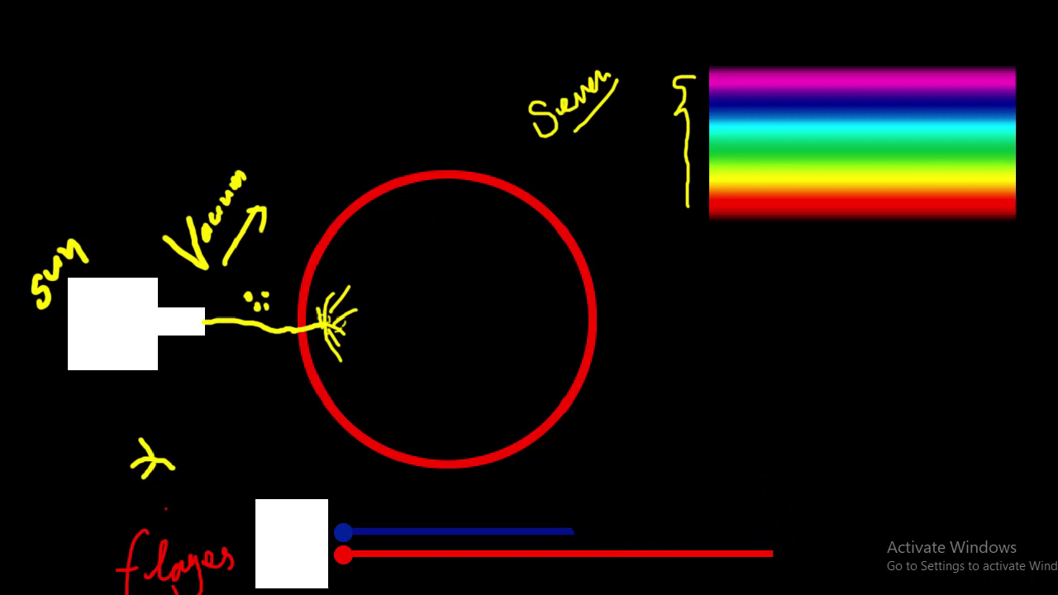
Step: Fill a bottom-right corner rectangle with yellow sampled from the spectrum, then deselect
drag(941, 369, 1057, 594)
click(827, 177)
key(alt+BackSpace)
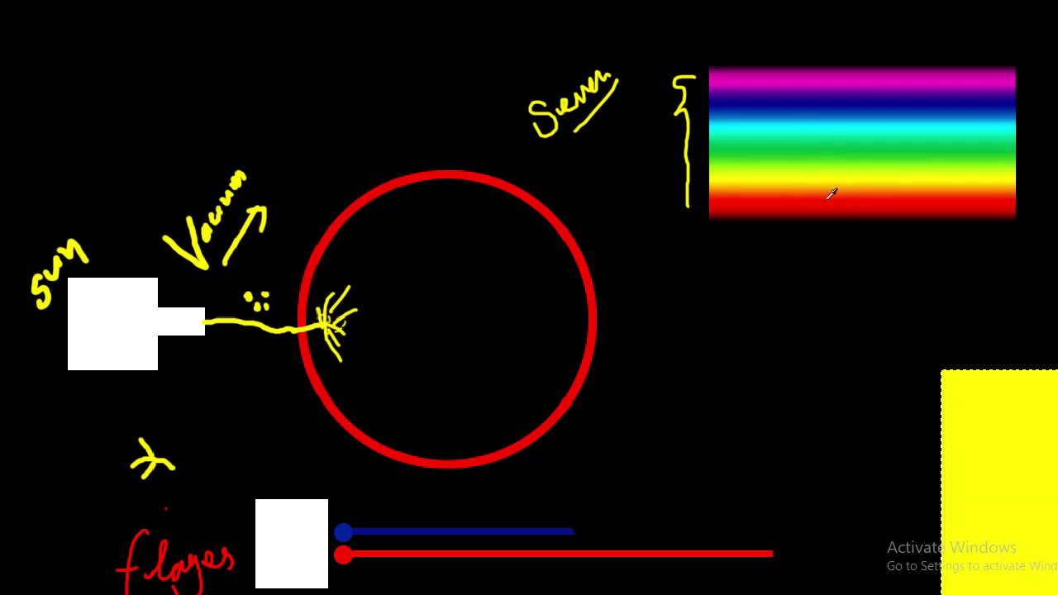
key(ctrl+d)
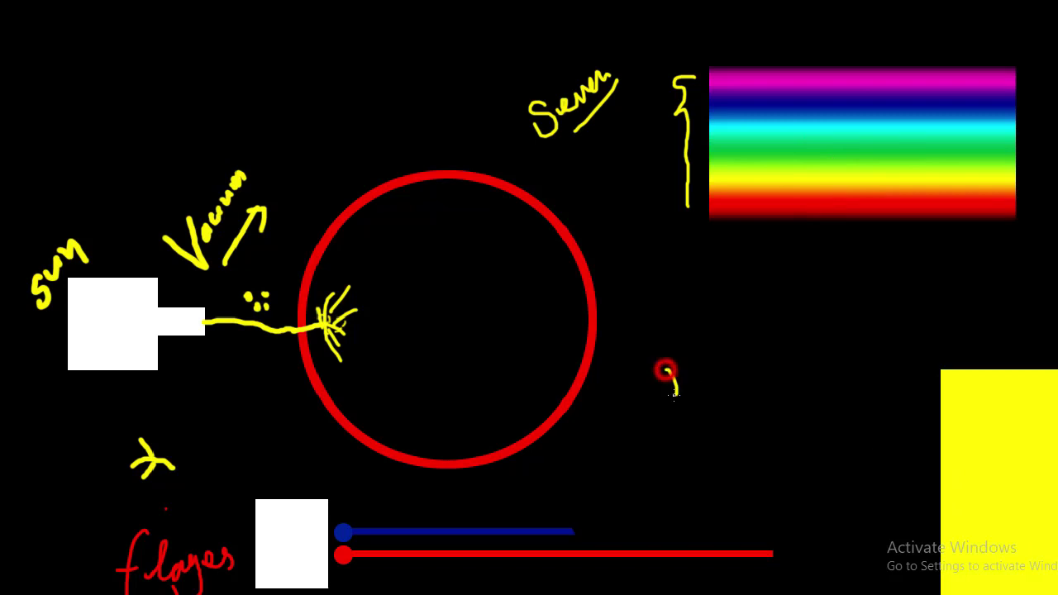
drag(668, 377, 721, 374)
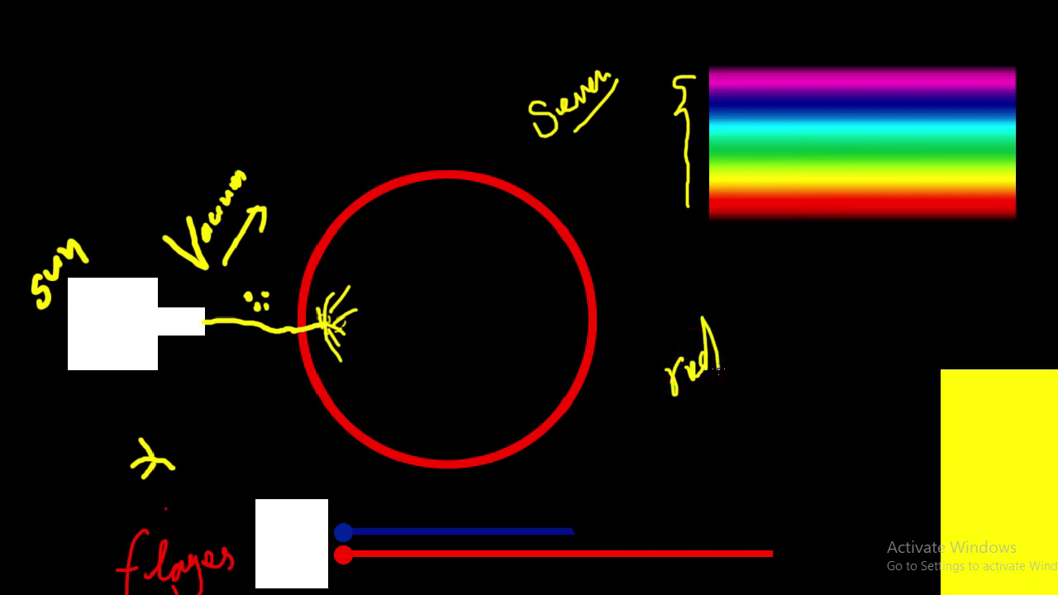
key(ctrl+z)
key(ctrl+z)
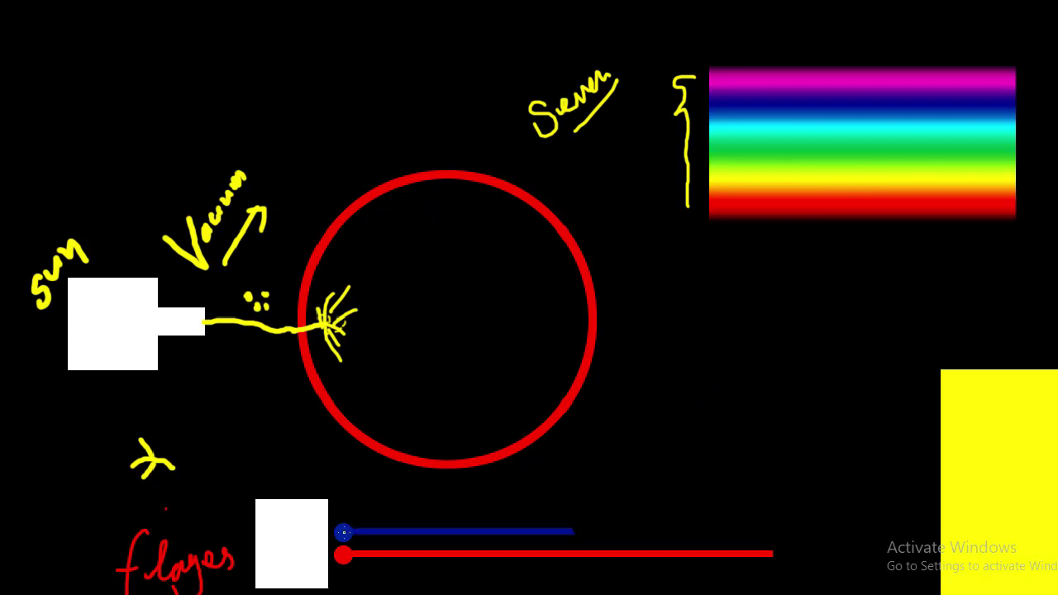
Step: Handwrite 'Blue' by the blue dot, resize the brush, and write '9km' at the red line's end
click(343, 506)
drag(342, 506, 368, 497)
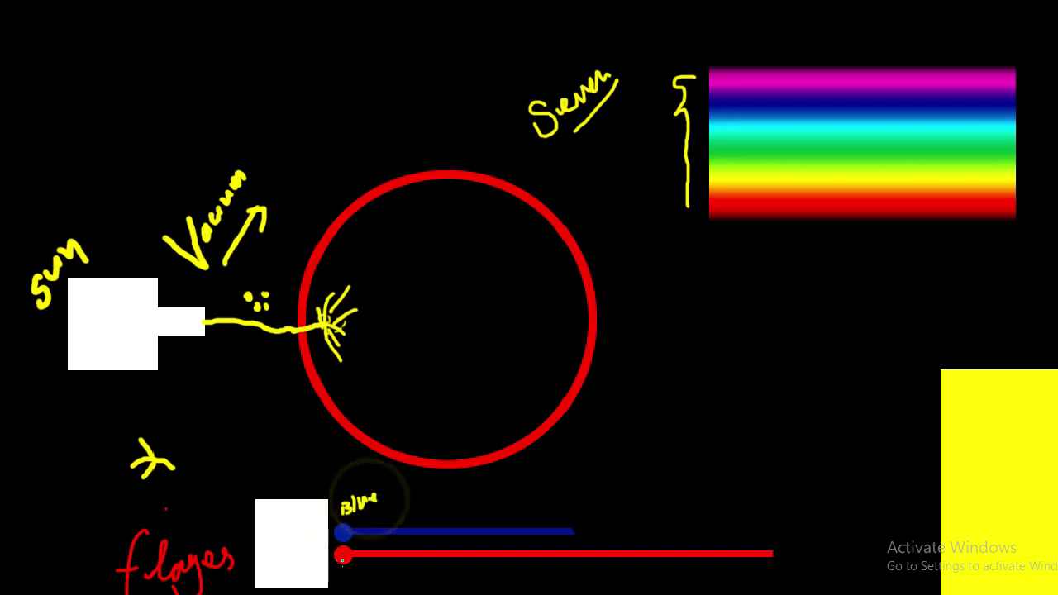
right_click(339, 580)
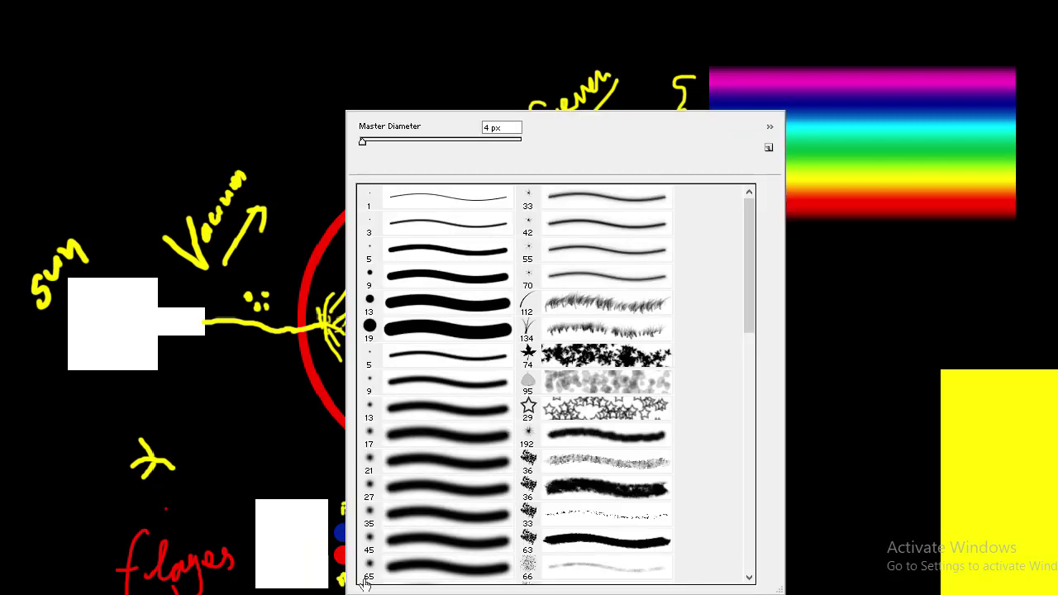
click(323, 548)
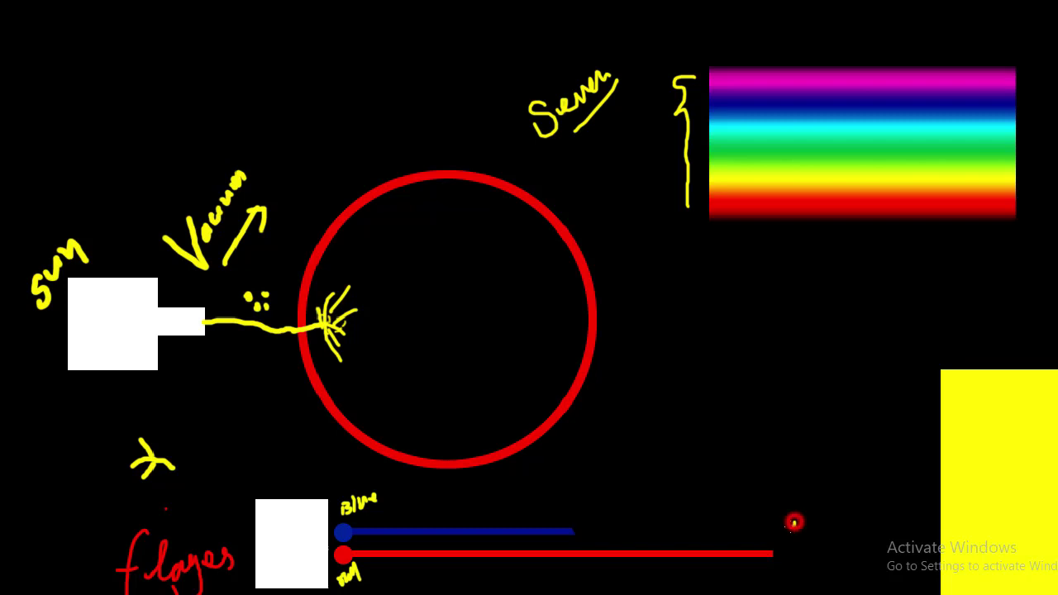
mouse_move(793, 520)
mouse_down()
mouse_move(789, 544)
mouse_move(843, 526)
mouse_move(799, 558)
mouse_up()
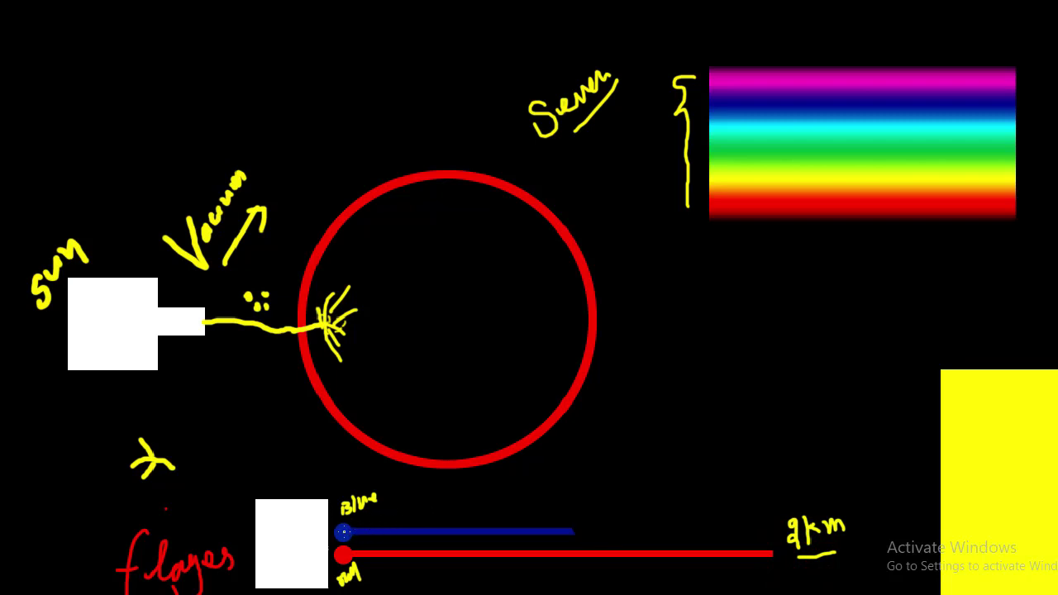
Step: Add close-set yellow ticks along the blue line, then widely spaced ticks along the red line
drag(364, 529, 366, 521)
click(364, 534)
click(361, 534)
click(355, 539)
click(381, 529)
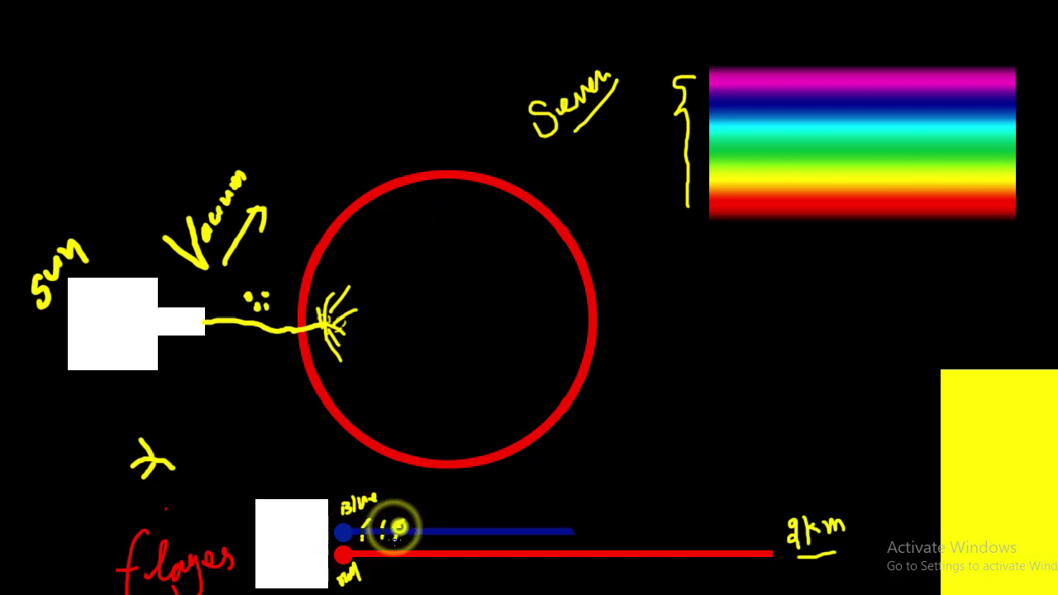
mouse_move(402, 522)
mouse_down()
mouse_move(398, 534)
mouse_move(425, 533)
mouse_move(393, 564)
mouse_up()
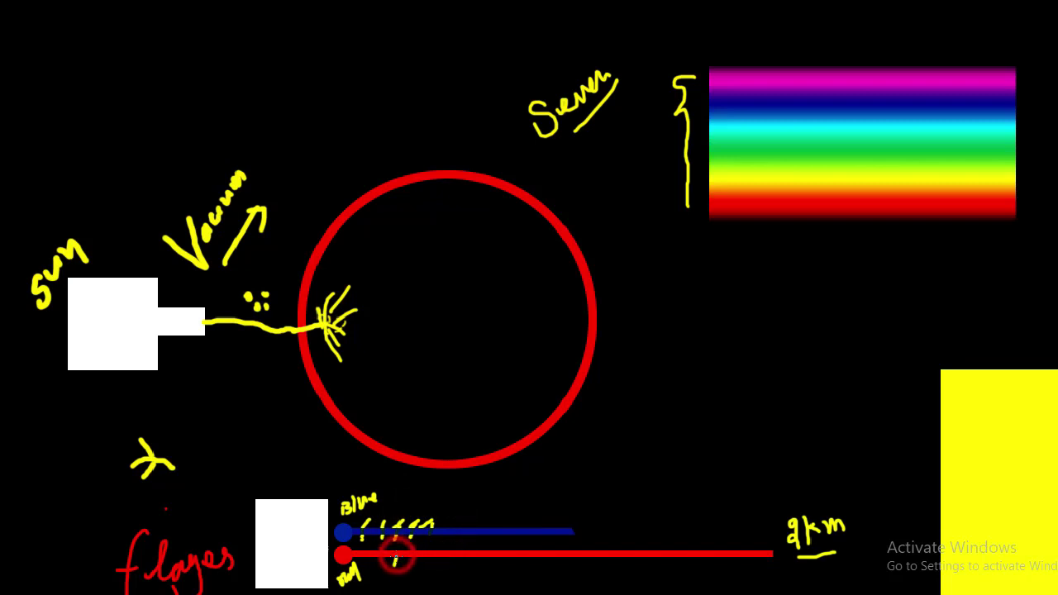
mouse_move(456, 547)
mouse_down()
mouse_move(444, 565)
mouse_move(530, 550)
mouse_move(525, 568)
mouse_up()
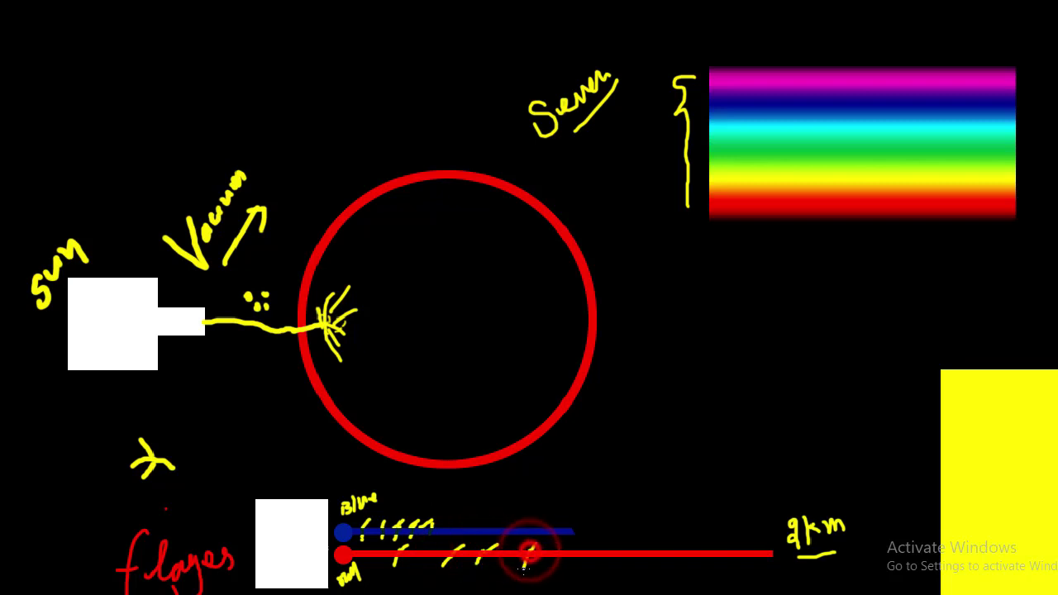
click(579, 551)
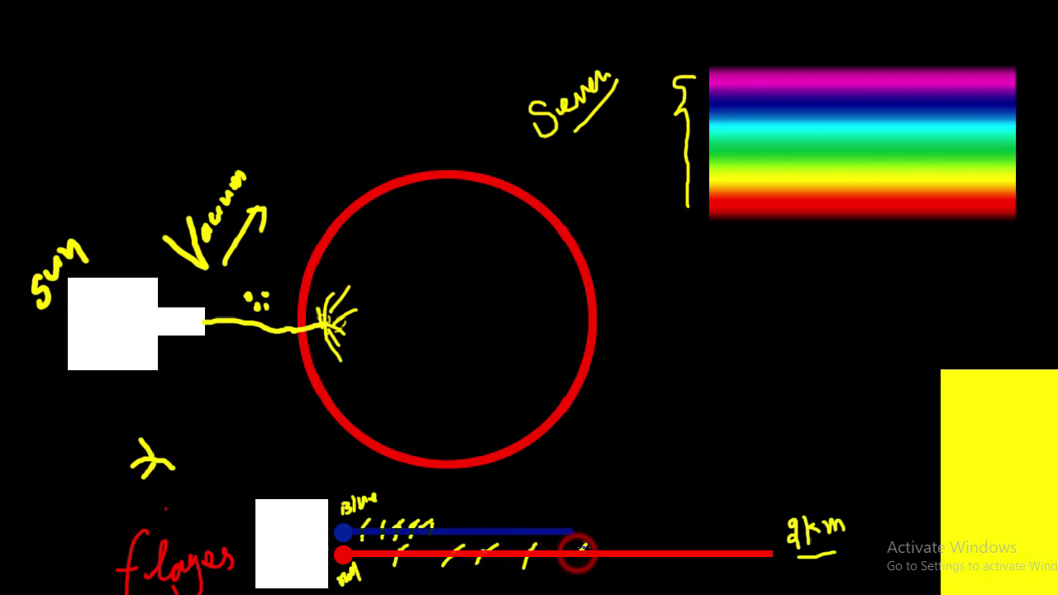
drag(586, 544, 588, 547)
Step: Tip the blue line with an arrowhead, then step through column H from 392997 in H5
drag(577, 525, 579, 535)
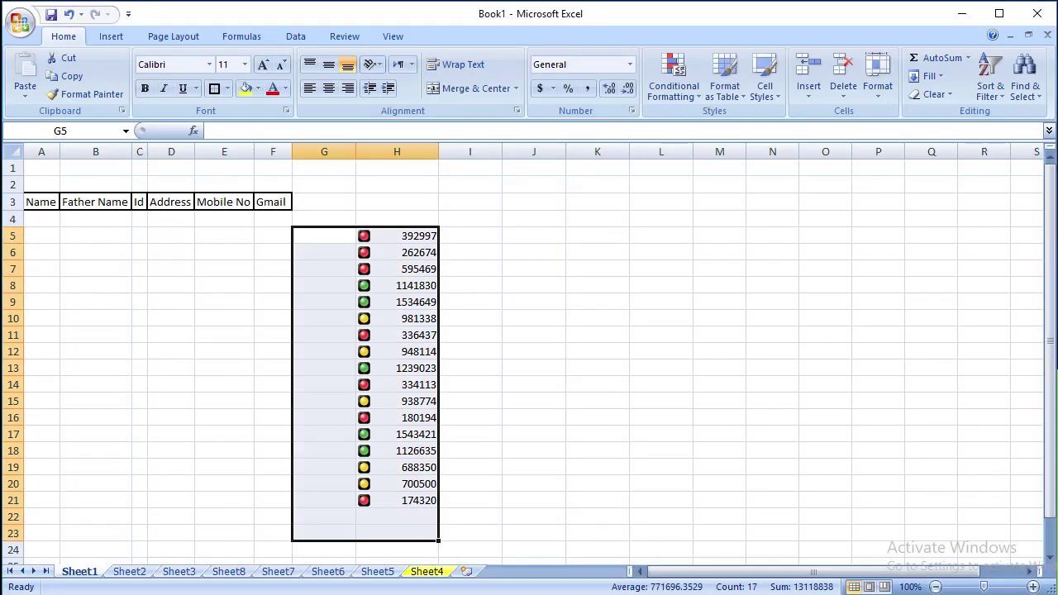
click(442, 255)
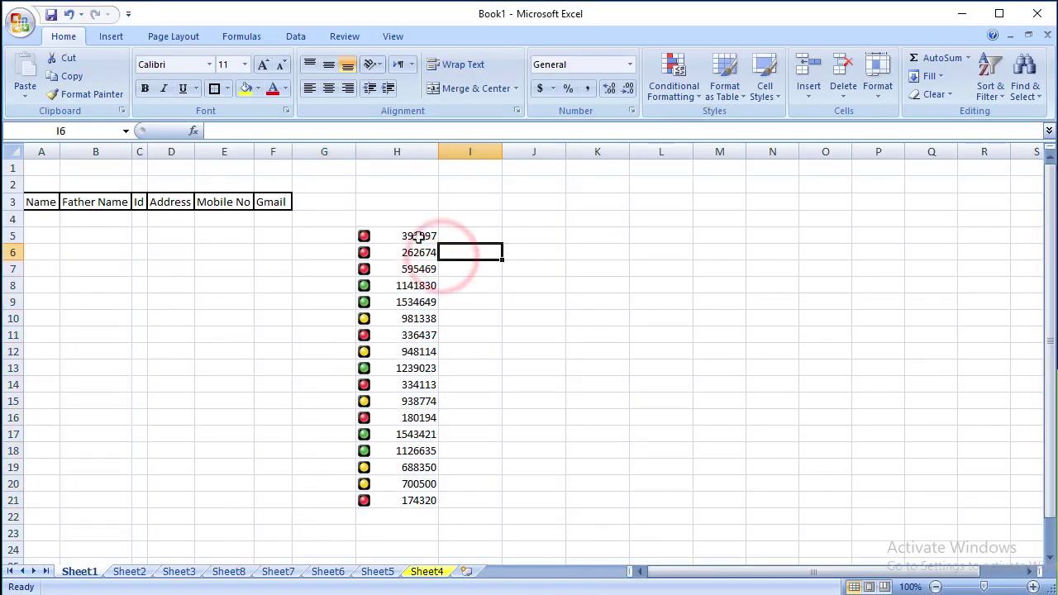
click(415, 238)
click(395, 253)
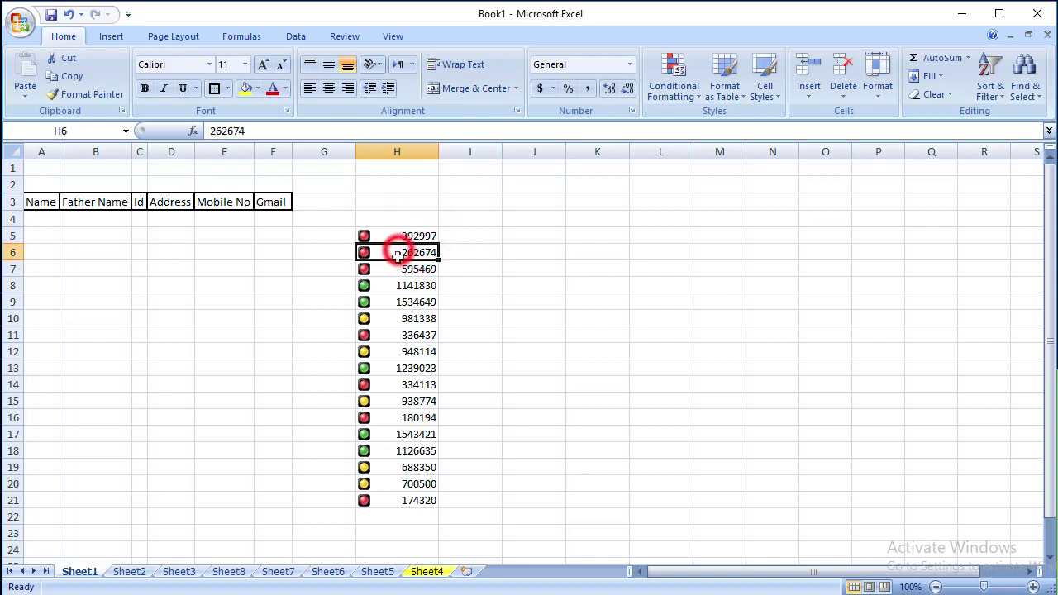
click(389, 267)
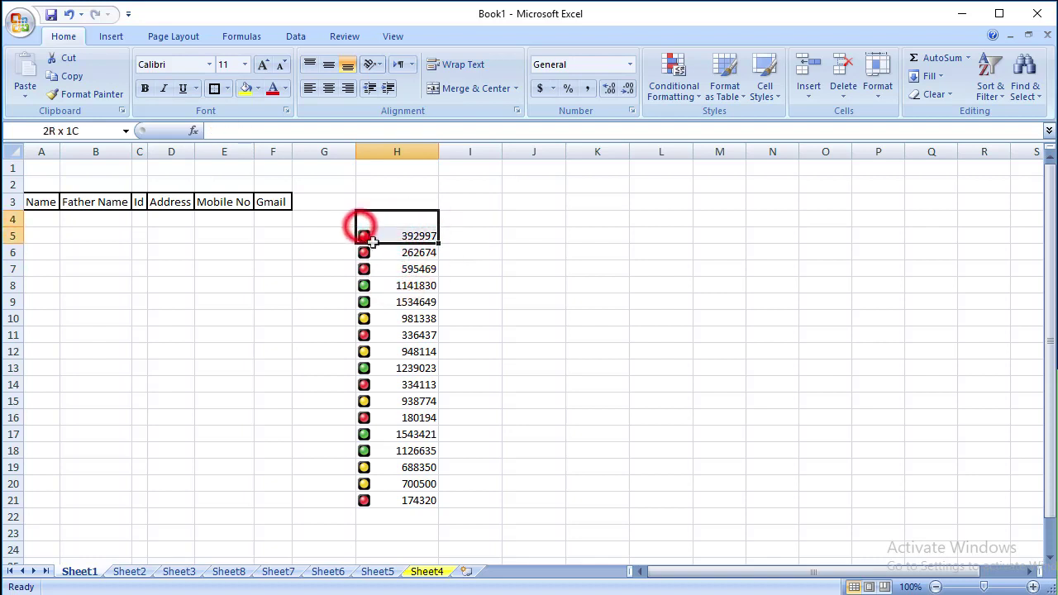
Step: Highlight the red-icon values H5:H7, then the green-icon values H8:H9
mouse_move(359, 226)
mouse_down()
mouse_move(386, 266)
mouse_move(368, 268)
mouse_up()
click(338, 253)
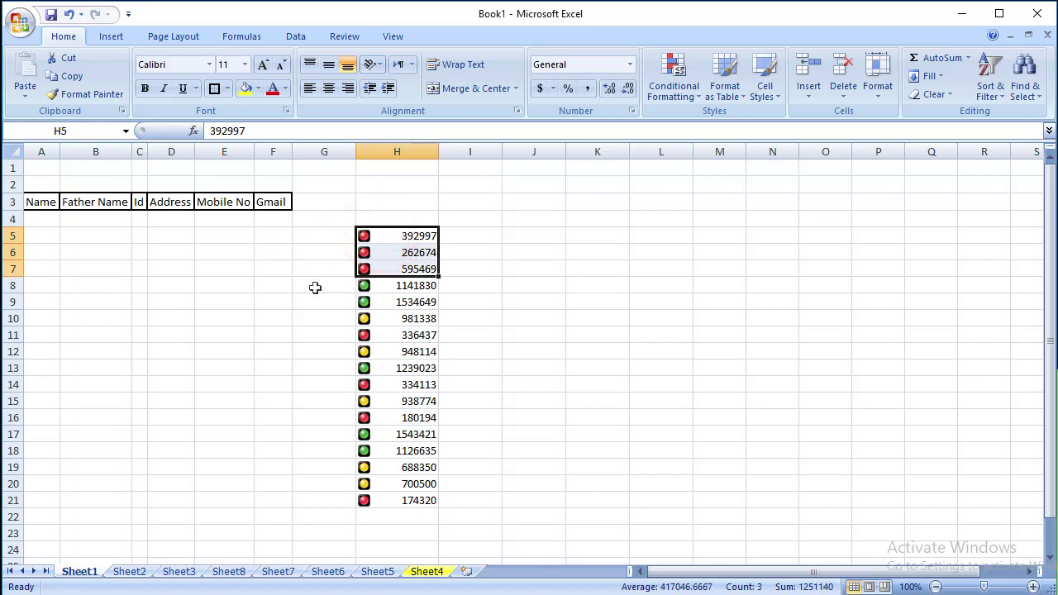
click(367, 285)
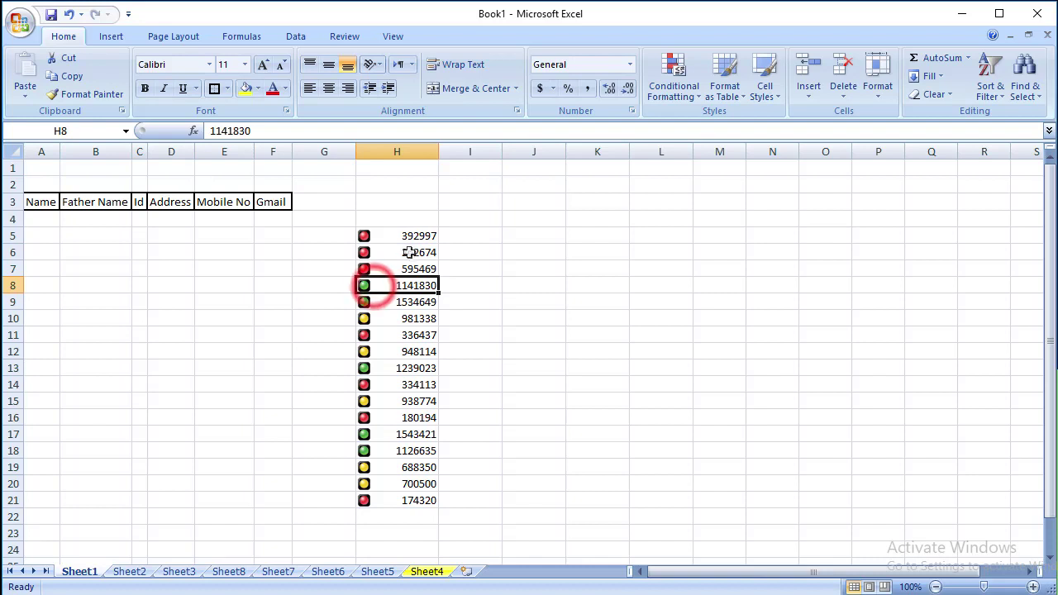
drag(407, 236, 373, 271)
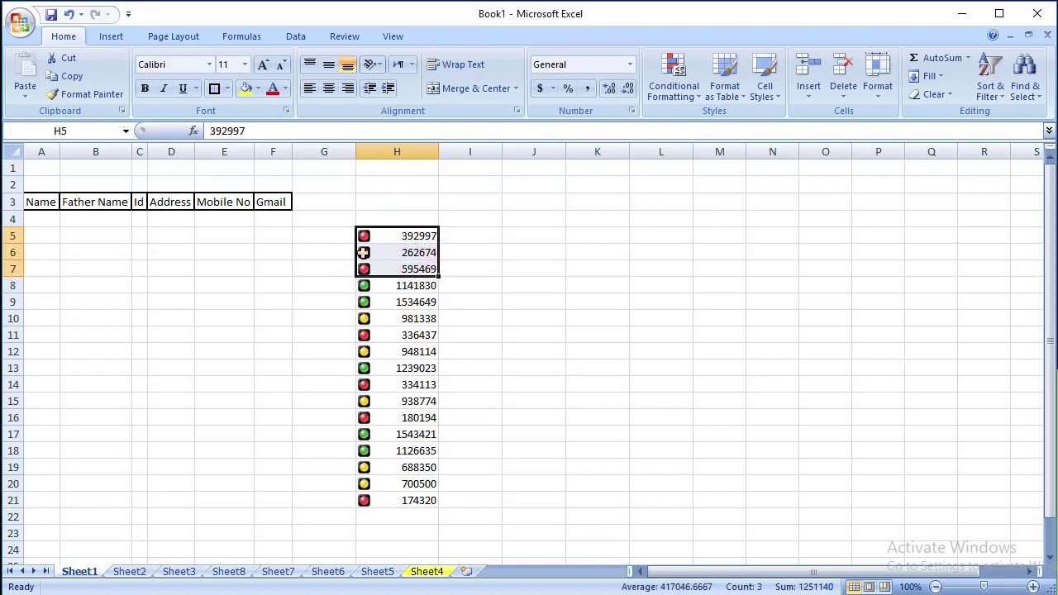
drag(364, 285, 357, 316)
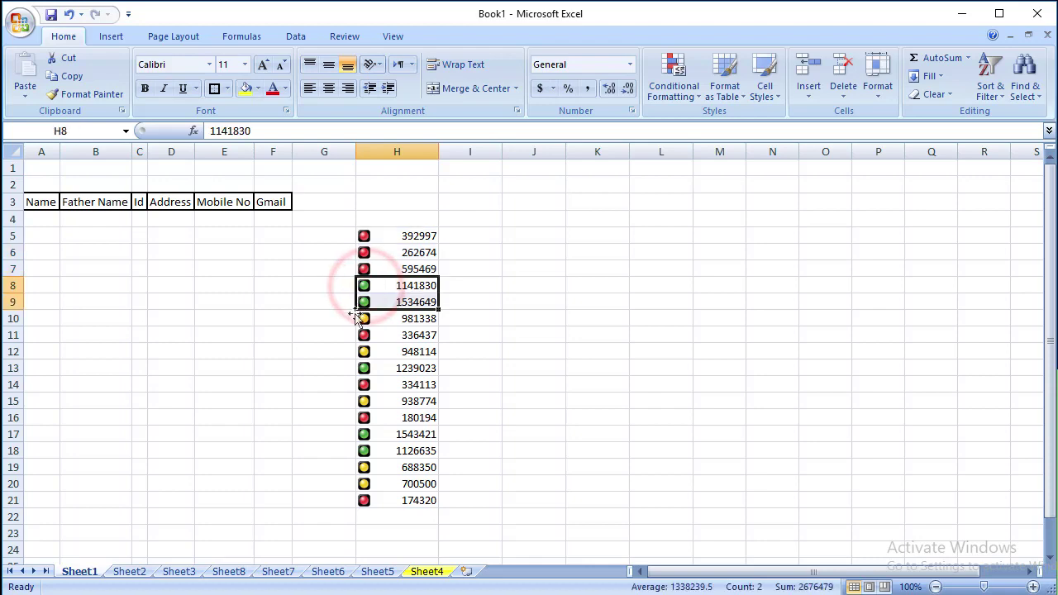
click(352, 317)
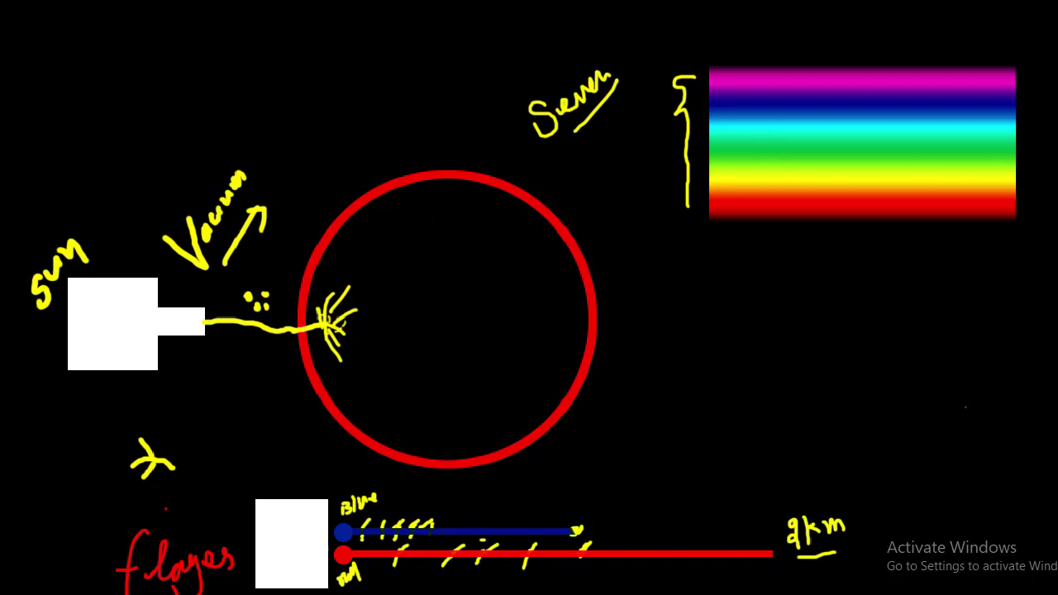
Step: Place a text insertion point on the canvas and set the type size to 36 pt
click(672, 296)
right_click(674, 296)
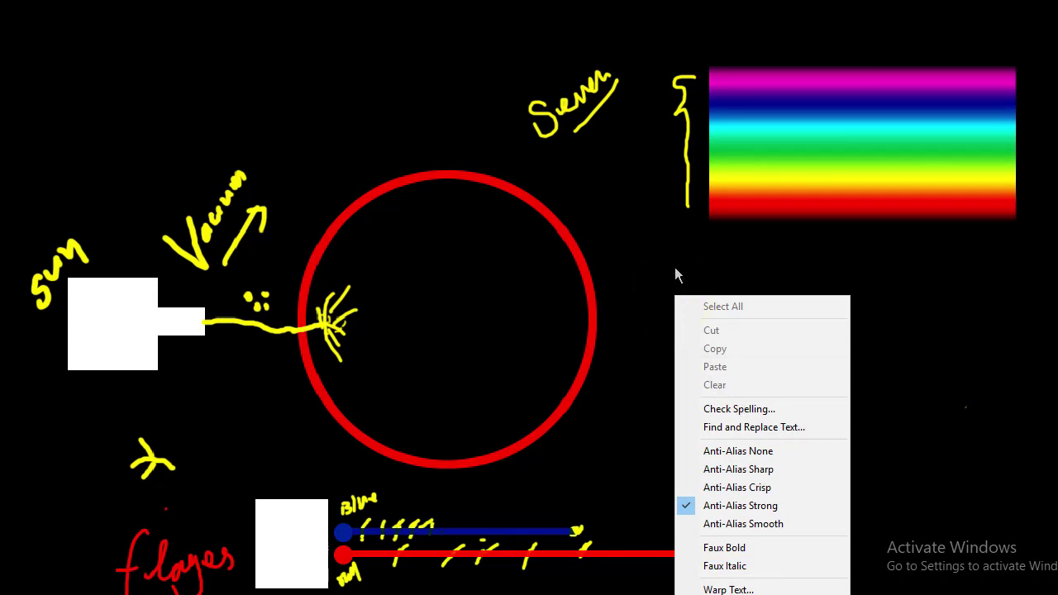
click(675, 267)
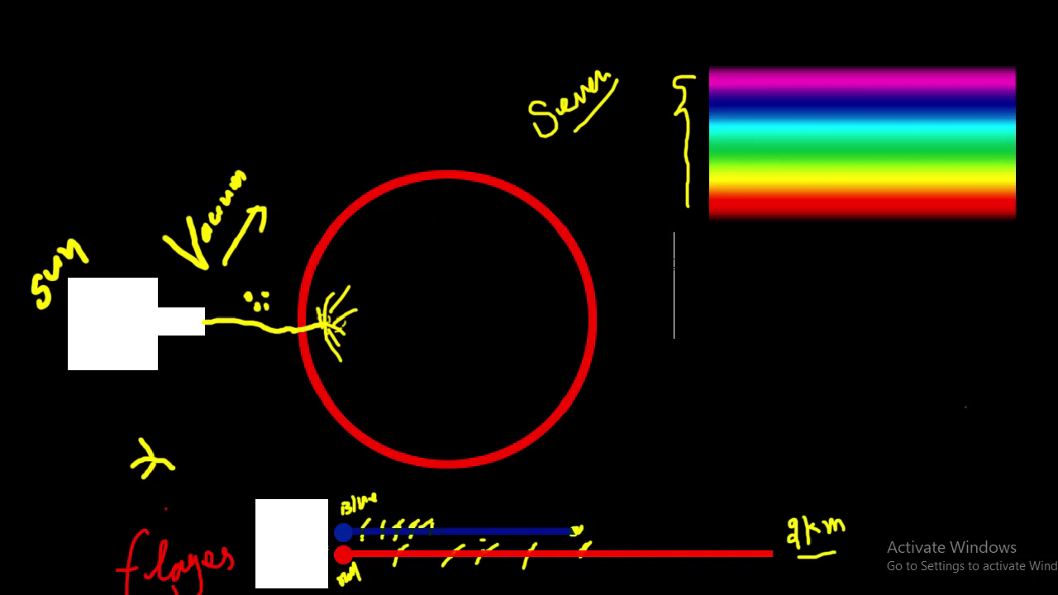
key(Tab)
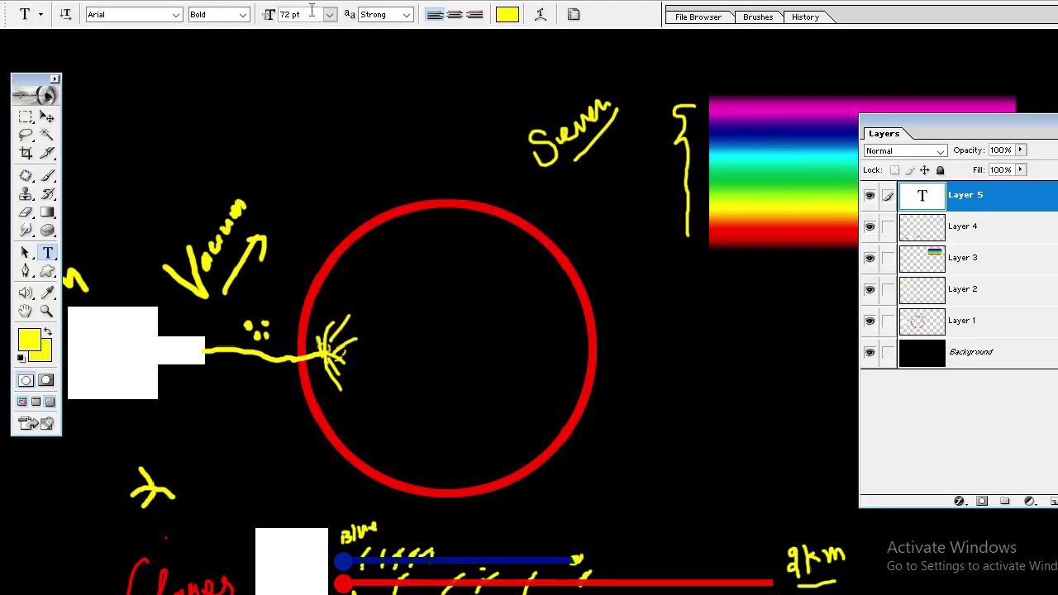
click(329, 14)
click(335, 241)
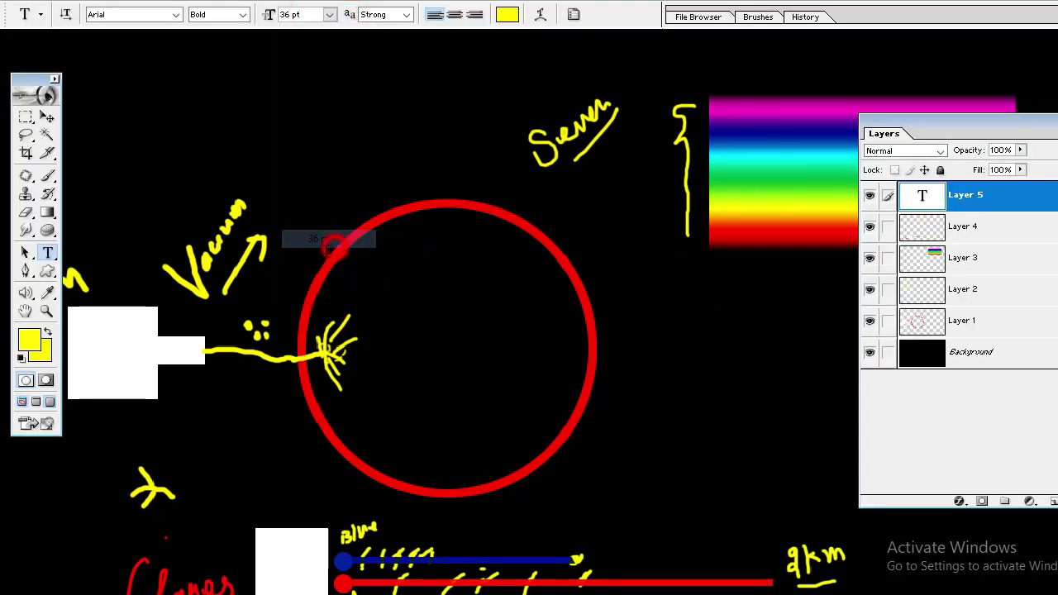
Step: Reset colours to black and white with white as foreground, and dismiss the clone stamp error
click(48, 332)
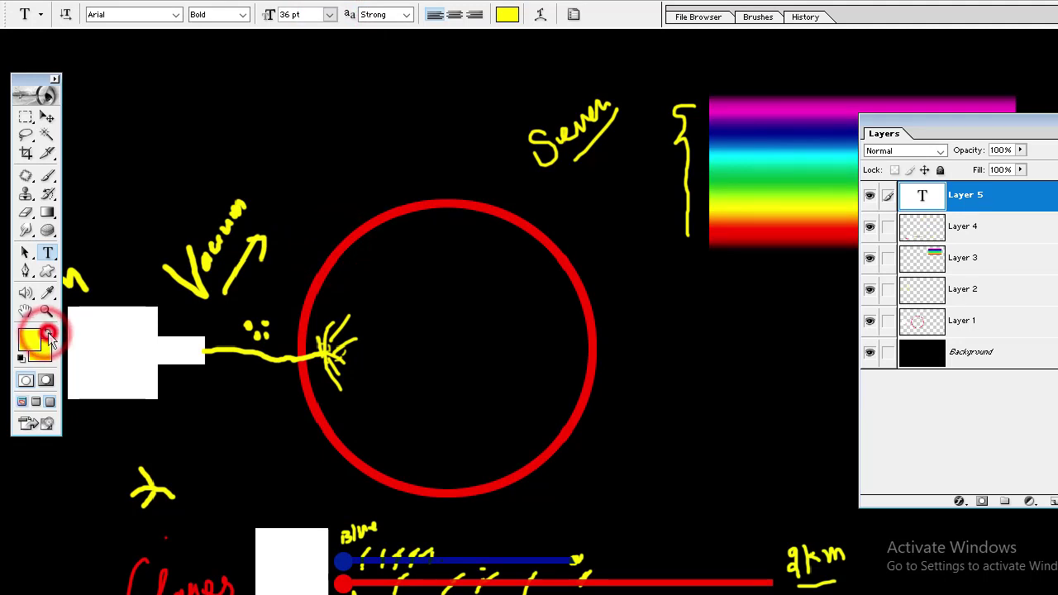
key(s)
key(d)
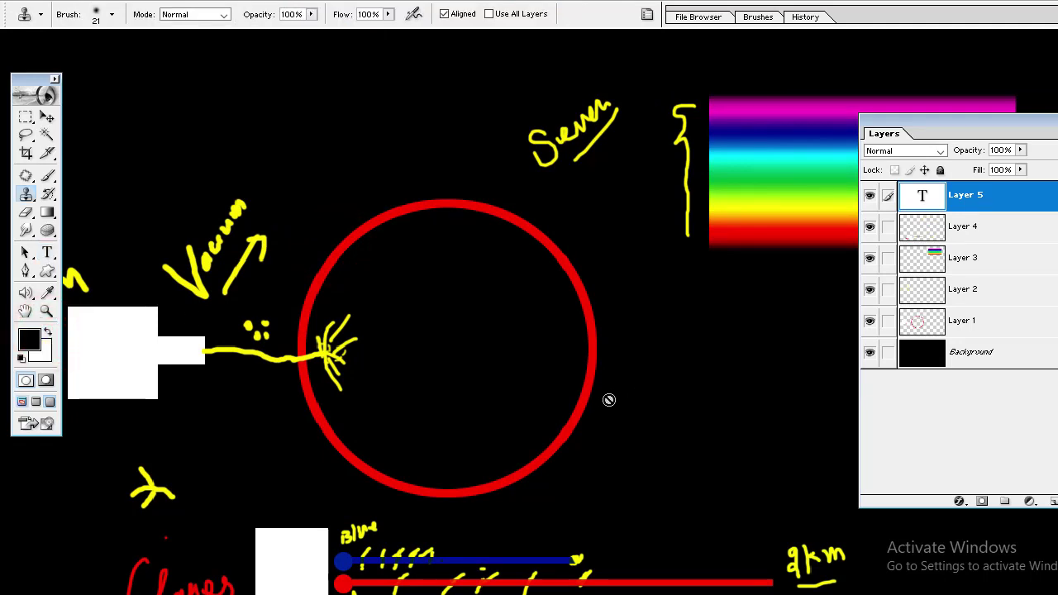
key(x)
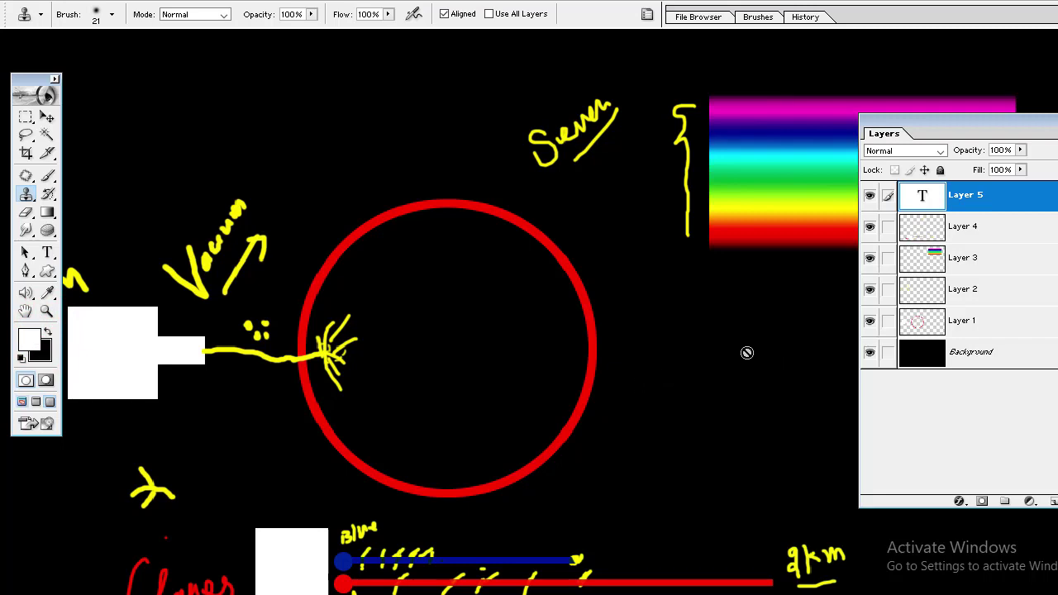
click(747, 353)
key(Return)
Step: Delete the extra text layer, hide all panels, and start a text entry right of the circle
click(1054, 501)
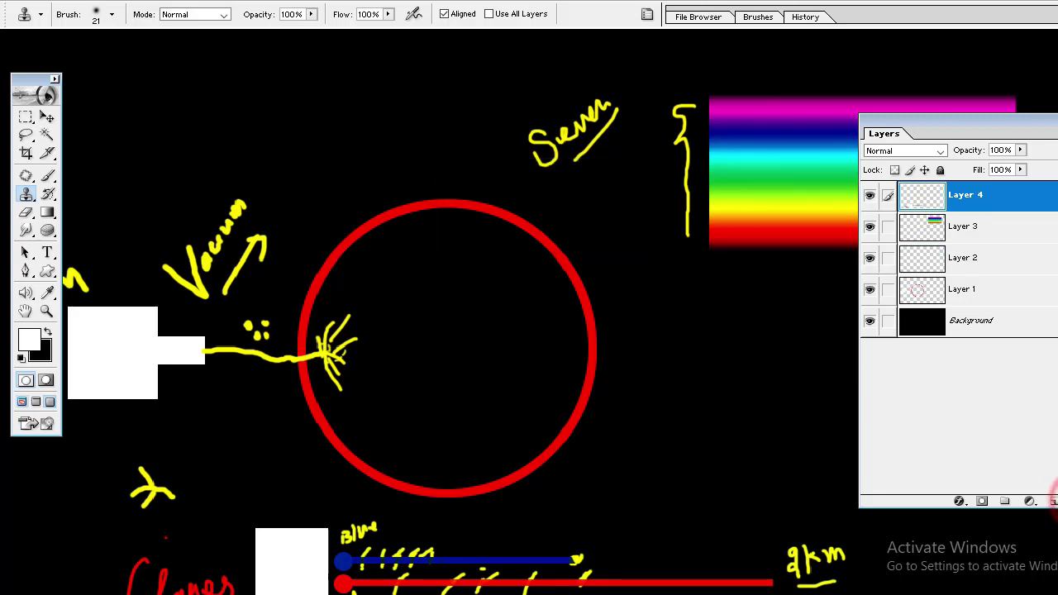
key(Tab)
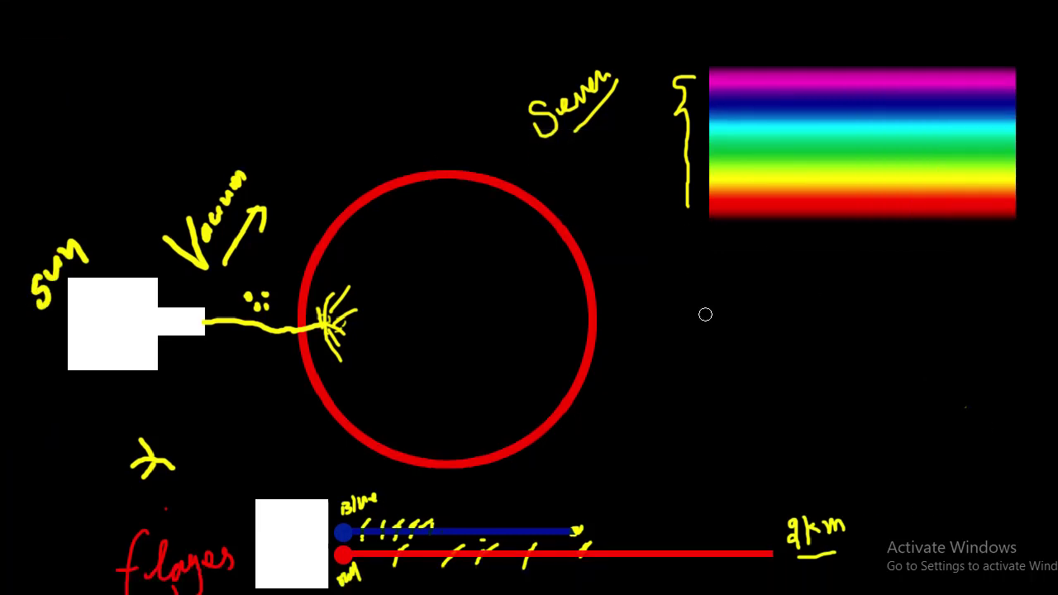
click(686, 306)
Step: Type 'vivid' and 'indgo' on separate lines, fixing the typos
text(vic)
key(BackSpace)
text(vid)
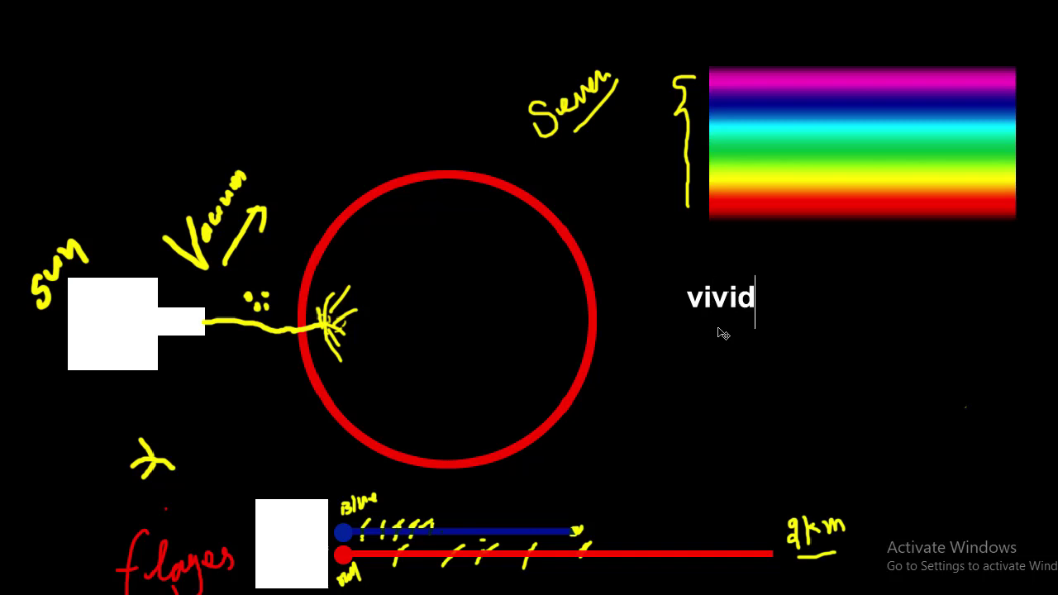
key(Return)
text(indio)
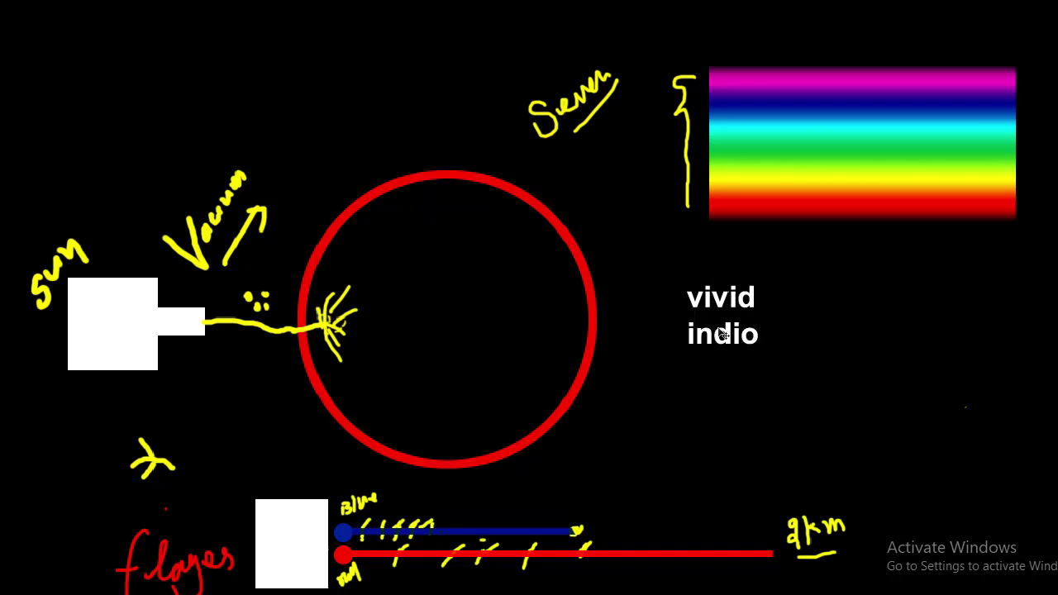
key(BackSpace)
key(BackSpace)
text(go)
key(Return)
Step: Add 'blue green', 'yellow', 'orange' and 'red' on the following lines
text(blue )
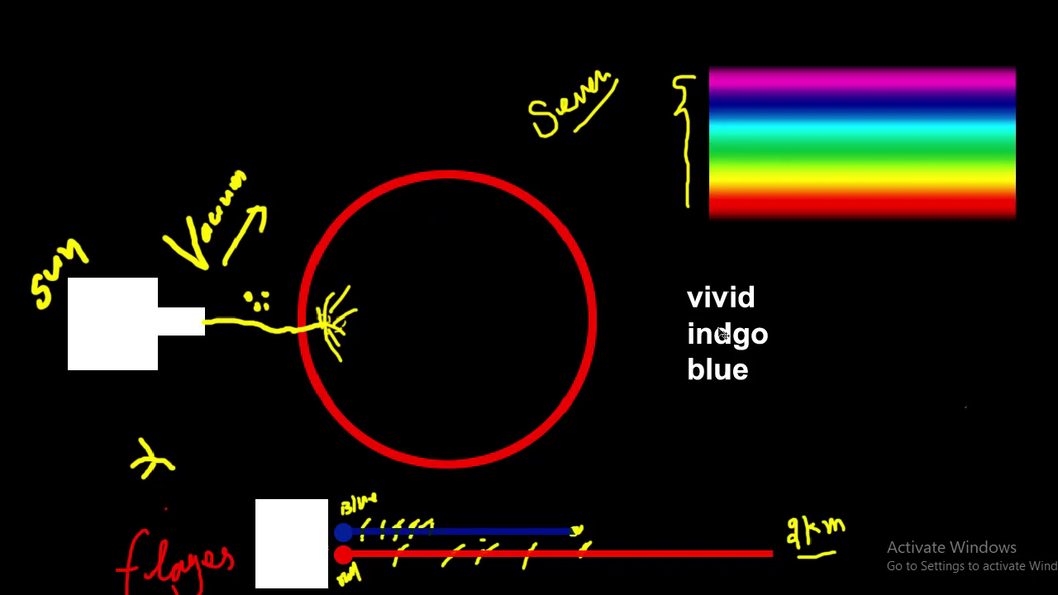
text(green)
key(Return)
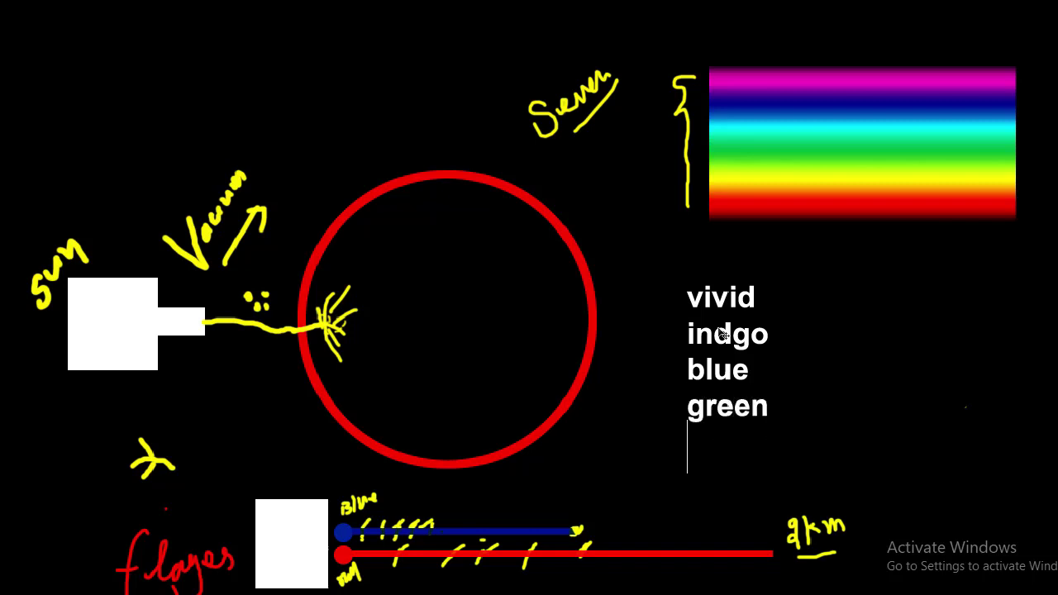
text(ye)
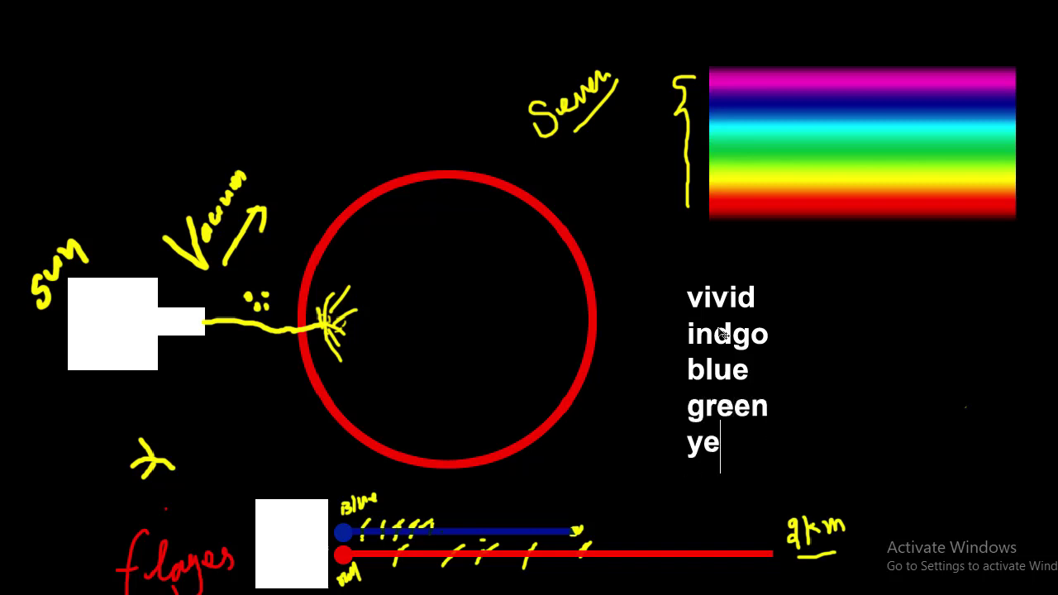
text(lo)
key(BackSpace)
text(lwo)
key(BackSpace)
key(BackSpace)
text(o)
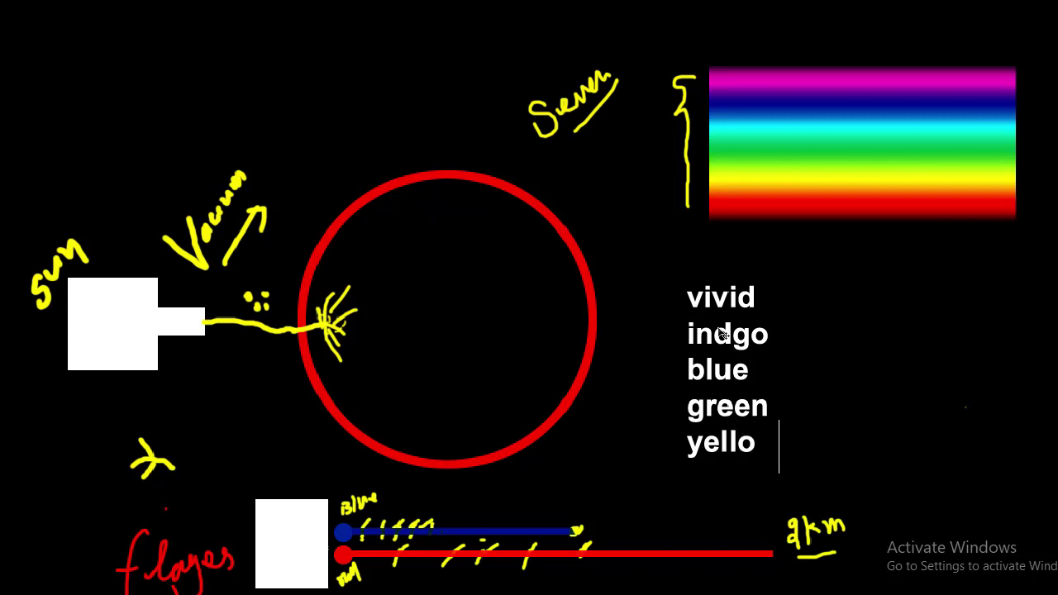
text(w)
key(Return)
text(orang)
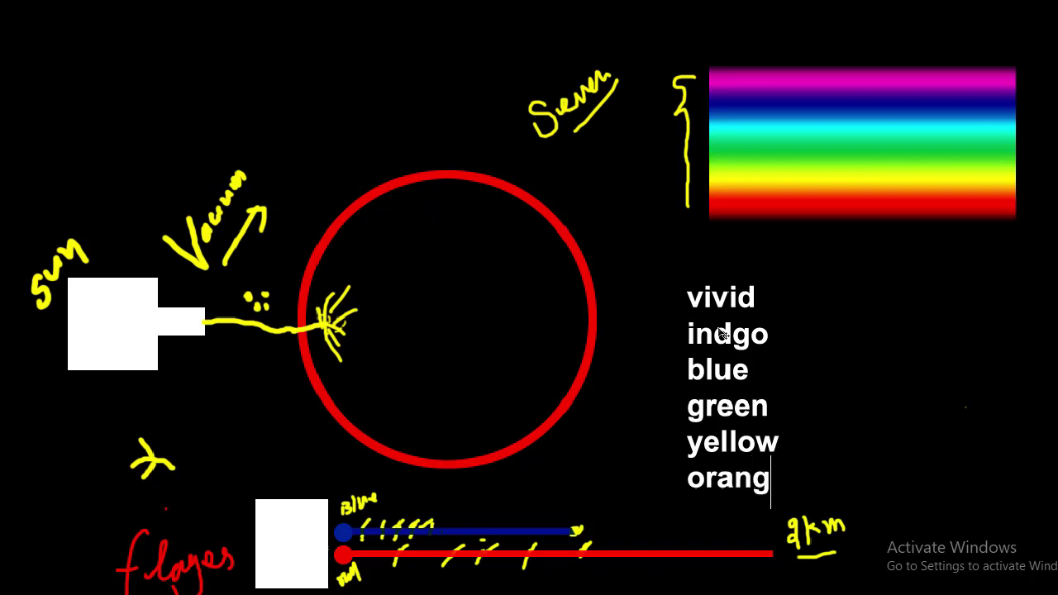
text(e)
key(Return)
text(red)
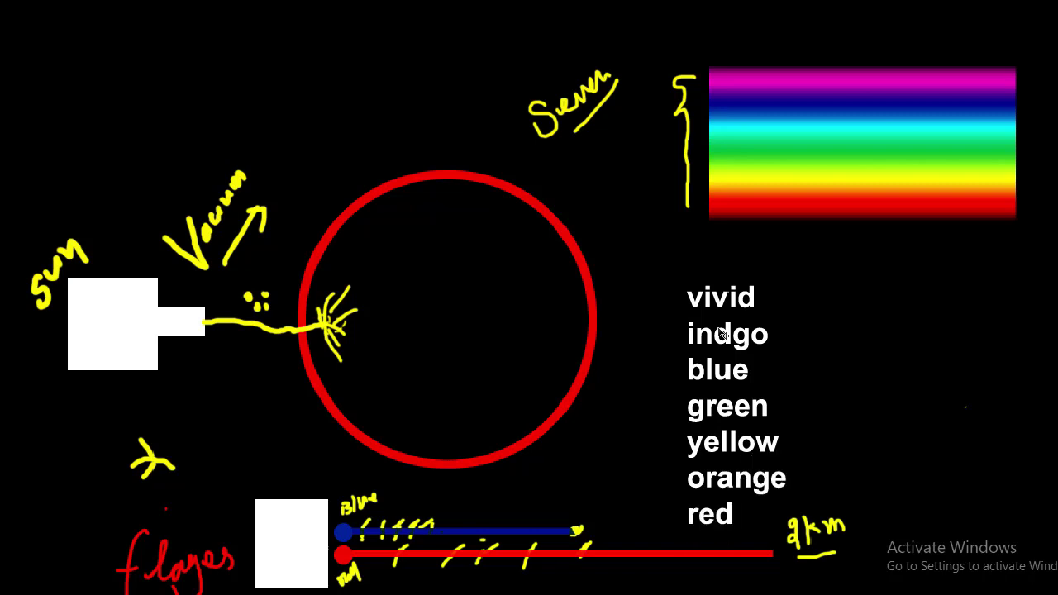
Step: Move the colour list onto the spectrum, scale it down, and place it just below the rainbow band
mouse_move(765, 420)
mouse_down()
mouse_move(813, 290)
mouse_move(736, 217)
mouse_up()
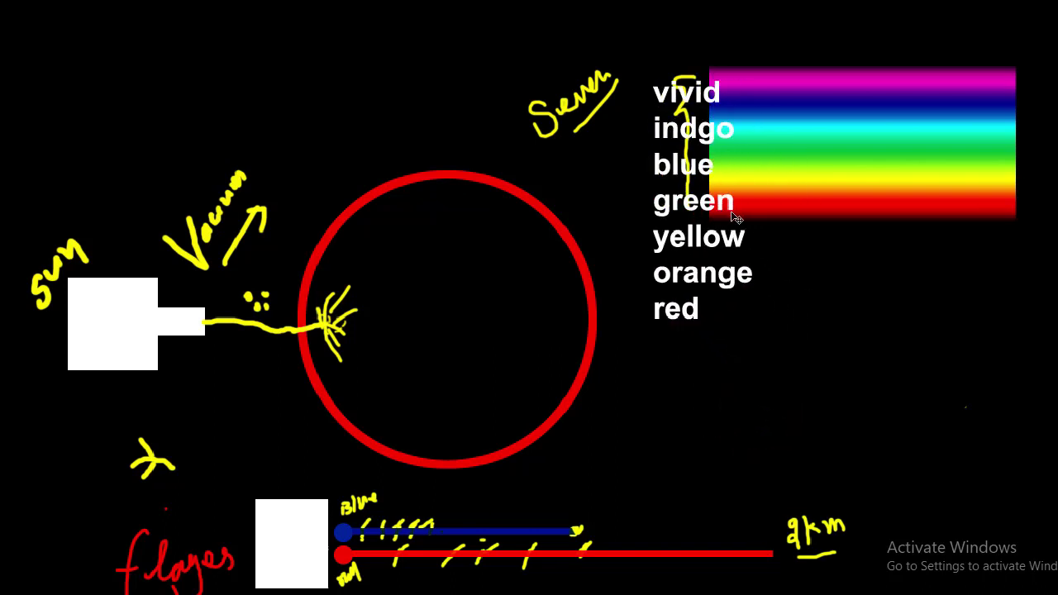
click(736, 216)
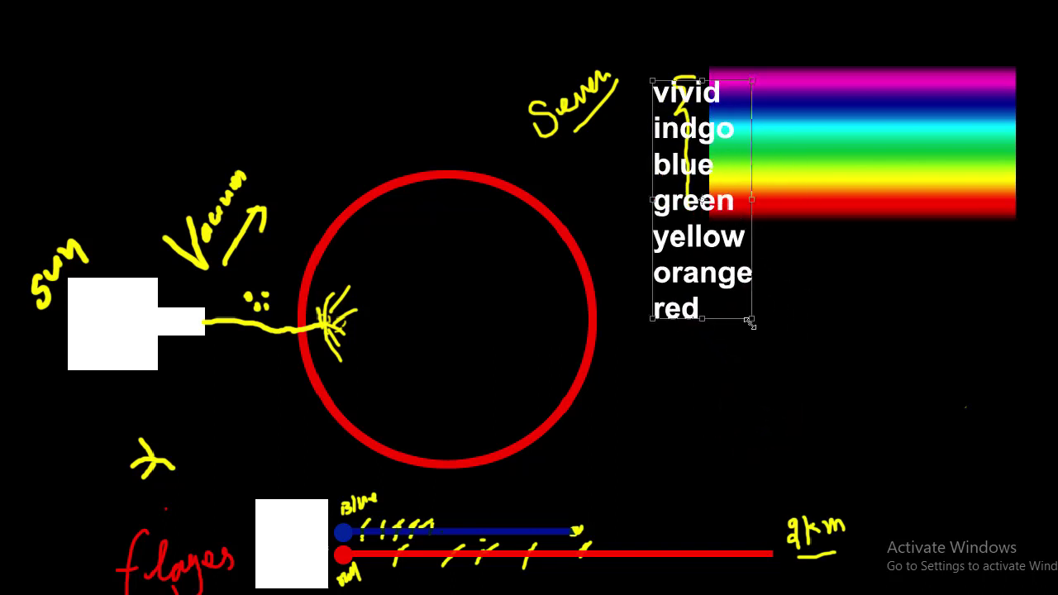
drag(751, 323, 683, 238)
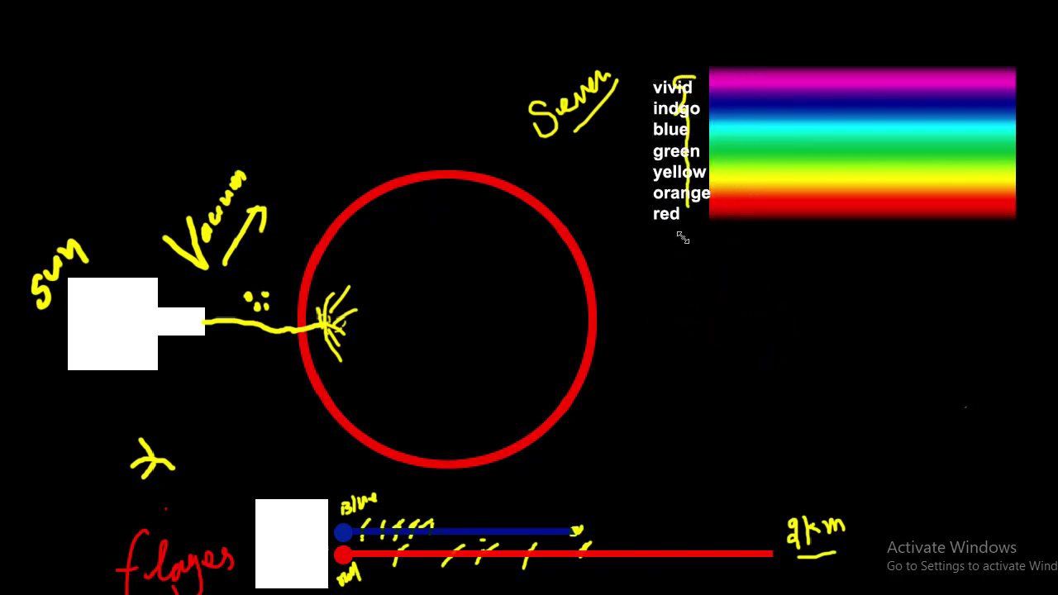
mouse_move(688, 183)
mouse_down()
mouse_move(695, 172)
mouse_move(687, 178)
mouse_up()
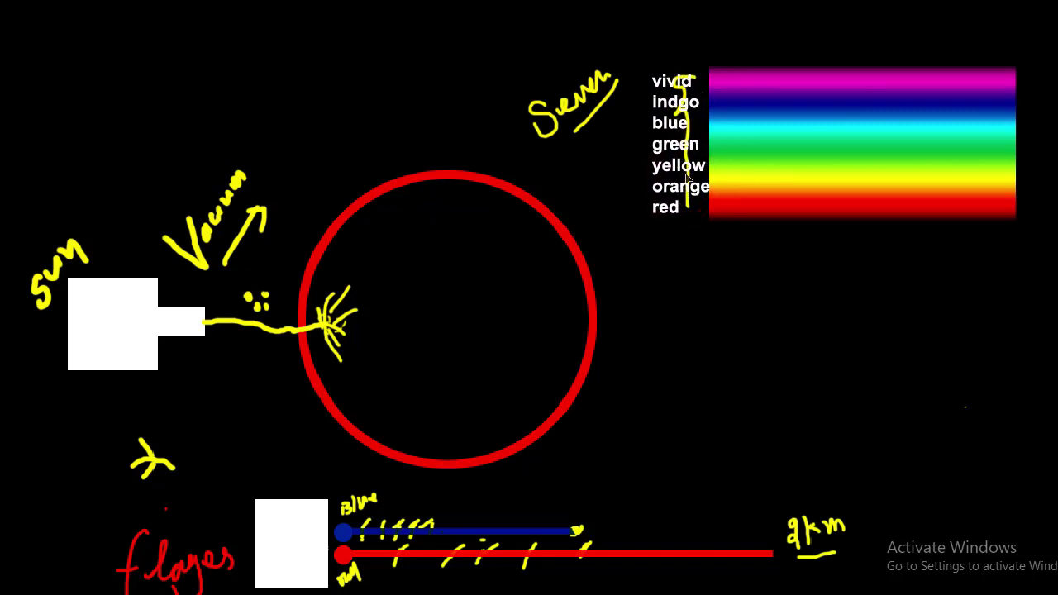
mouse_move(686, 176)
mouse_down()
mouse_move(935, 125)
mouse_move(708, 315)
mouse_up()
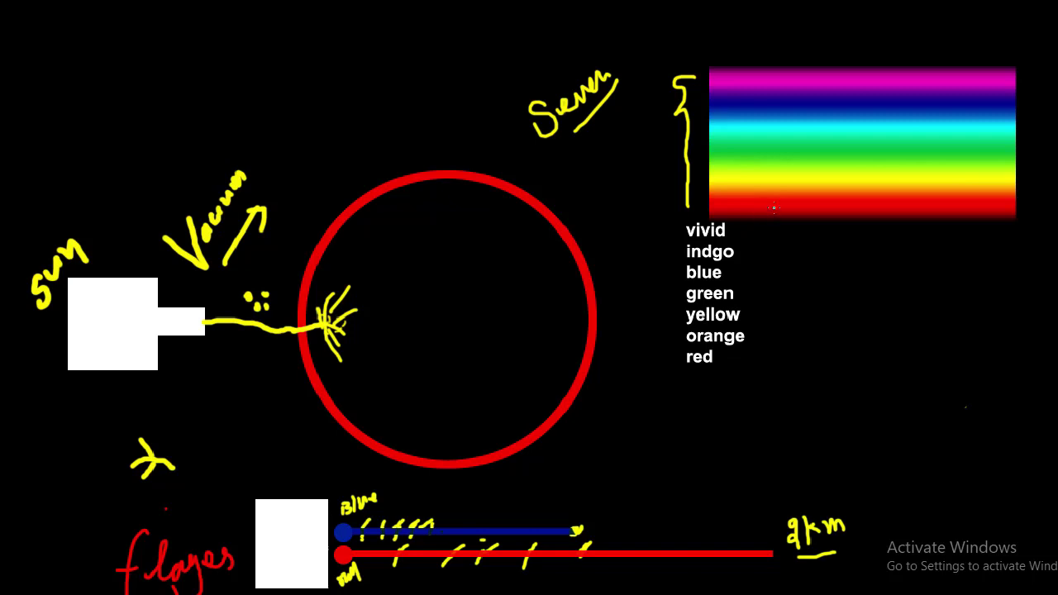
click(783, 270)
drag(684, 280, 742, 280)
click(773, 205)
drag(828, 299, 825, 300)
click(803, 449)
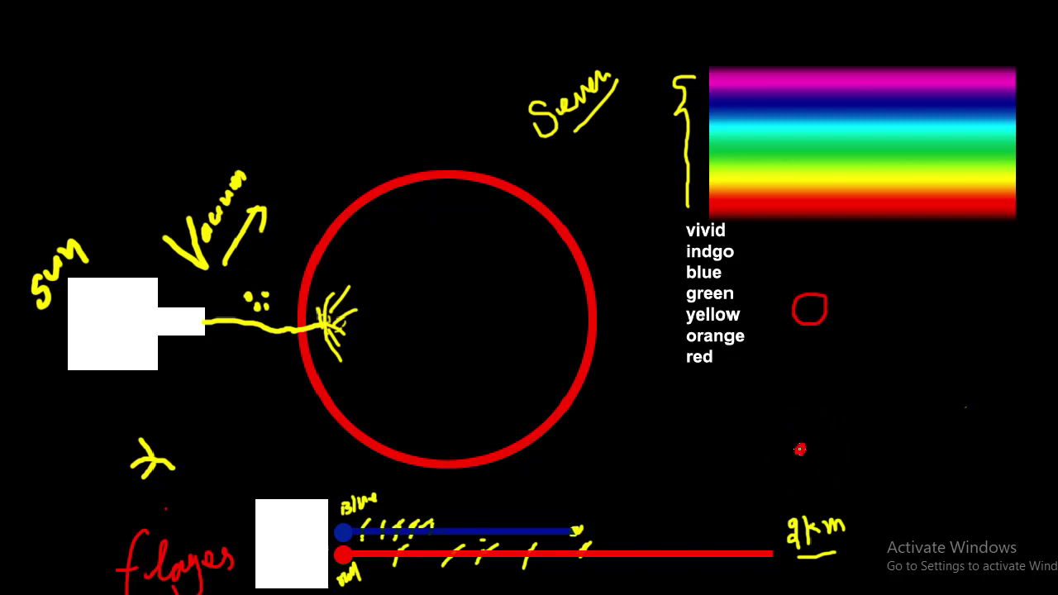
drag(805, 328, 806, 381)
click(803, 440)
drag(825, 352, 860, 374)
mouse_move(863, 335)
mouse_down()
mouse_move(869, 374)
mouse_move(876, 352)
mouse_move(893, 374)
mouse_move(922, 352)
mouse_move(941, 353)
mouse_up()
drag(837, 395, 947, 372)
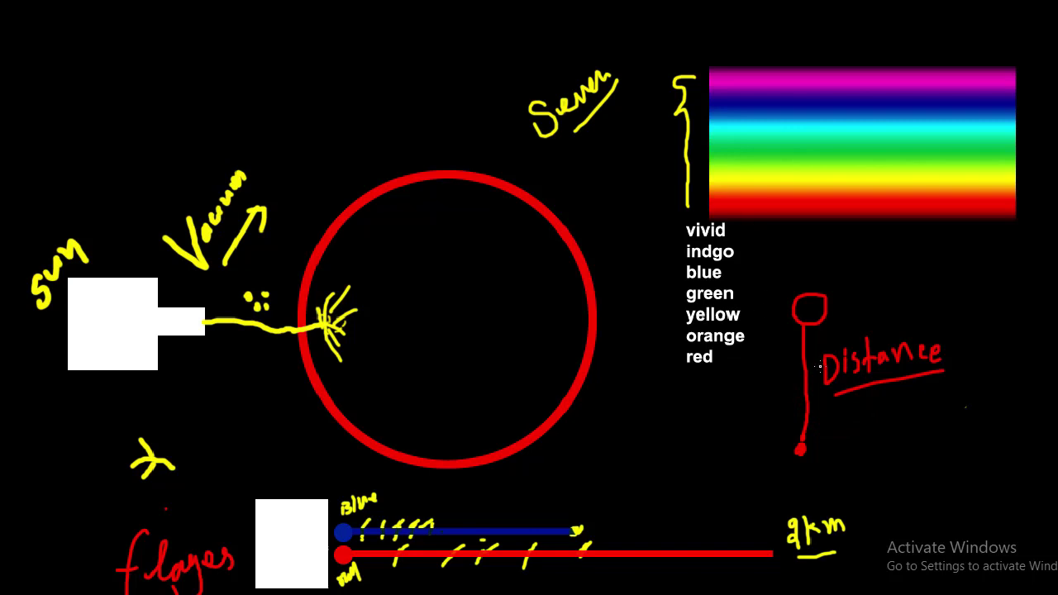
drag(835, 394, 883, 382)
key(ctrl+z)
key(ctrl+z)
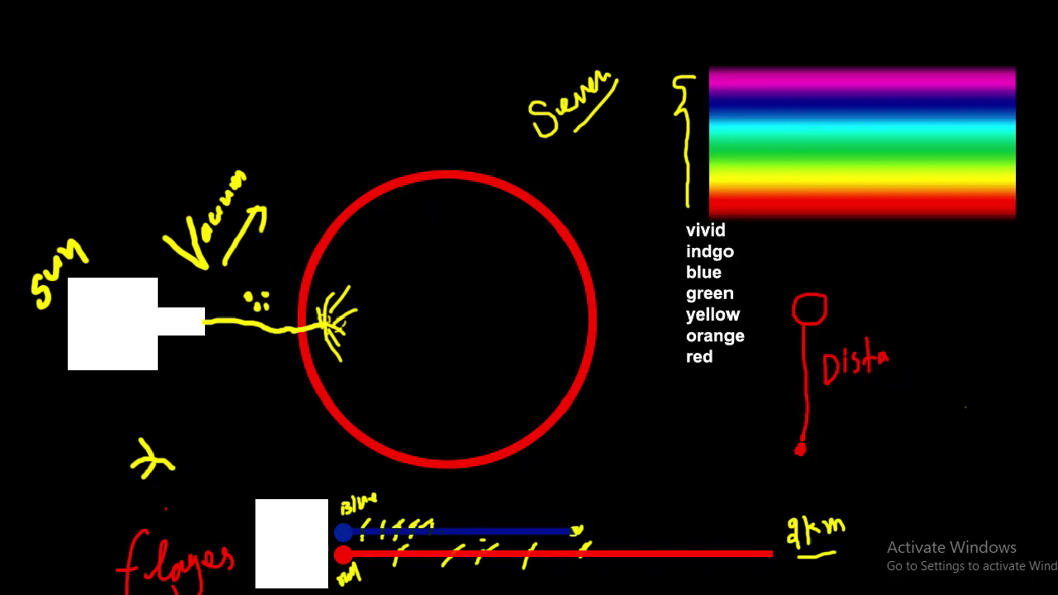
key(ctrl+z)
key(ctrl+z)
key(ctrl+z)
key(ctrl+z)
key(ctrl+z)
key(ctrl+z)
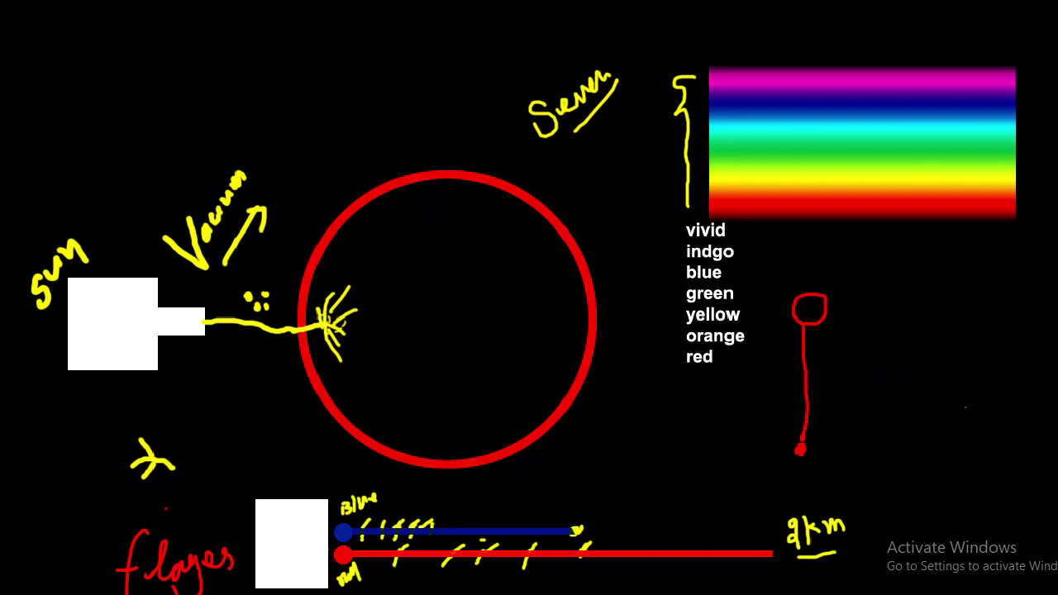
key(ctrl+z)
key(ctrl+z)
key(ctrl+z)
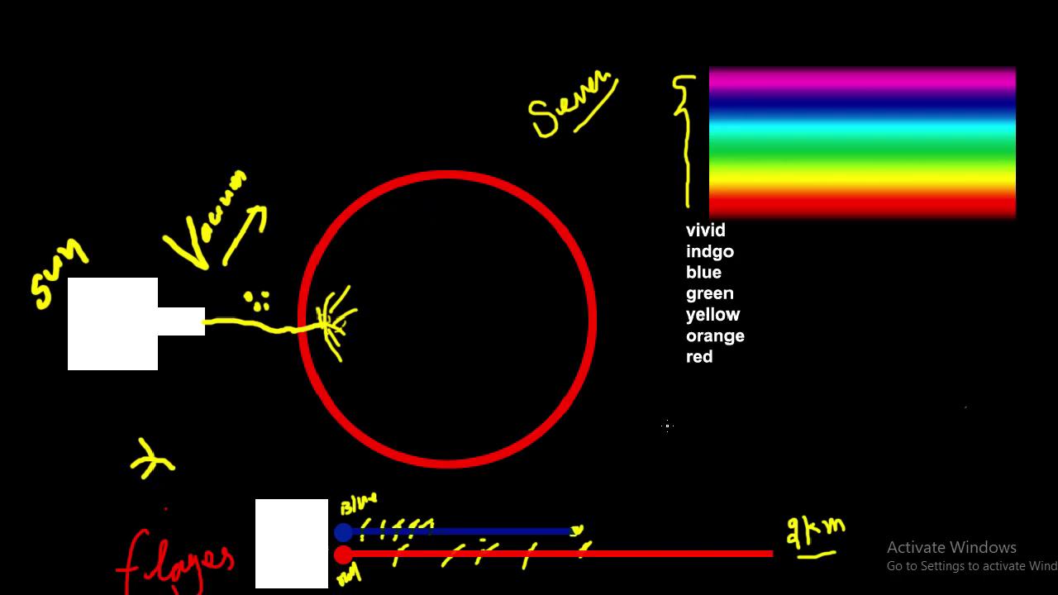
Step: Draw a red bracket left of the list spanning vivid down to yellow
click(616, 432)
click(1042, 414)
drag(675, 225, 674, 270)
drag(674, 318, 676, 325)
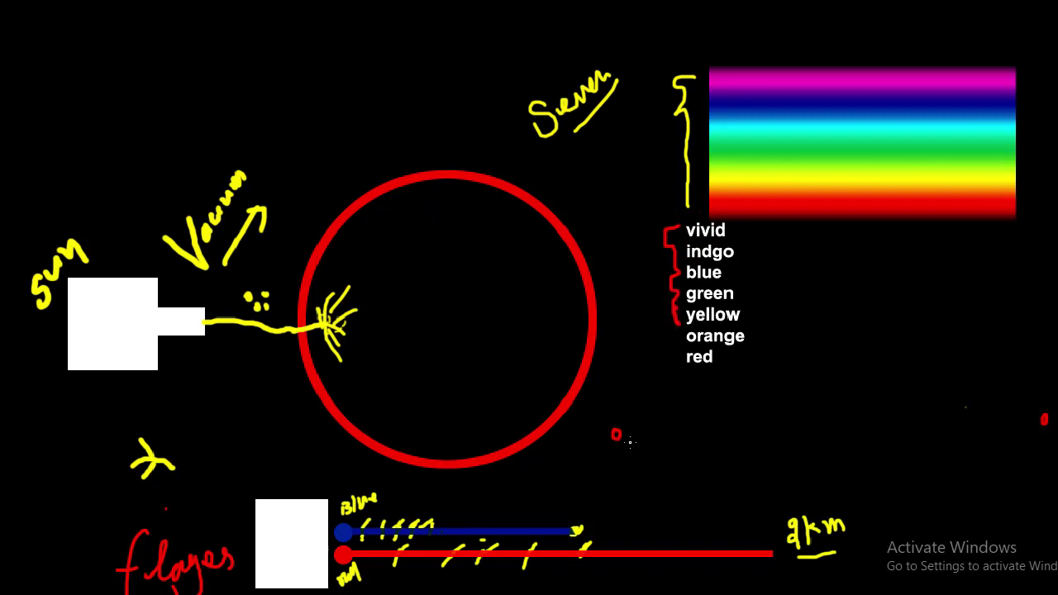
Step: Draw a red box around yellow–red and a long red line, then undo both
click(617, 434)
drag(755, 304, 662, 306)
mouse_move(757, 305)
mouse_down()
mouse_move(758, 336)
mouse_move(643, 312)
mouse_up()
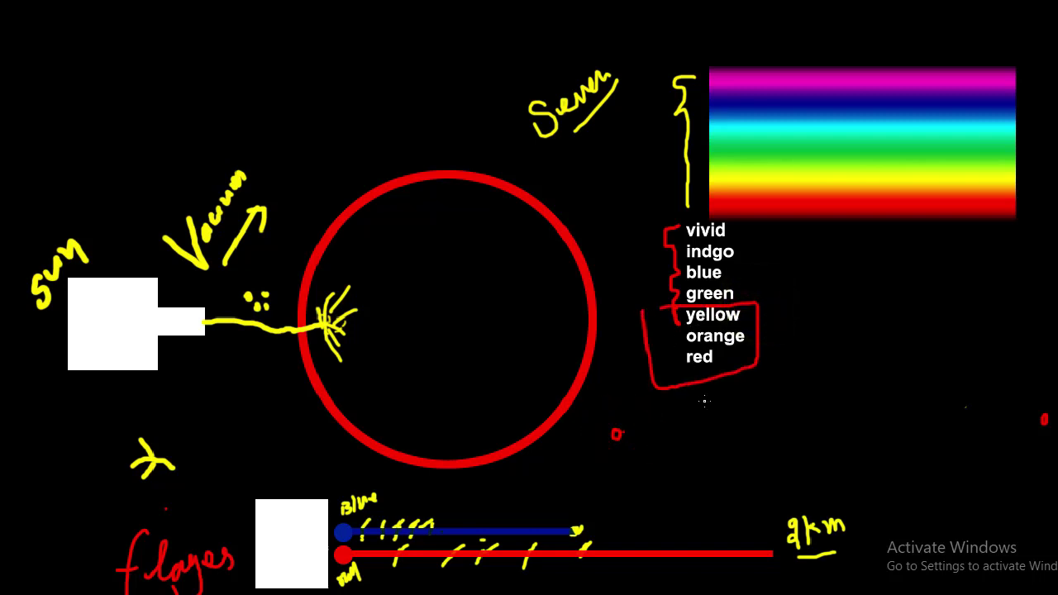
drag(618, 434, 871, 422)
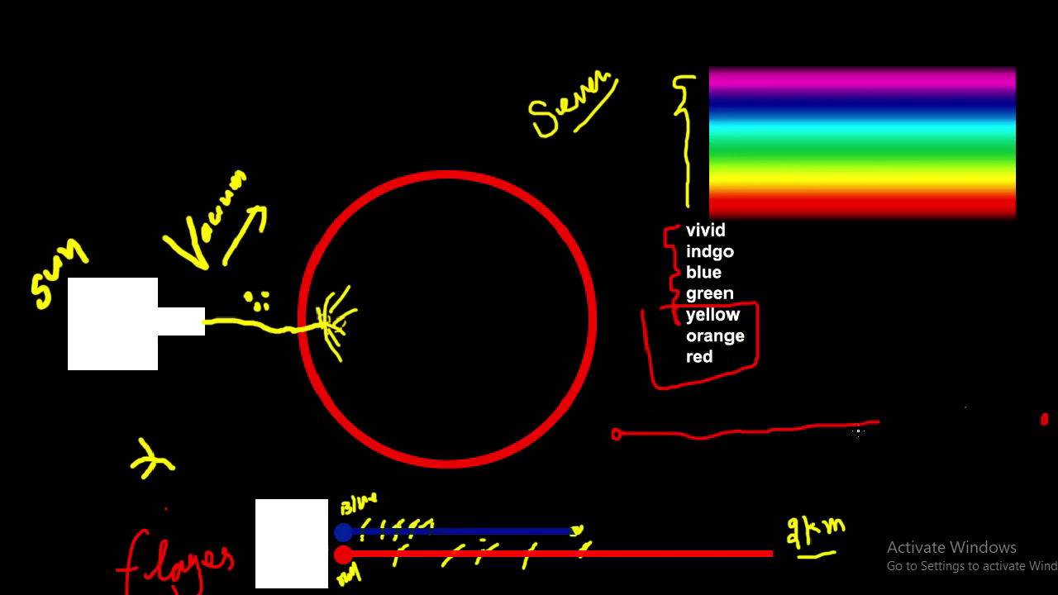
drag(860, 432, 1024, 420)
click(1044, 420)
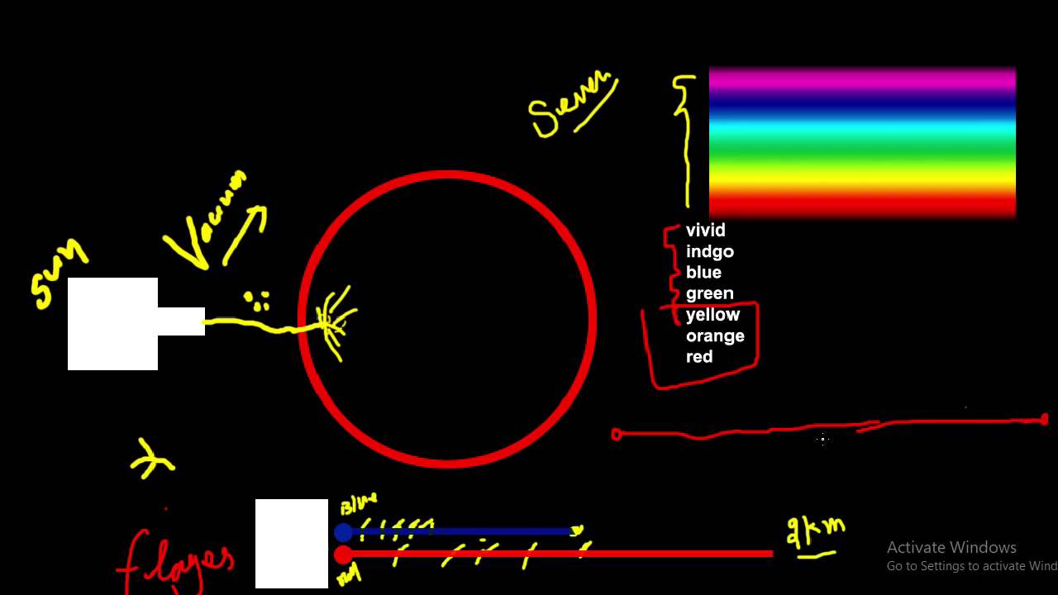
key(ctrl+z)
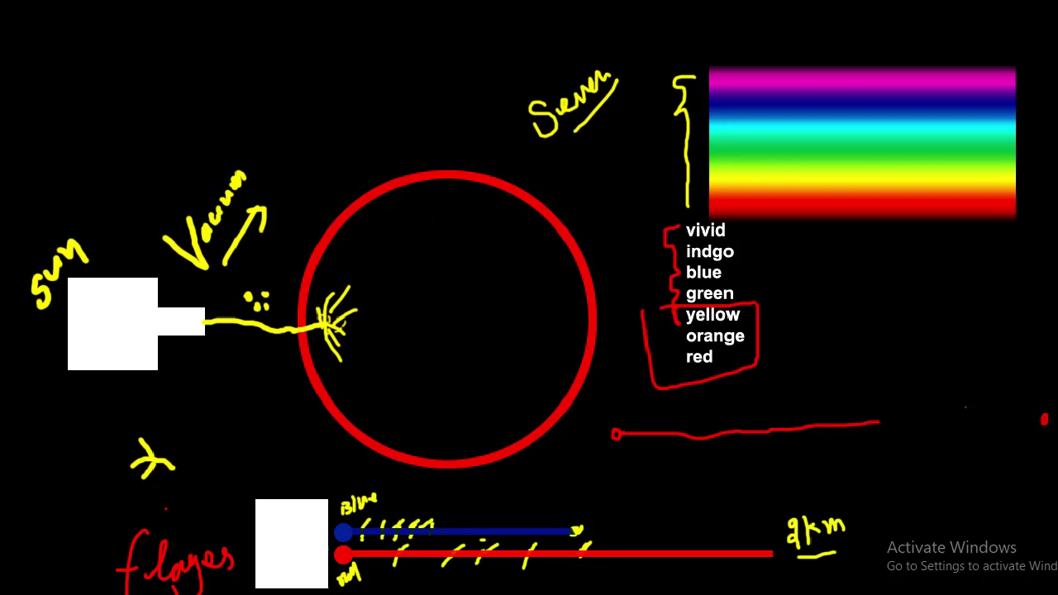
key(ctrl+z)
key(ctrl+z)
key(ctrl+z)
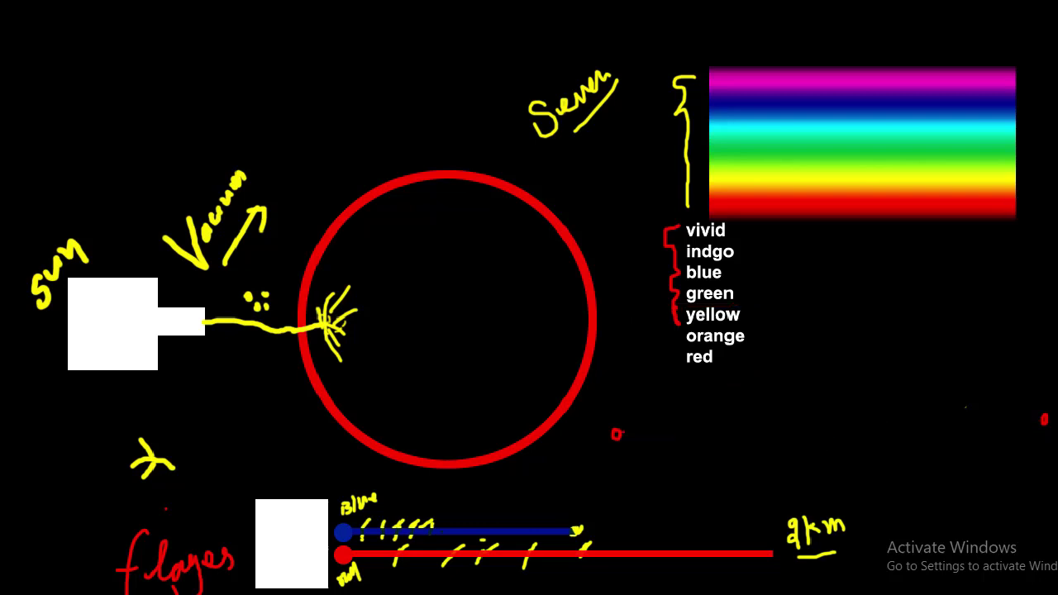
key(ctrl+z)
key(ctrl+z)
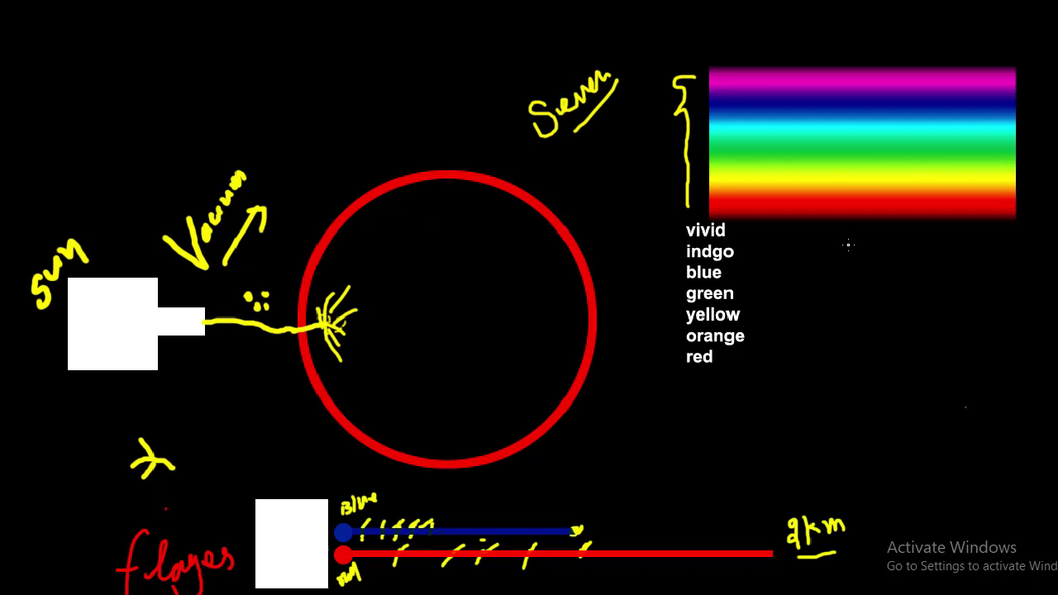
Step: Draw a red scribble, a letter B and a loop right of the list, then undo them
mouse_move(843, 362)
mouse_down()
mouse_move(837, 381)
mouse_move(838, 372)
mouse_up()
mouse_move(867, 335)
mouse_down()
mouse_move(867, 378)
mouse_move(889, 345)
mouse_move(901, 350)
mouse_up()
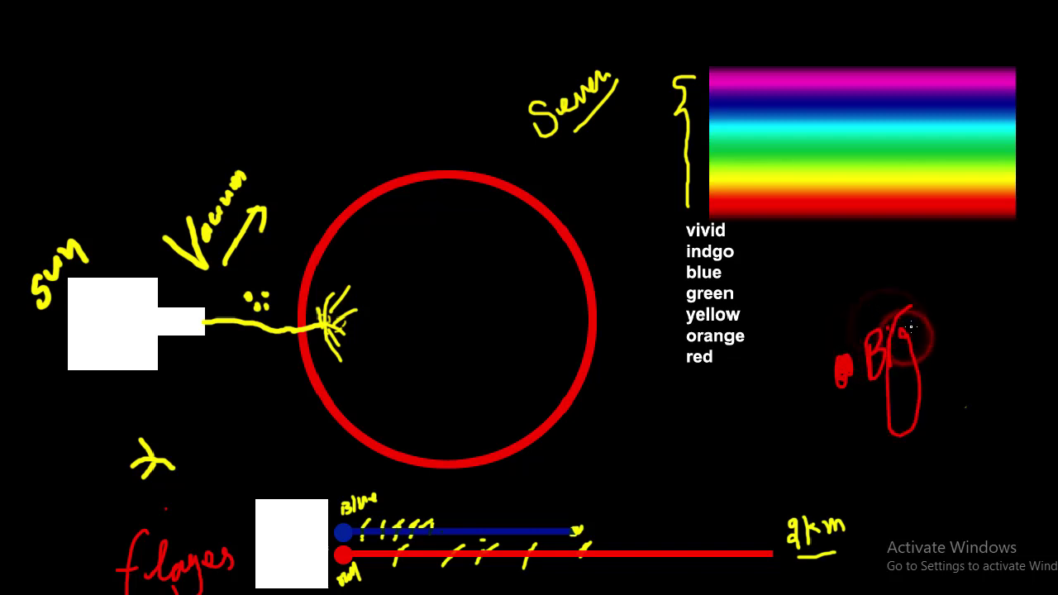
key(ctrl+z)
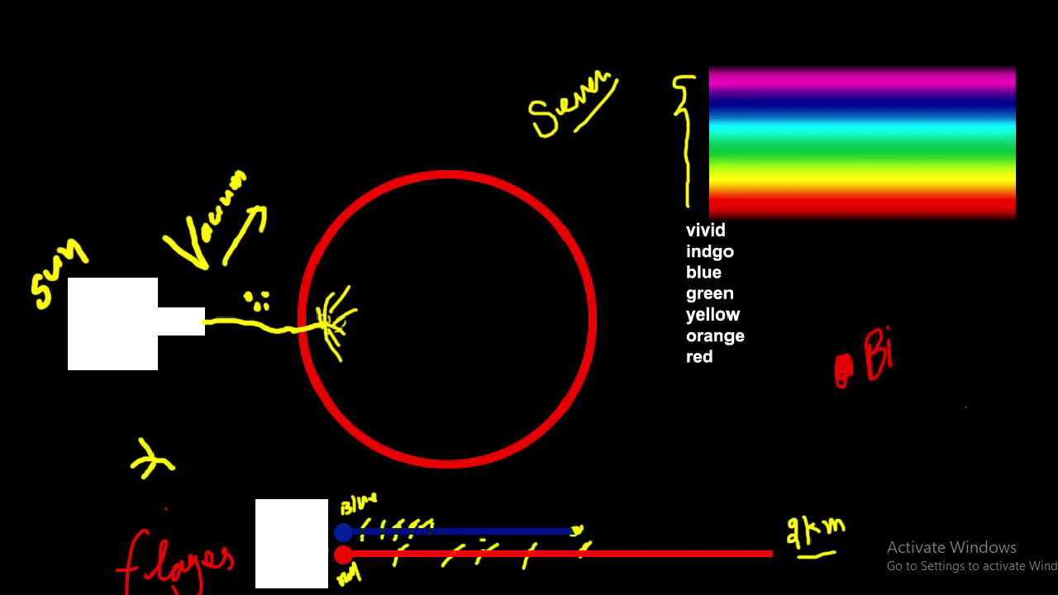
key(ctrl+z)
key(ctrl+z)
key(ctrl+z)
key(ctrl+z)
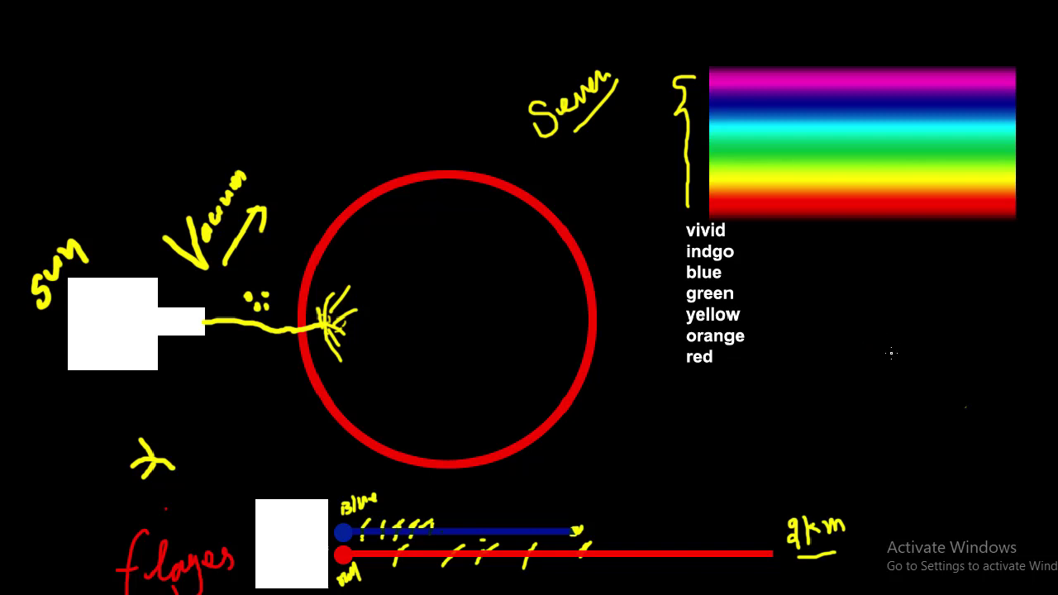
drag(865, 363, 879, 400)
key(ctrl+z)
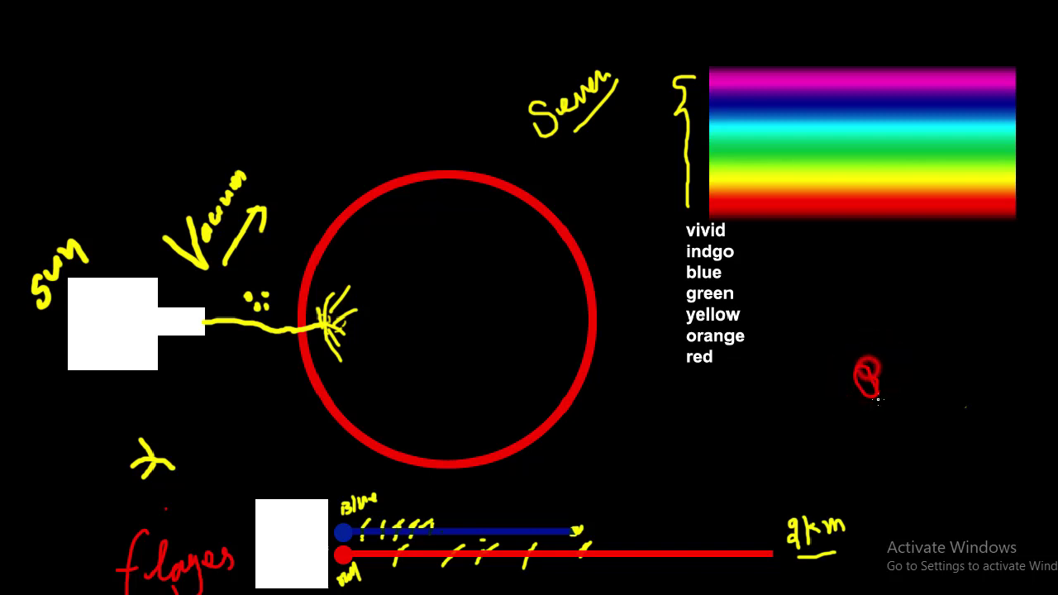
Step: Draw and undo a red 9-shaped stroke and a short vertical stroke
key(ctrl+z)
key(ctrl+z)
drag(846, 389, 846, 377)
key(ctrl+z)
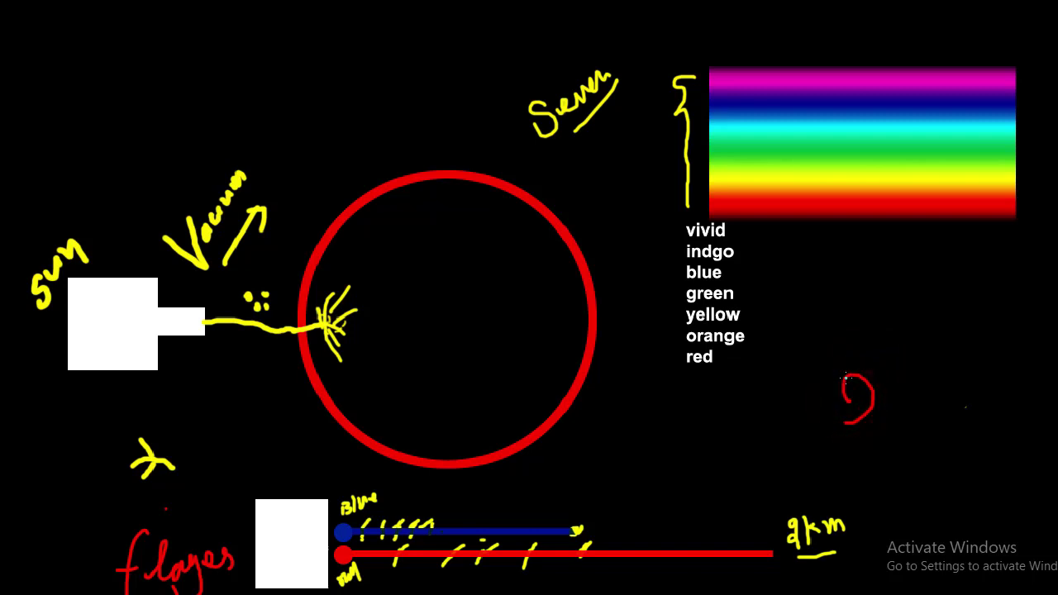
key(ctrl+z)
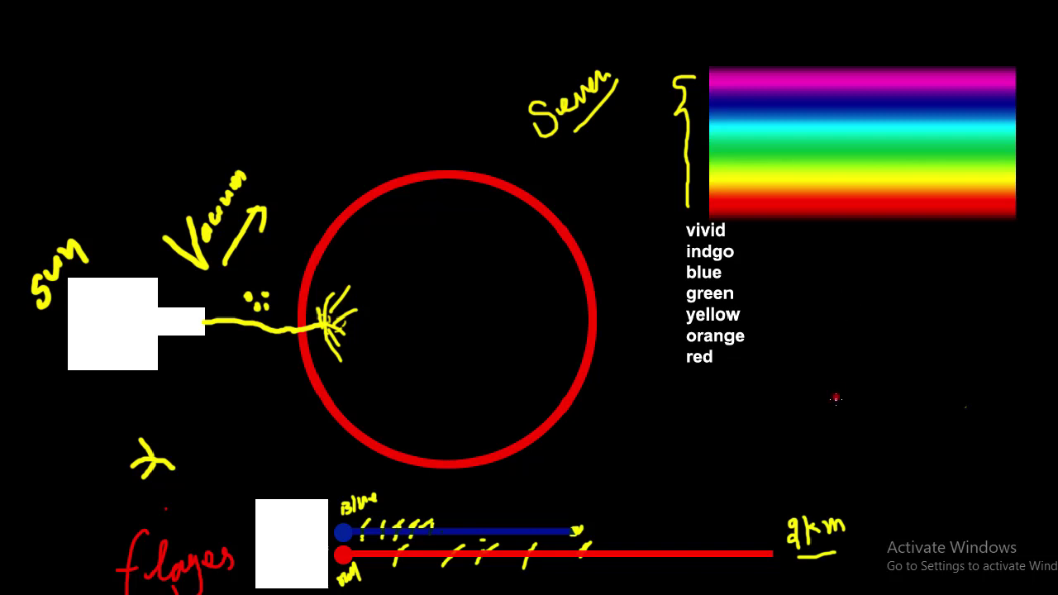
drag(836, 397, 837, 422)
key(ctrl+z)
key(ctrl+z)
Step: Sketch a red U shape with a zigzag inside, a small ring above, and a line down from it
drag(791, 340, 951, 325)
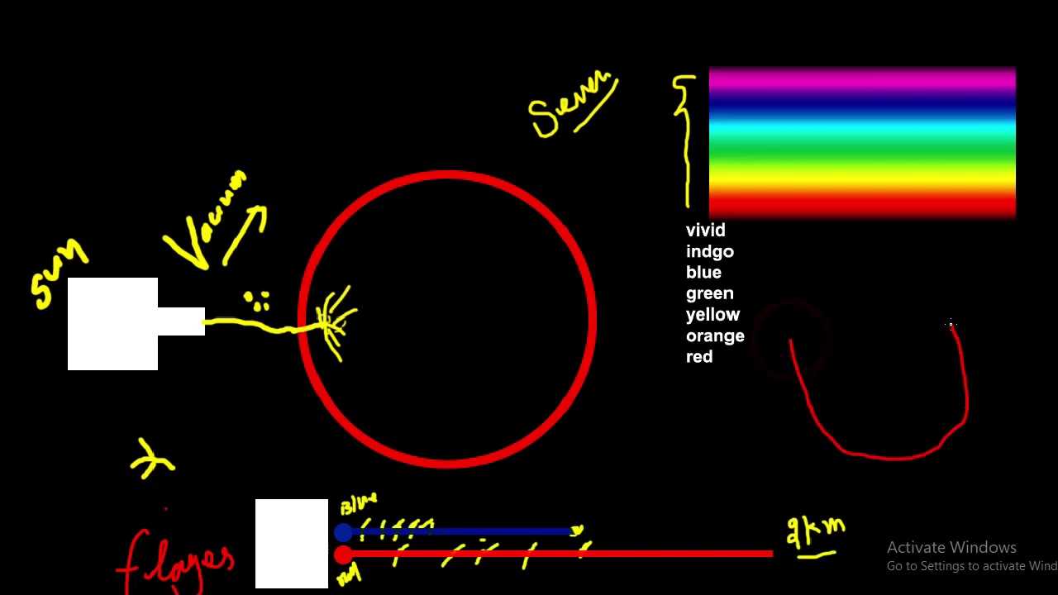
drag(929, 378, 844, 418)
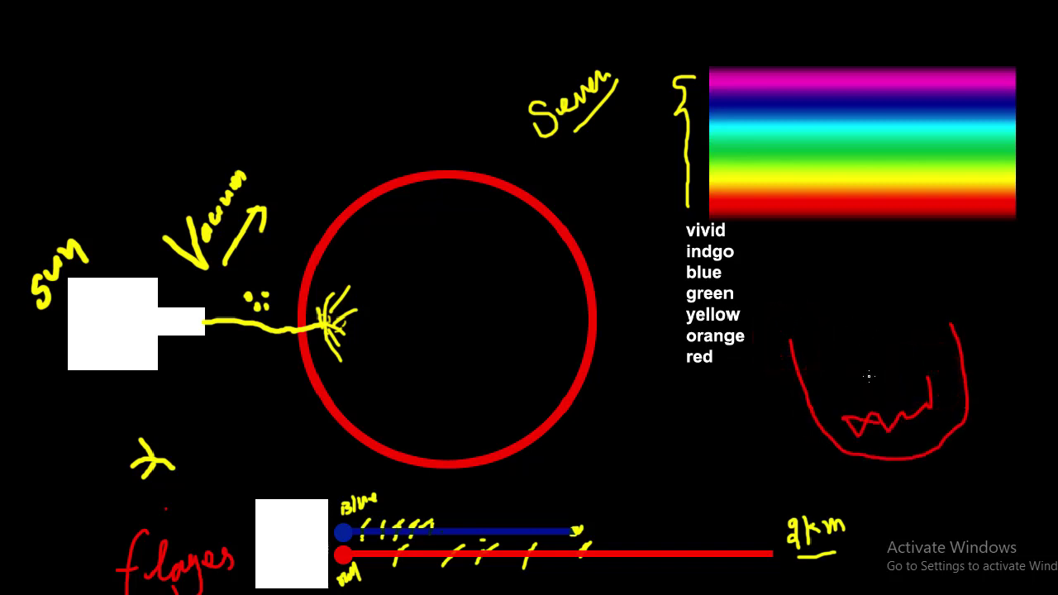
drag(865, 337, 848, 242)
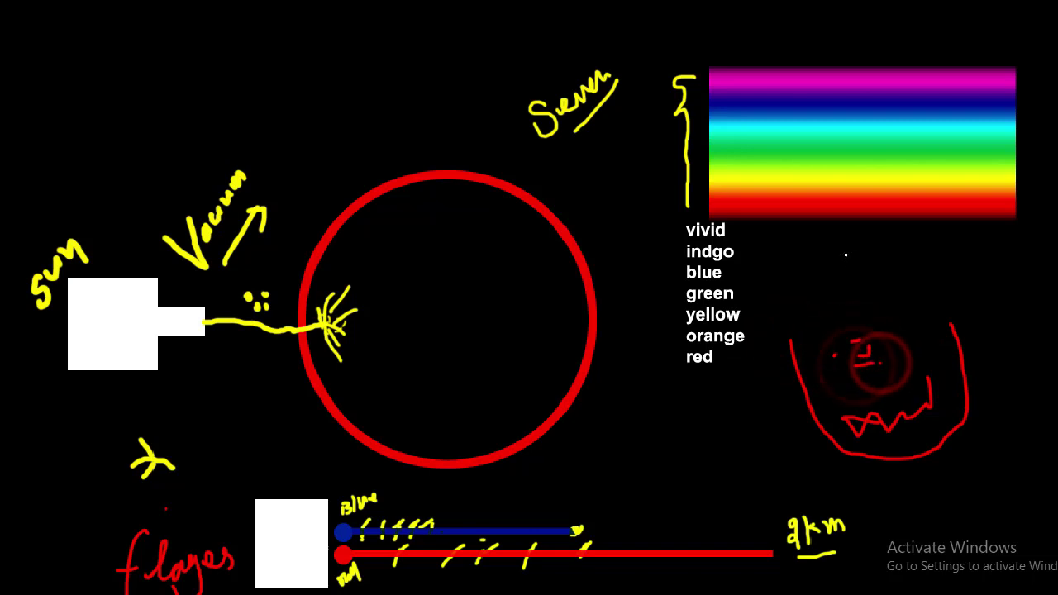
mouse_move(846, 252)
mouse_down()
mouse_move(858, 327)
mouse_move(833, 355)
mouse_move(868, 339)
mouse_up()
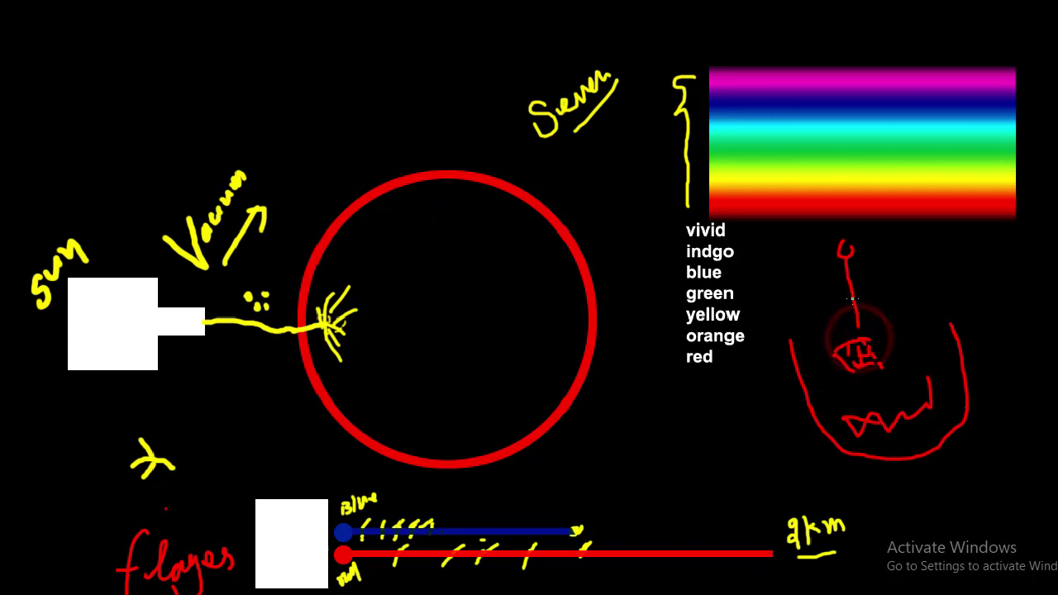
Step: Circle the top of the red line, then undo the extra marks inside the sketch
mouse_move(846, 241)
mouse_down()
mouse_move(844, 252)
mouse_move(890, 243)
mouse_move(910, 252)
mouse_up()
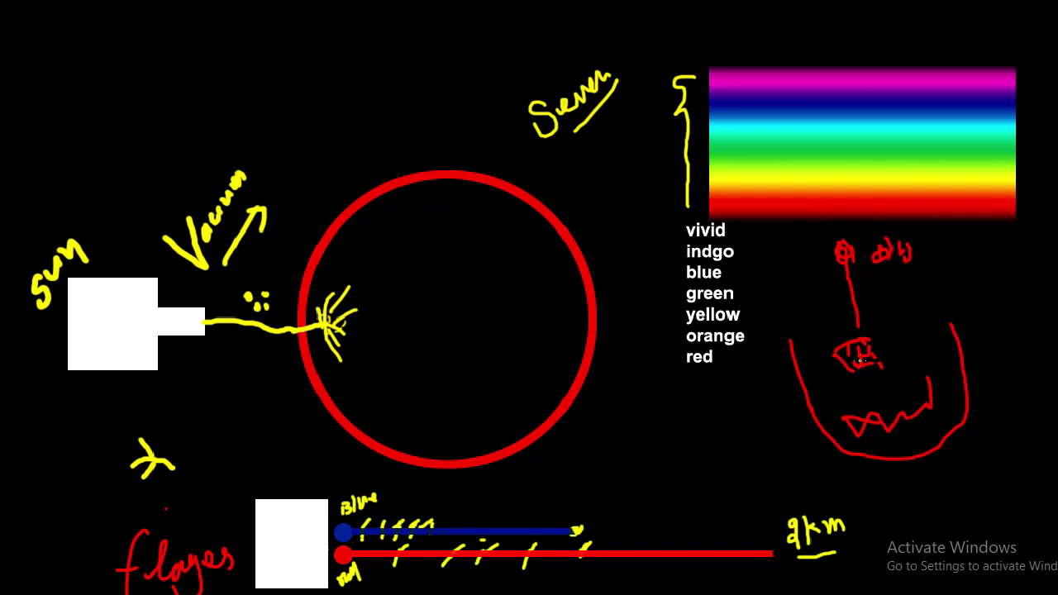
click(862, 349)
key(ctrl+z)
key(ctrl+z)
key(ctrl+z)
key(ctrl+z)
key(ctrl+z)
key(ctrl+z)
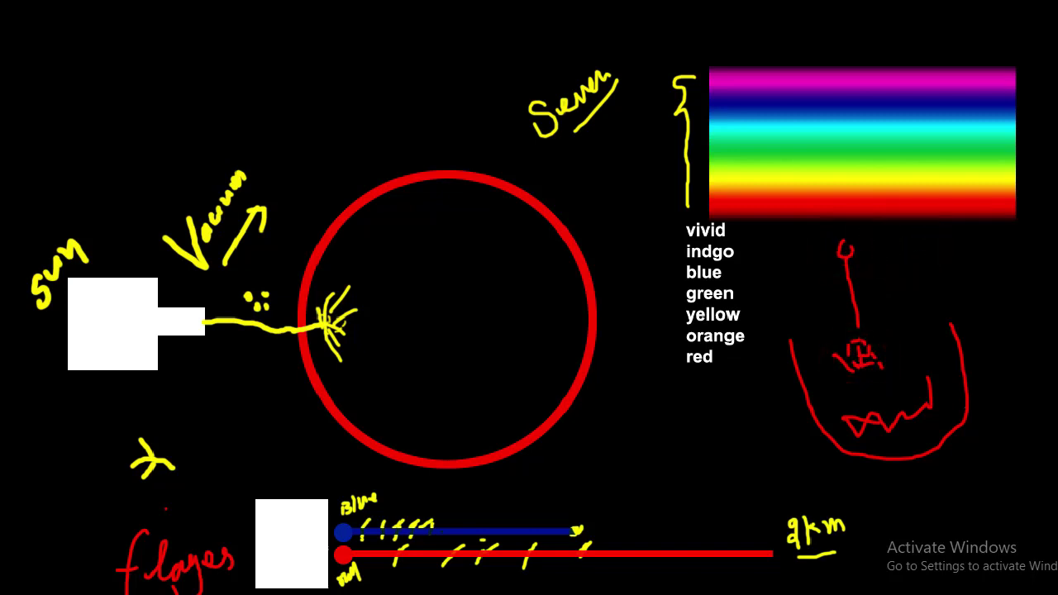
key(ctrl+z)
key(ctrl+z)
key(ctrl+z)
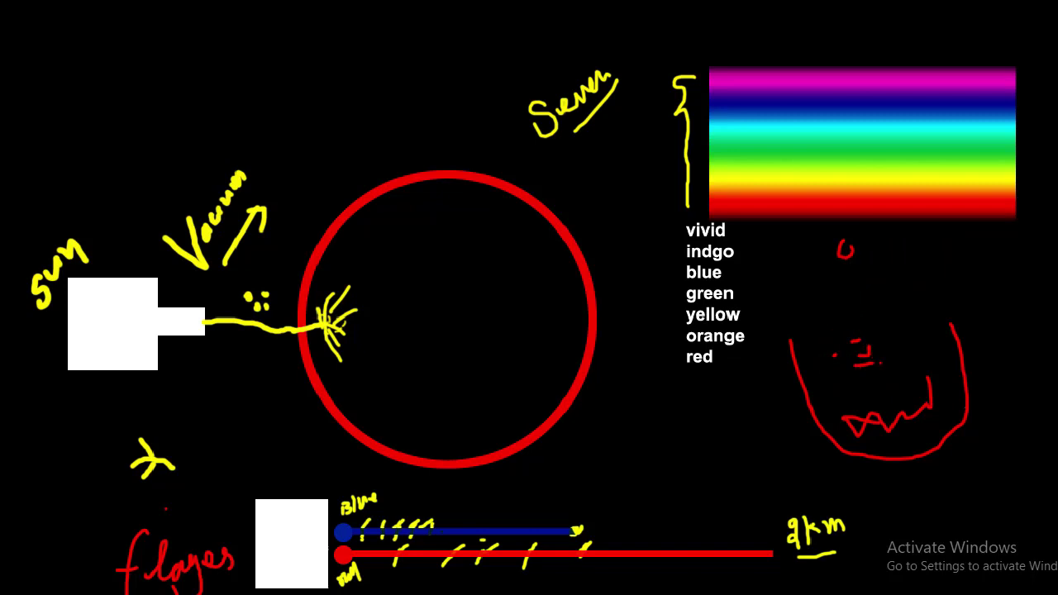
key(ctrl+z)
Step: Erase the red U-shaped sketch, then handwrite a red word beside the list and undo it
key(e)
mouse_move(794, 357)
mouse_down()
mouse_move(878, 401)
mouse_move(943, 323)
mouse_up()
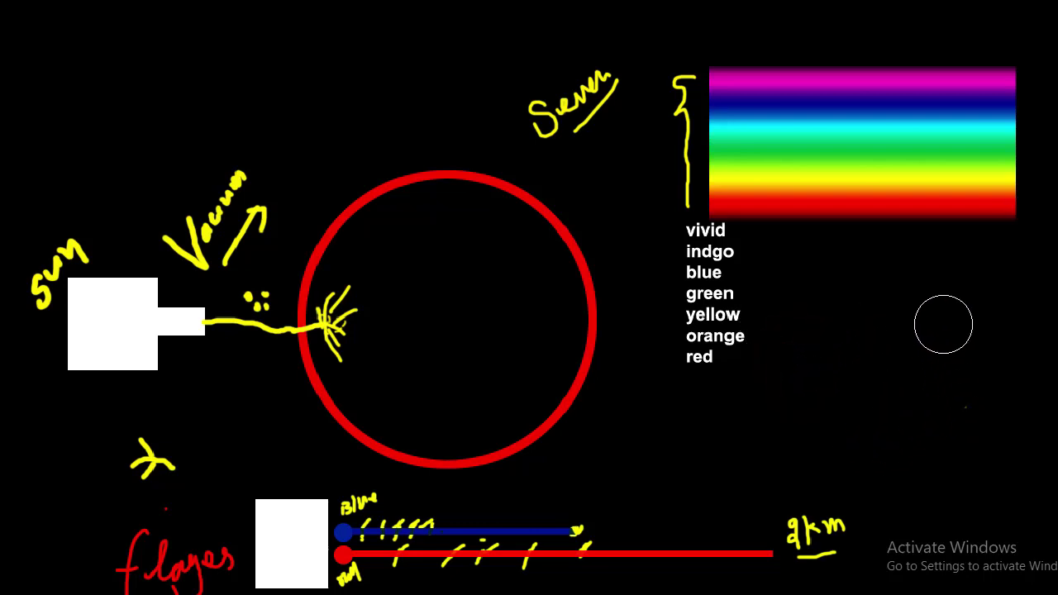
key(p)
mouse_move(818, 349)
mouse_down()
mouse_move(830, 379)
mouse_move(854, 354)
mouse_move(864, 364)
mouse_move(893, 354)
mouse_move(819, 398)
mouse_up()
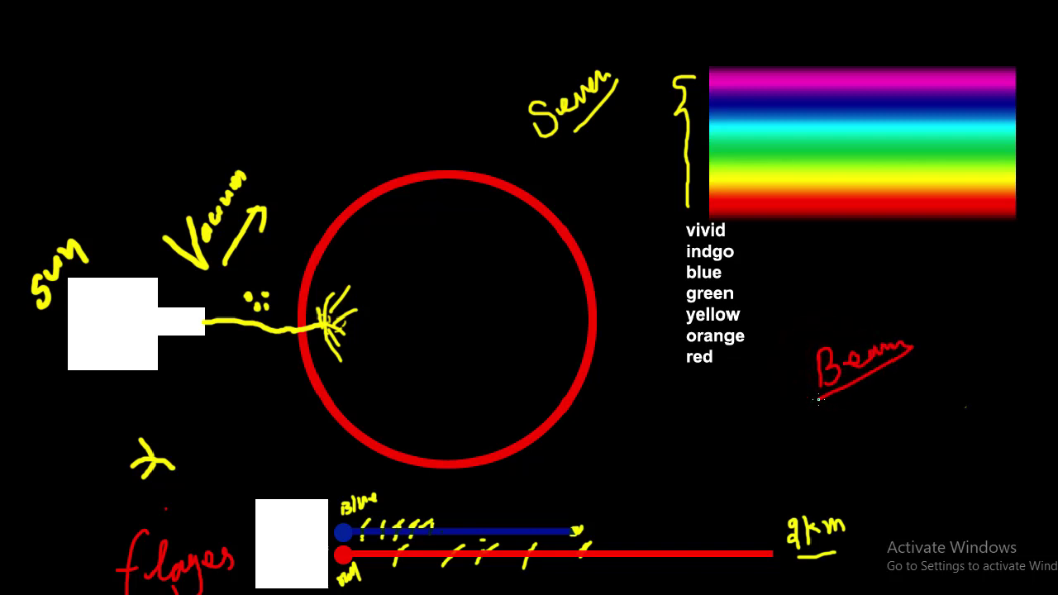
key(ctrl+z)
key(ctrl+z)
key(ctrl+z)
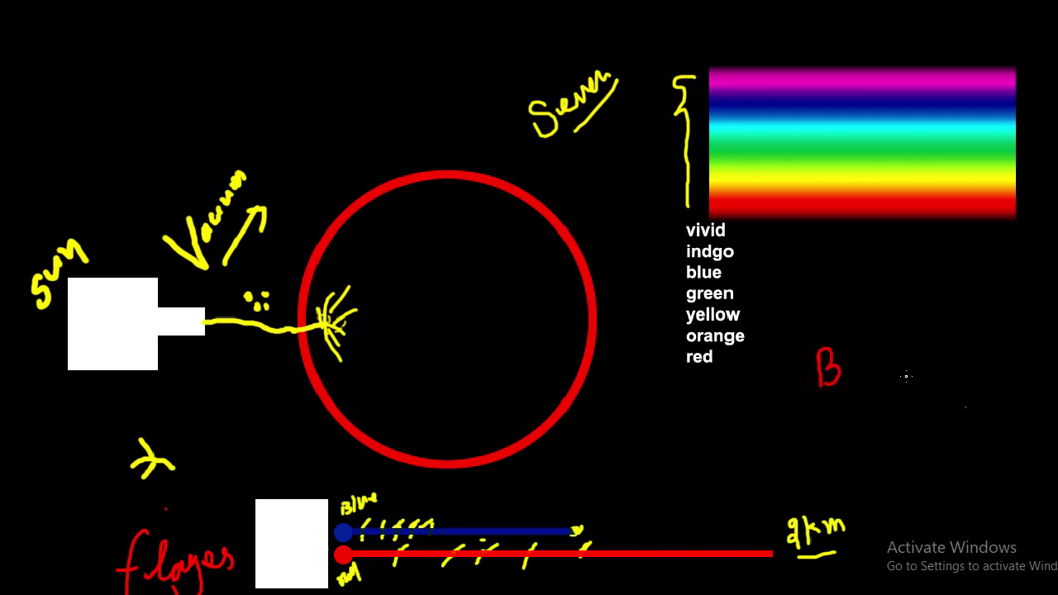
key(ctrl+z)
key(ctrl+z)
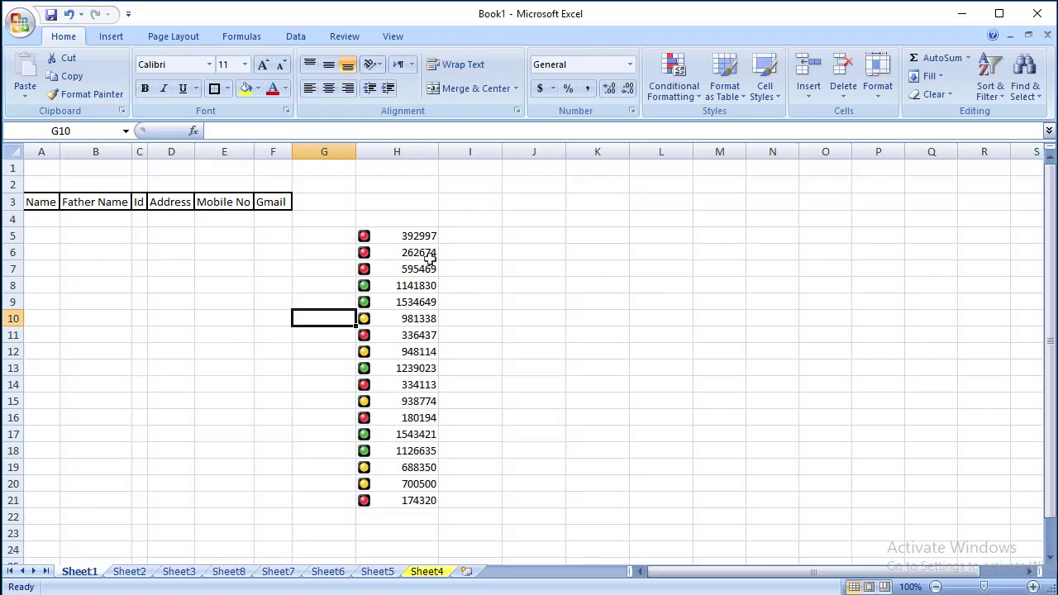
click(428, 258)
mouse_move(422, 238)
mouse_down()
mouse_move(351, 228)
mouse_move(436, 513)
mouse_up()
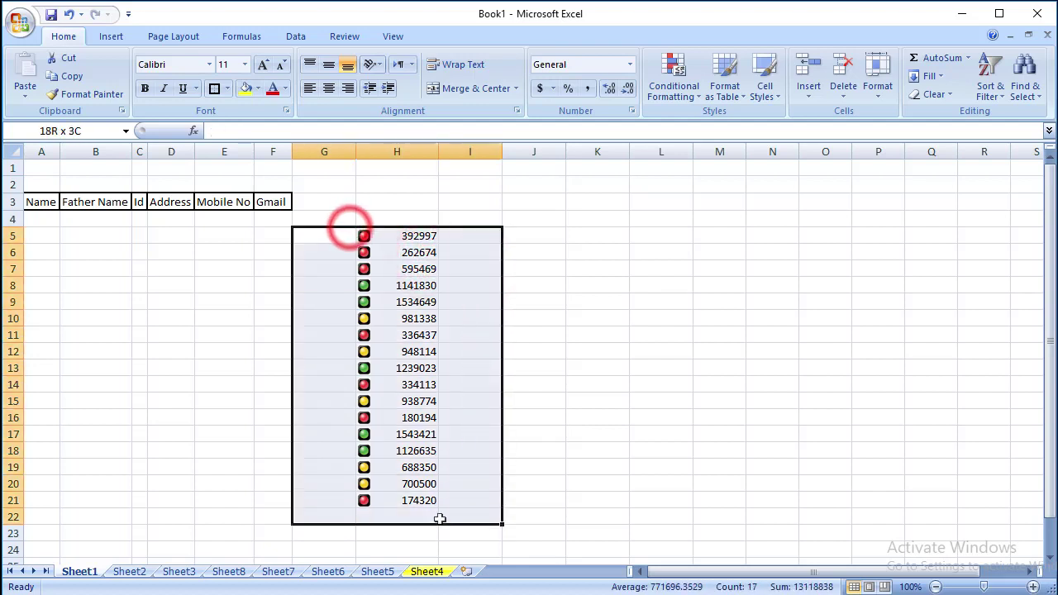
click(269, 445)
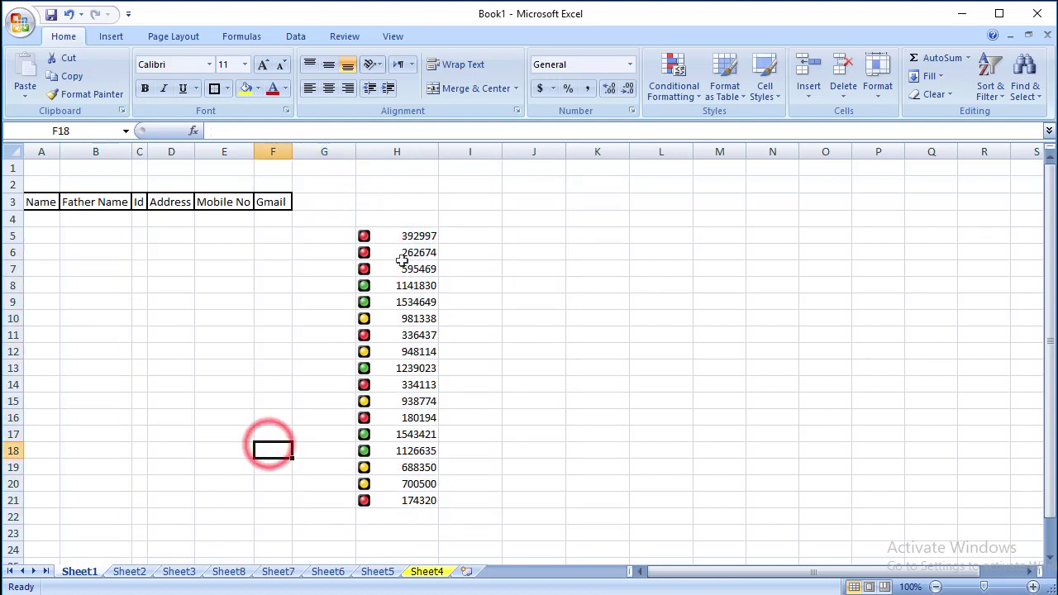
click(426, 253)
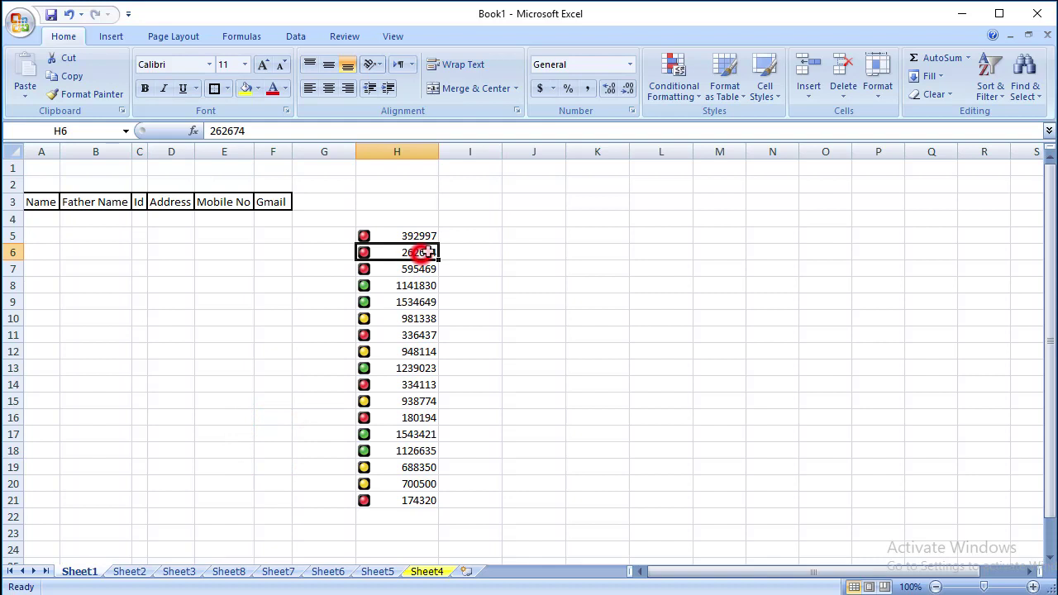
click(684, 93)
mouse_move(730, 321)
mouse_move(740, 267)
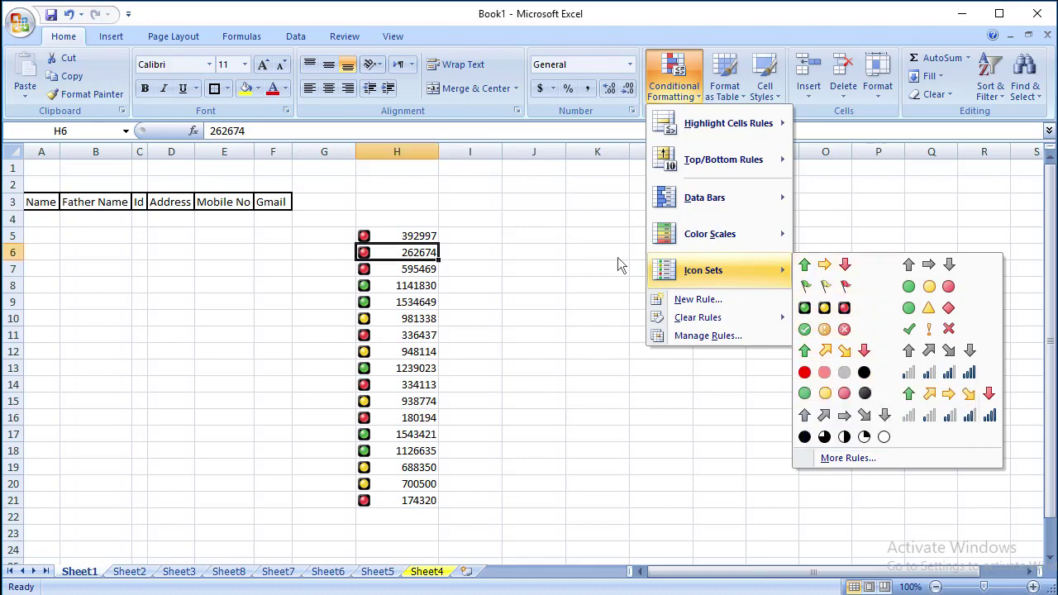
click(583, 273)
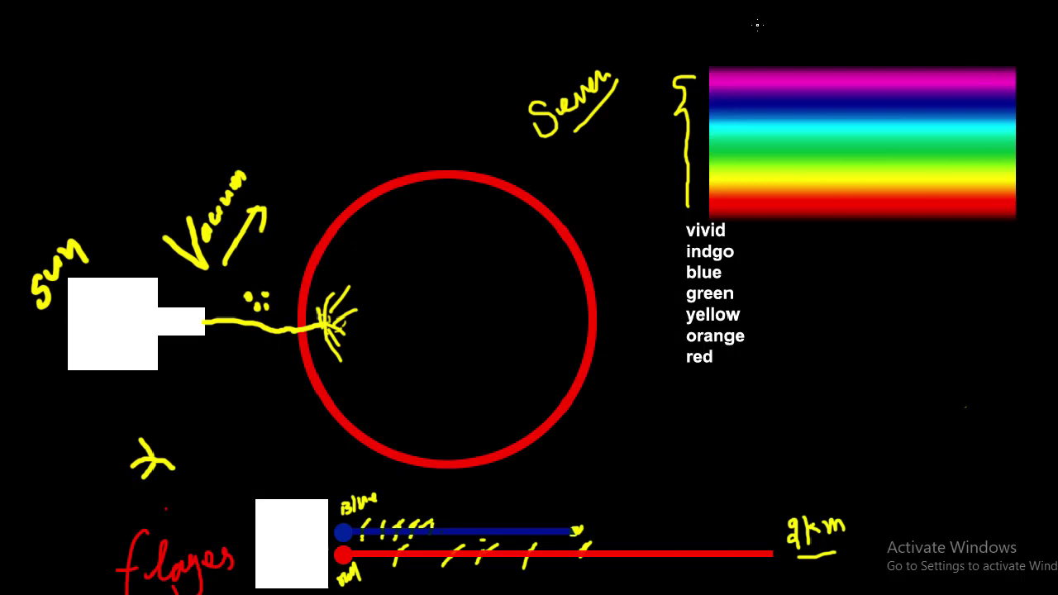
Step: Add red handwriting above the spectrum, small dots, a bent line, and a small lens shape
mouse_move(757, 26)
mouse_down()
mouse_move(822, 48)
mouse_move(880, 42)
mouse_up()
drag(796, 92, 937, 55)
click(855, 337)
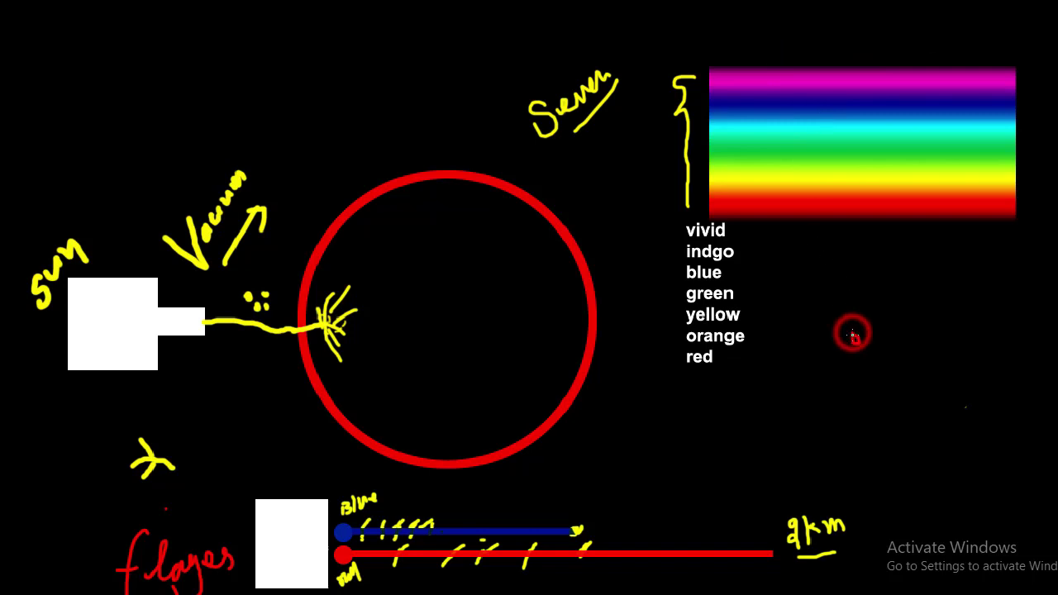
click(878, 345)
drag(891, 361, 899, 363)
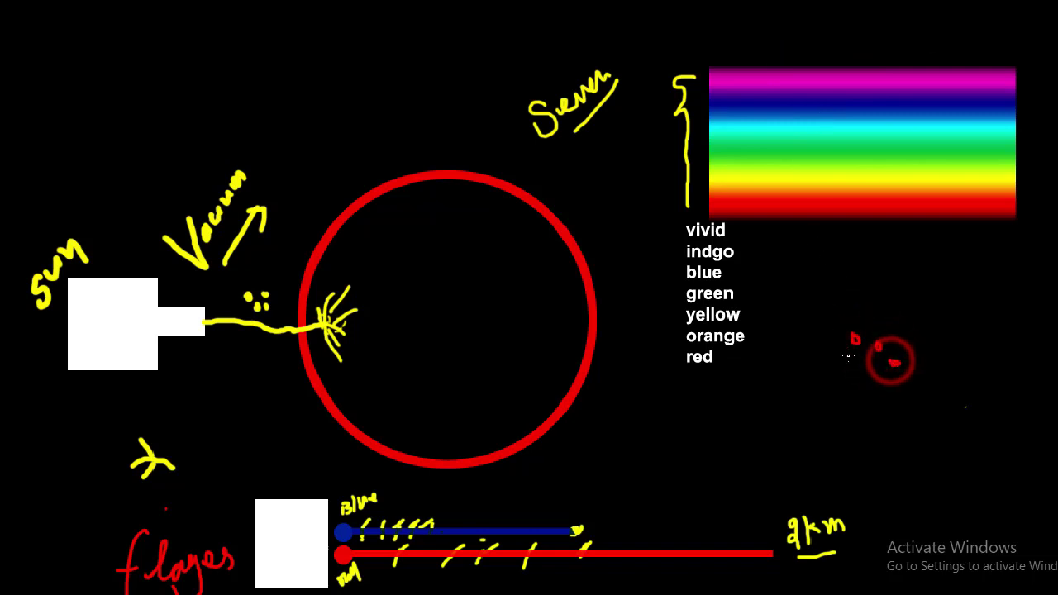
drag(828, 257, 892, 365)
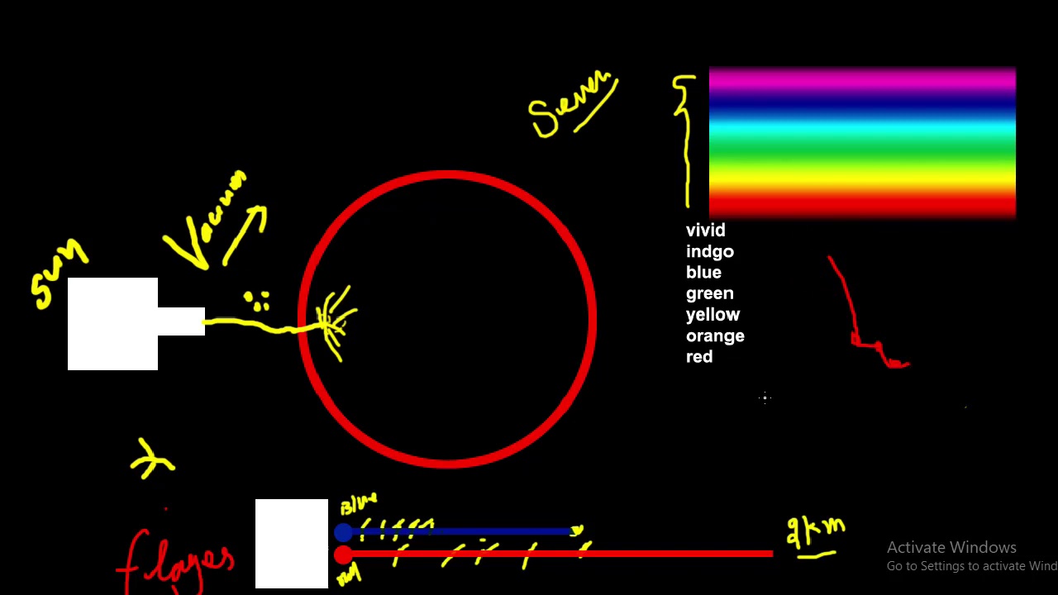
mouse_move(630, 455)
mouse_down()
mouse_move(633, 465)
mouse_move(597, 469)
mouse_up()
Step: Extend the red lens sketch into a rightward arrow with a box across it
click(675, 431)
drag(678, 432, 680, 468)
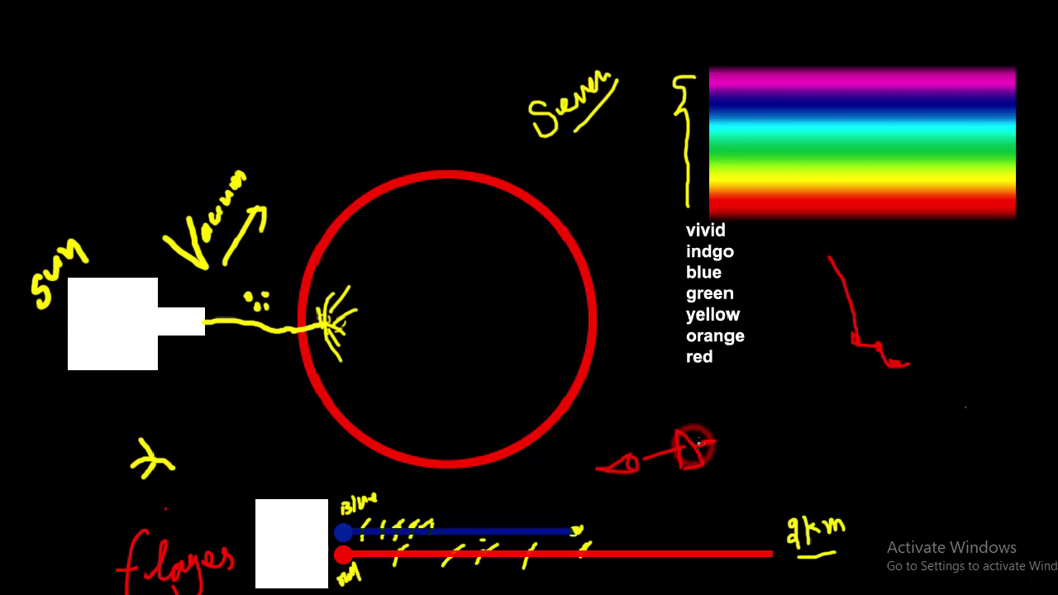
drag(695, 447, 727, 438)
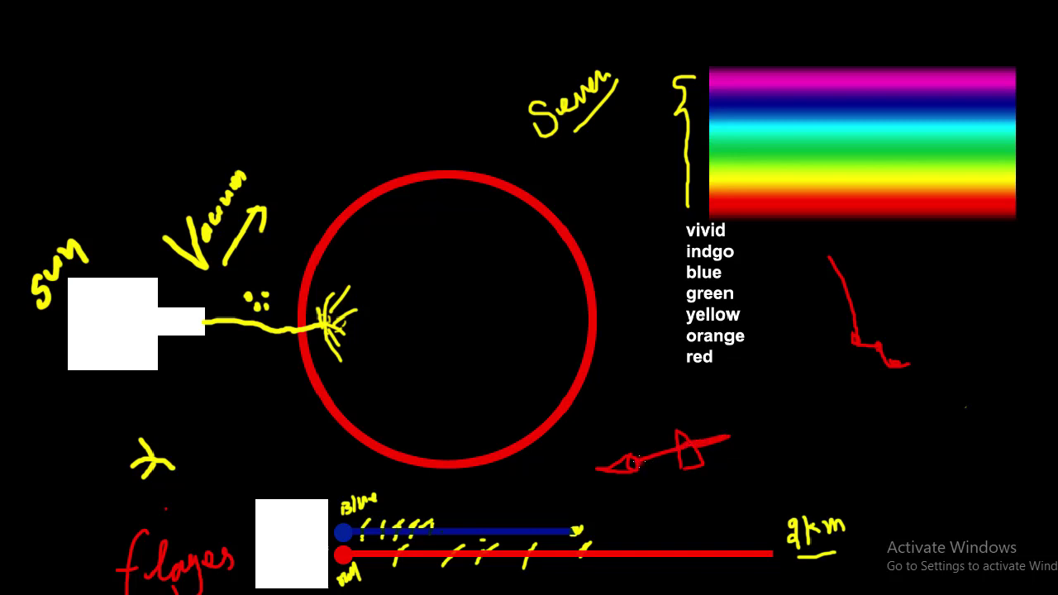
click(639, 461)
drag(718, 427, 721, 446)
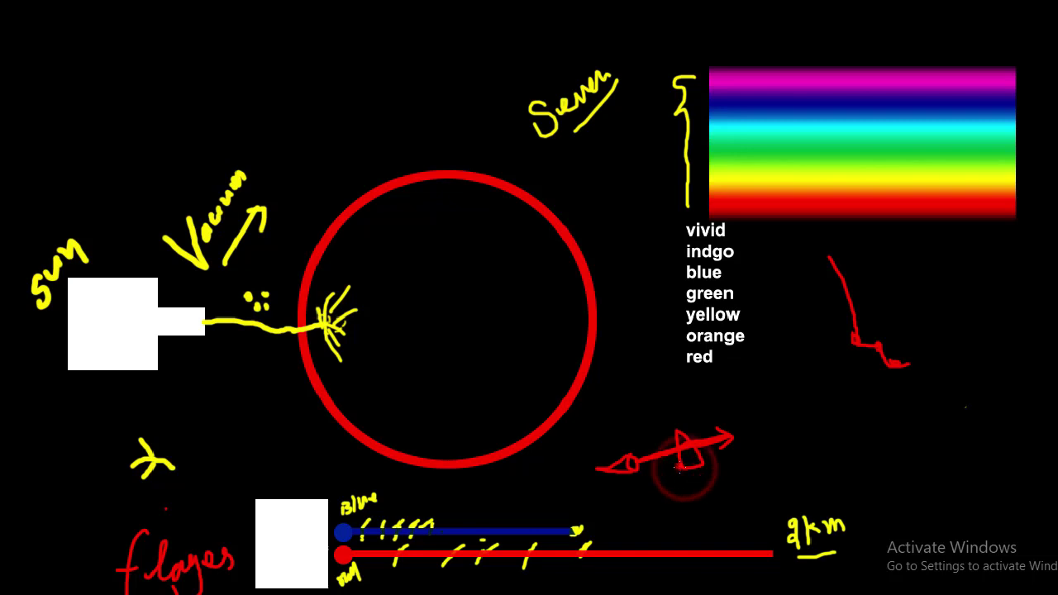
mouse_move(680, 467)
mouse_down()
mouse_move(676, 438)
mouse_move(679, 467)
mouse_up()
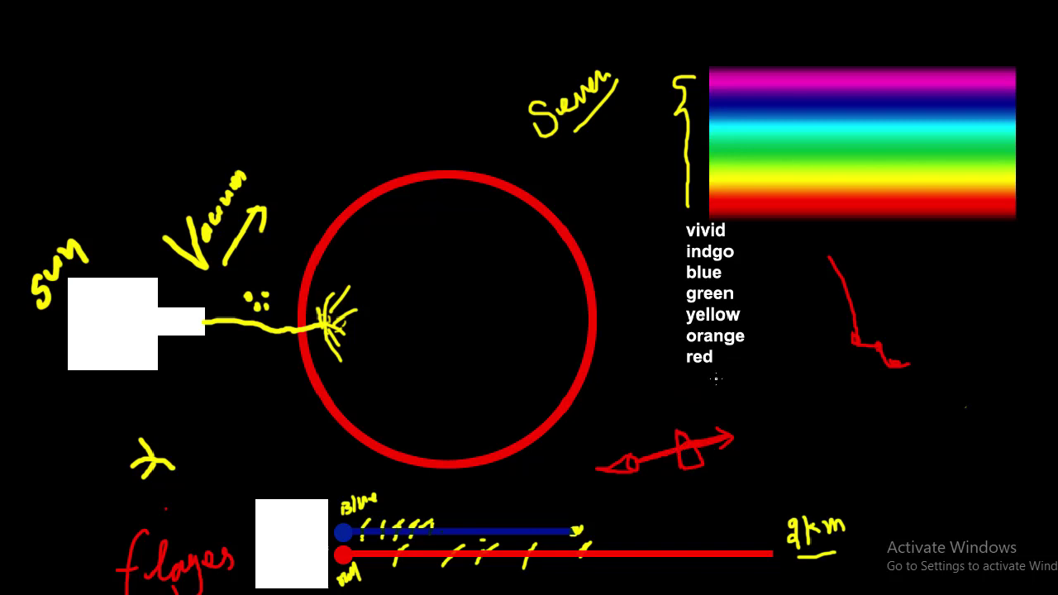
Step: Mark the spectrum's edges, add a red spike and circled arrowhead, and handwrite 'inverse'
drag(705, 397, 770, 360)
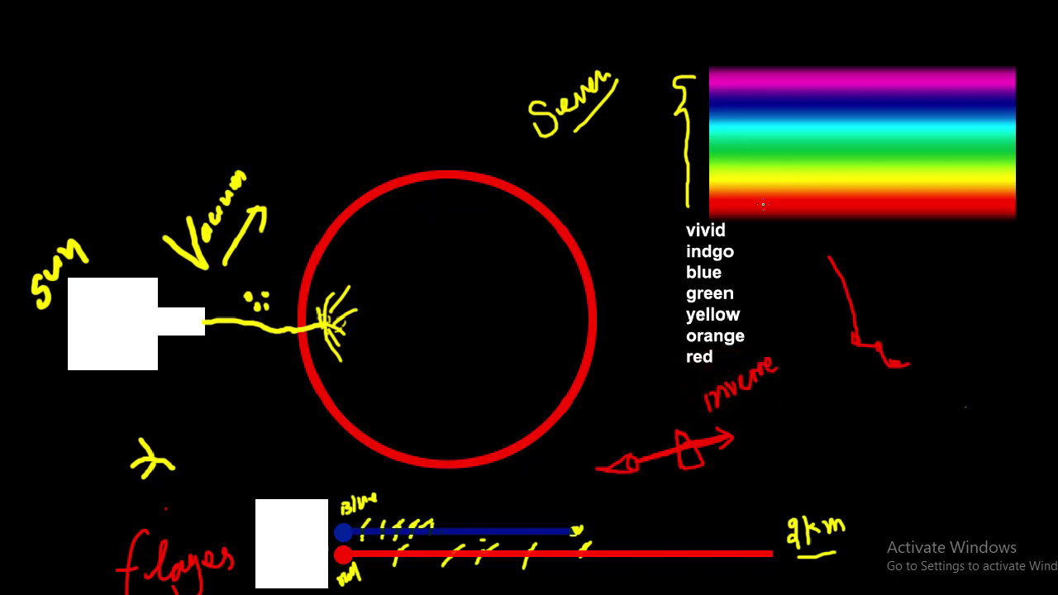
drag(763, 207, 781, 213)
drag(795, 59, 797, 87)
mouse_move(765, 430)
mouse_down()
mouse_move(782, 441)
mouse_move(795, 401)
mouse_up()
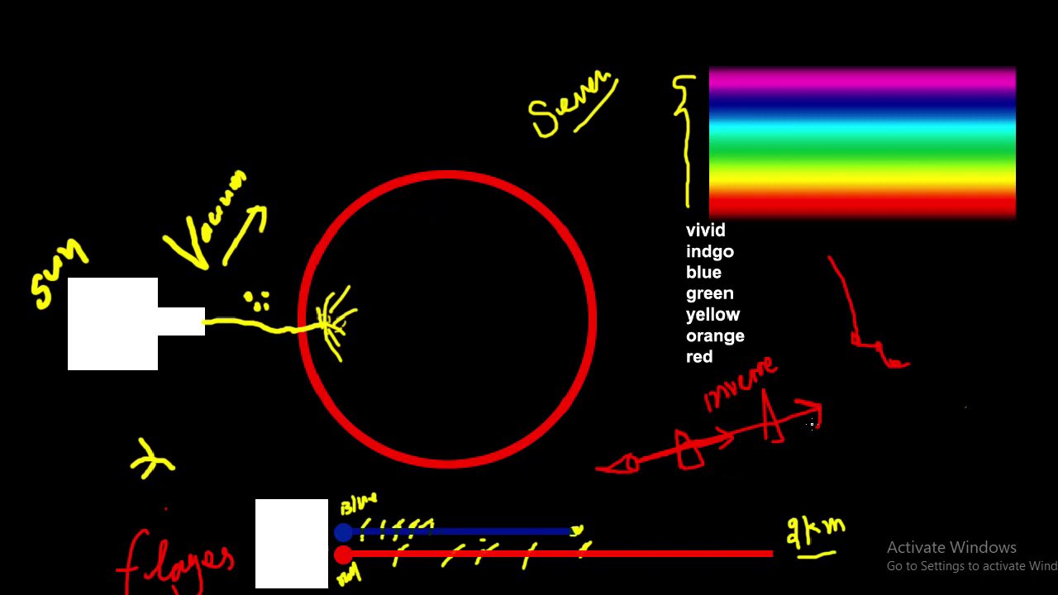
mouse_move(812, 384)
mouse_down()
mouse_move(834, 435)
mouse_move(908, 388)
mouse_move(935, 407)
mouse_move(969, 373)
mouse_move(974, 432)
mouse_up()
drag(986, 388, 1014, 359)
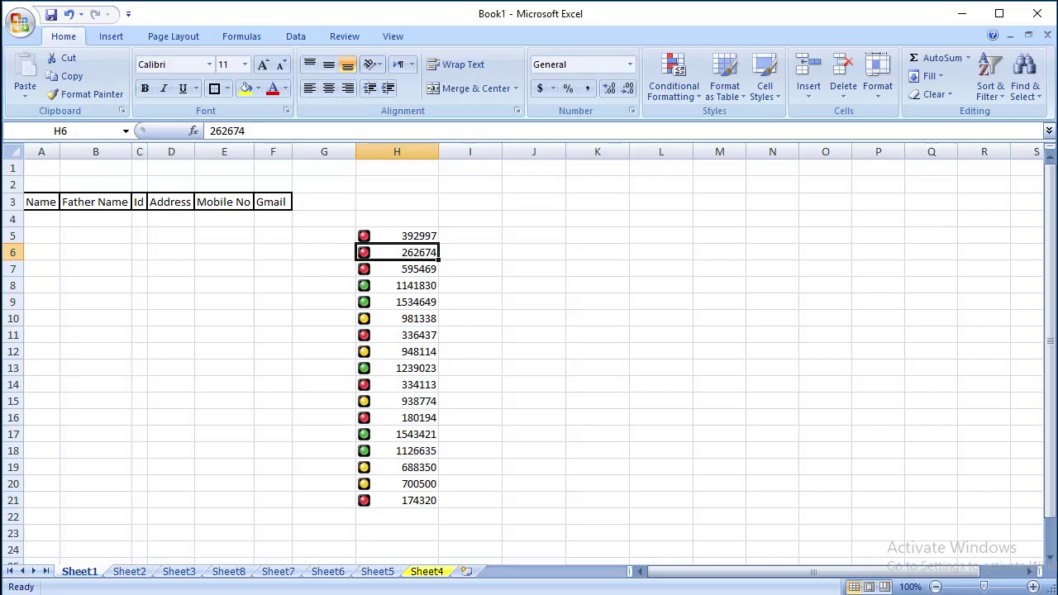
Step: Clear the icon-marked numbers from G4:I22
click(767, 368)
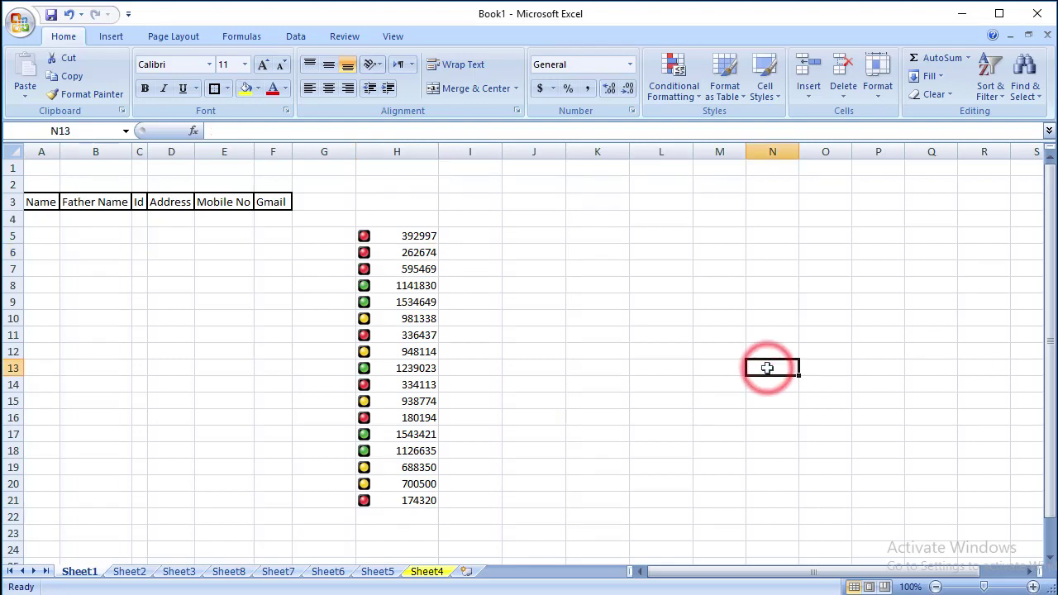
click(478, 303)
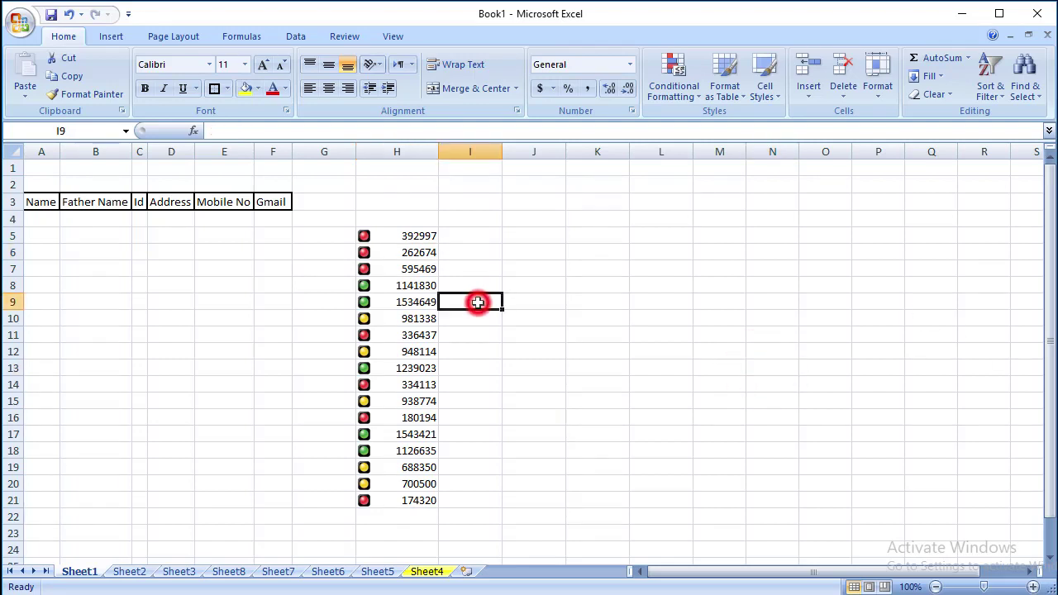
drag(341, 226, 471, 514)
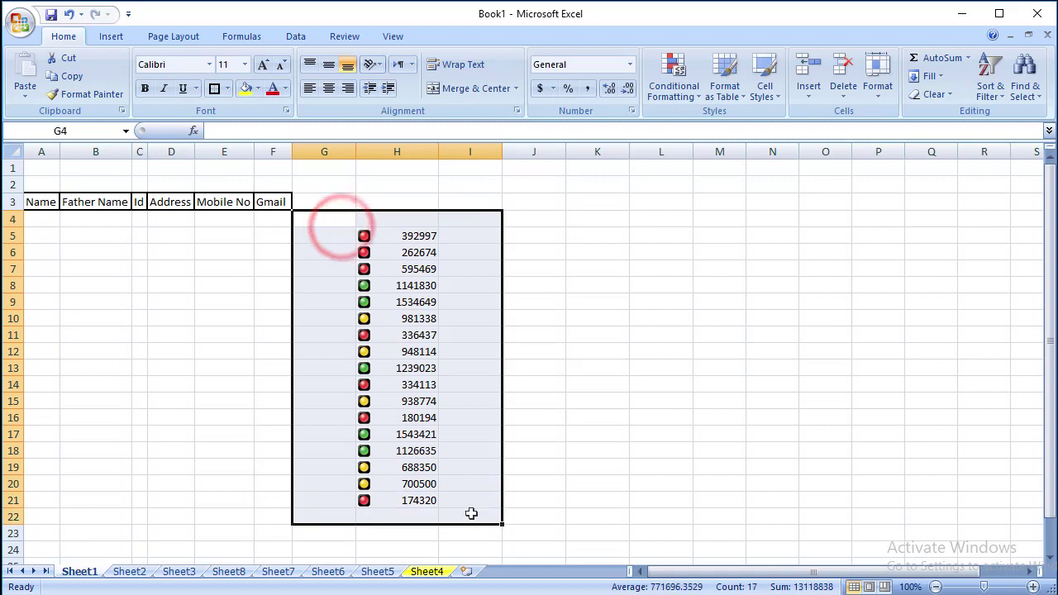
key(Delete)
click(665, 237)
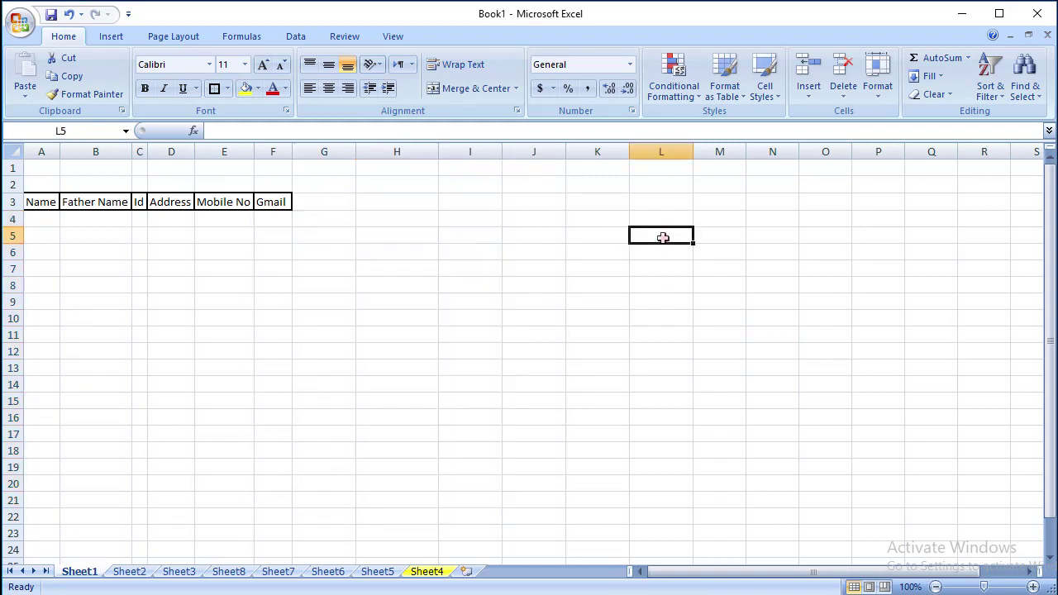
Step: Apply the black table style to the empty range G5:N22
click(737, 102)
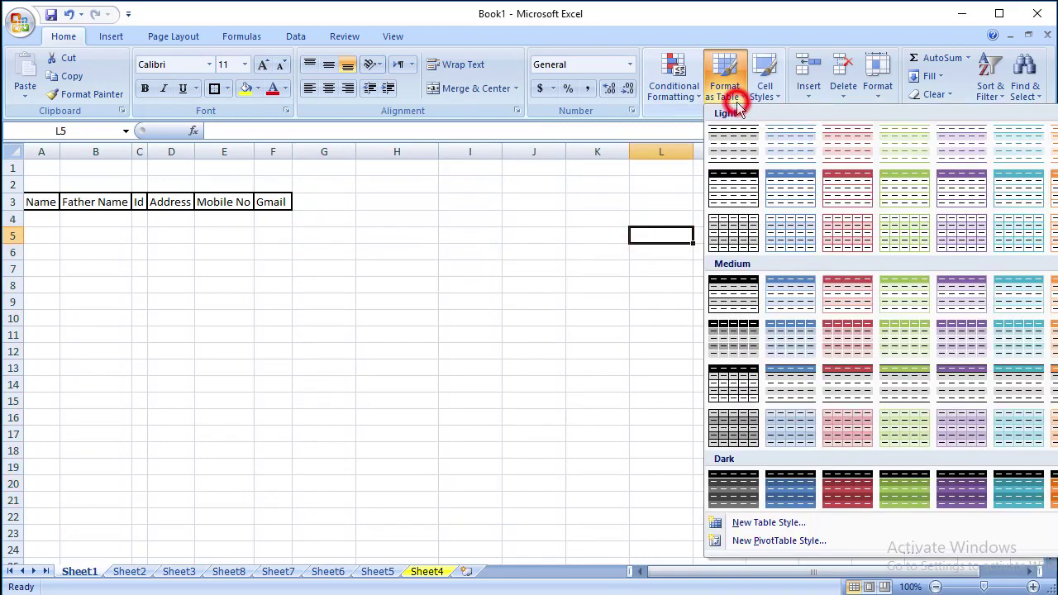
click(427, 254)
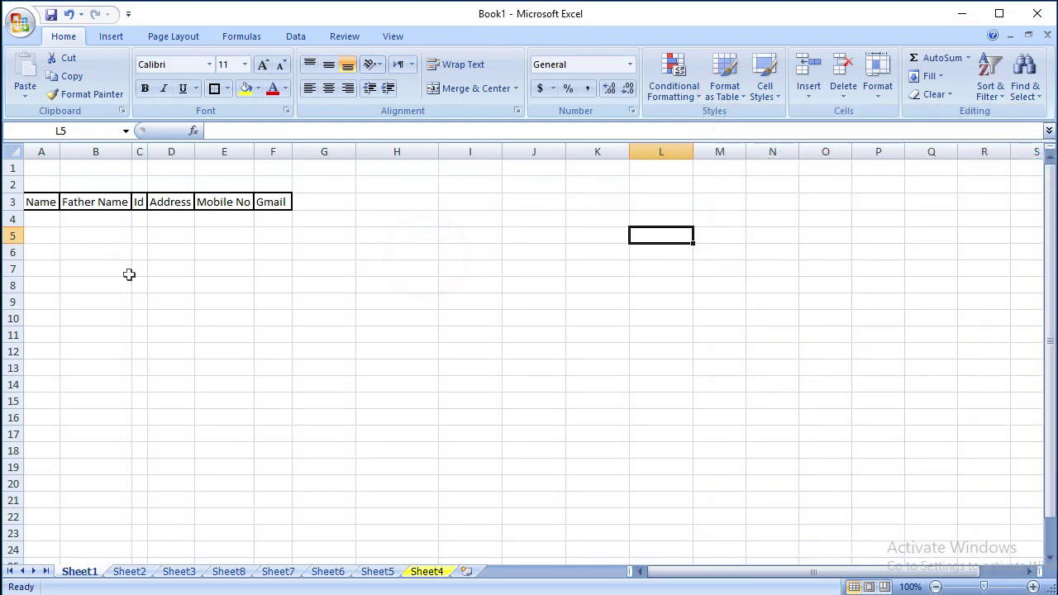
drag(100, 240, 362, 374)
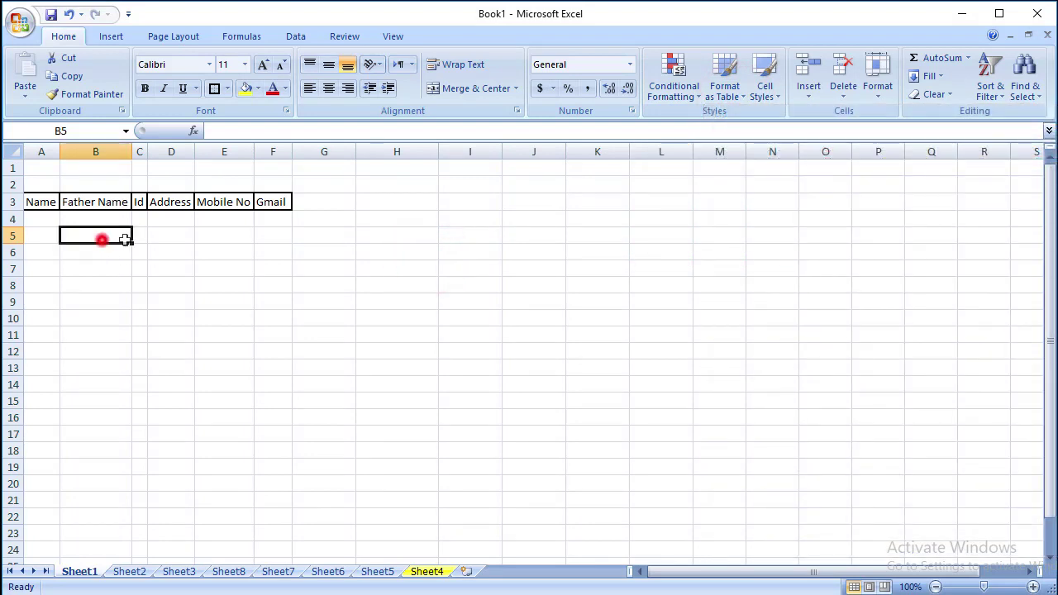
click(623, 265)
mouse_move(338, 237)
mouse_down()
mouse_move(666, 497)
mouse_move(758, 513)
mouse_up()
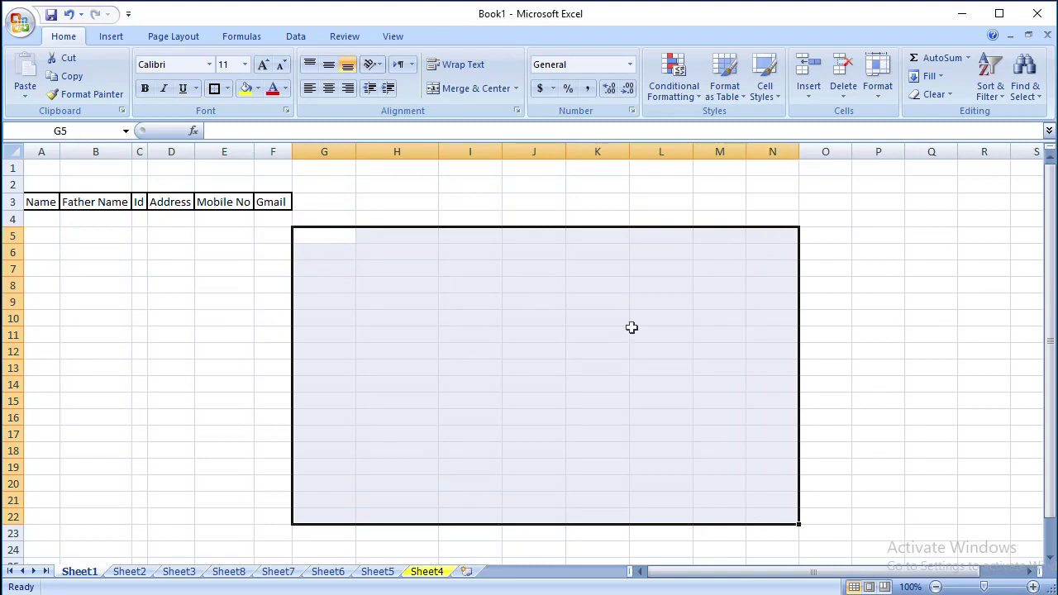
click(738, 97)
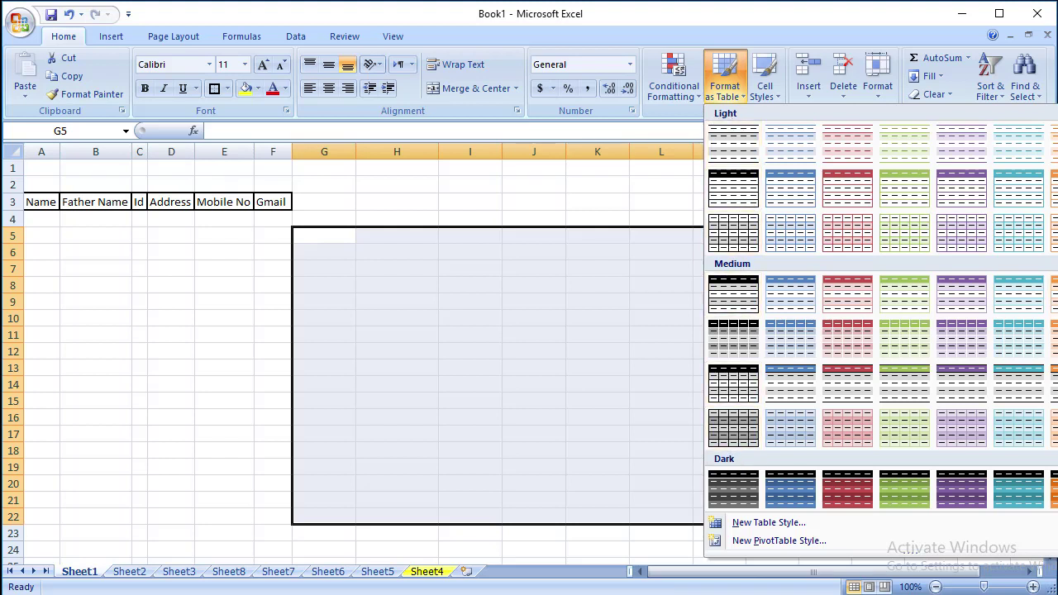
scroll(880, 331, down, 1)
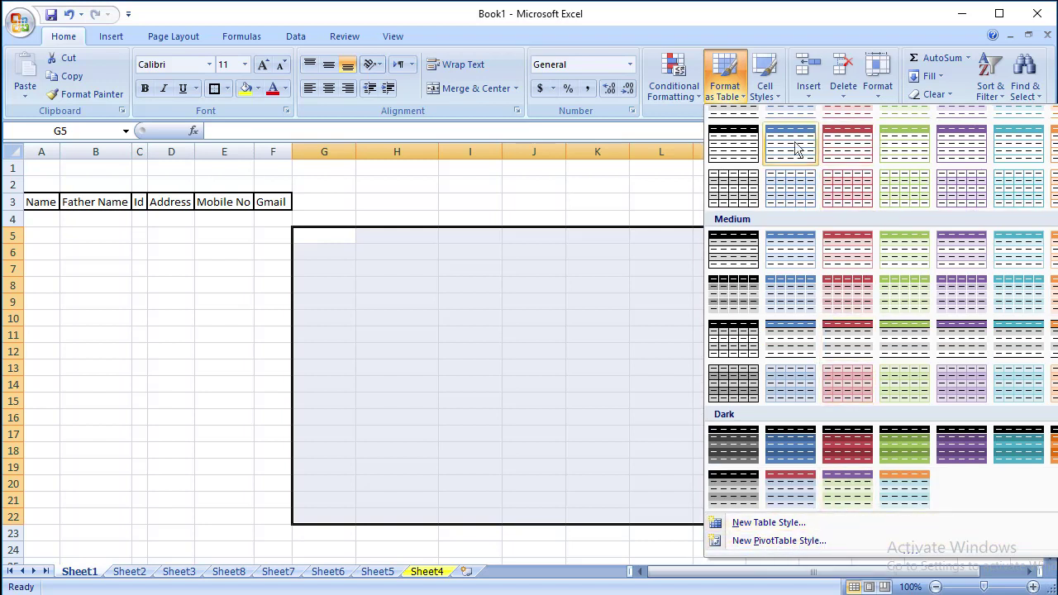
click(735, 143)
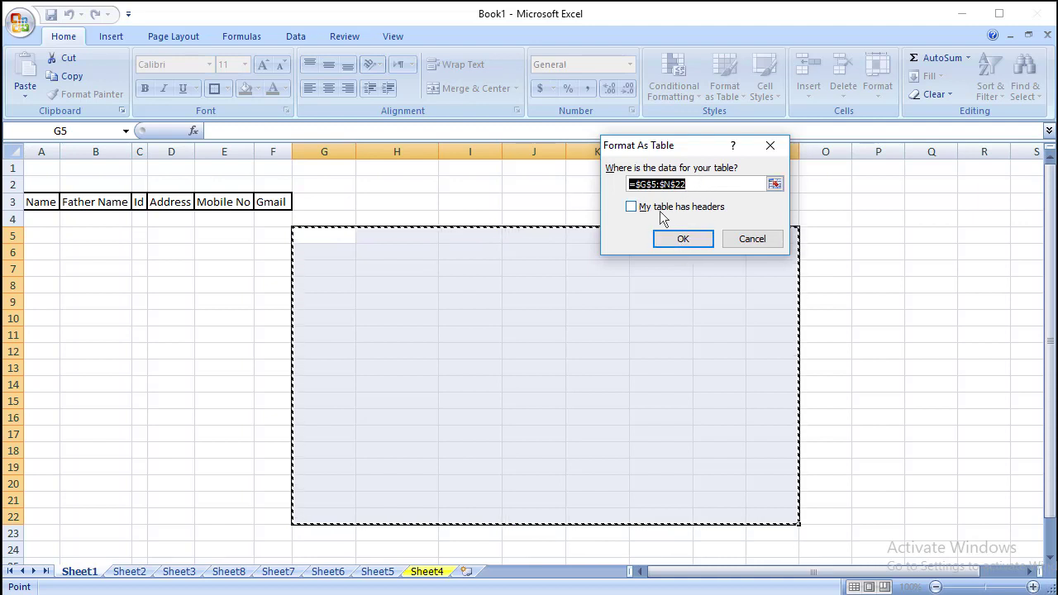
Step: Create the table with headers, giving Table2 with Column1 to Column8 headers
click(632, 207)
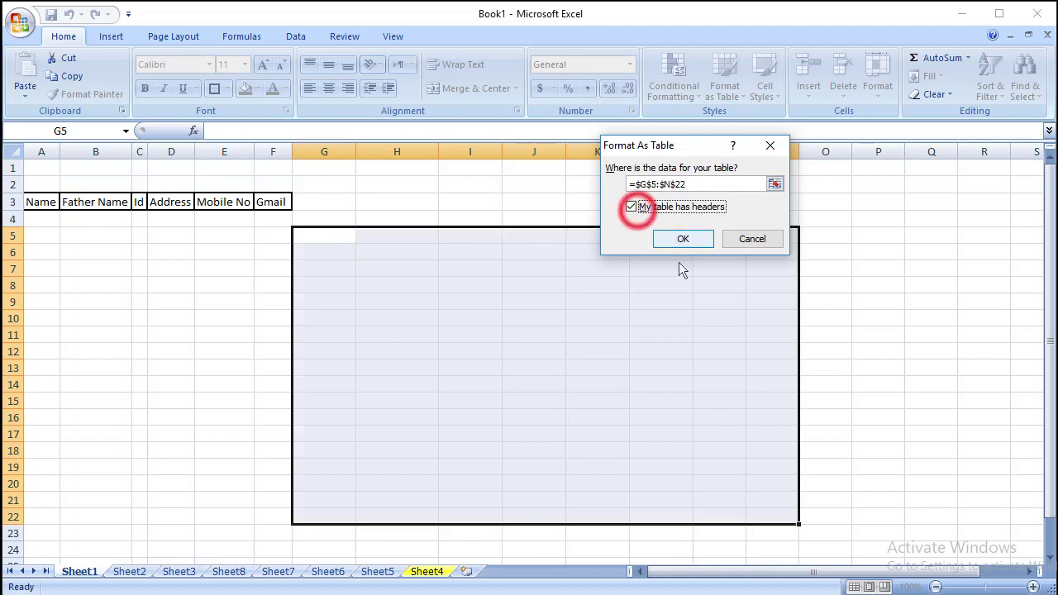
click(683, 239)
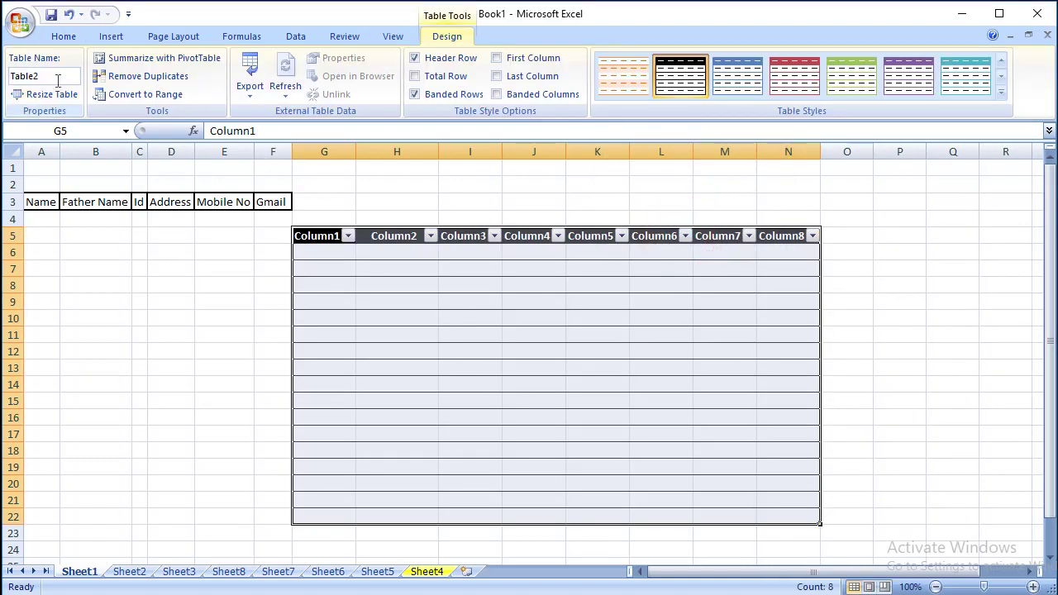
click(27, 76)
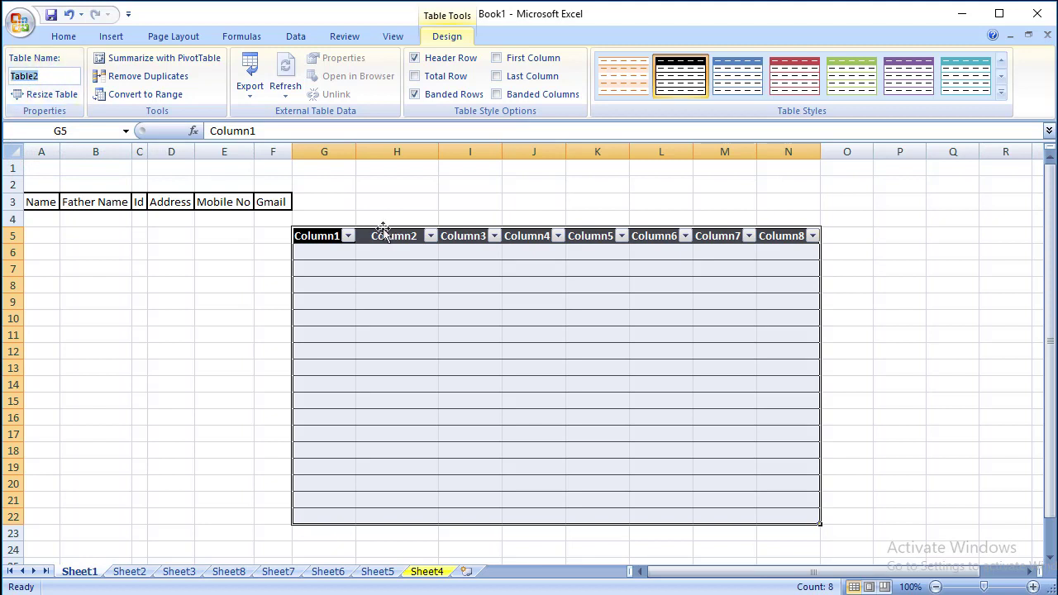
click(330, 236)
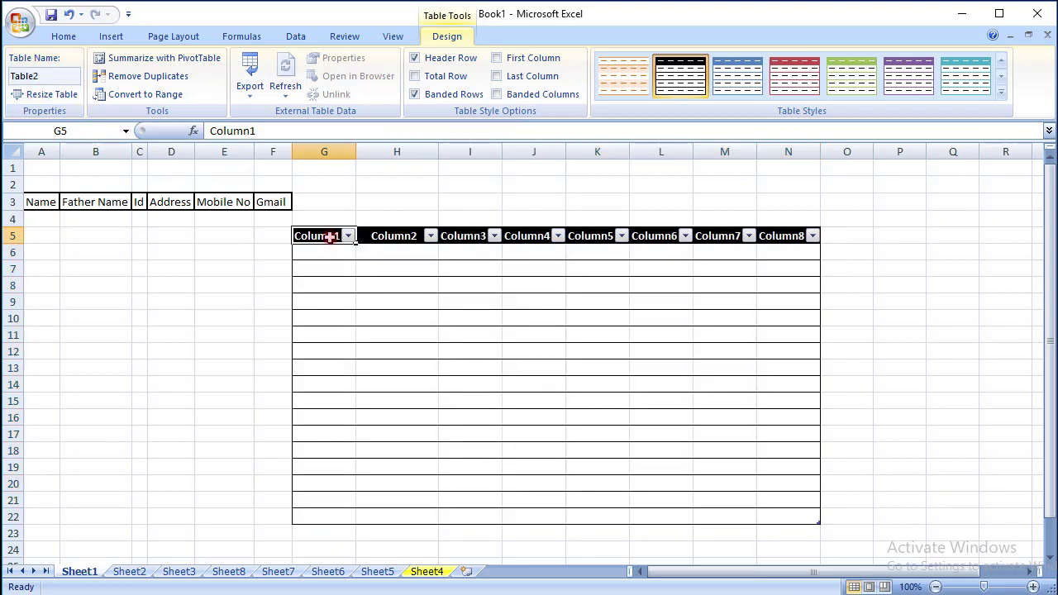
Step: Inspect the header cells and cells E8 and E9 without editing, ending on the Column1 header
click(376, 238)
click(326, 237)
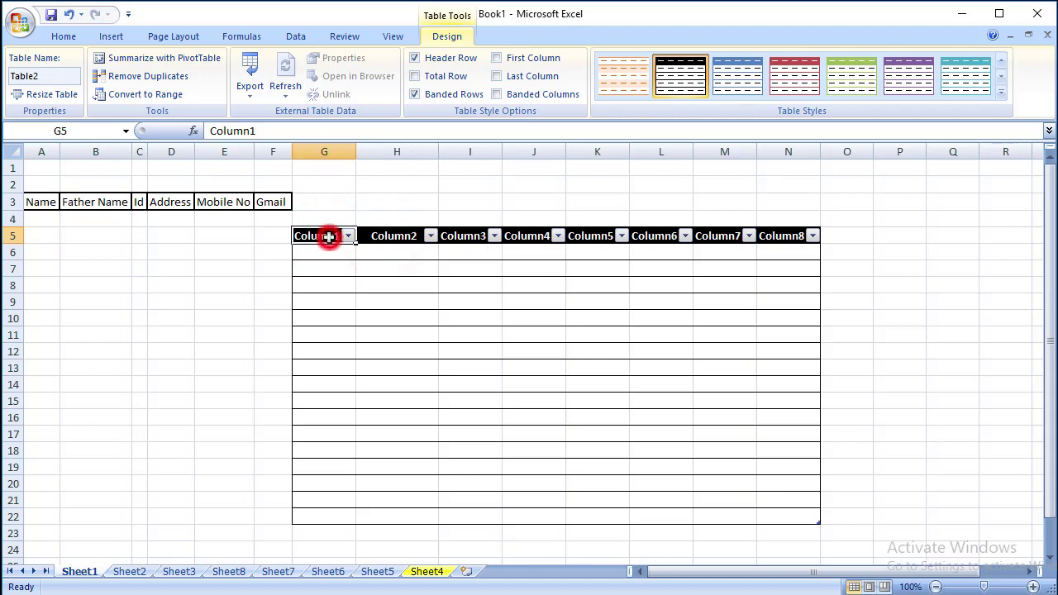
click(200, 278)
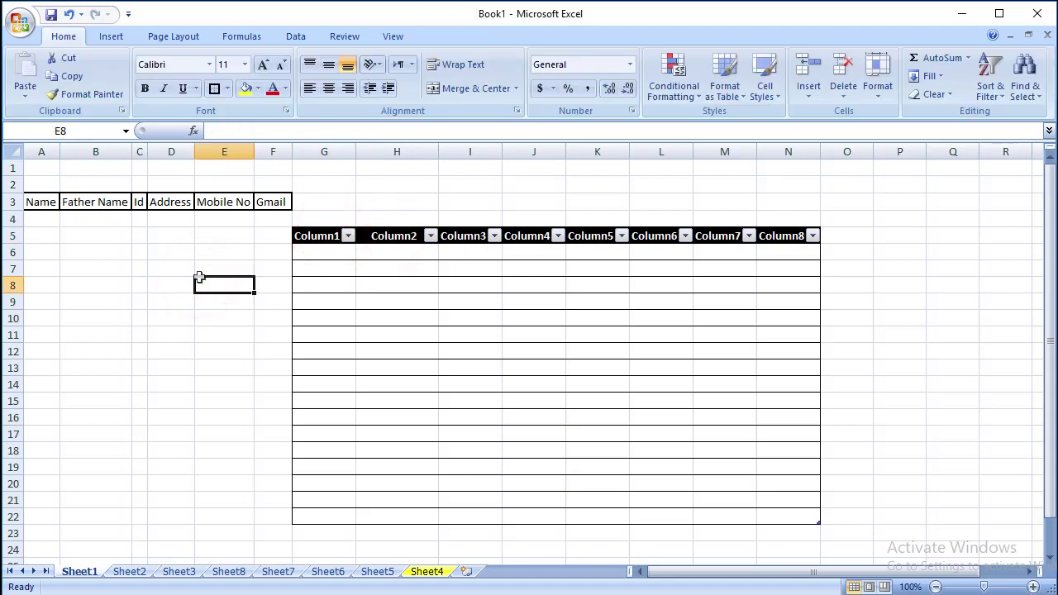
key(F2)
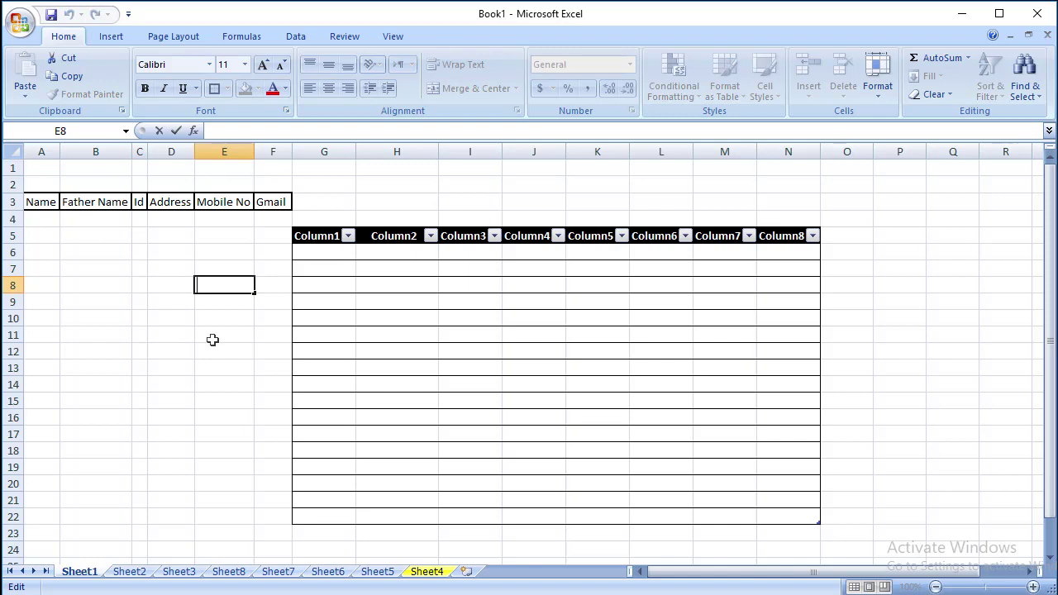
key(Escape)
key(Right)
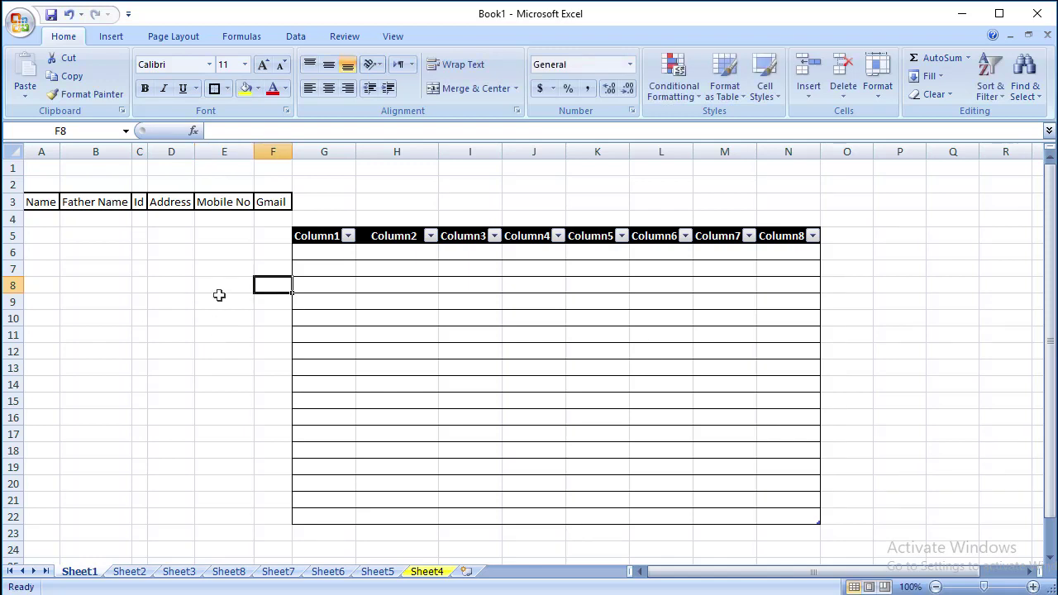
double_click(219, 295)
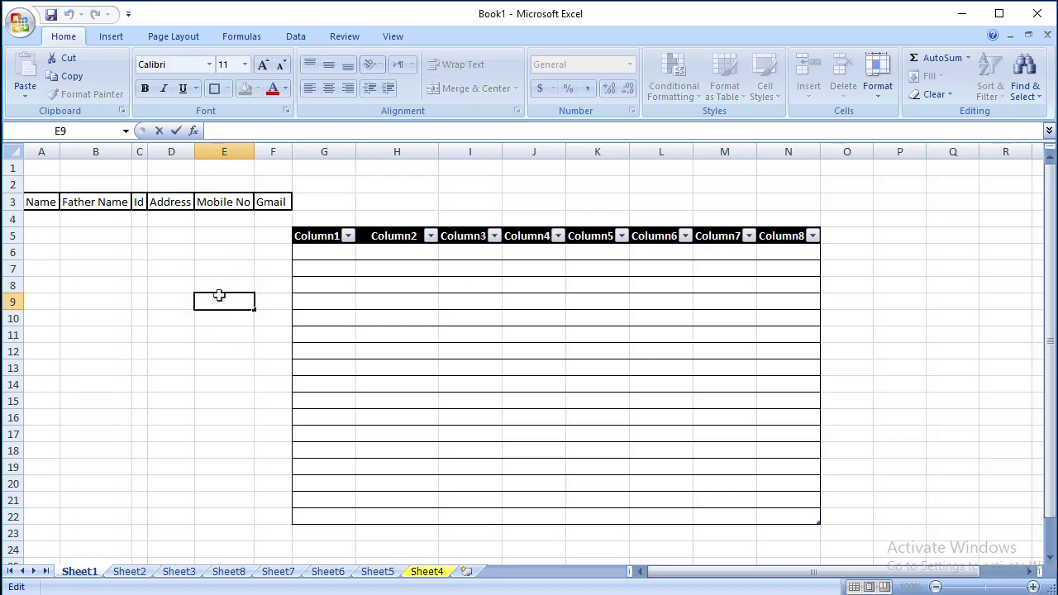
key(Escape)
click(313, 237)
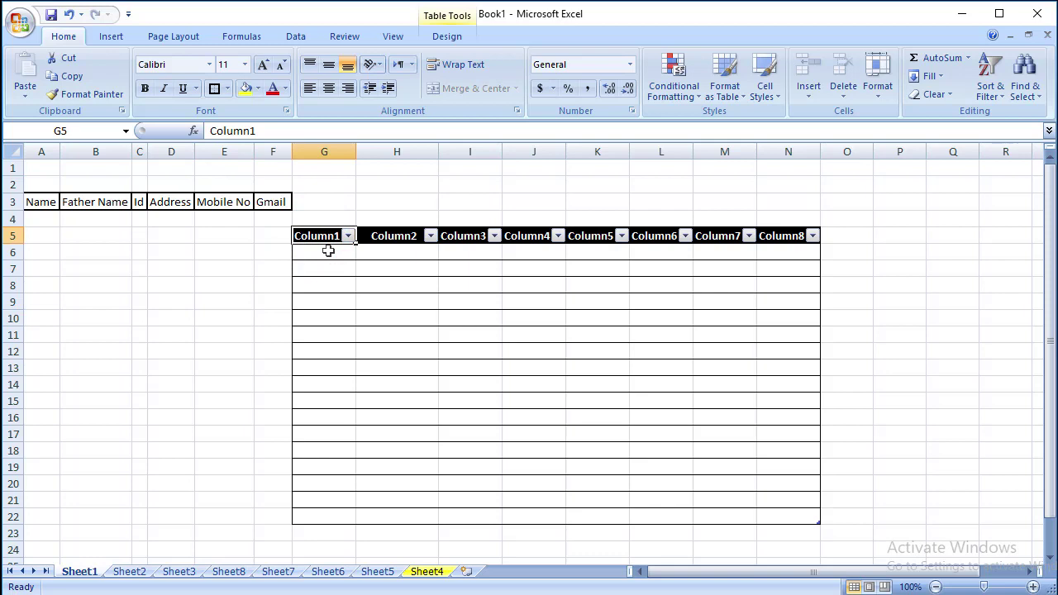
Step: Rename the first four headers to Name, Father Name, ID and Address
key(F2)
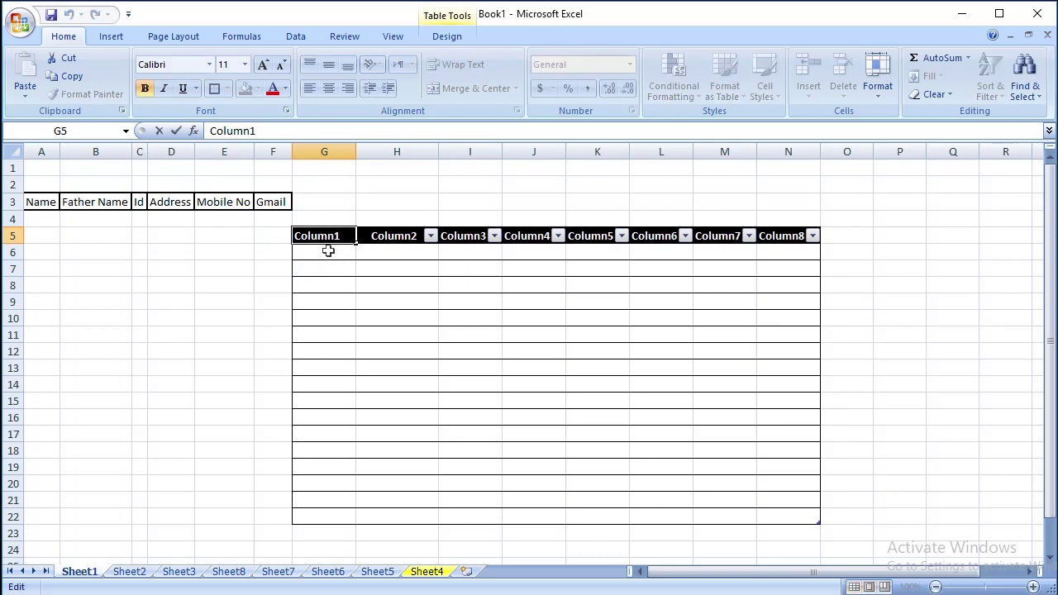
key(BackSpace)
key(BackSpace)
key(BackSpace)
key(BackSpace)
key(BackSpace)
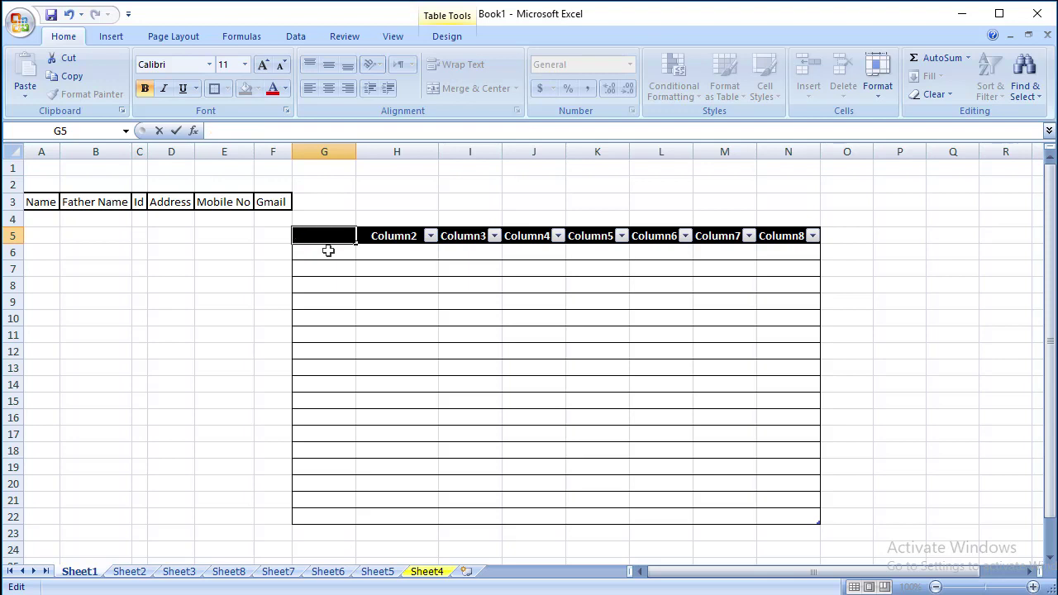
text(Name)
key(Tab)
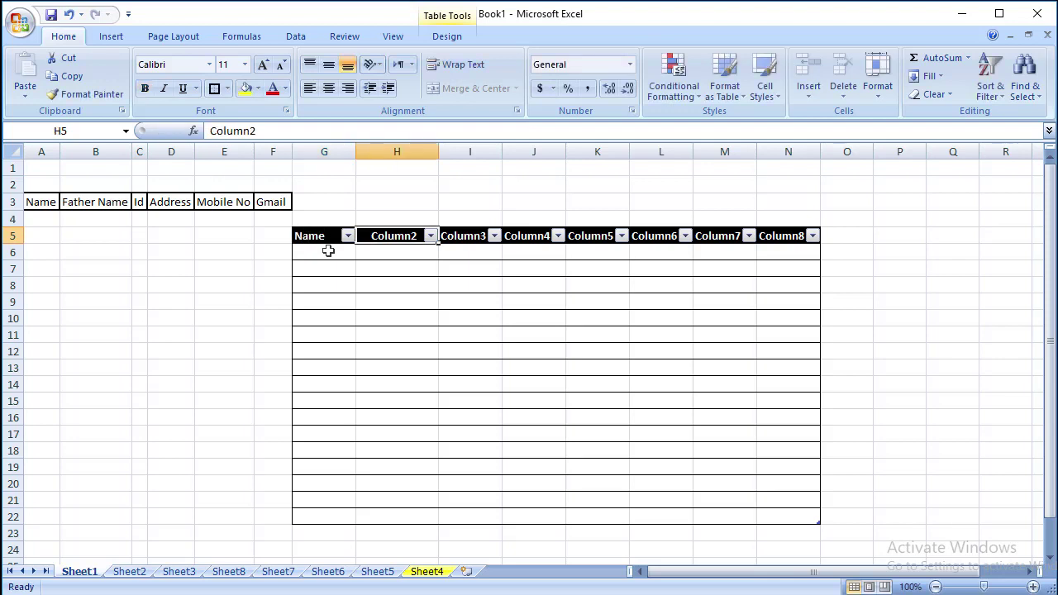
text(Fah)
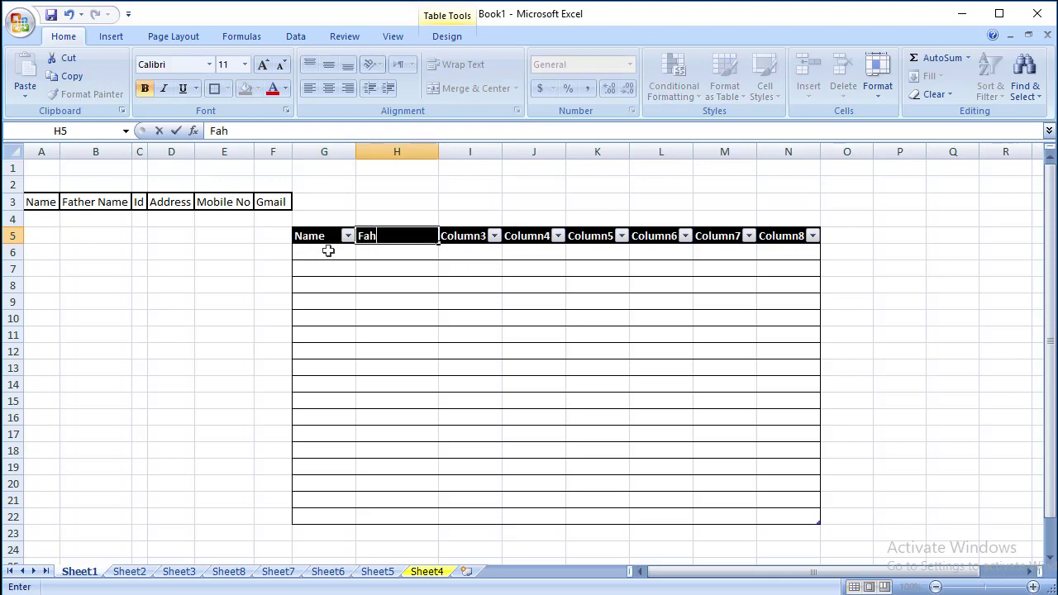
key(BackSpace)
text(ther Name)
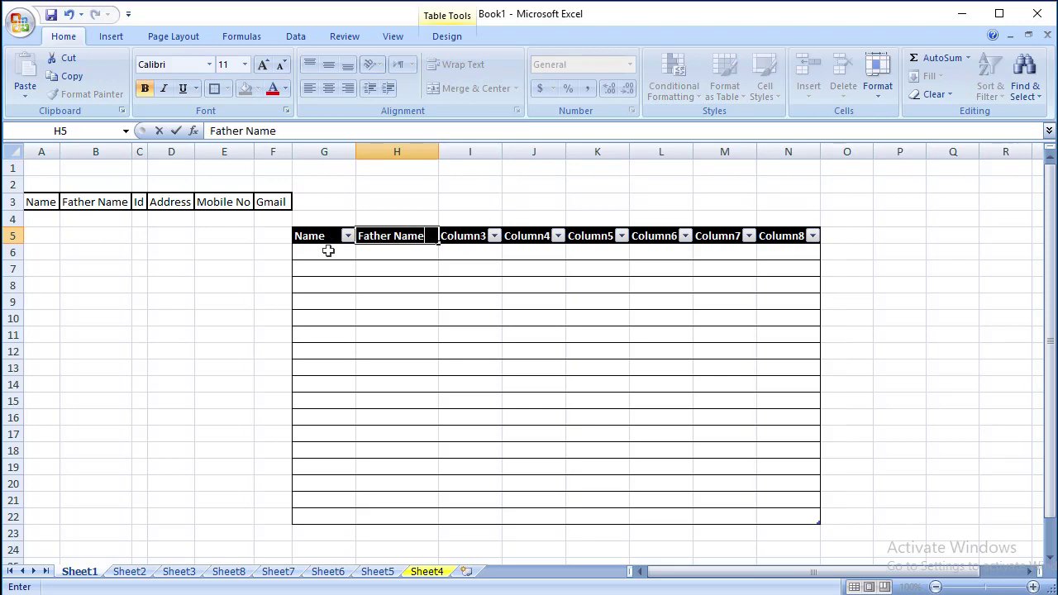
key(Tab)
text(I)
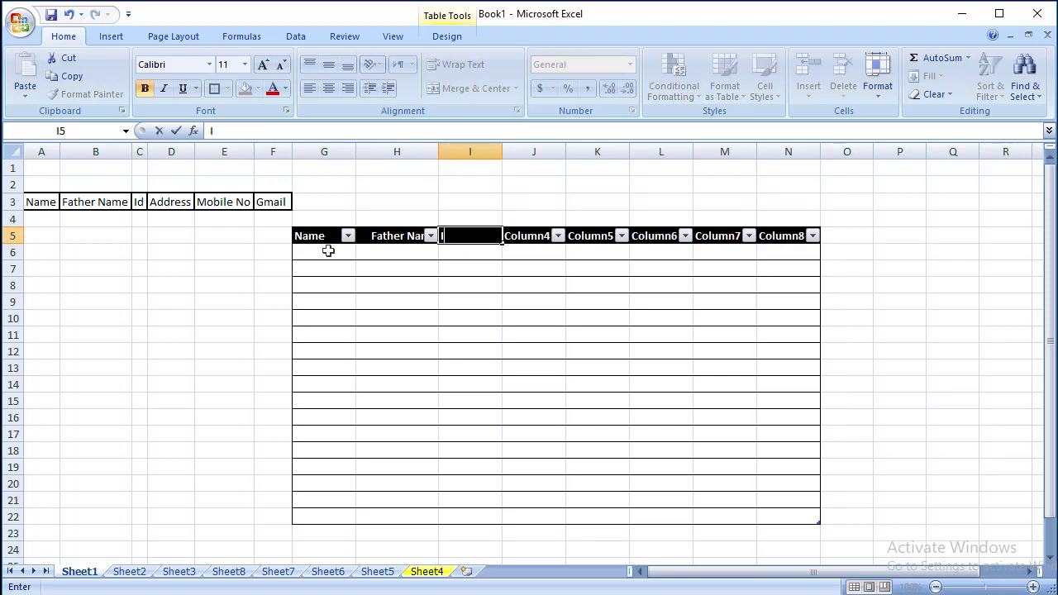
key(Tab)
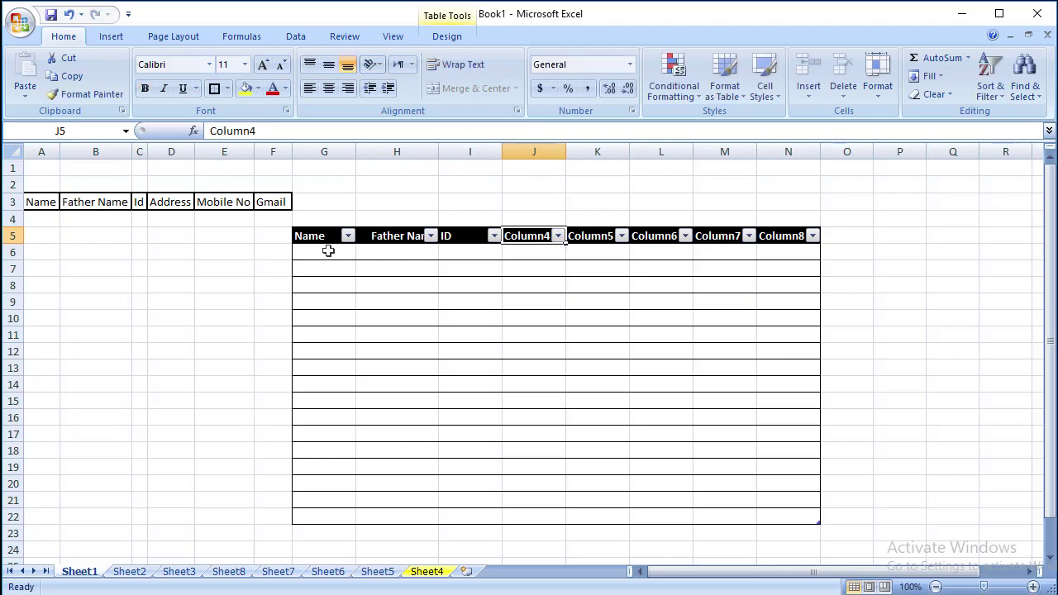
text(A)
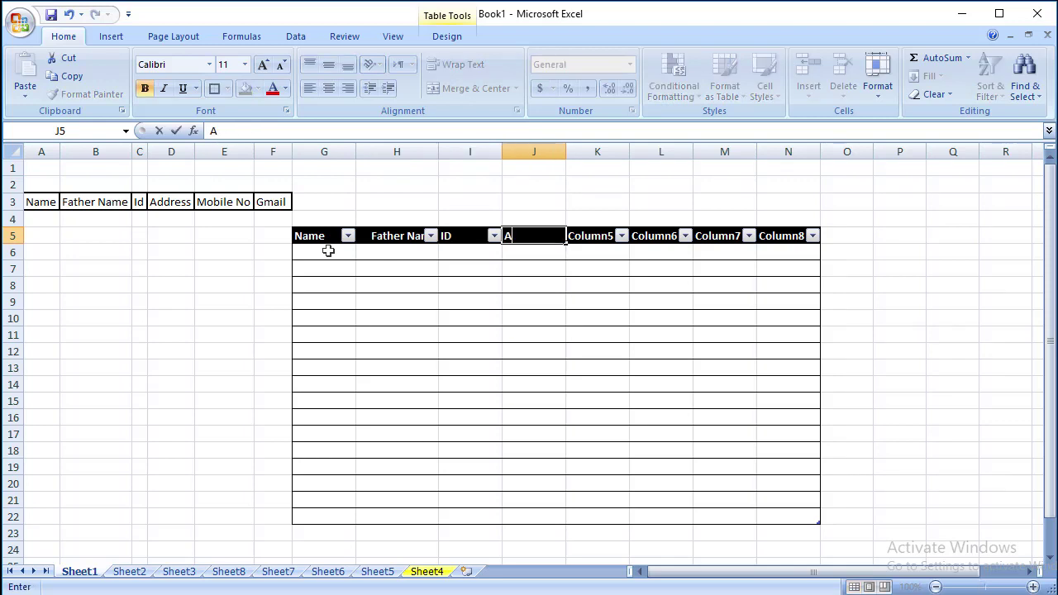
text(ddress)
key(Tab)
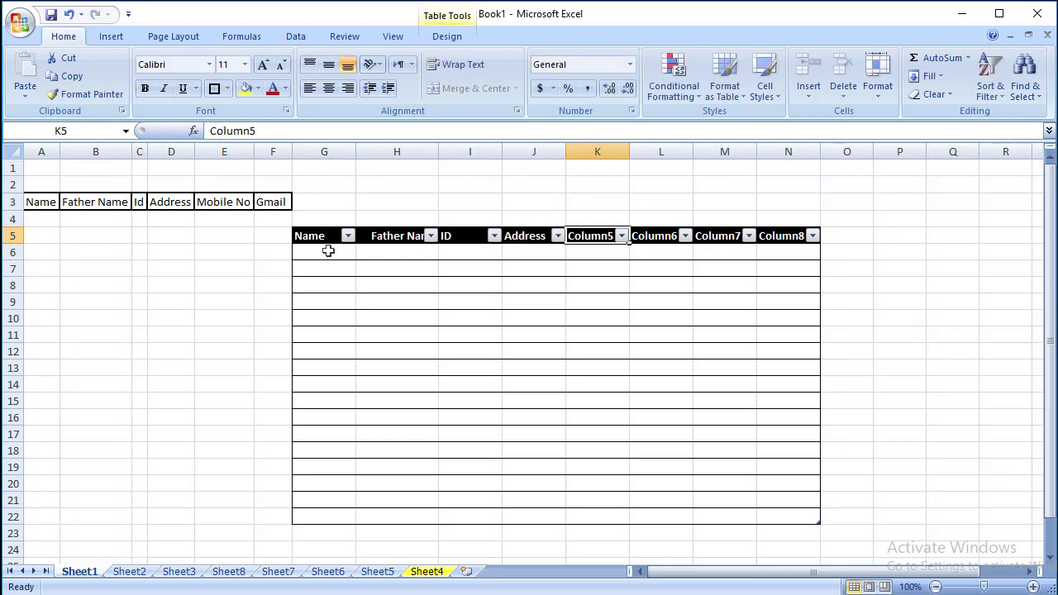
Step: Rename the next headers to Mobile No, Gamail, Location and Zipcode
text(Mobile NO)
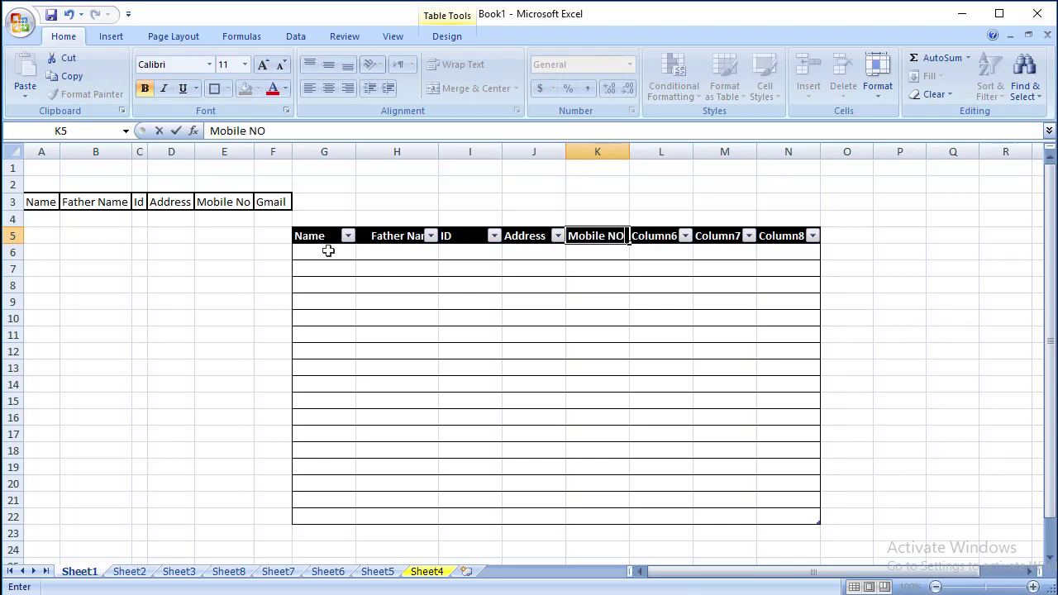
key(Tab)
text(Gam)
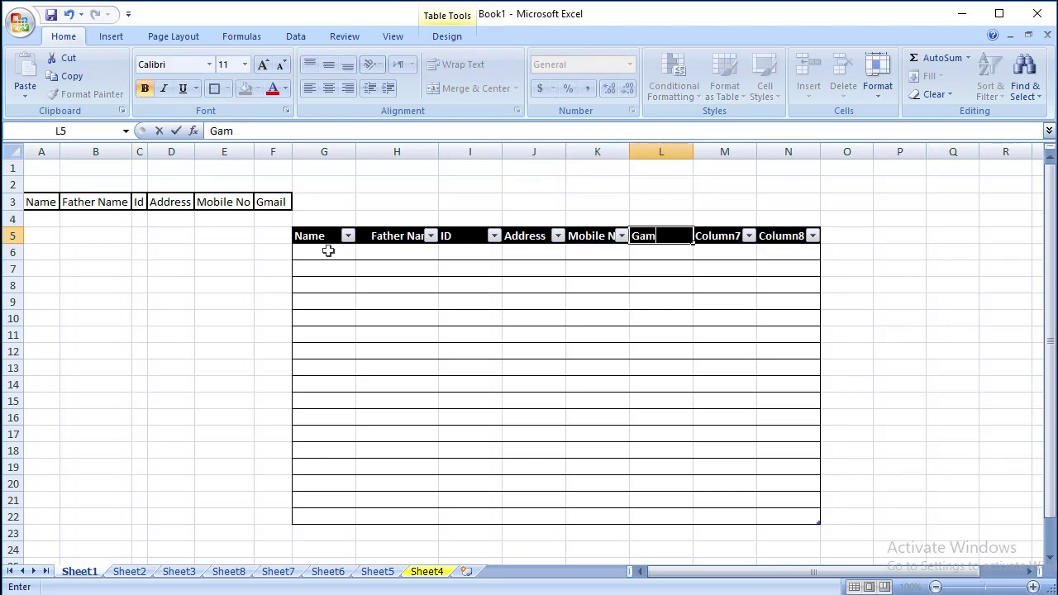
text(ail)
key(Tab)
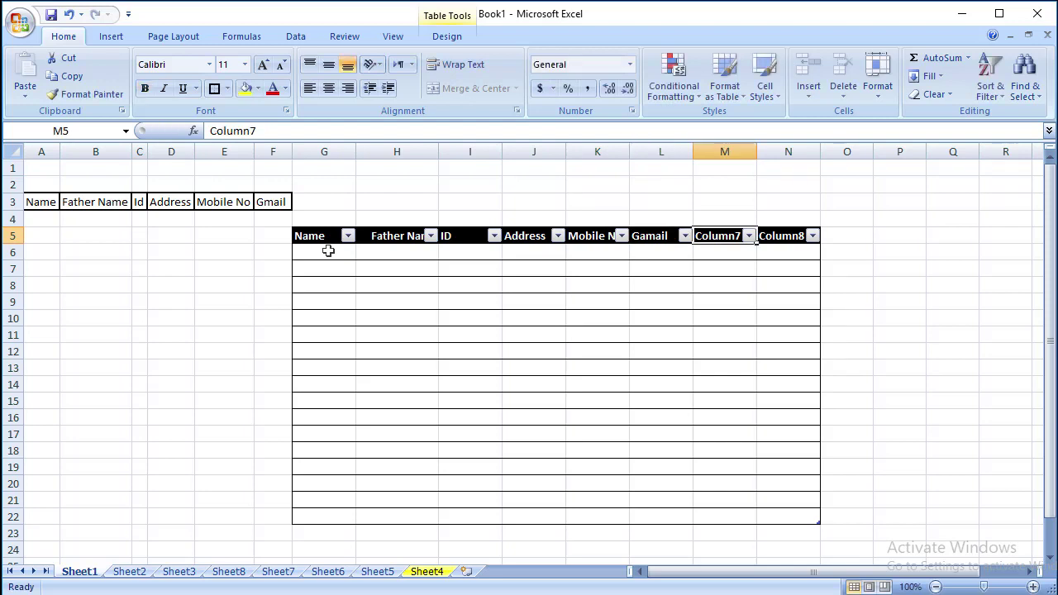
text(Locat)
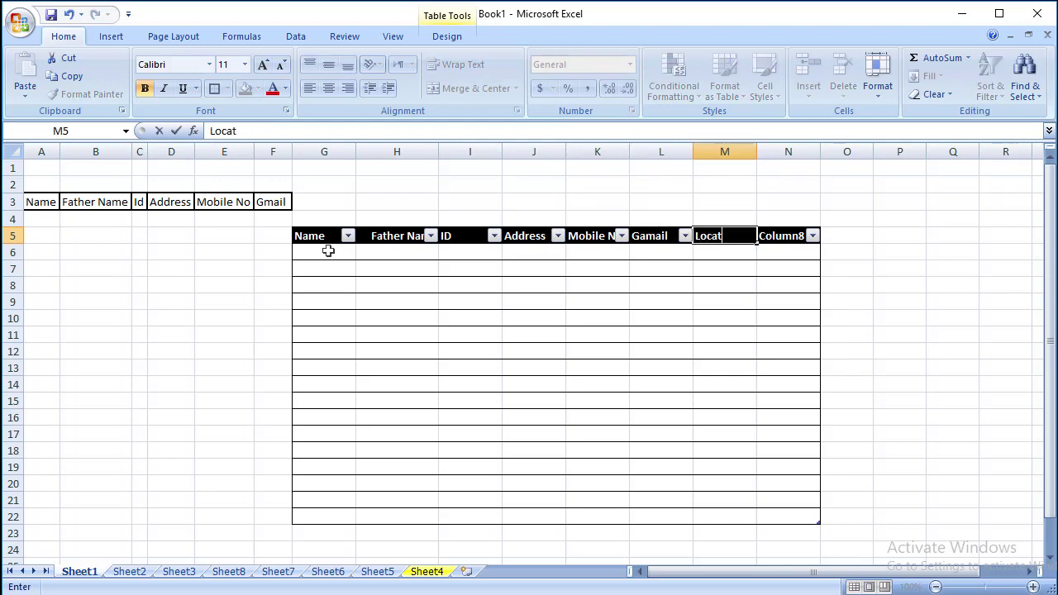
text(ion)
key(Tab)
text(S)
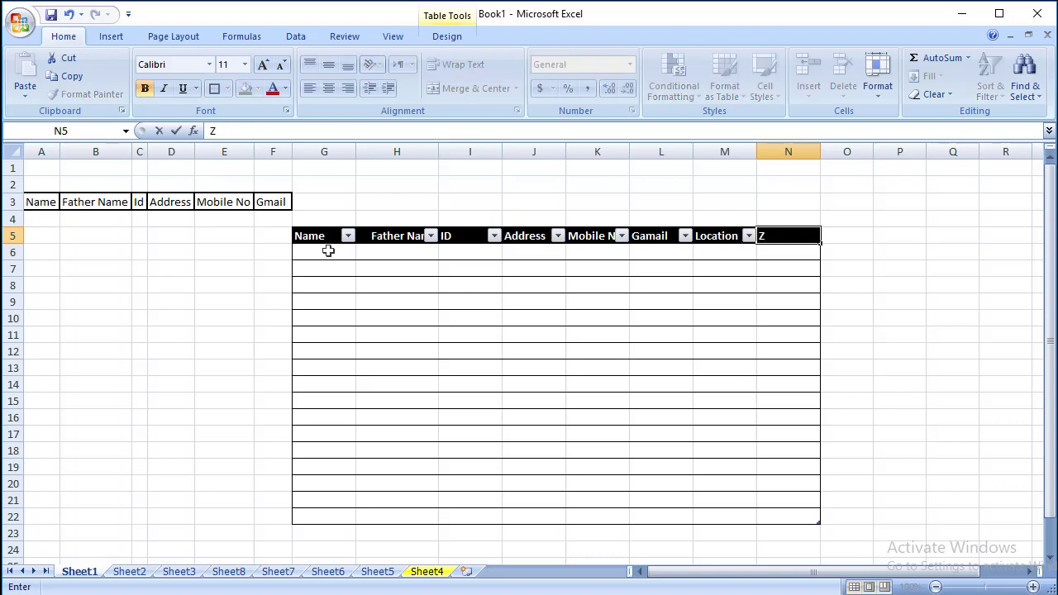
text(cod)
text(e)
key(Tab)
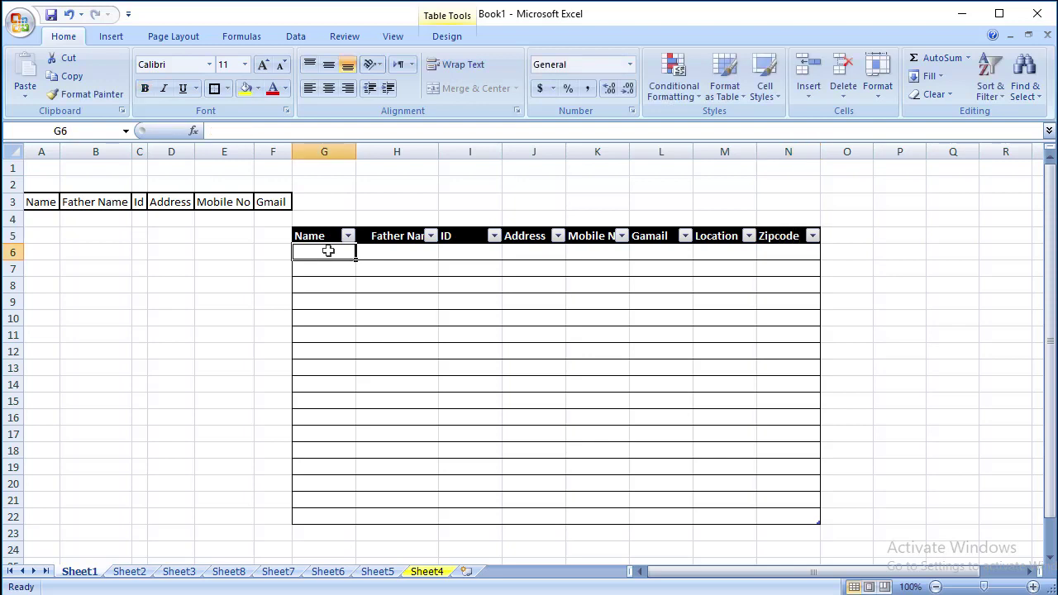
click(392, 240)
click(347, 236)
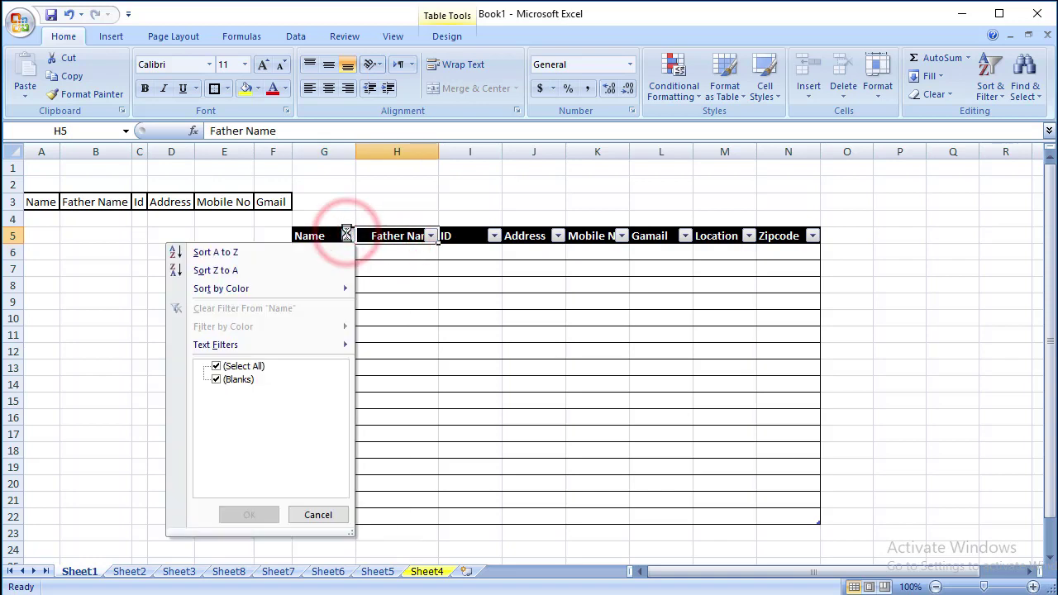
click(428, 300)
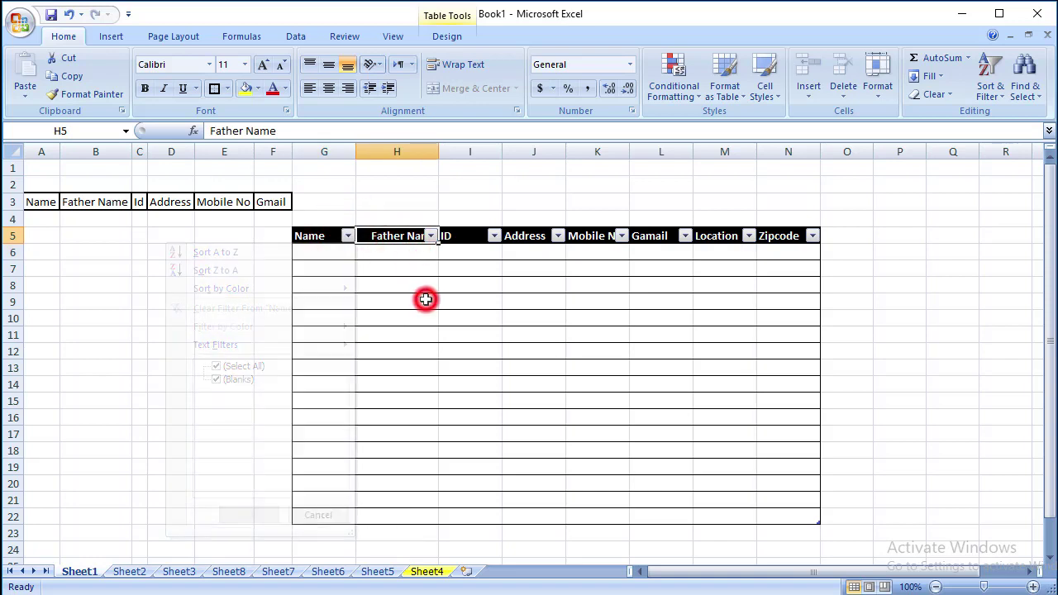
click(642, 35)
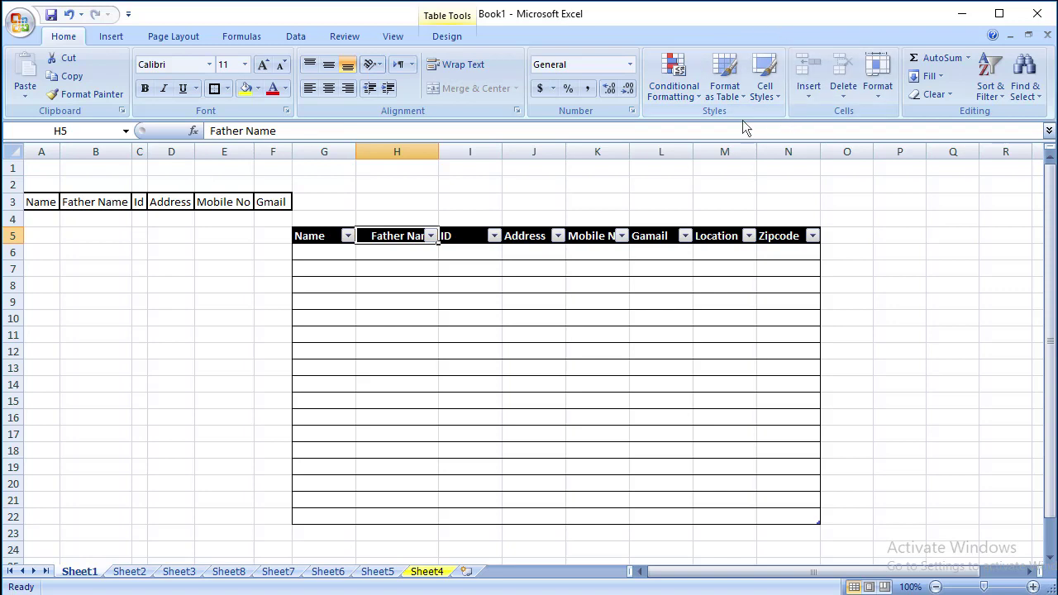
click(655, 306)
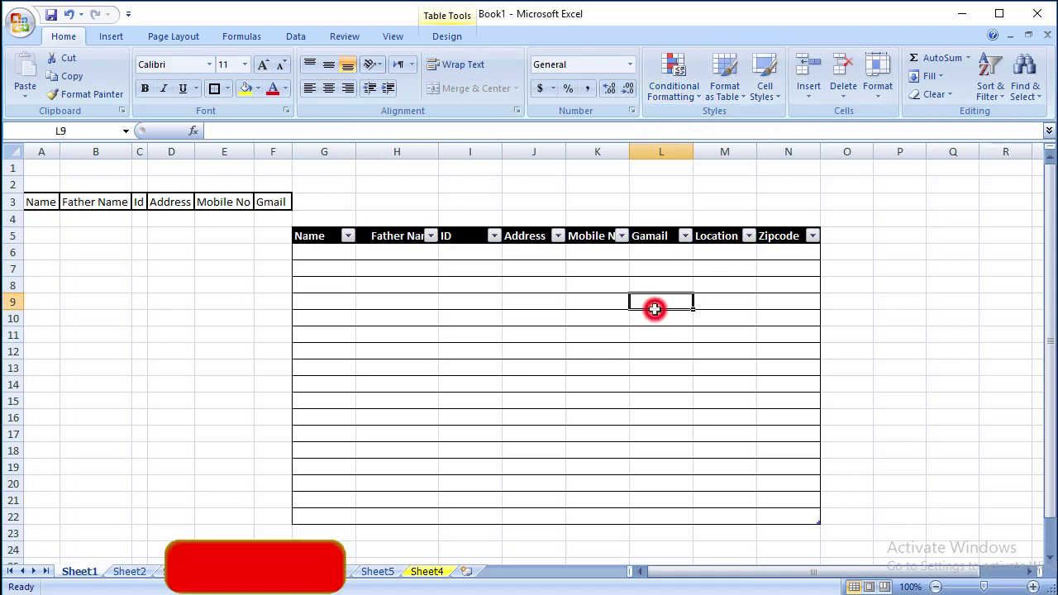
click(531, 335)
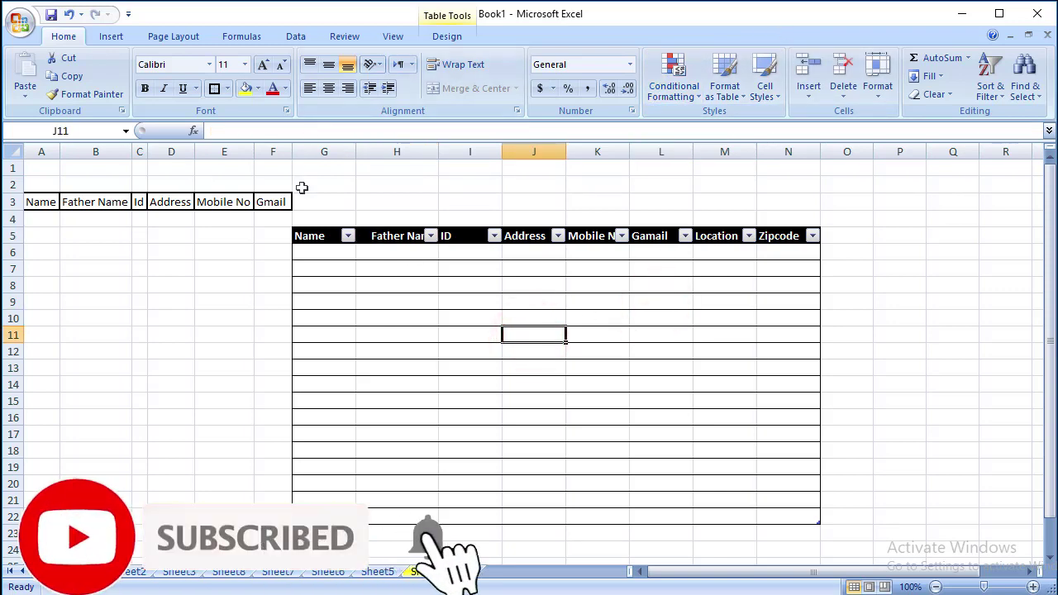
Step: Use Clear All on F4:N24 to remove the table and its formatting
drag(285, 221, 827, 536)
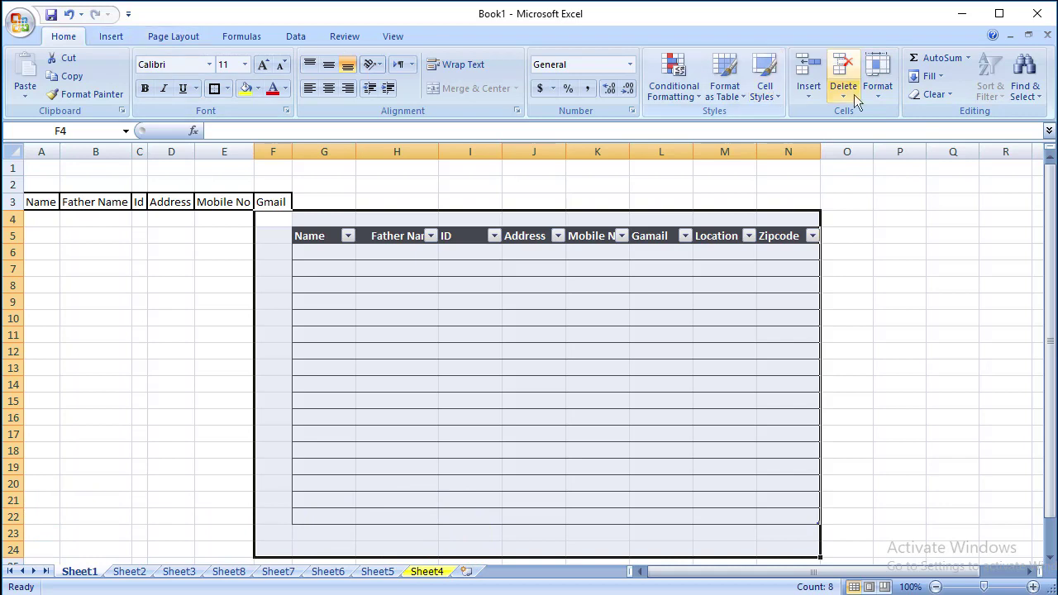
click(930, 94)
click(940, 113)
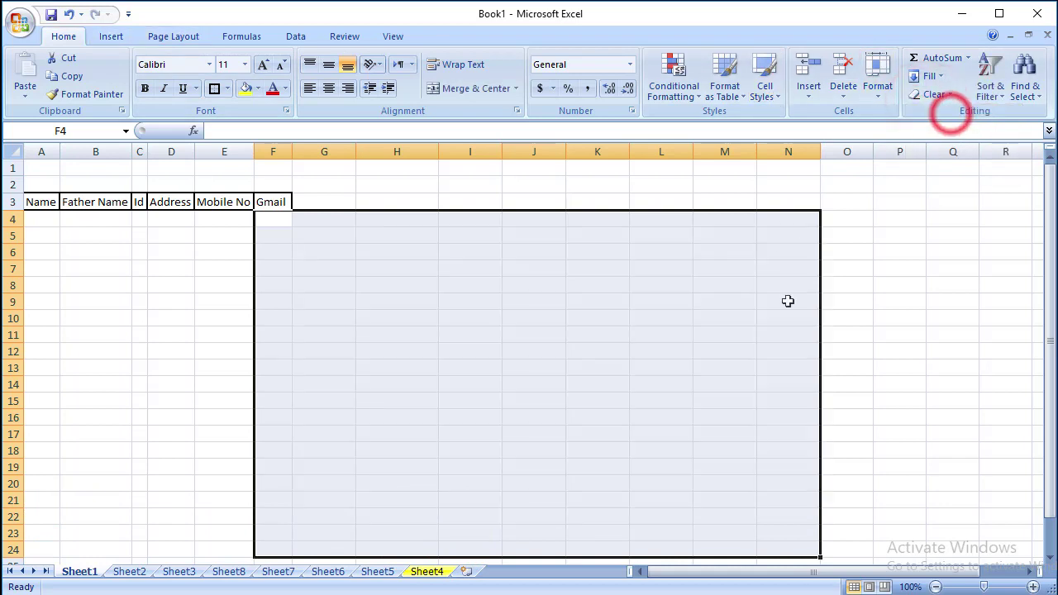
click(788, 301)
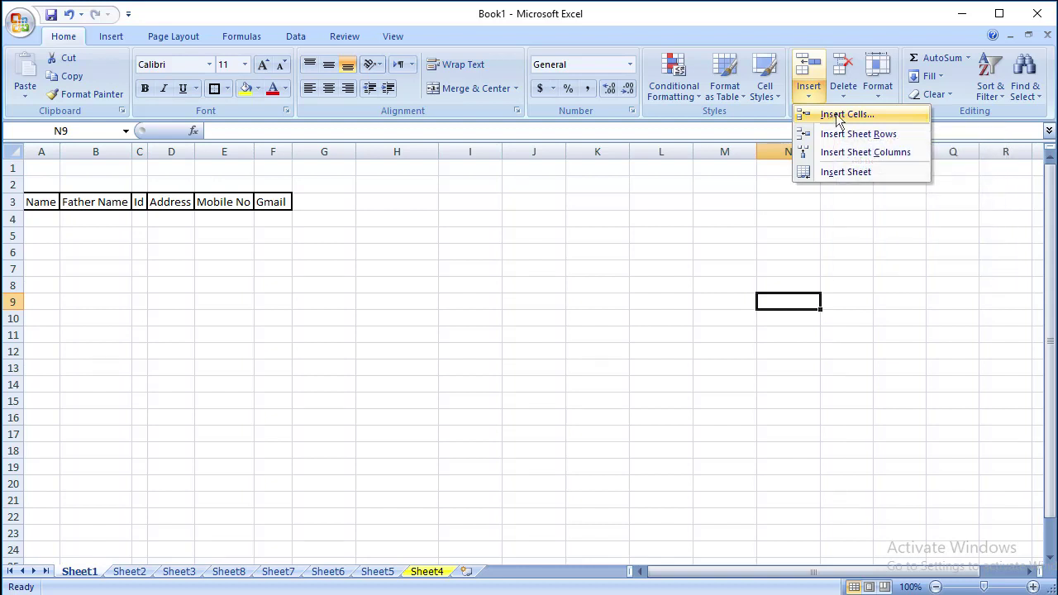
Step: Insert a new blank worksheet, Sheet9
click(831, 171)
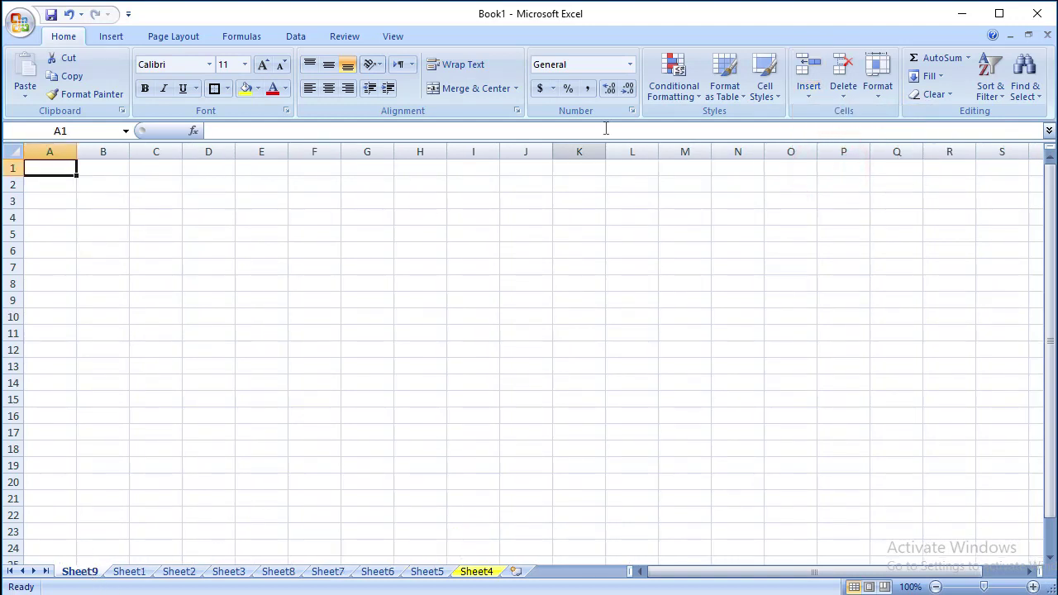
click(885, 95)
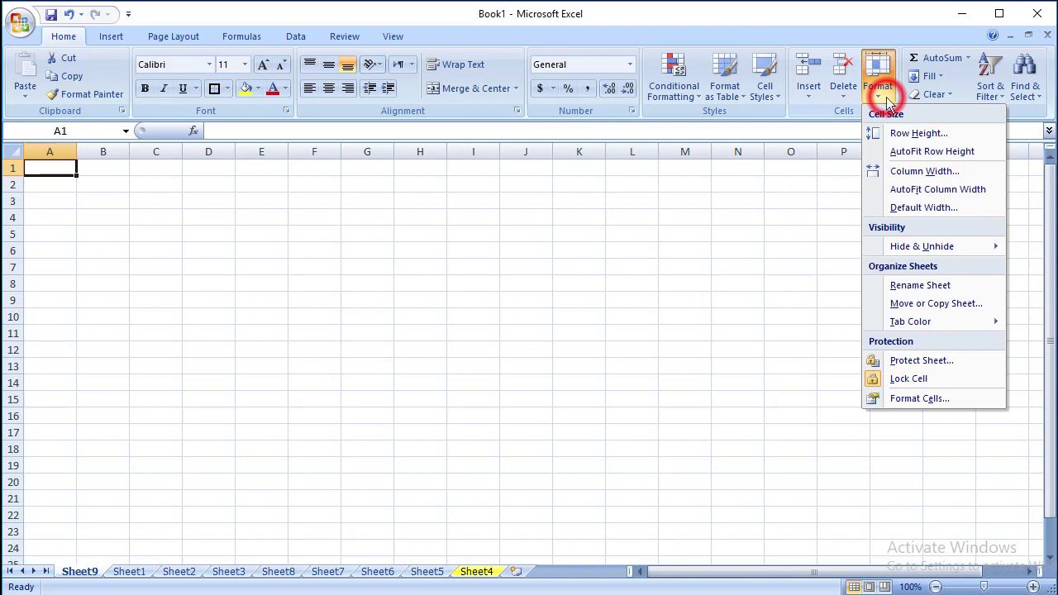
click(844, 93)
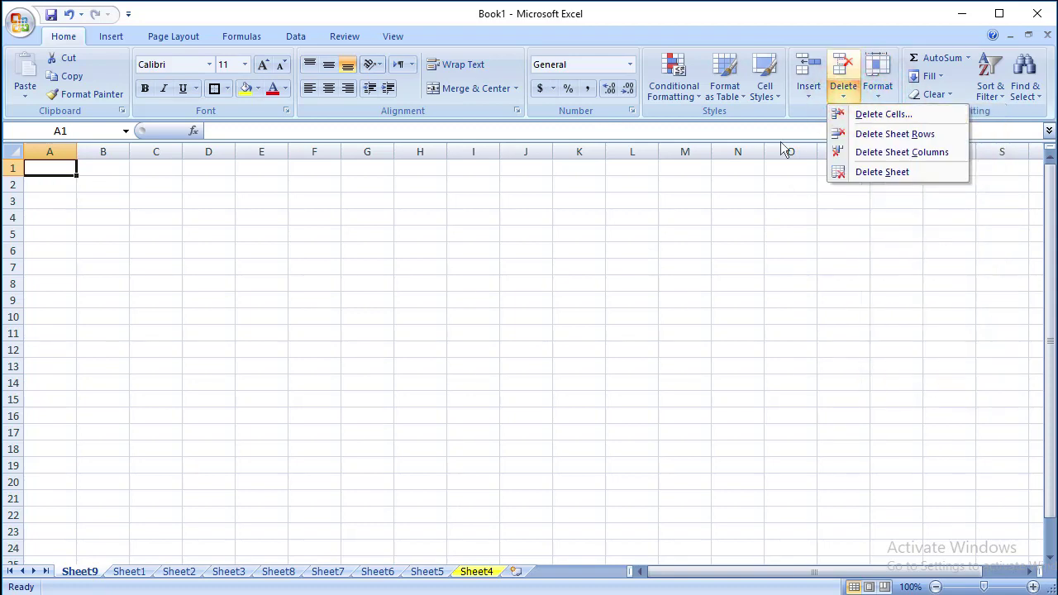
click(620, 319)
Step: Delete cell L9 on Sheet9, shifting the remaining cells left
click(644, 302)
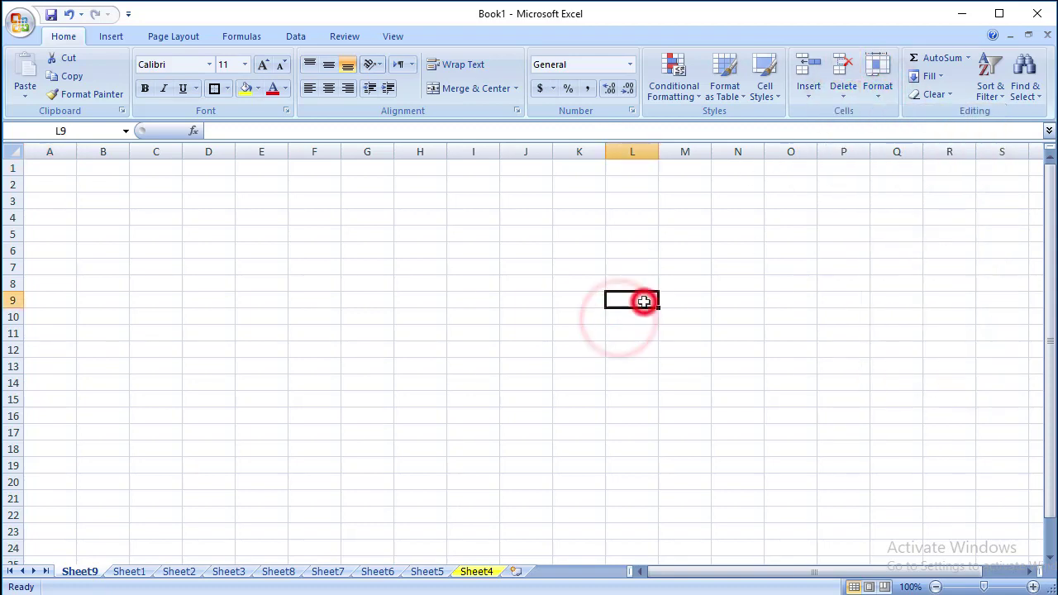
click(850, 91)
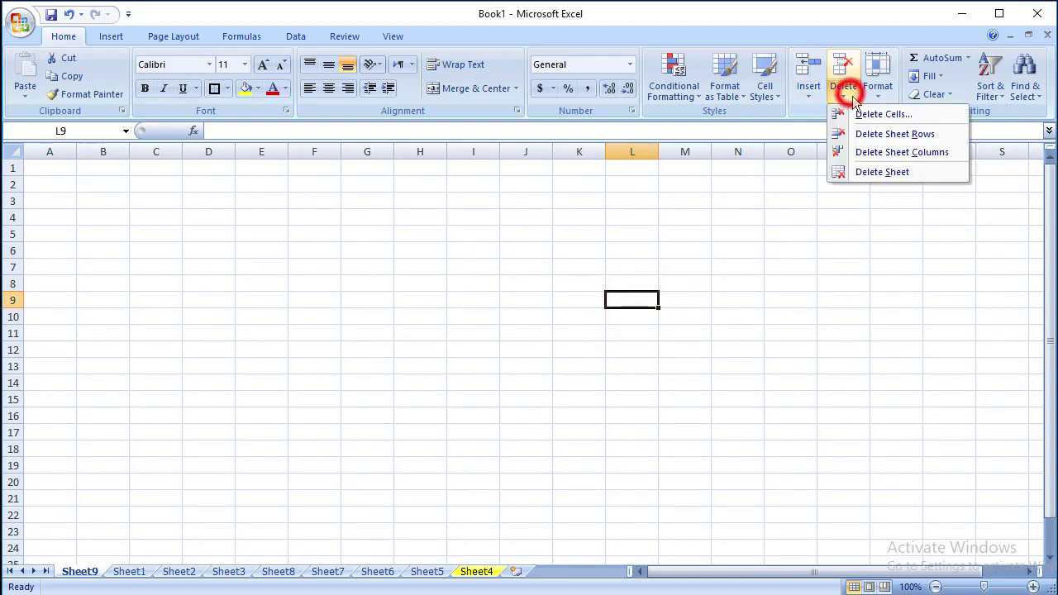
click(858, 110)
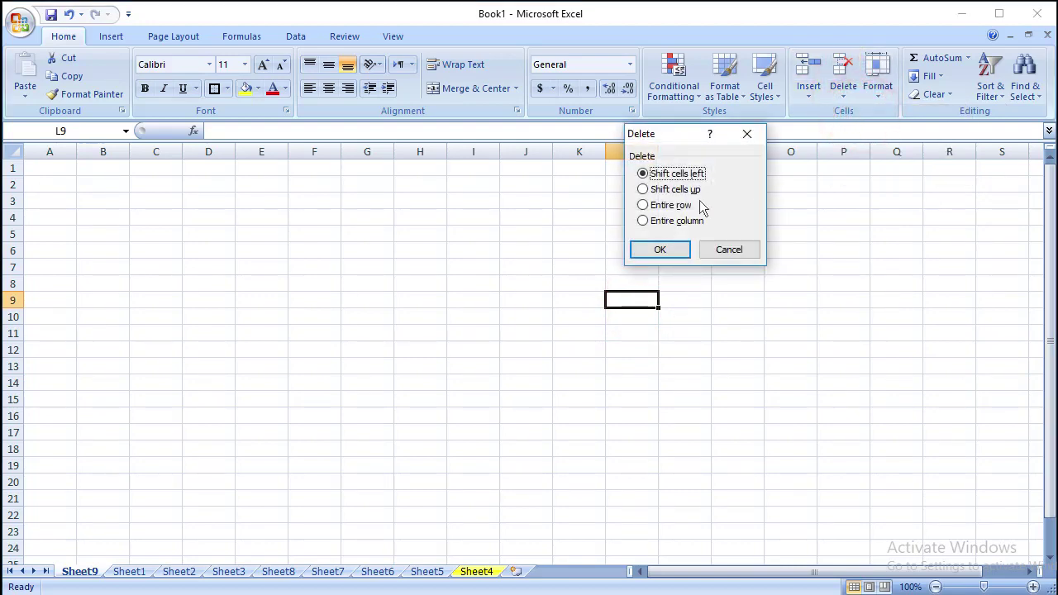
click(681, 251)
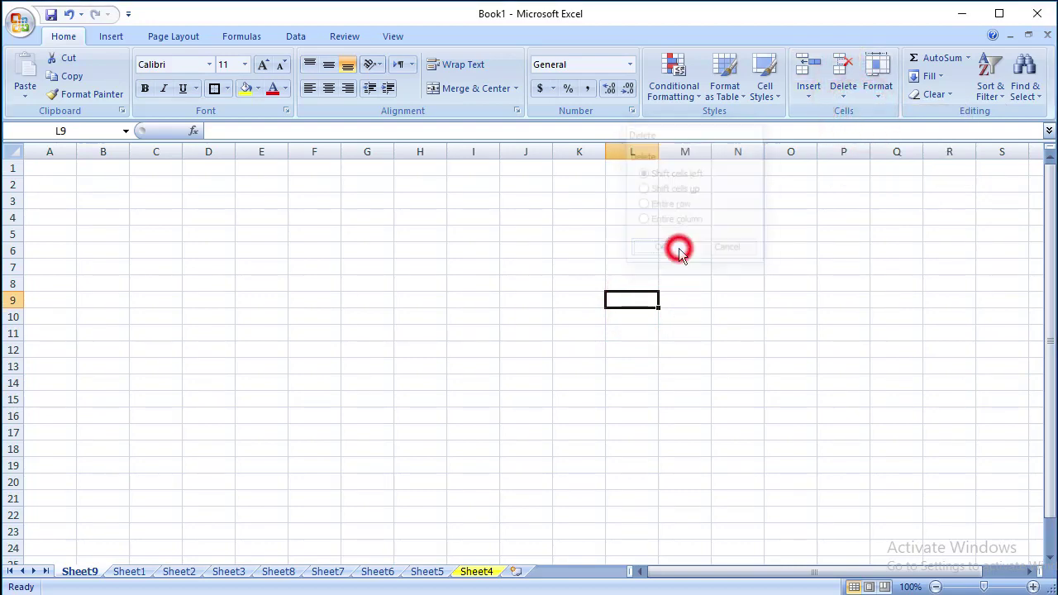
click(842, 66)
click(841, 89)
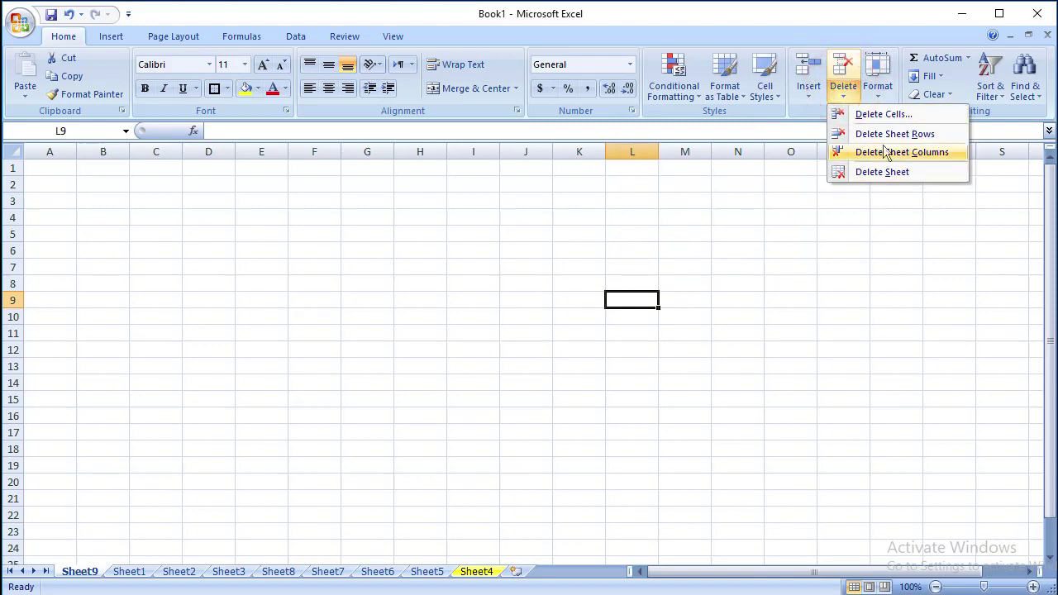
click(883, 91)
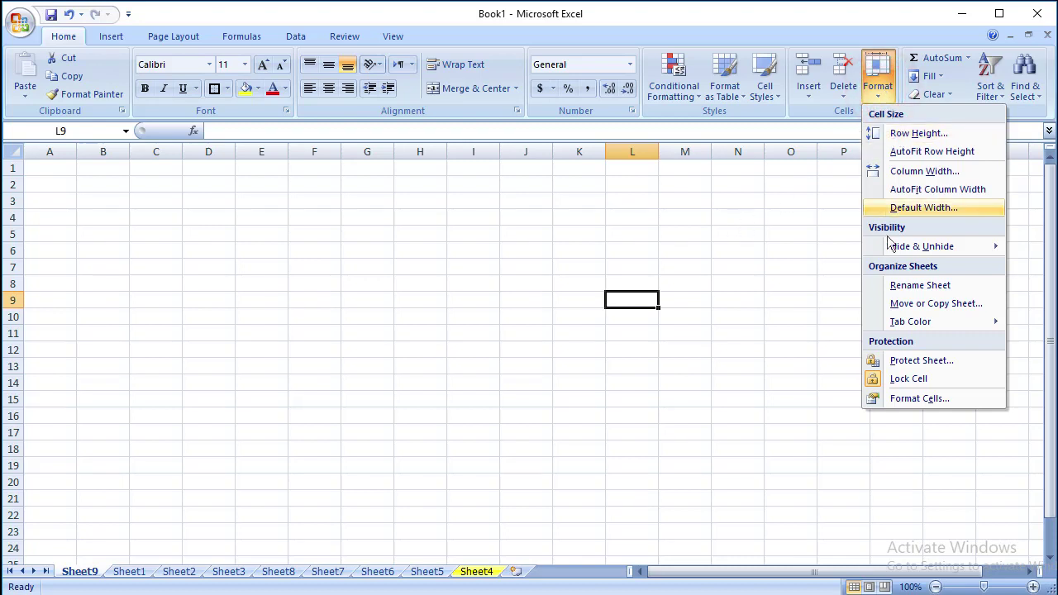
Step: Set row 9's height to 50
click(932, 134)
text(50)
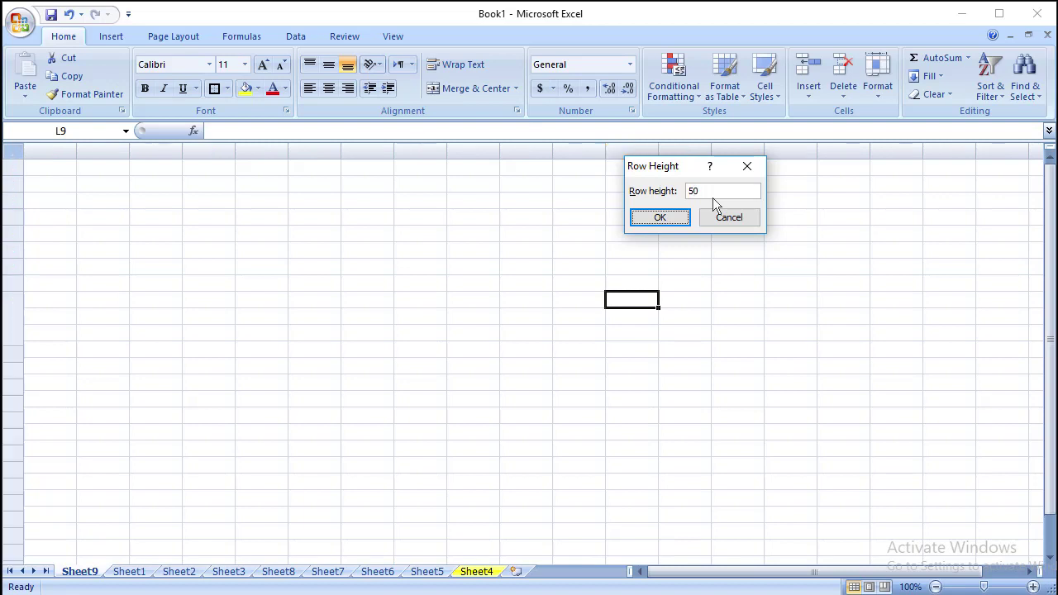
key(Return)
click(551, 323)
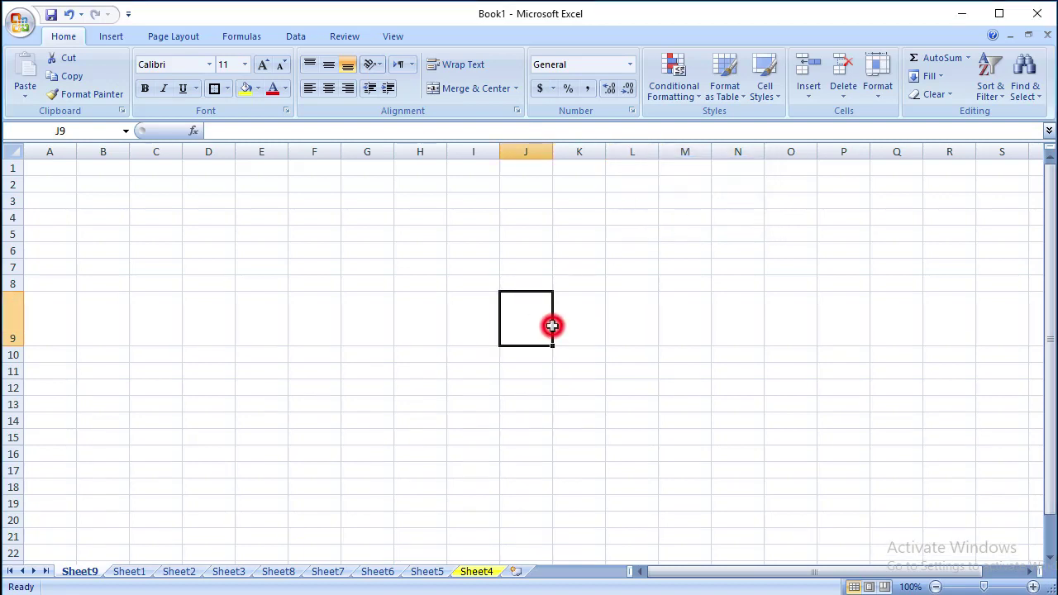
click(599, 323)
click(647, 331)
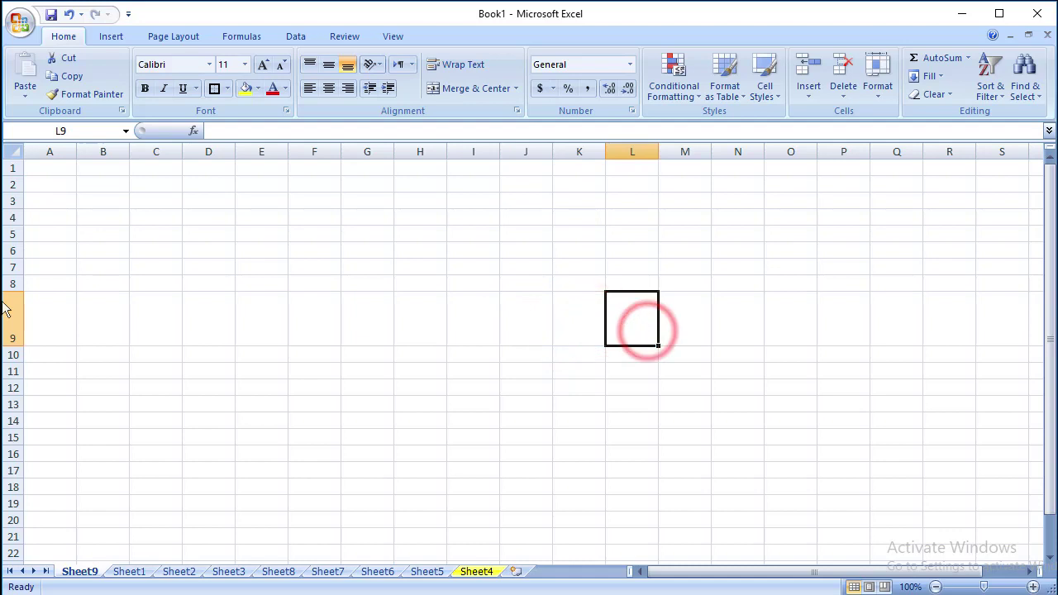
Step: Restore row 9 to a height of 15
click(878, 89)
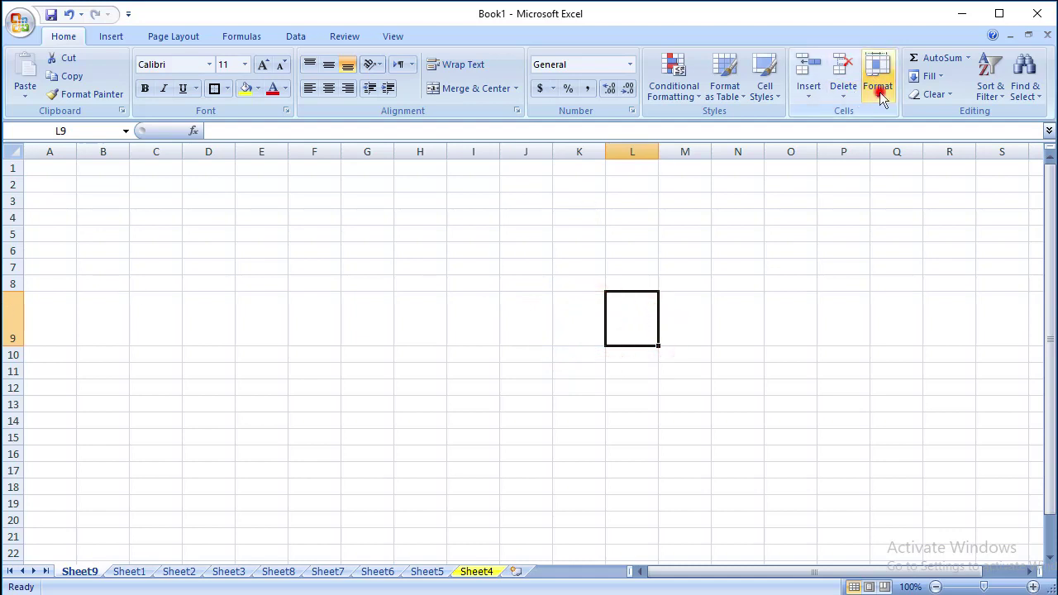
click(897, 135)
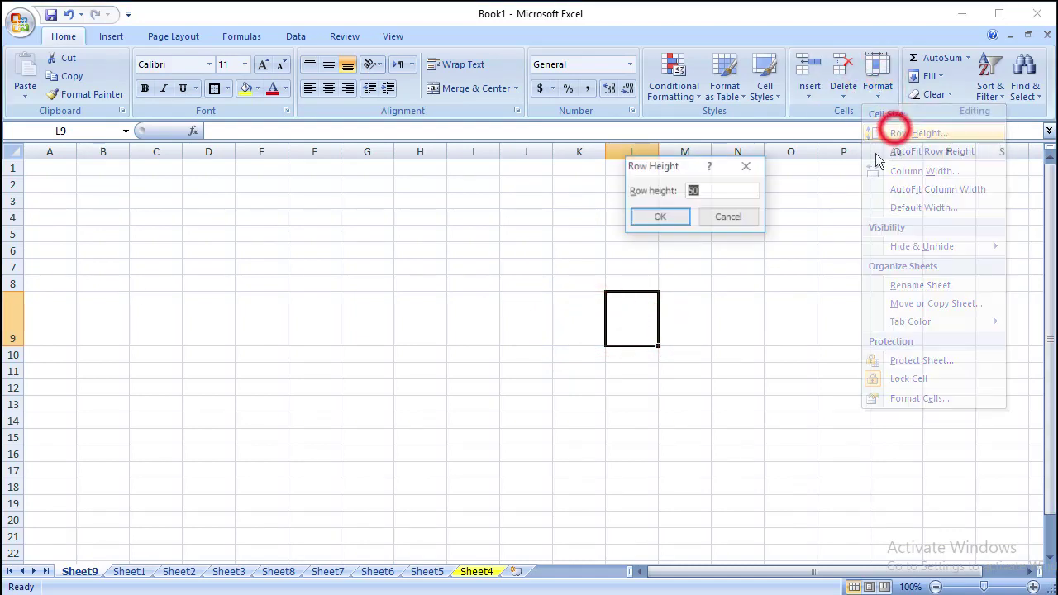
text(15)
key(Return)
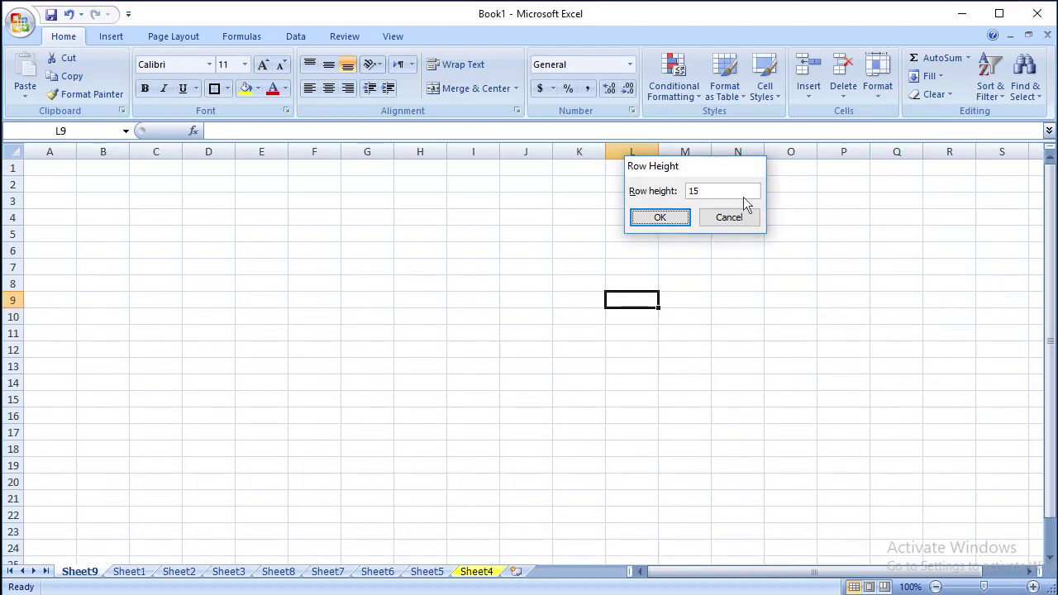
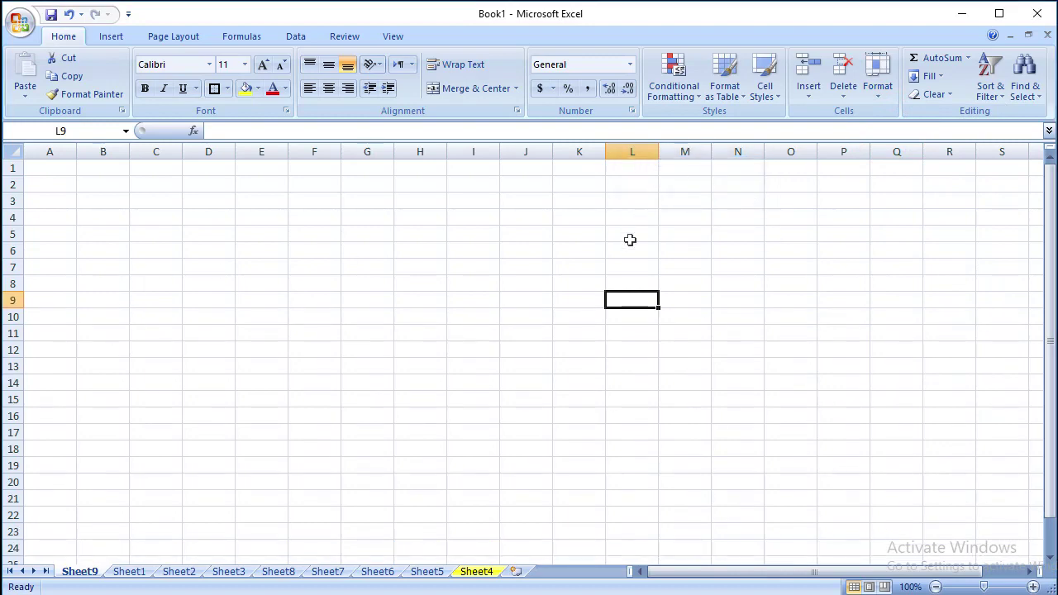
Step: Check the default column width under Format and close it unchanged
click(877, 93)
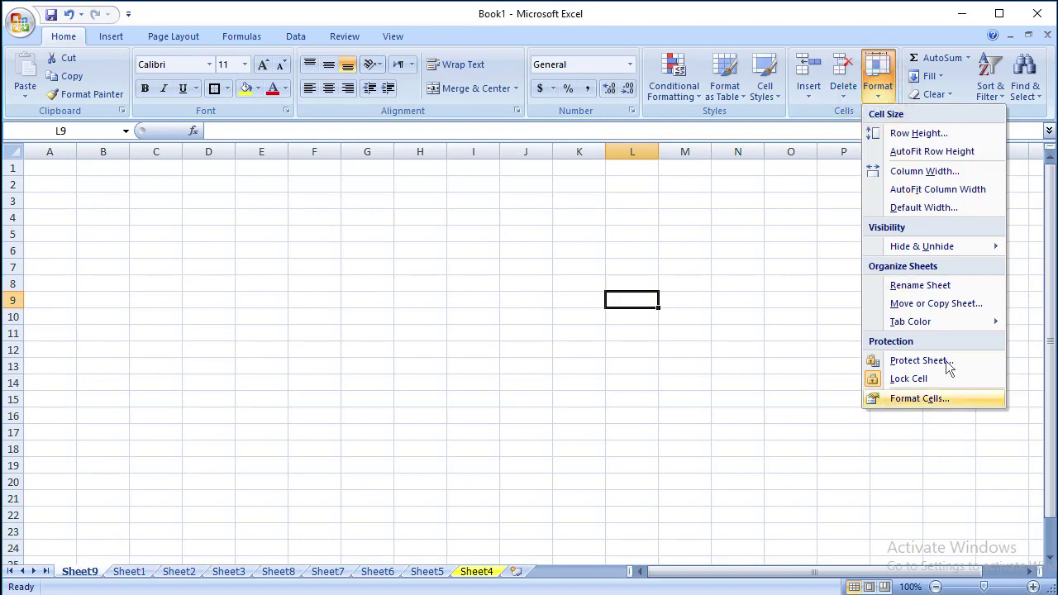
mouse_move(967, 249)
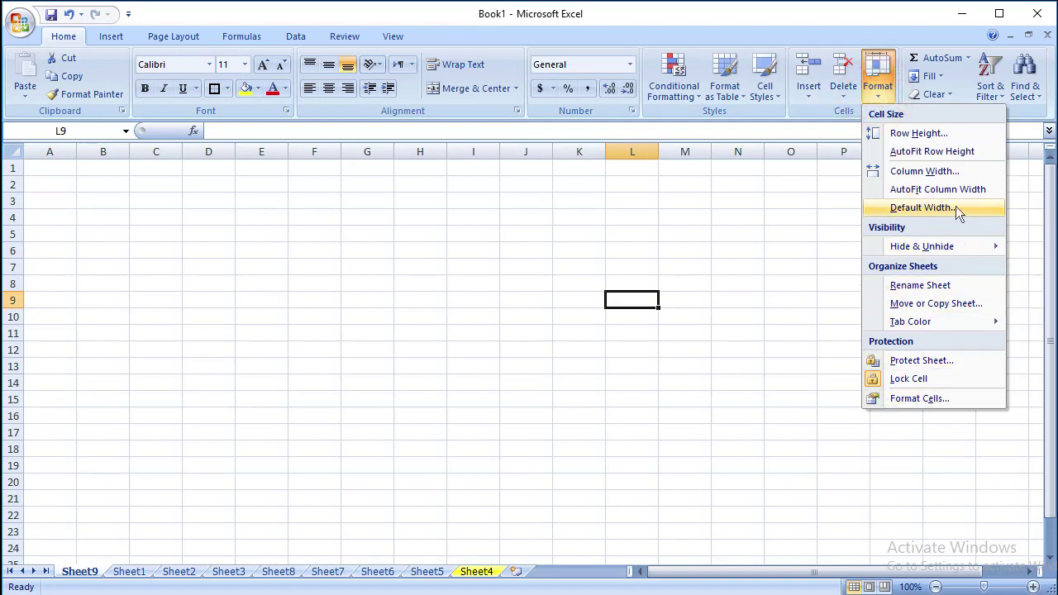
click(956, 207)
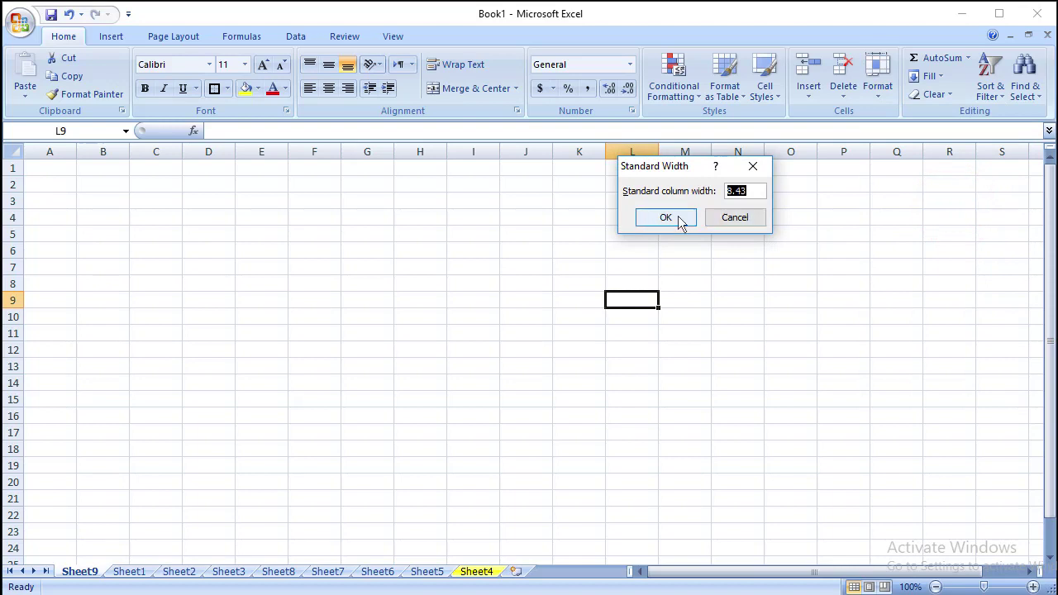
click(679, 216)
Step: Set the row height of A2:Q22 to 50 points
click(546, 297)
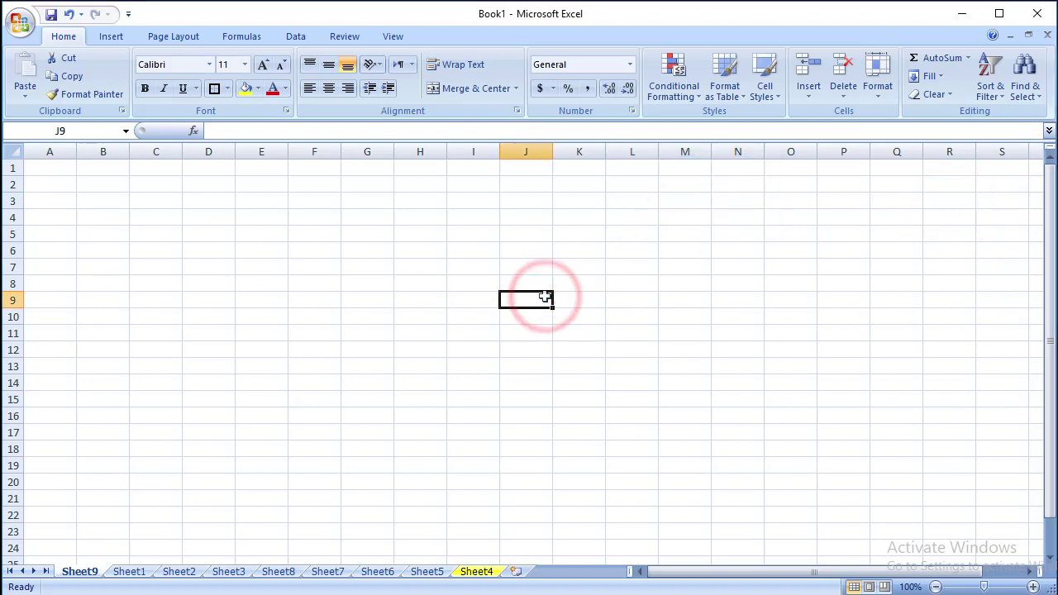
mouse_move(63, 175)
mouse_down()
mouse_move(880, 499)
mouse_move(878, 513)
mouse_up()
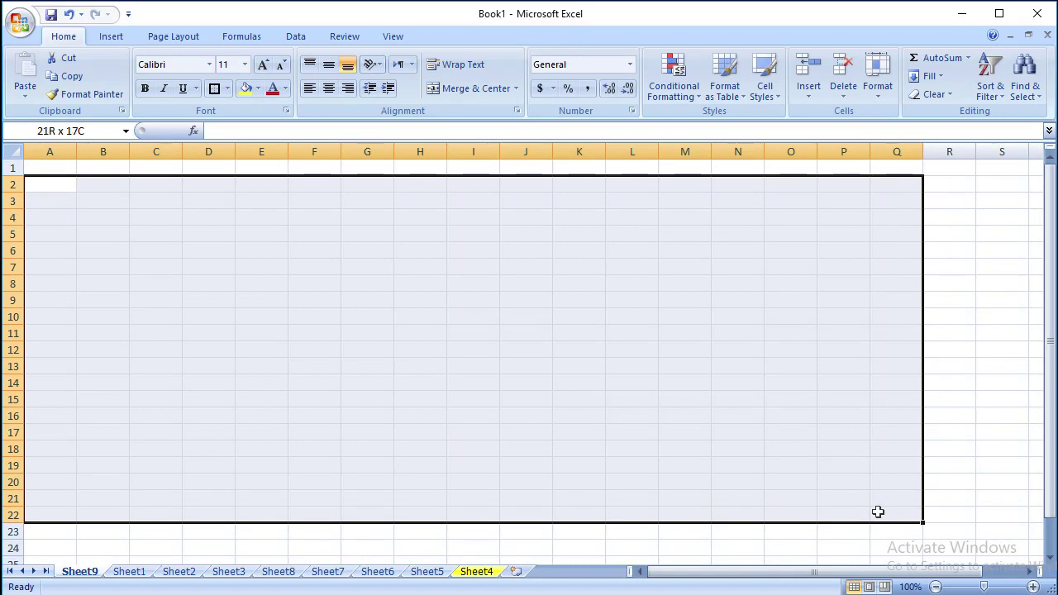
click(880, 95)
click(902, 133)
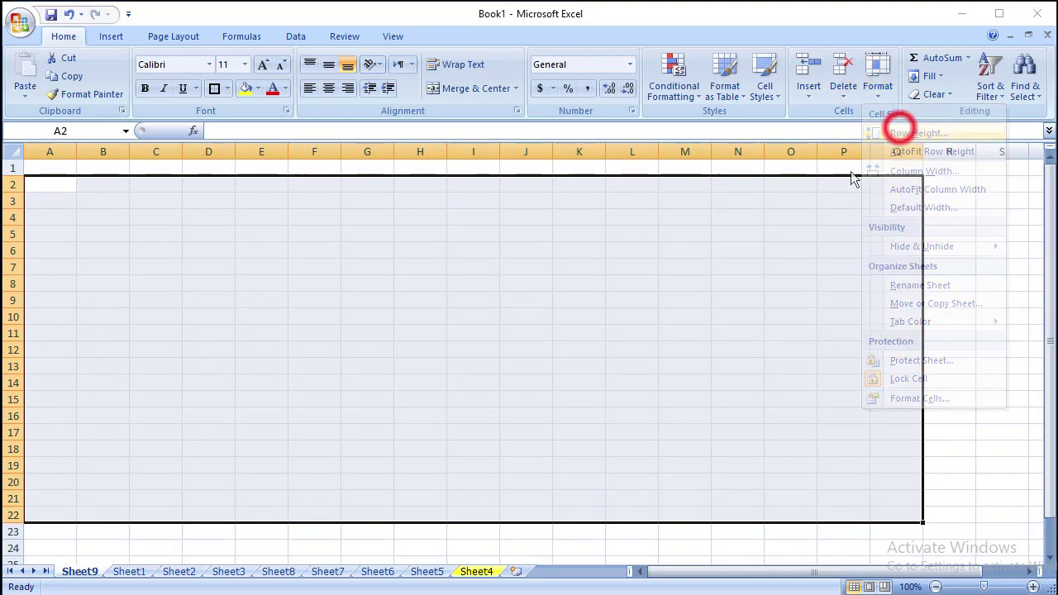
text(5)
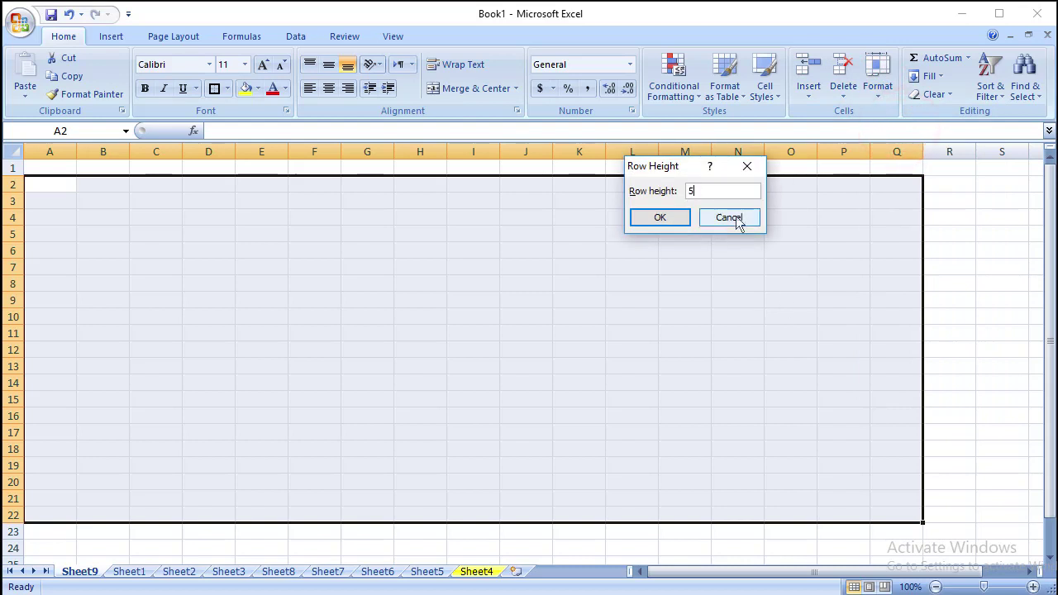
text(0)
key(Return)
click(293, 371)
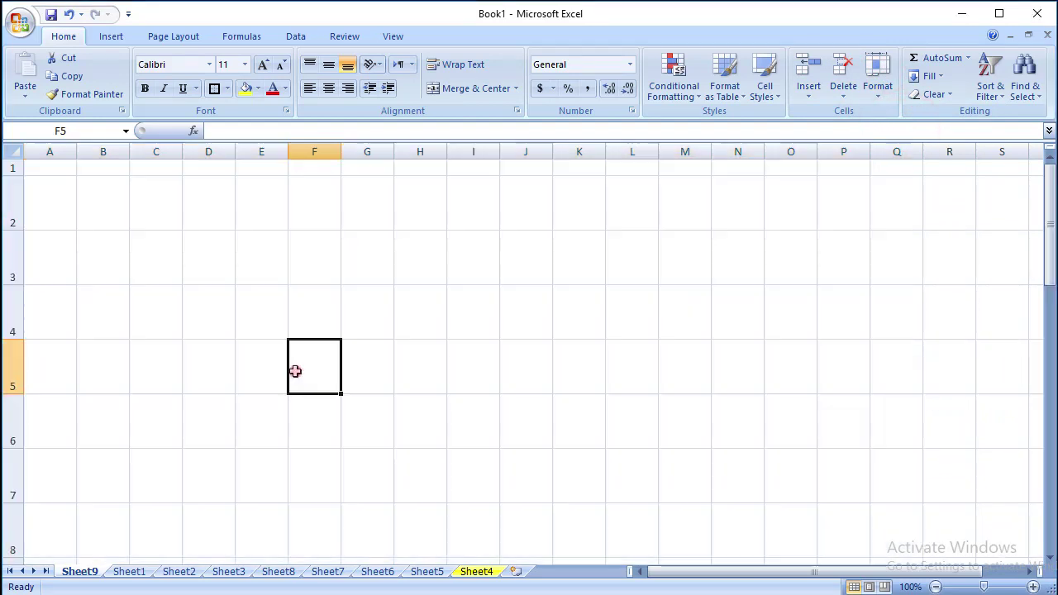
Step: Fill A2:P8 with 1 and centre the values vertically and horizontally
mouse_move(56, 214)
mouse_down()
mouse_move(475, 473)
mouse_move(808, 498)
mouse_move(840, 525)
mouse_up()
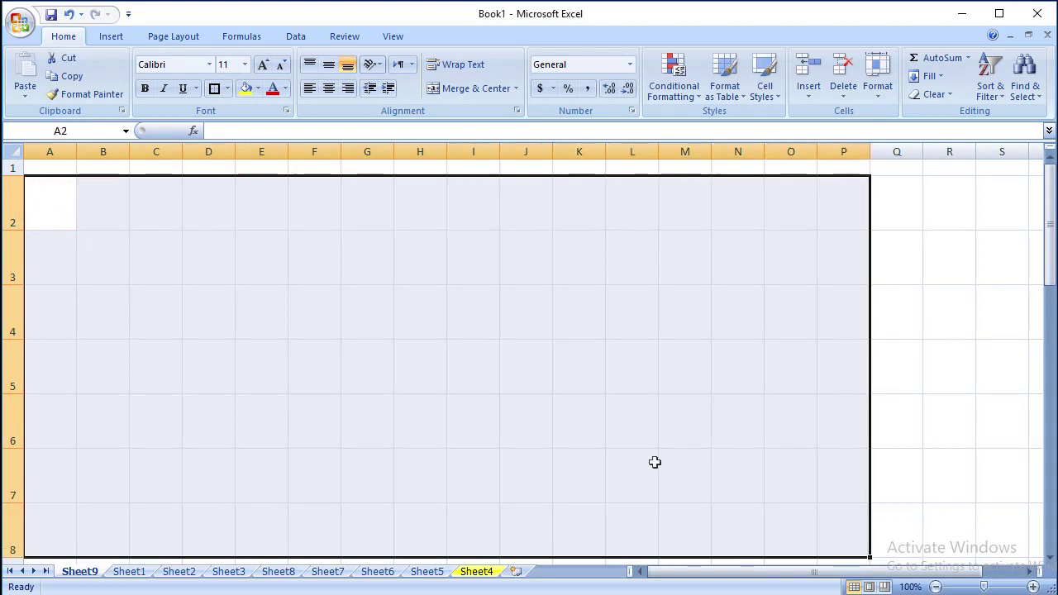
text(1)
key(ctrl+Return)
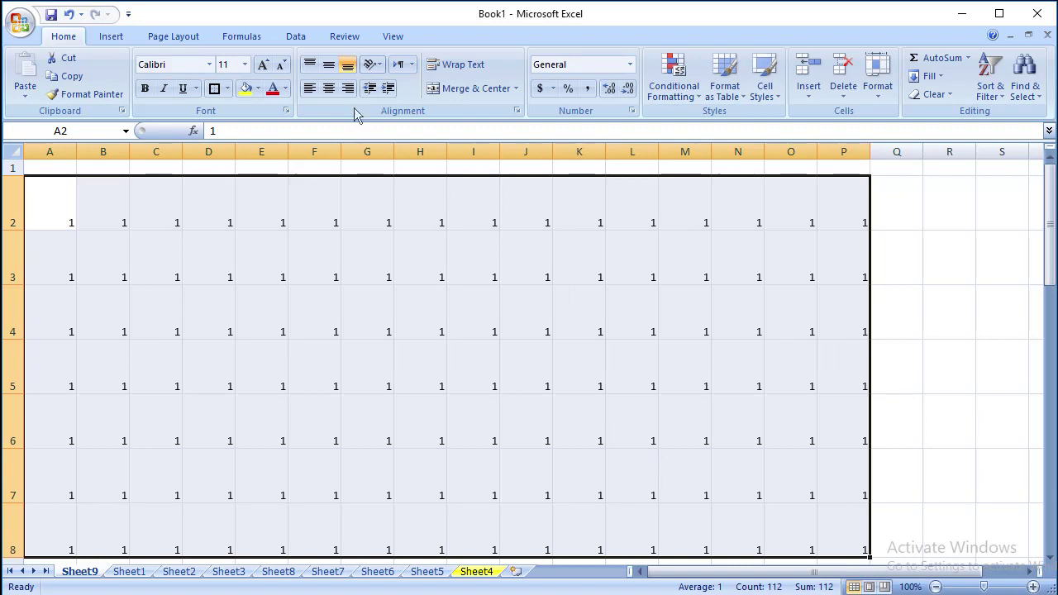
click(328, 64)
click(329, 88)
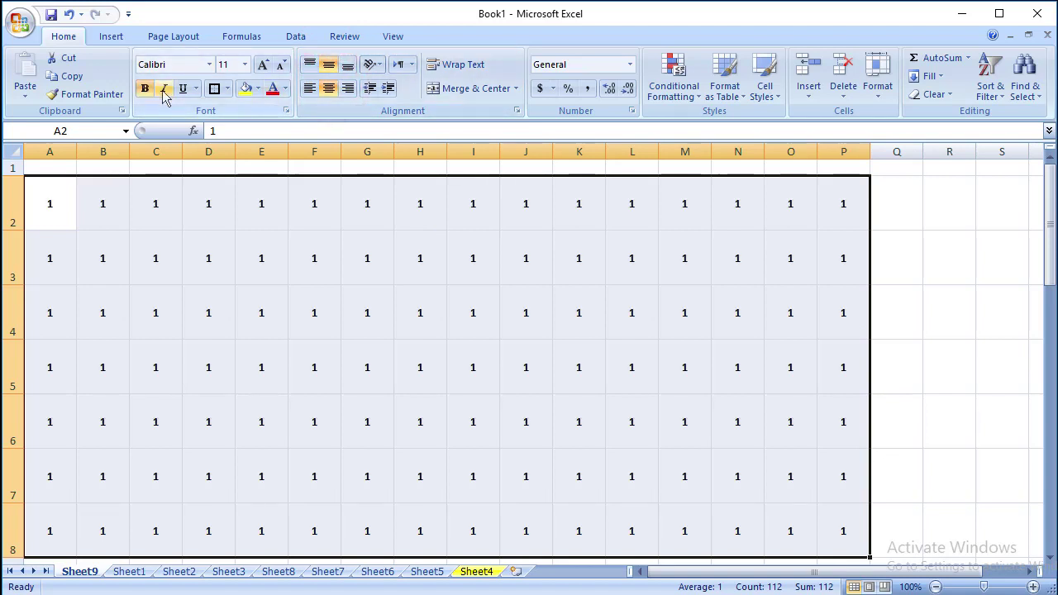
Step: Cycle the active cell through the selection's corners and dismiss the no-cells-found message
key(ctrl+period)
key(ctrl+period)
key(ctrl+period)
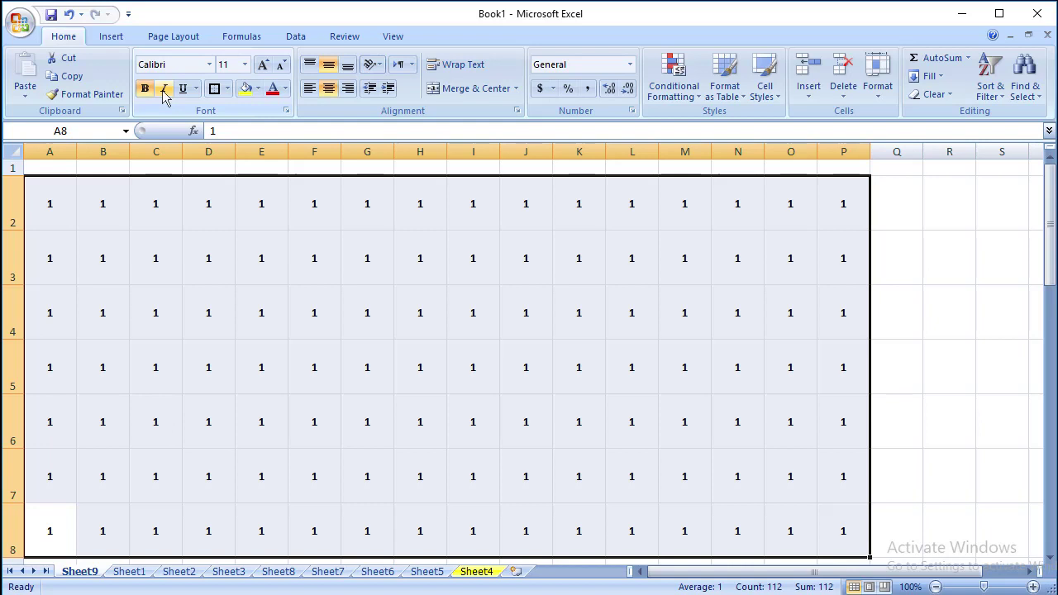
key(ctrl+backslash)
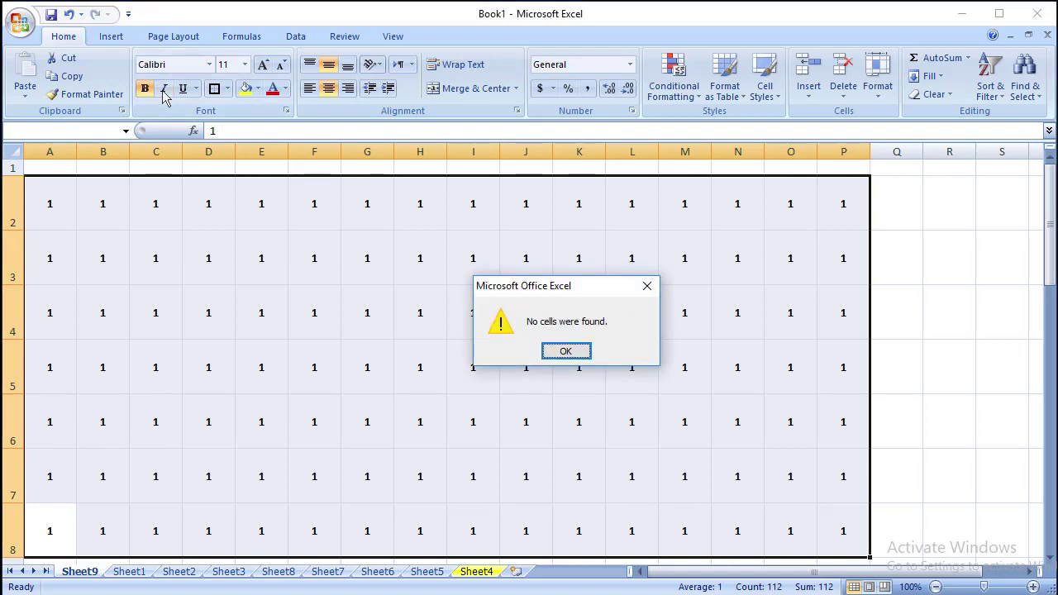
key(Return)
key(ctrl+backslash)
key(Return)
Step: Grow the font of the 1s up to 24 points
click(262, 64)
double_click(262, 64)
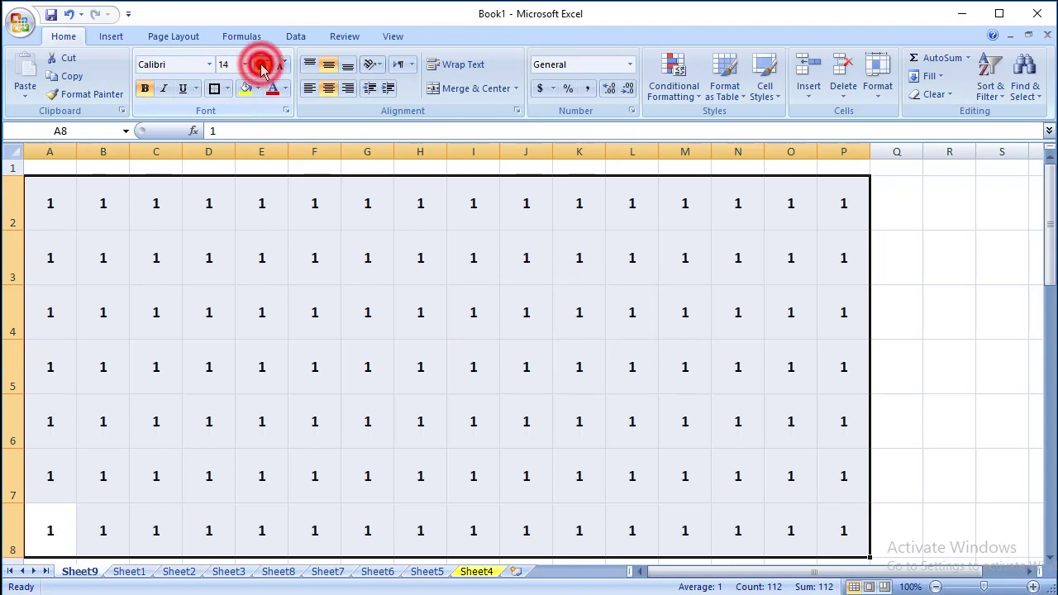
double_click(261, 64)
double_click(261, 65)
Step: Reselect the block of 1s through column P, then select the entire sheet
click(360, 312)
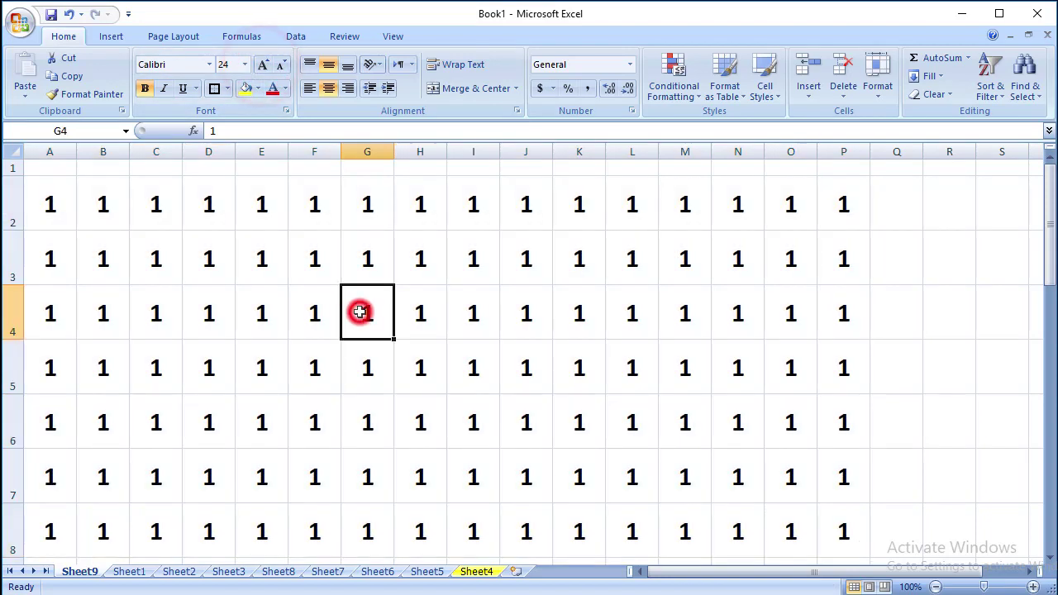
click(705, 355)
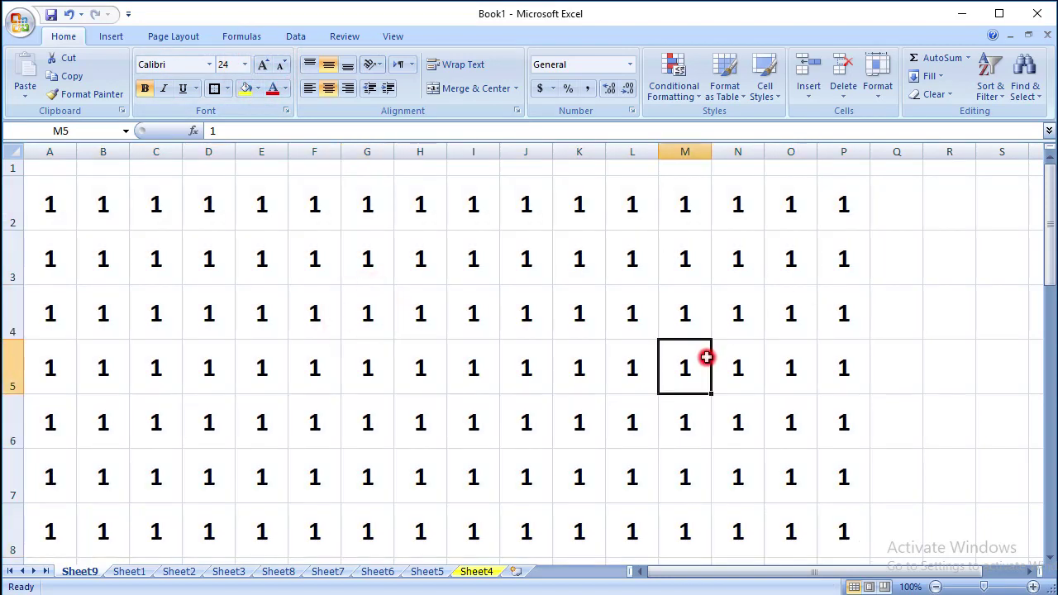
click(474, 348)
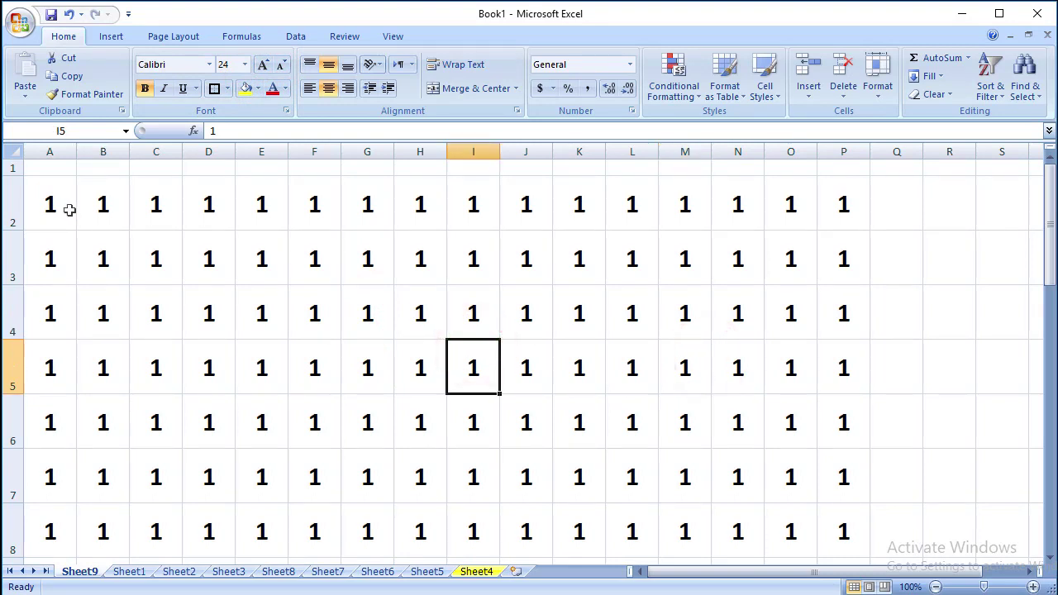
mouse_move(66, 207)
mouse_down()
mouse_move(482, 466)
mouse_move(766, 545)
mouse_up()
key(shift+Right)
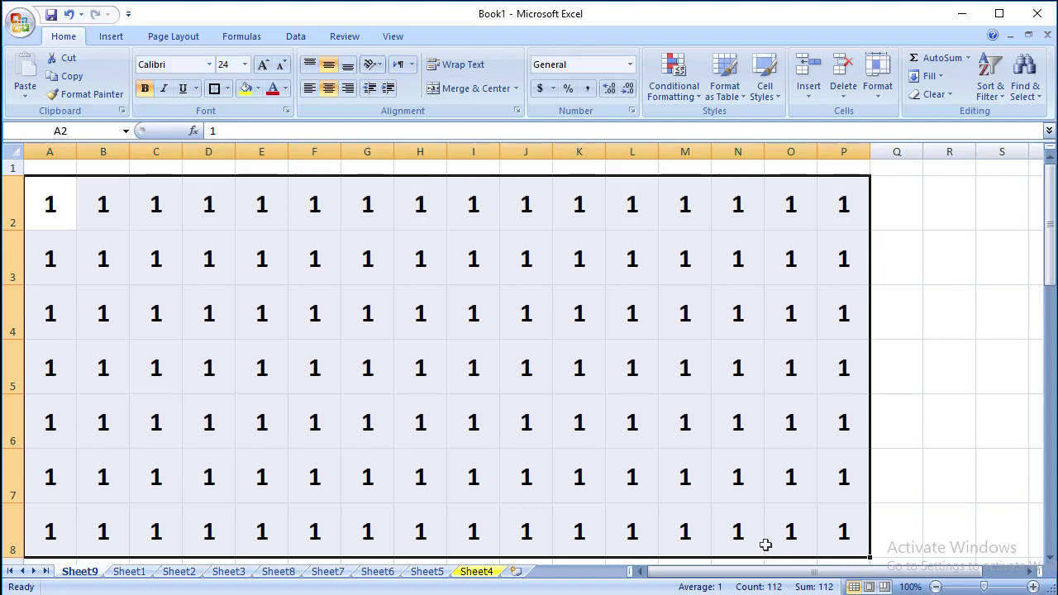
key(ctrl+a)
Step: Clear all sheet values and restore the standard 15-point row height
key(Delete)
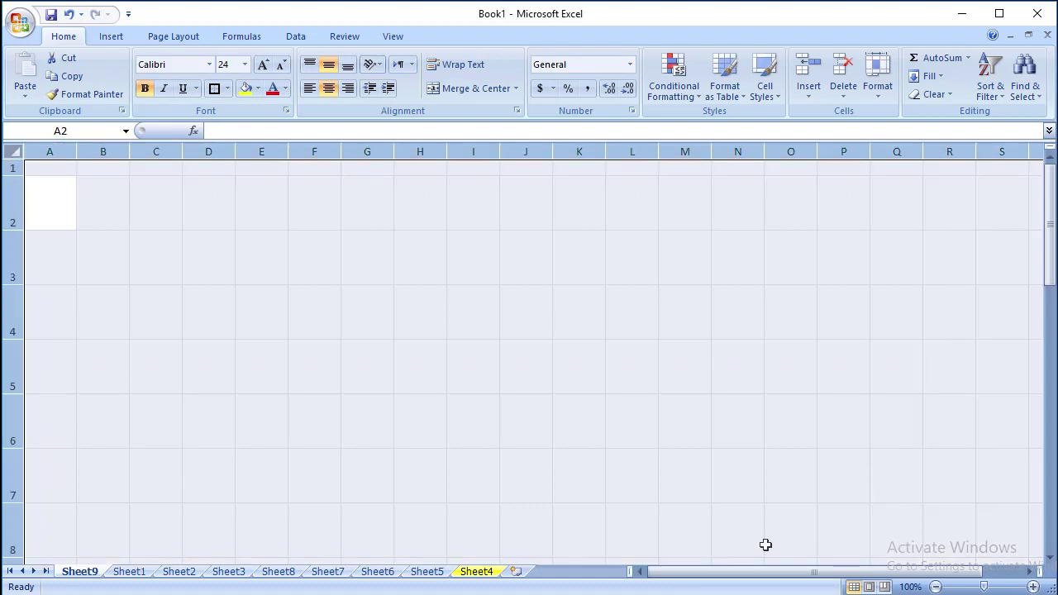
click(880, 89)
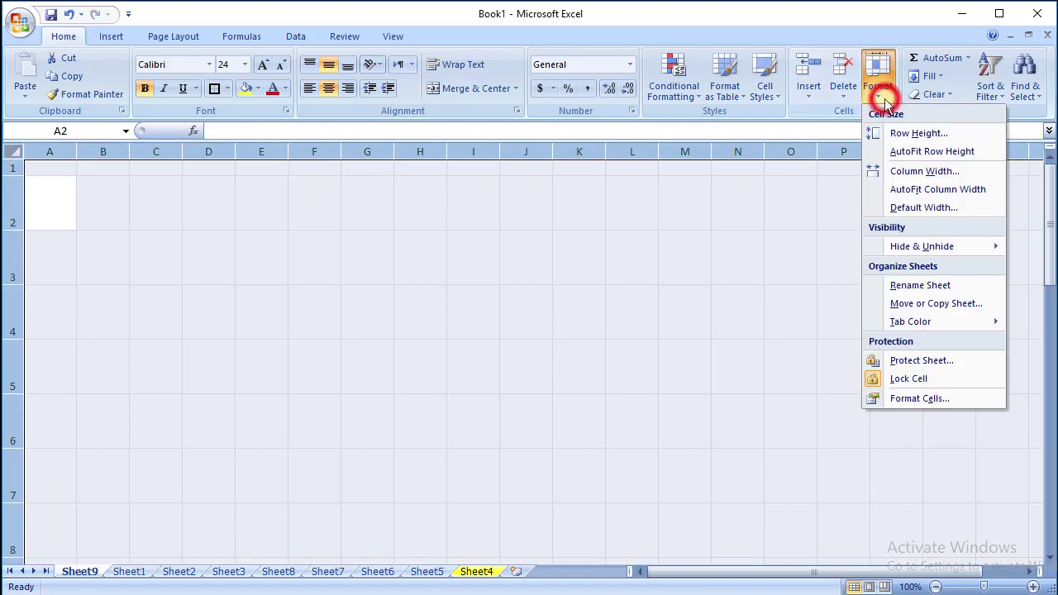
click(912, 134)
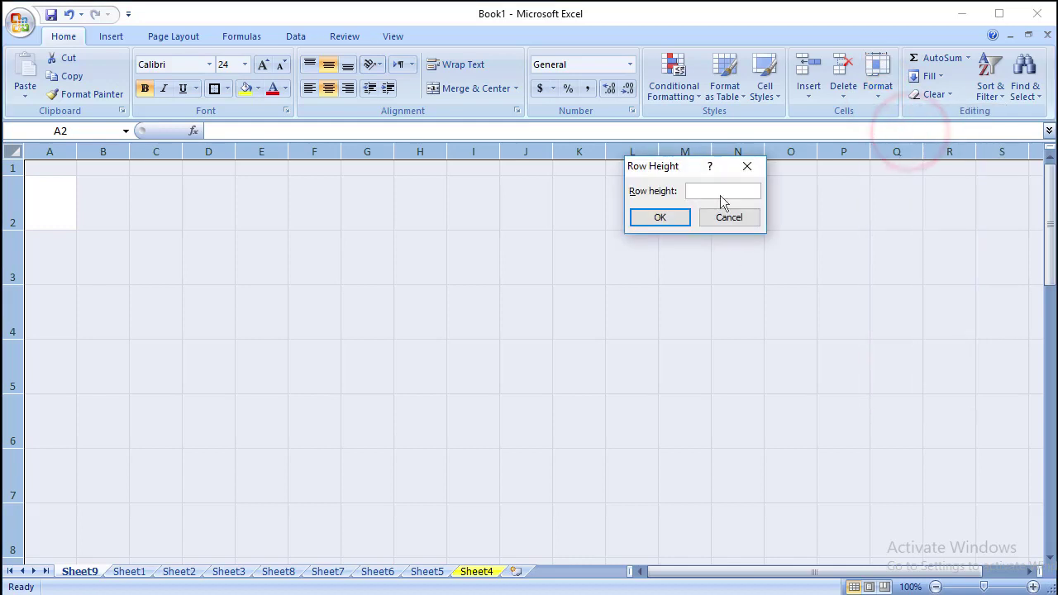
text(15)
key(Return)
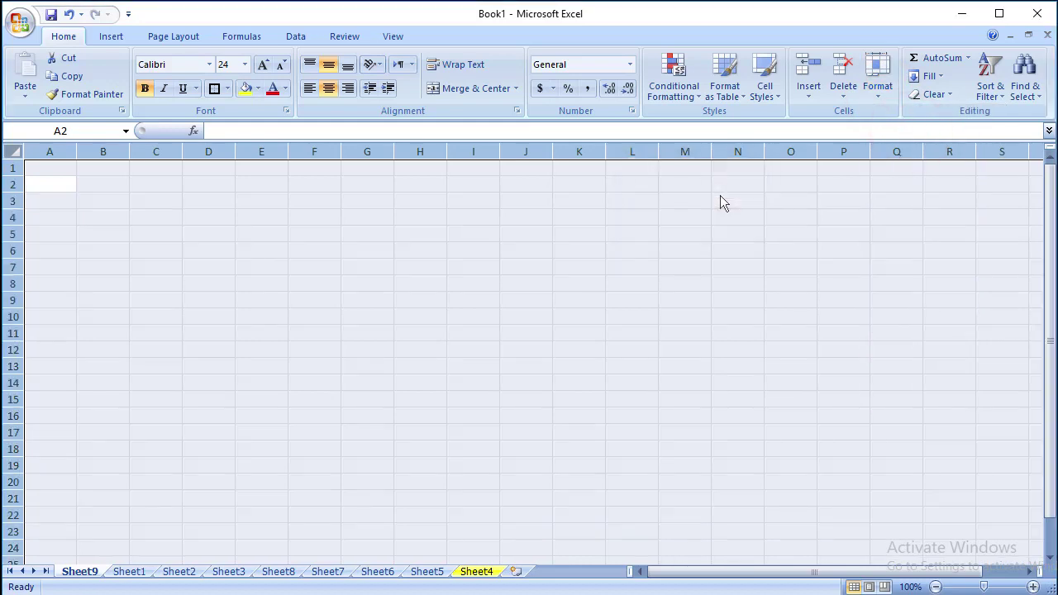
click(275, 306)
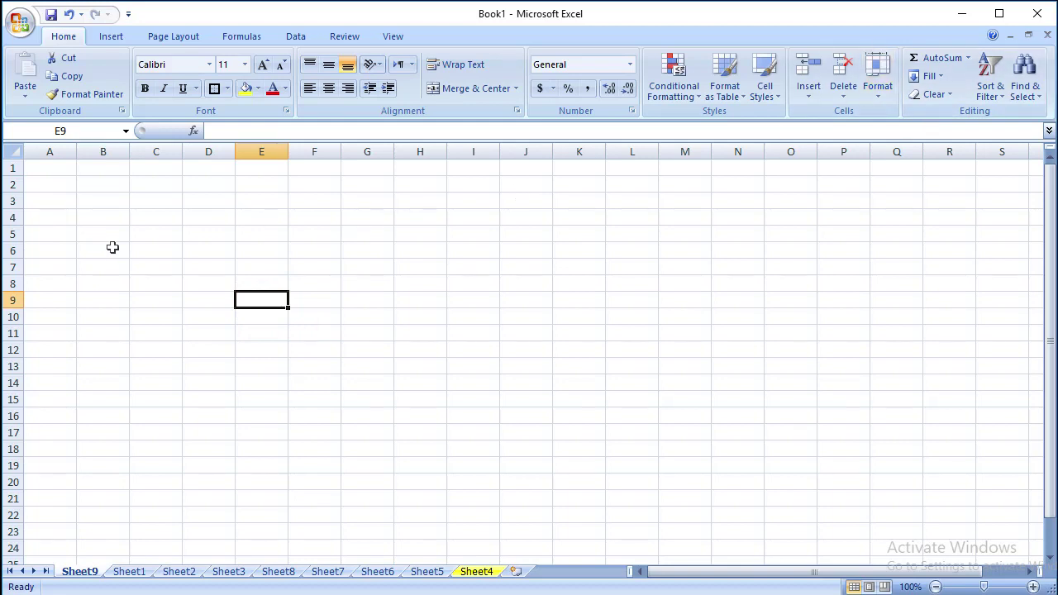
Step: Try entering 'ITem' in C6 at font size 12, then clear the entry
click(148, 247)
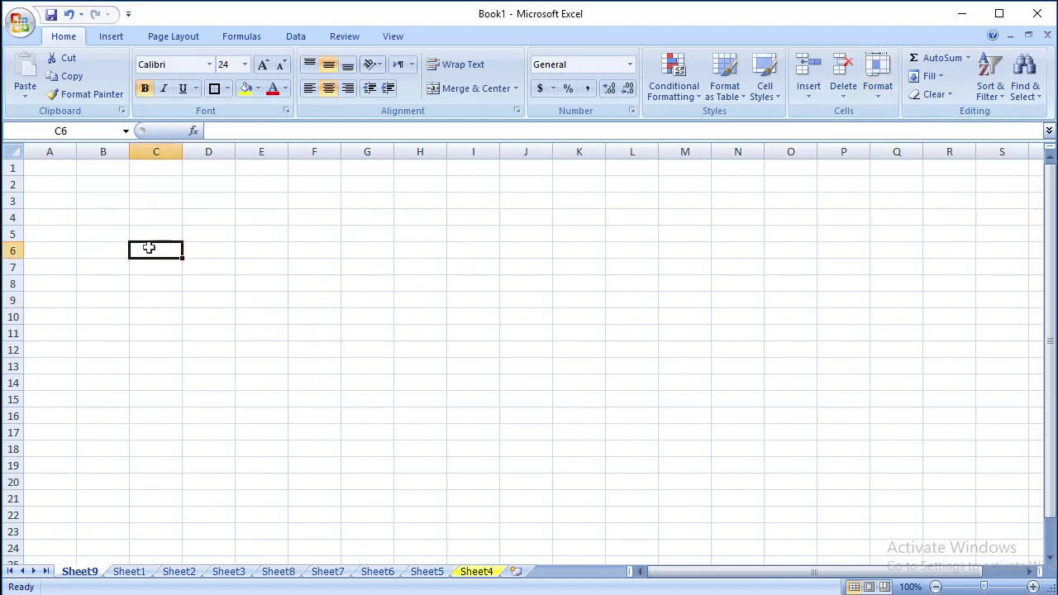
text(ITem)
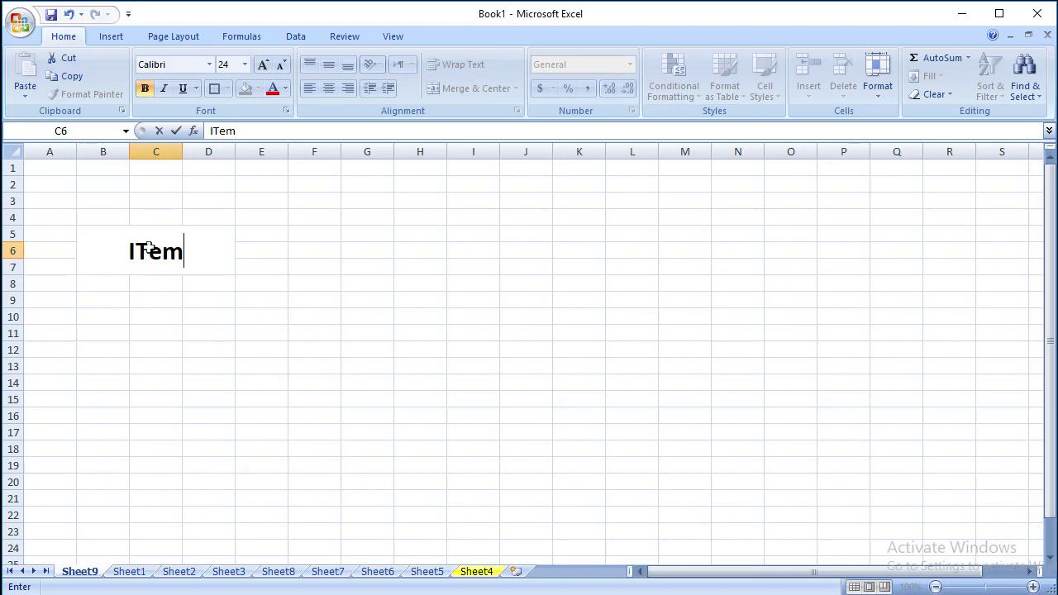
click(245, 66)
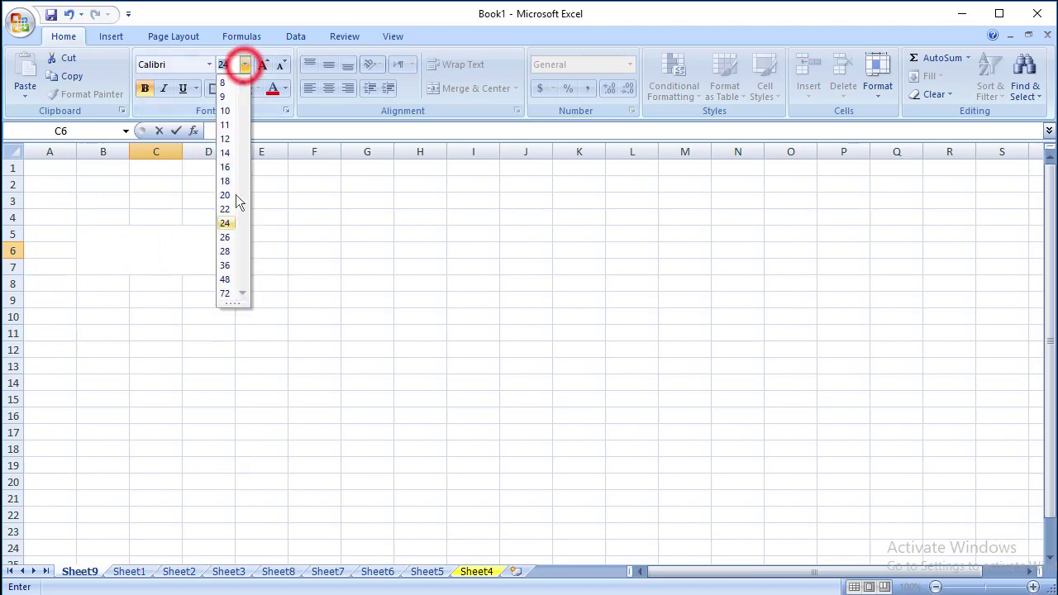
click(228, 139)
click(199, 310)
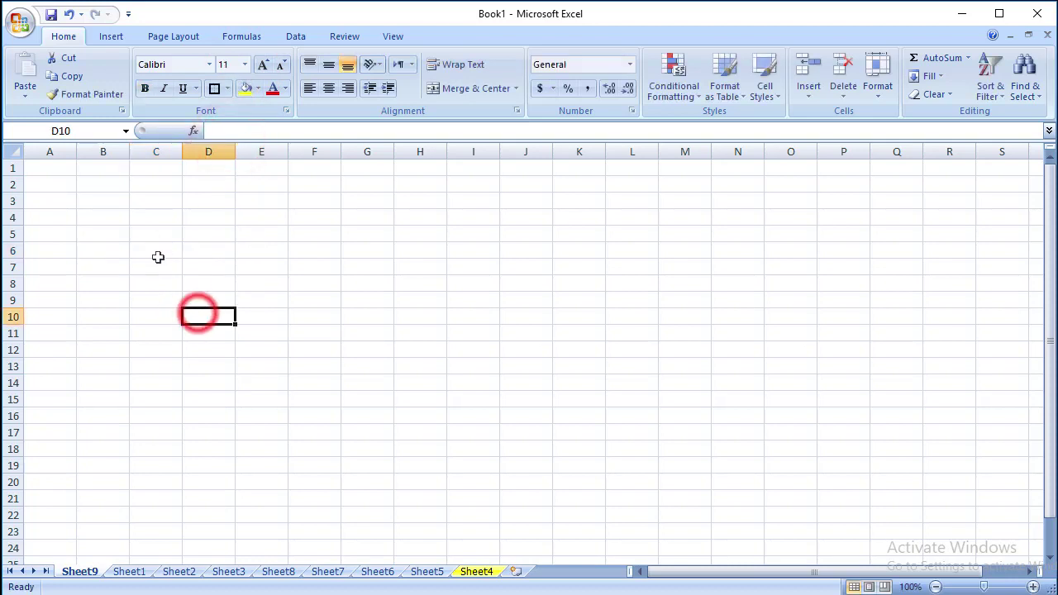
click(157, 258)
key(BackSpace)
text(it)
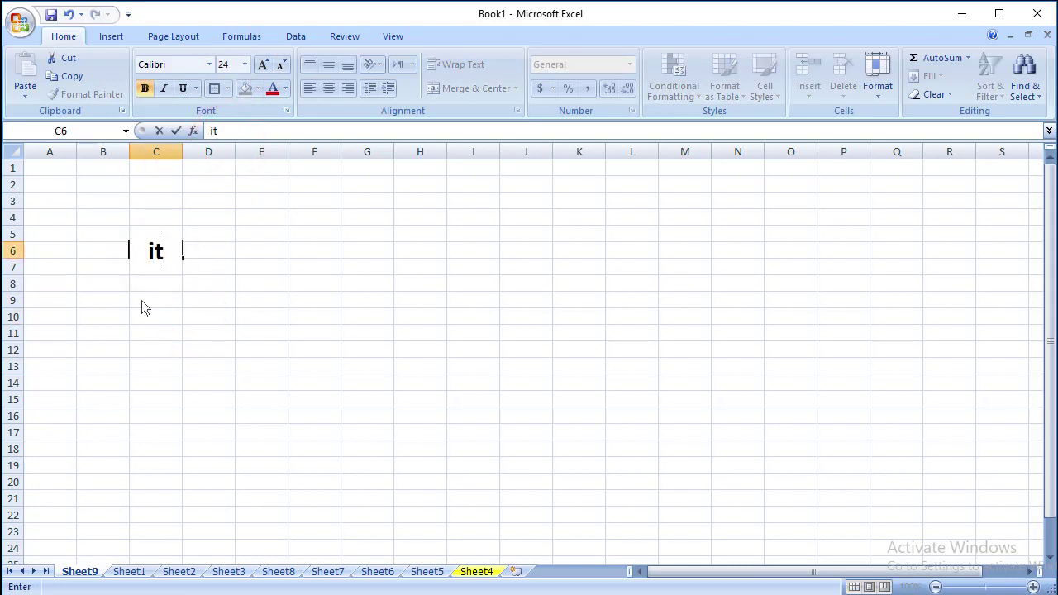
key(BackSpace)
key(BackSpace)
click(170, 320)
Step: Shrink the whole sheet's font size to 8 and enter 'h' in D6
key(ctrl+a)
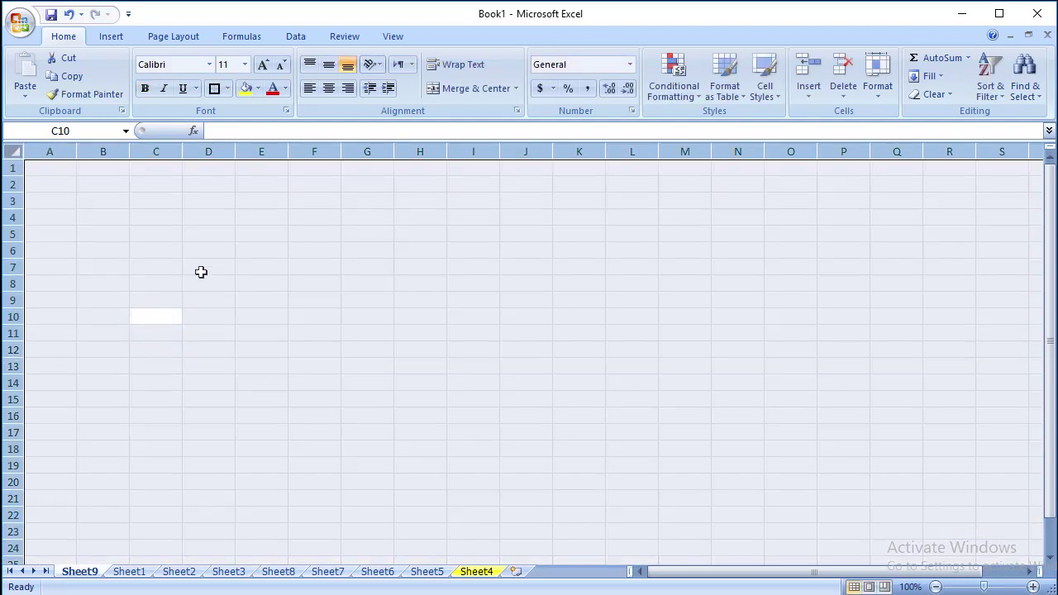
click(282, 66)
click(282, 66)
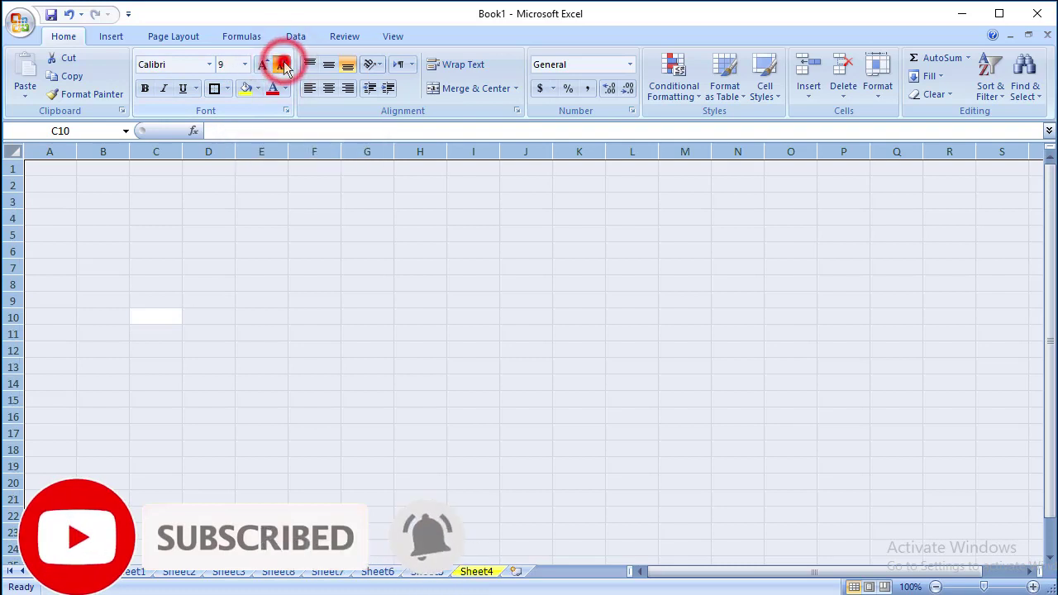
click(282, 66)
click(191, 248)
text(h)
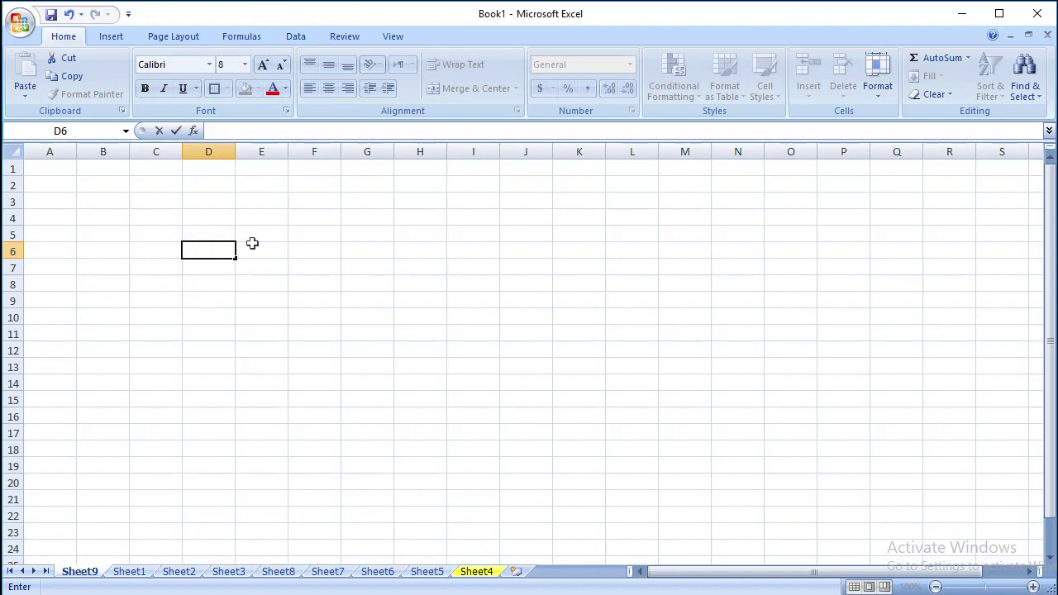
click(254, 244)
Step: Change the whole sheet's font size from 8 back to 11
key(ctrl+a)
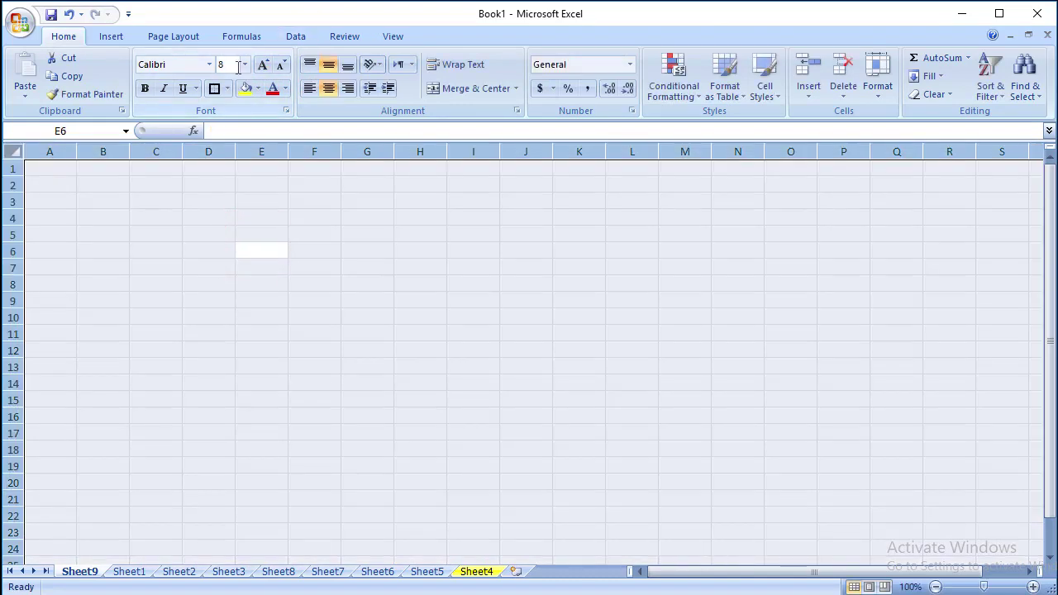
click(232, 63)
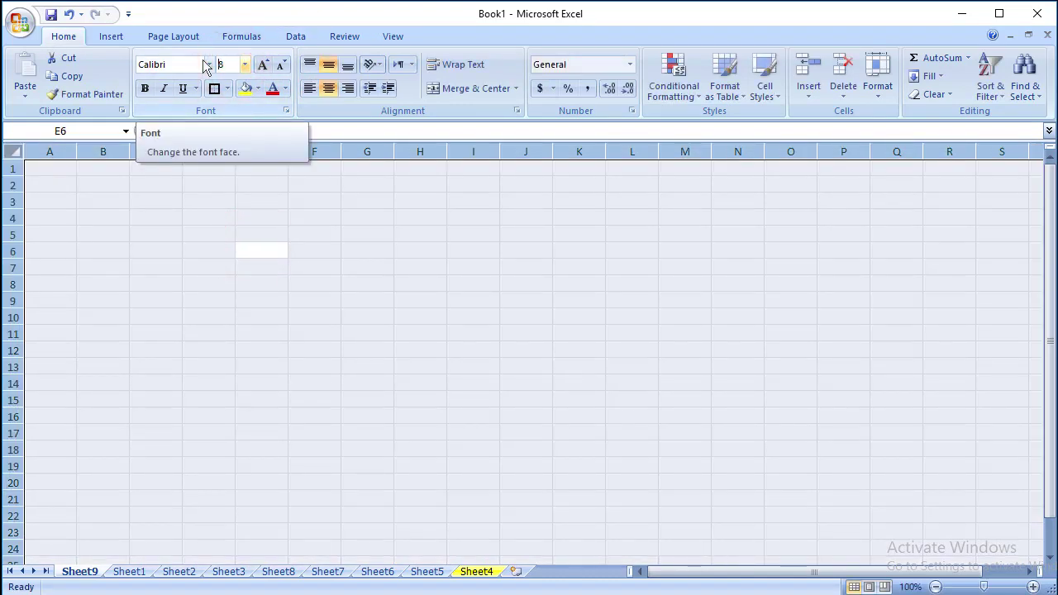
key(BackSpace)
text(11)
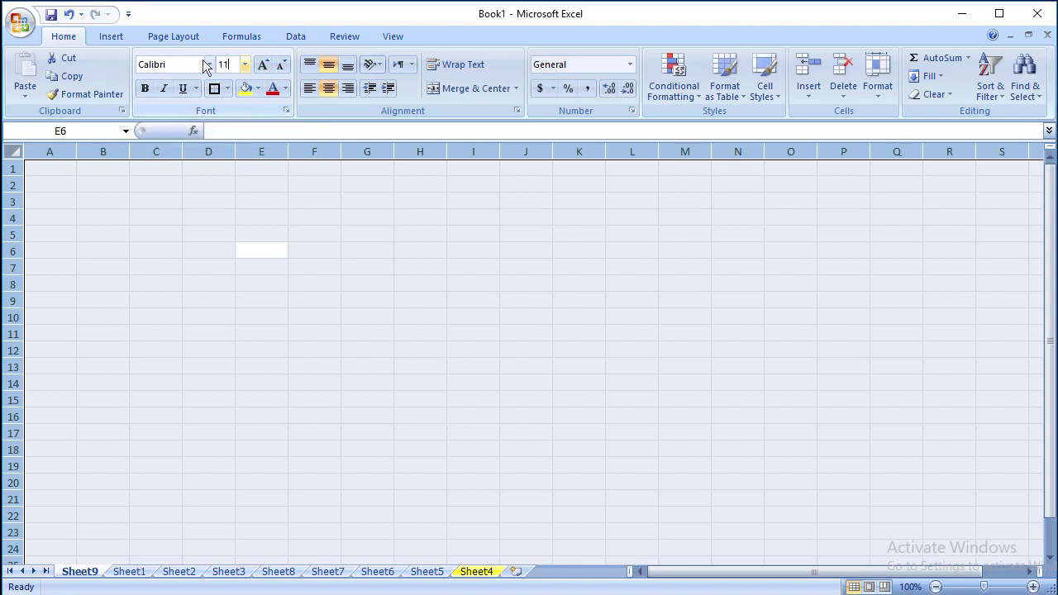
click(211, 280)
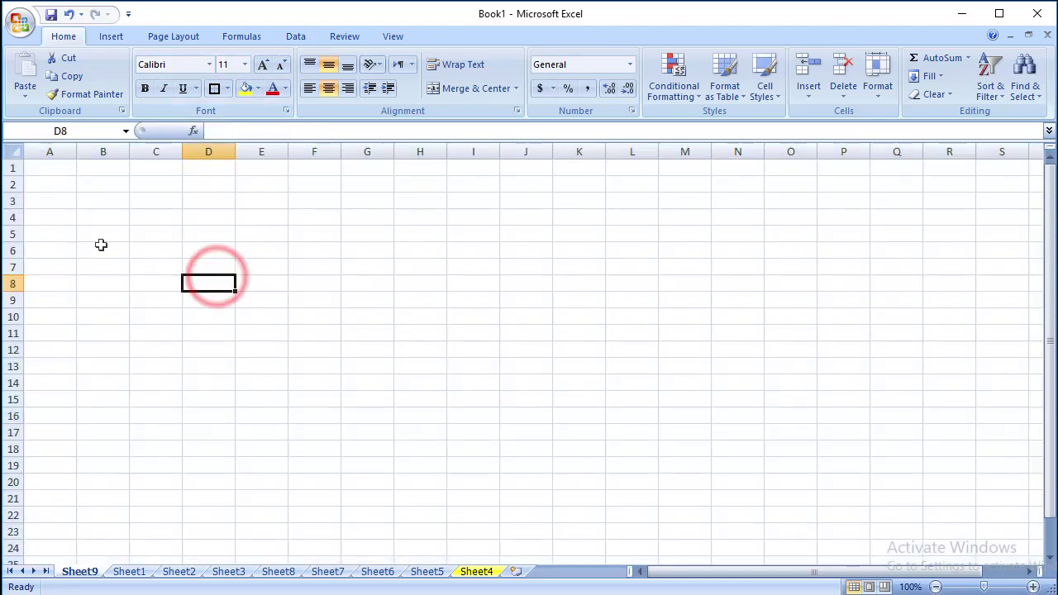
Step: Enter 'Name' in C6 and 'Items' in D6 as table headings
click(146, 249)
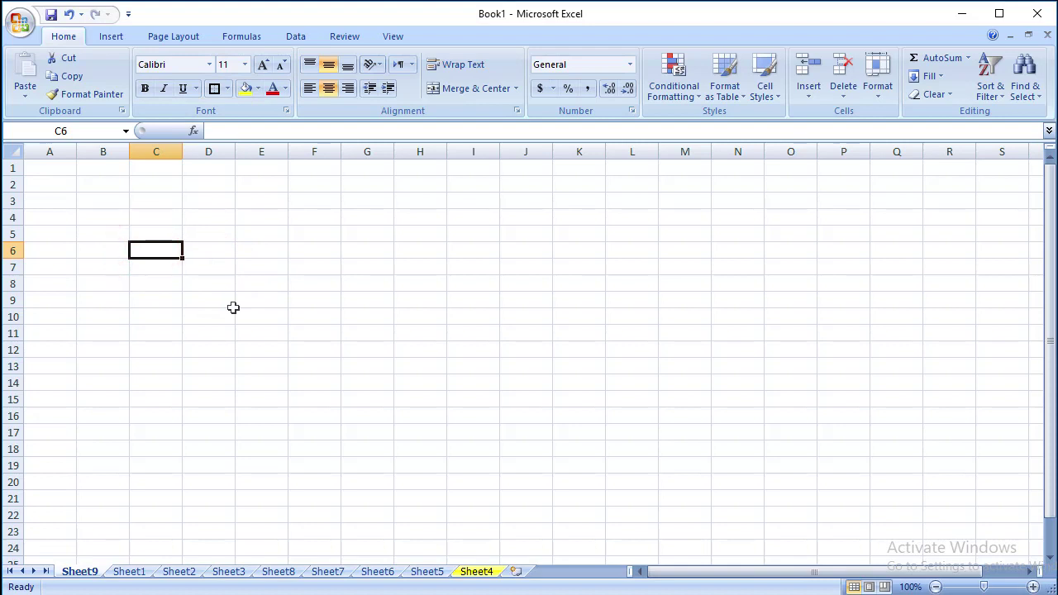
text(Name)
key(Tab)
text(I)
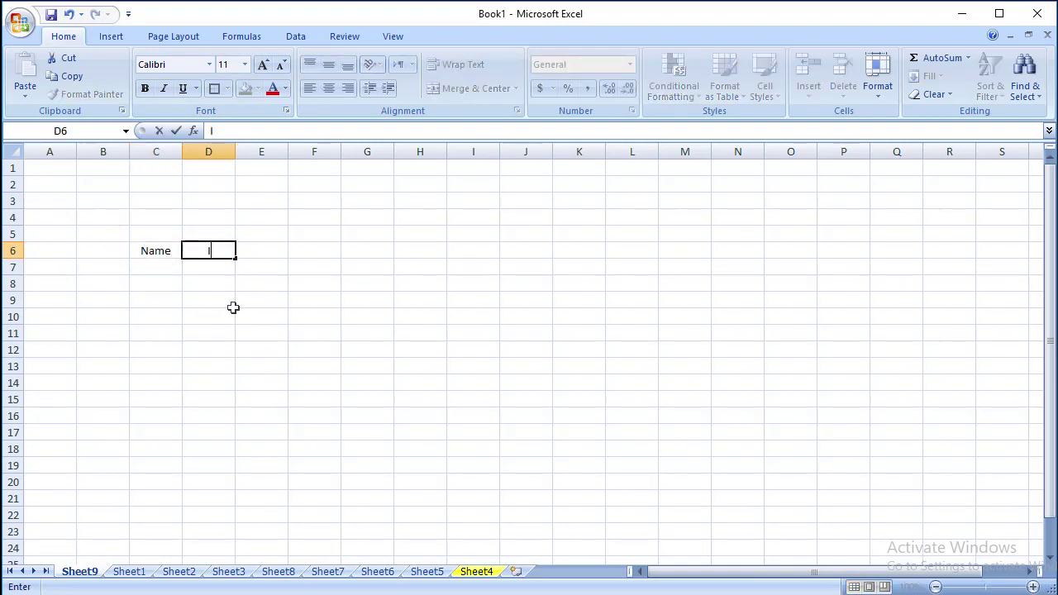
text(tems)
key(Tab)
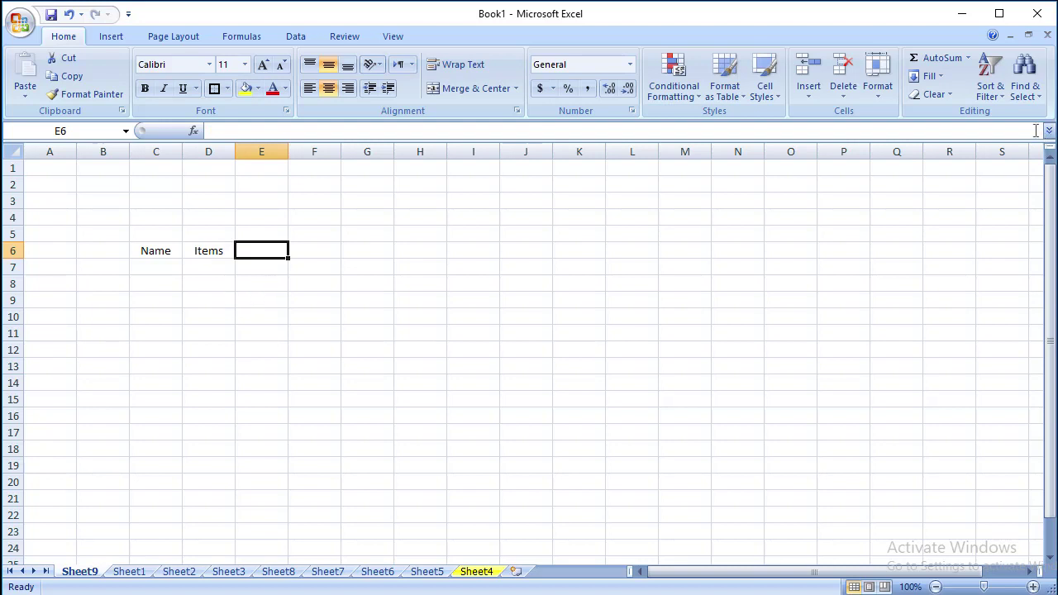
Step: Enter 'jan' in C7 and fill the month series down to C22
click(969, 59)
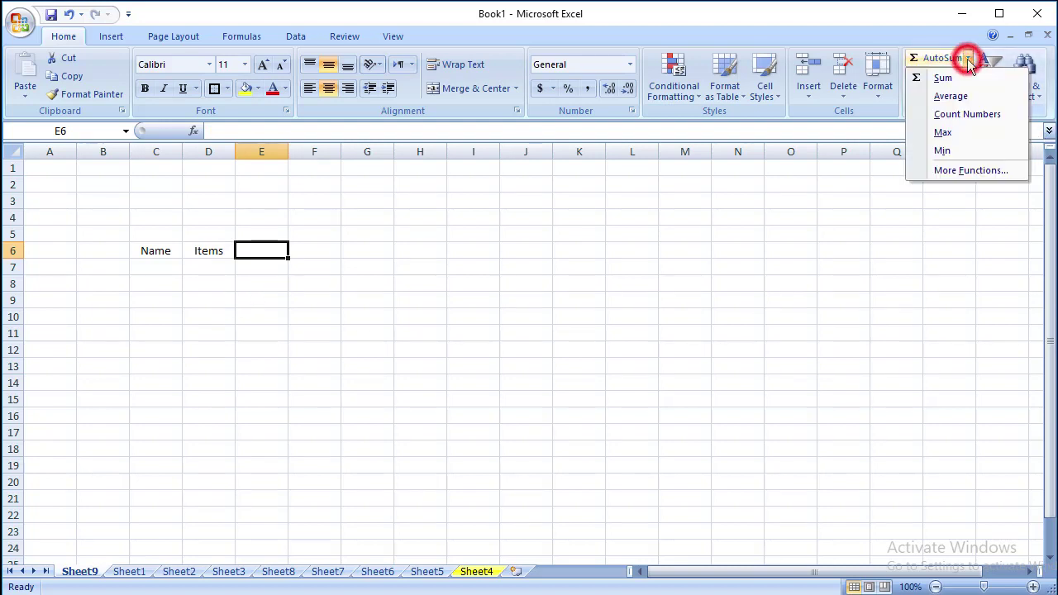
click(813, 200)
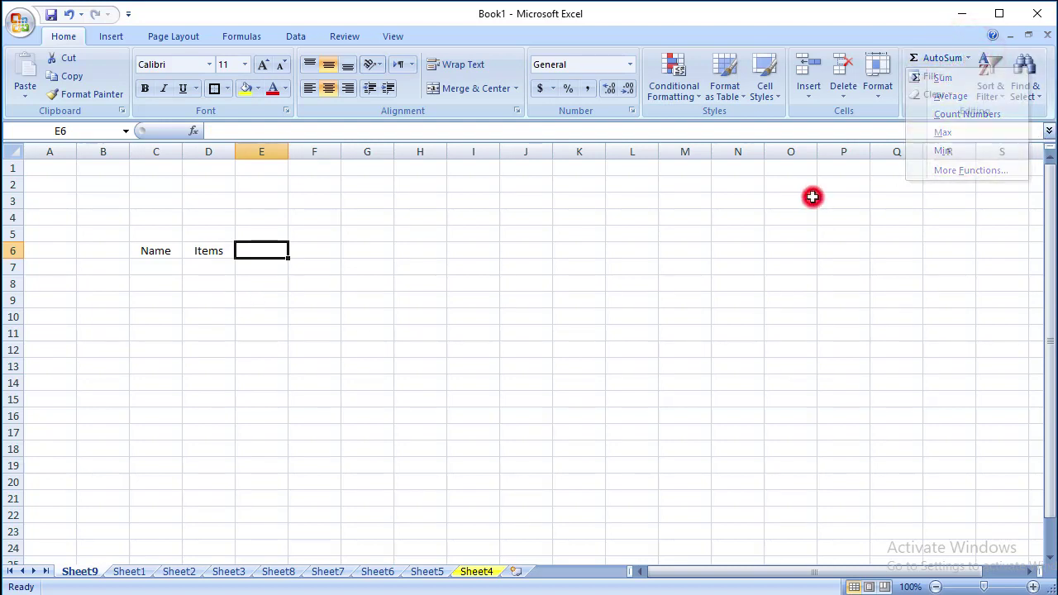
click(218, 265)
click(160, 272)
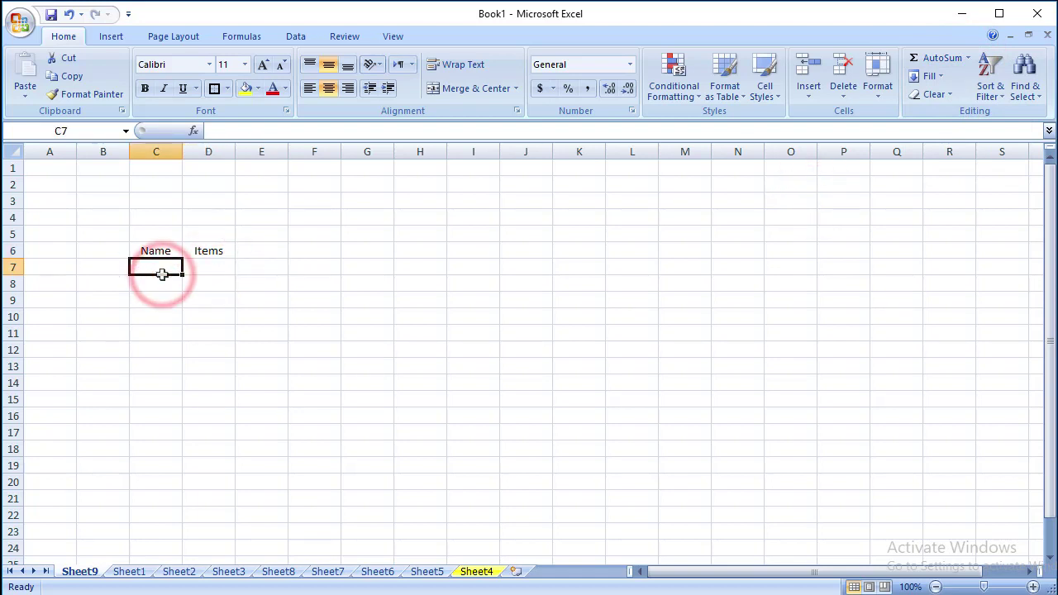
text(jan)
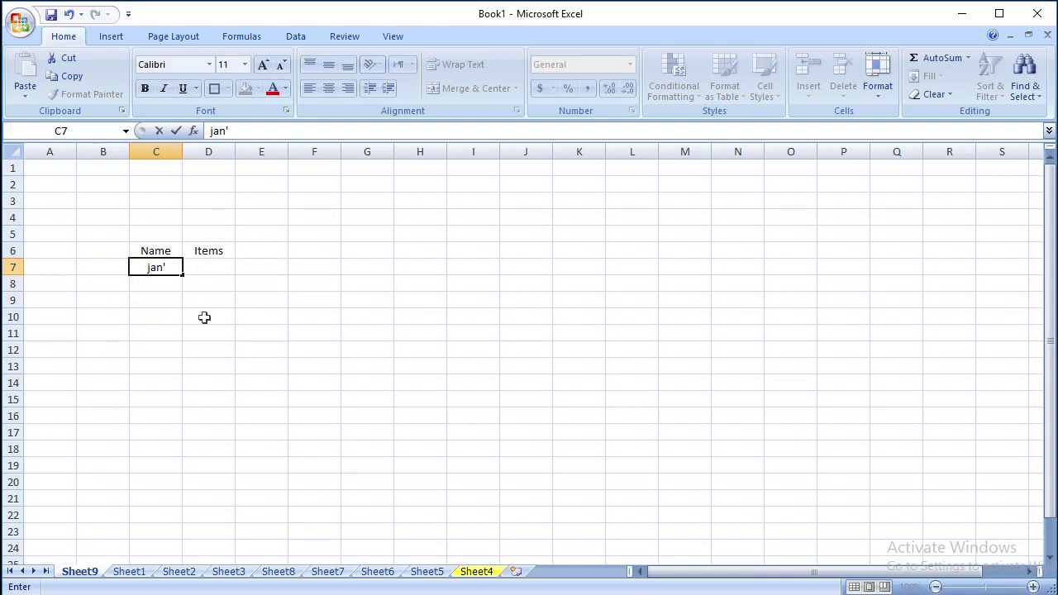
key(Tab)
click(166, 267)
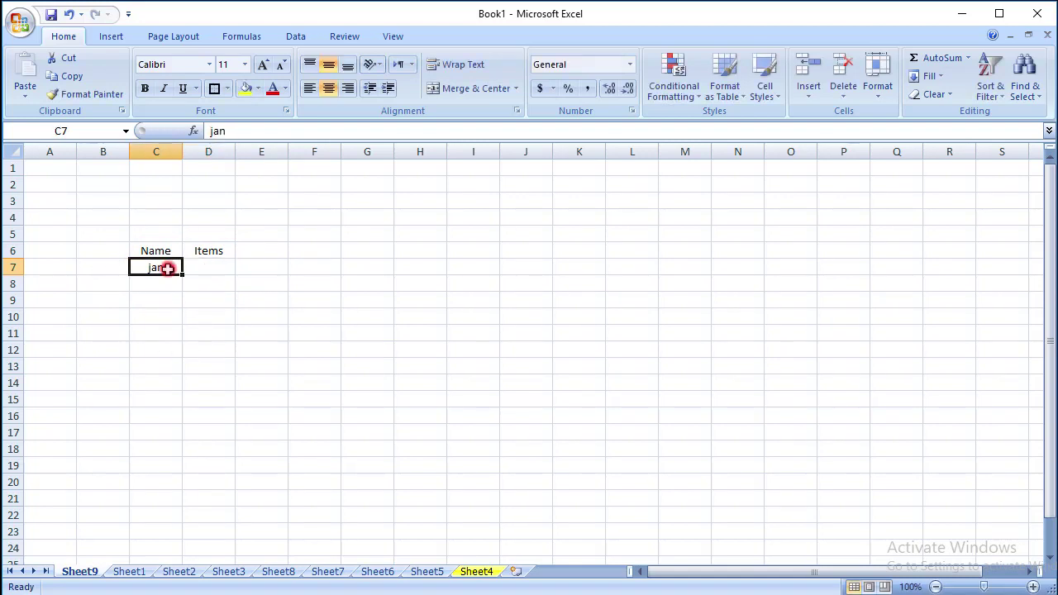
drag(181, 275, 178, 524)
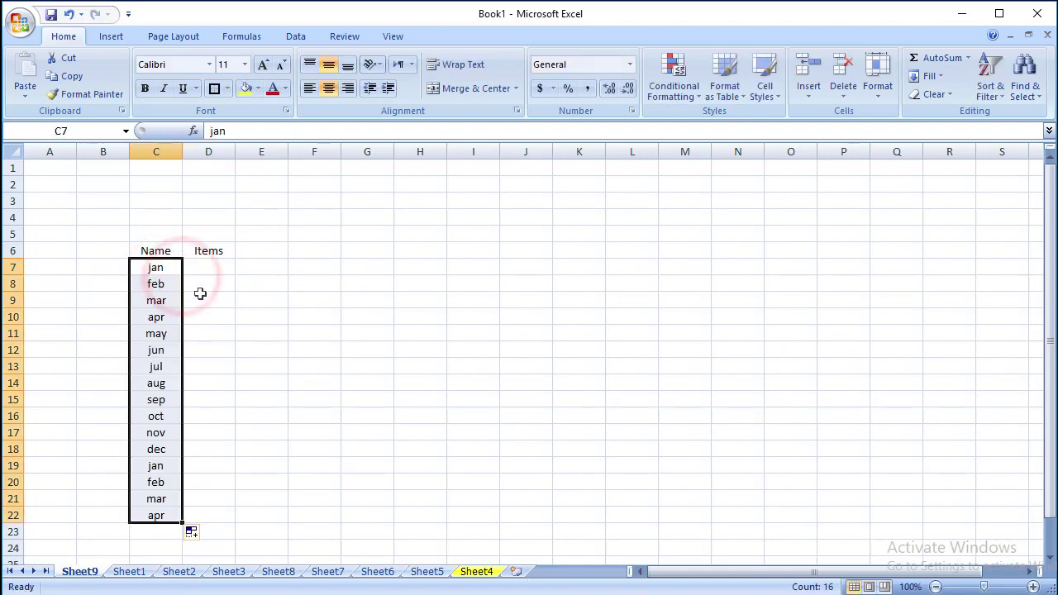
Step: Enter 'sunday' in D7 and fill the weekday series down to D22
click(208, 267)
text(jan)
key(Tab)
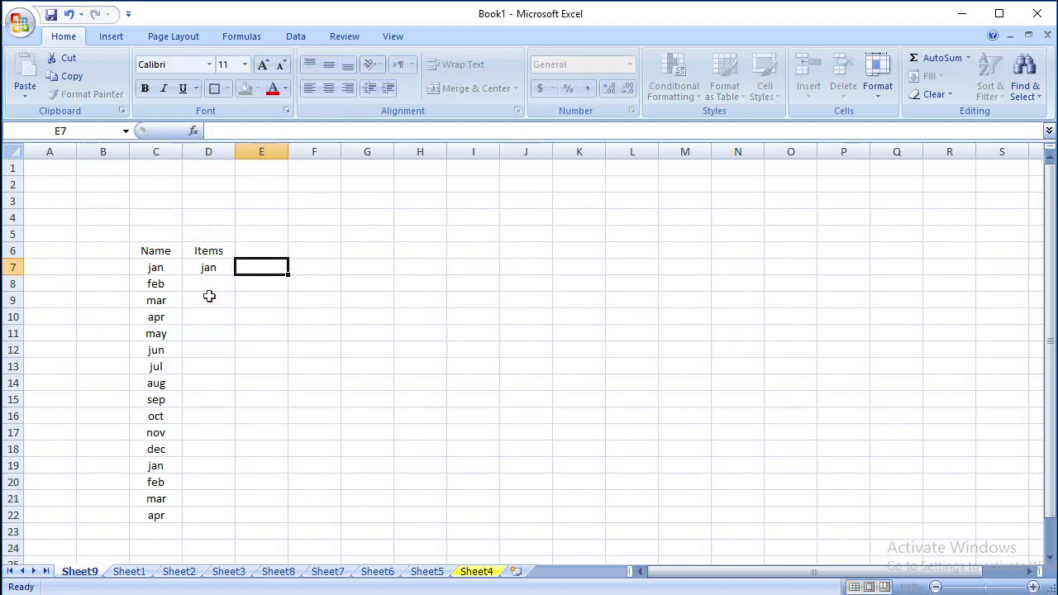
click(208, 269)
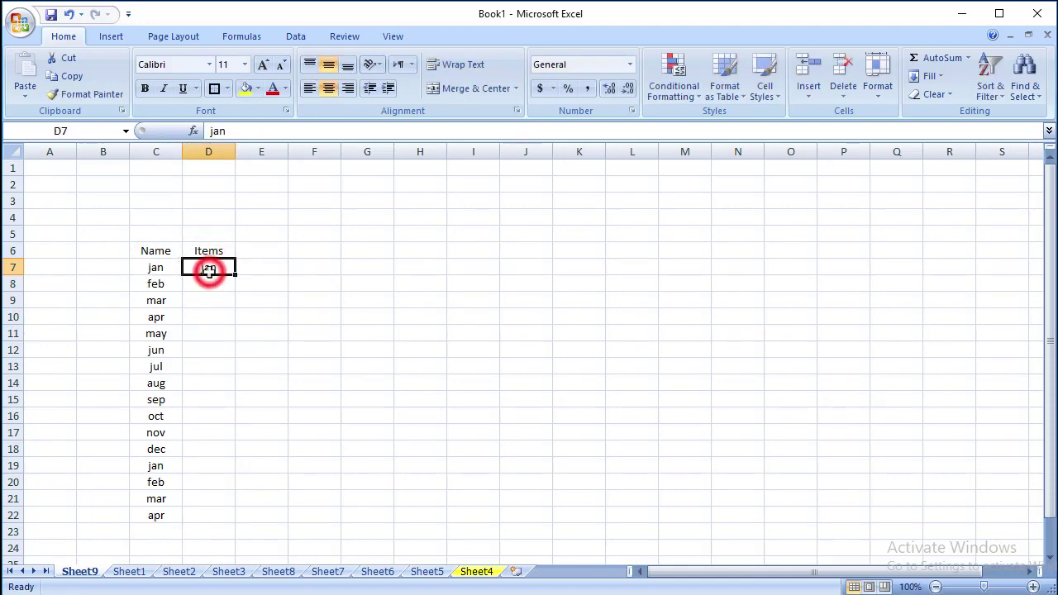
text(sunday)
key(Tab)
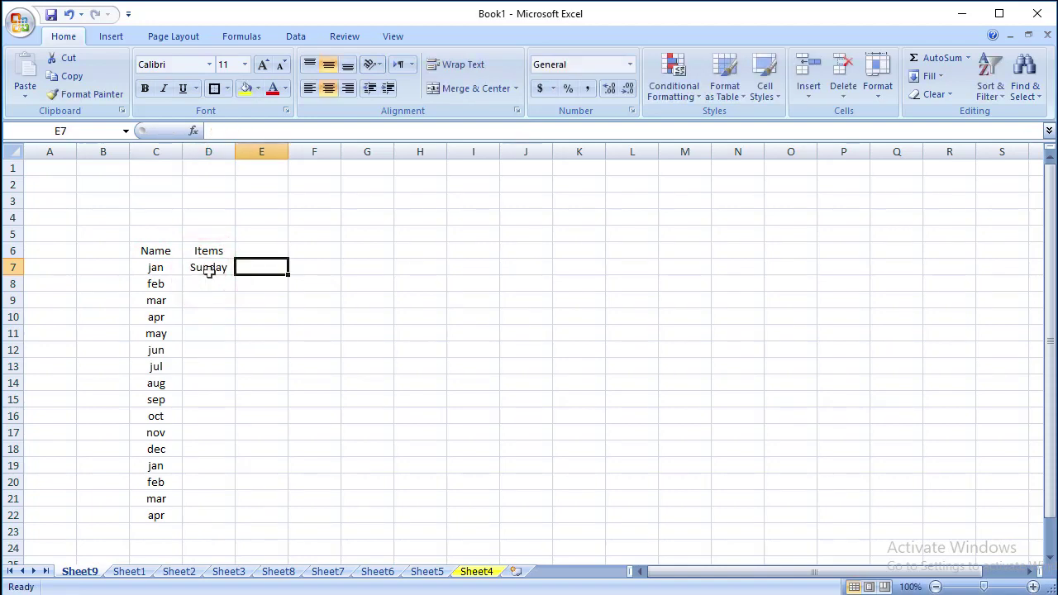
click(212, 270)
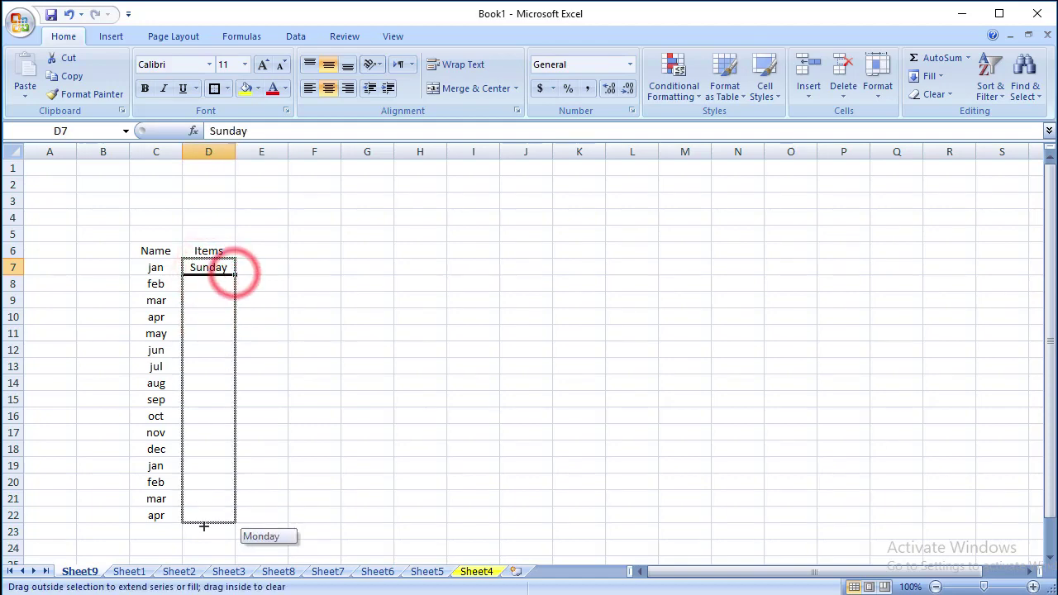
drag(236, 274, 209, 528)
click(319, 287)
click(166, 256)
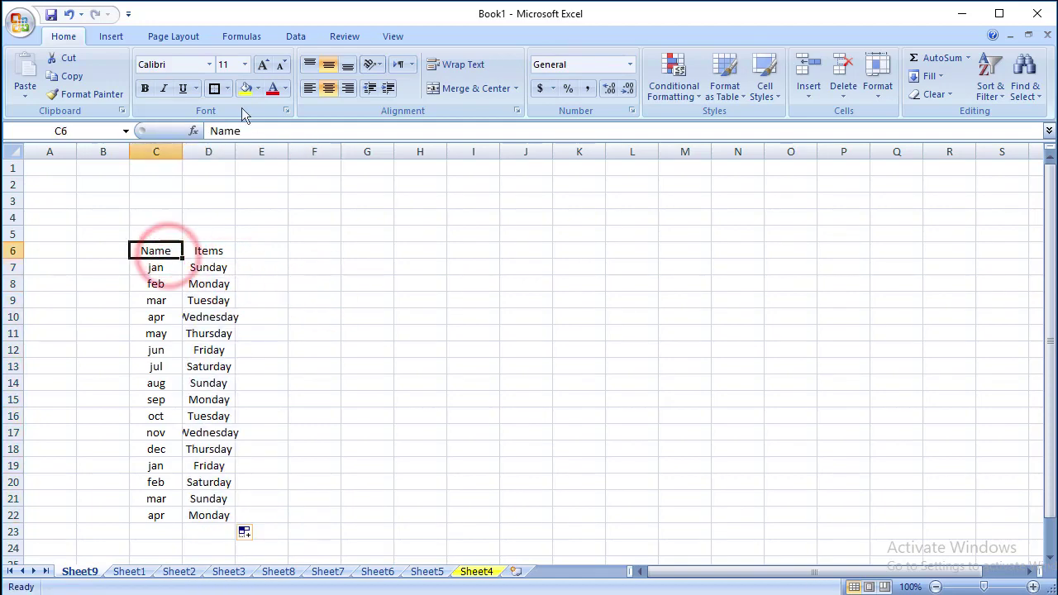
Step: Border the C6:D6 headings and apply All Borders to the C7:D22 data
click(214, 90)
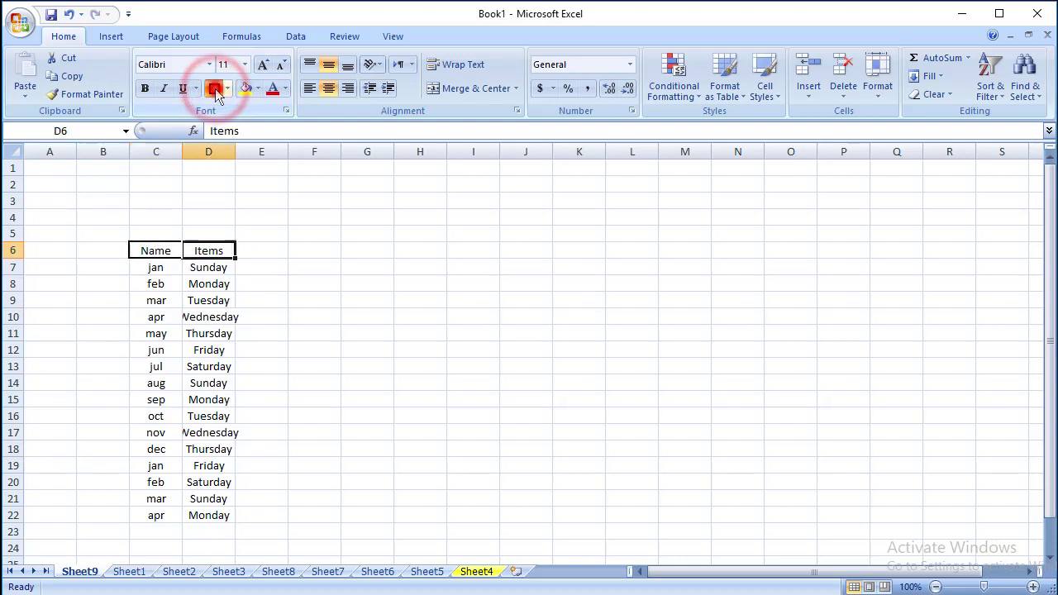
click(357, 381)
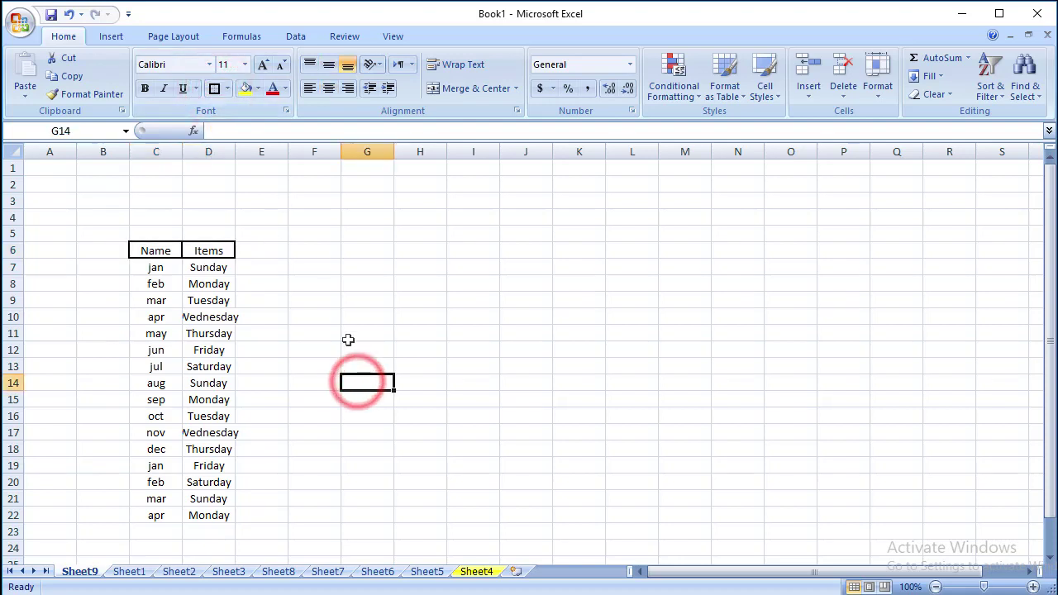
drag(155, 267, 208, 515)
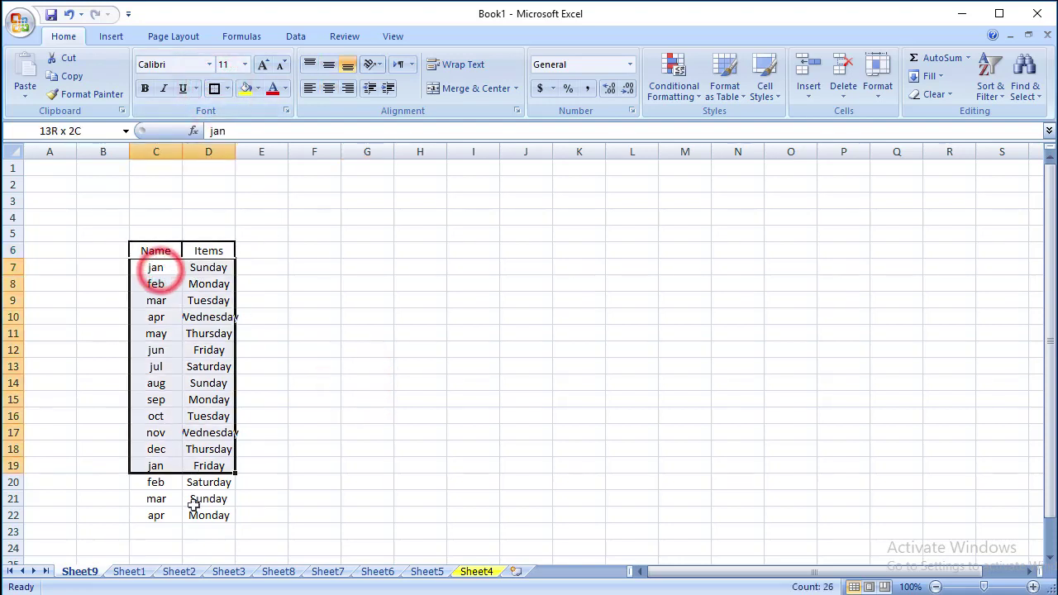
click(228, 89)
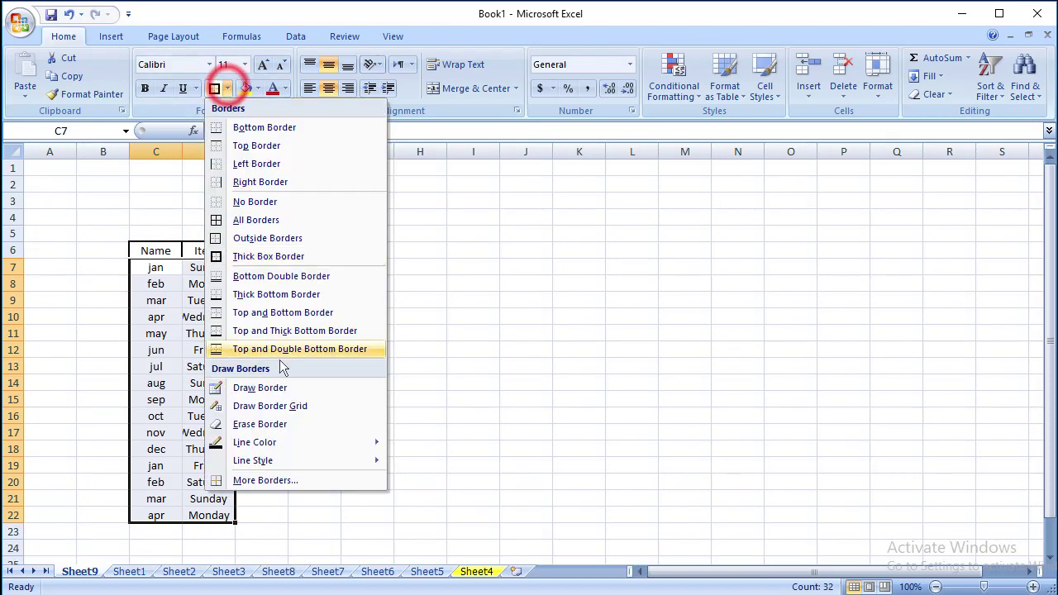
click(299, 220)
click(349, 371)
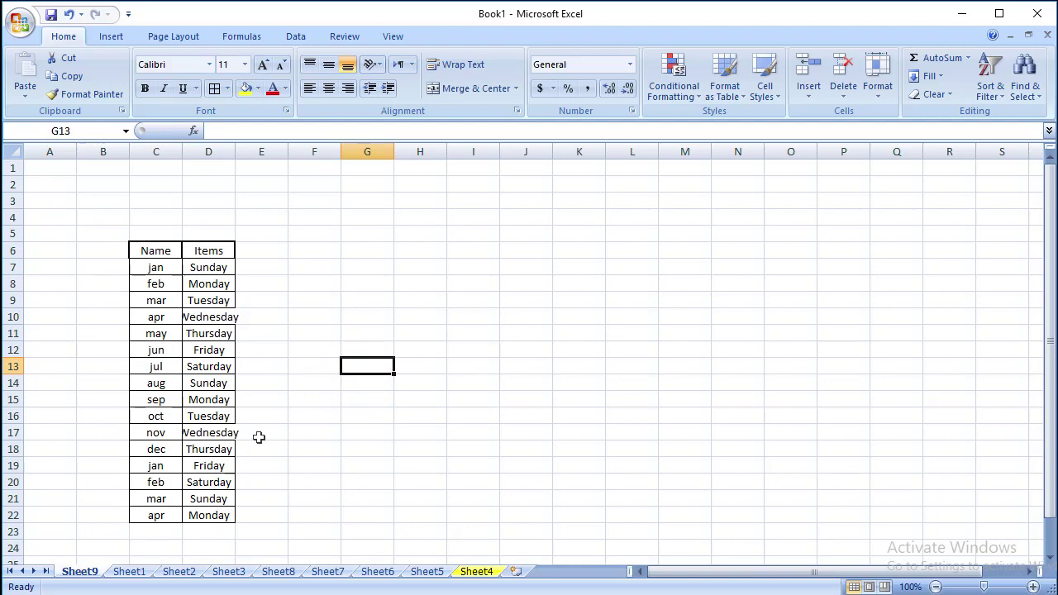
click(265, 252)
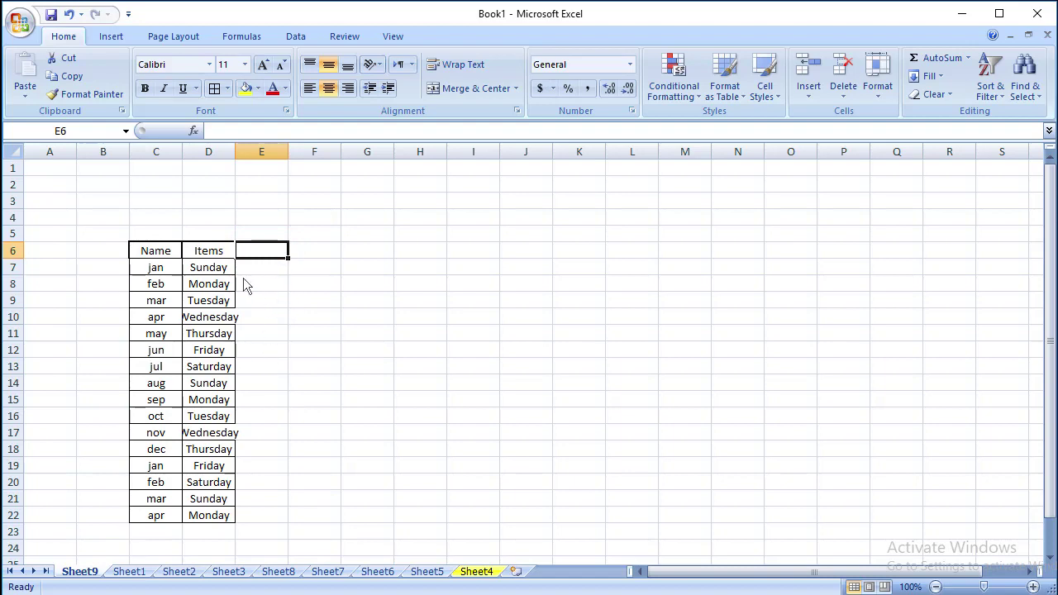
click(267, 267)
Step: Enter the 'price' heading in E6 and give it a thick box border
click(268, 247)
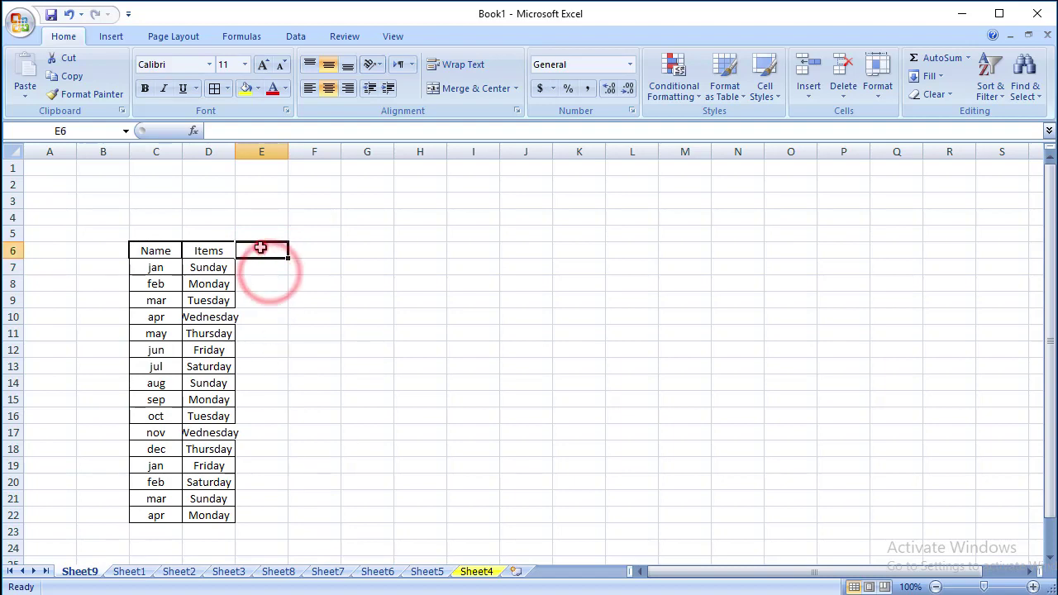
text(j)
key(BackSpace)
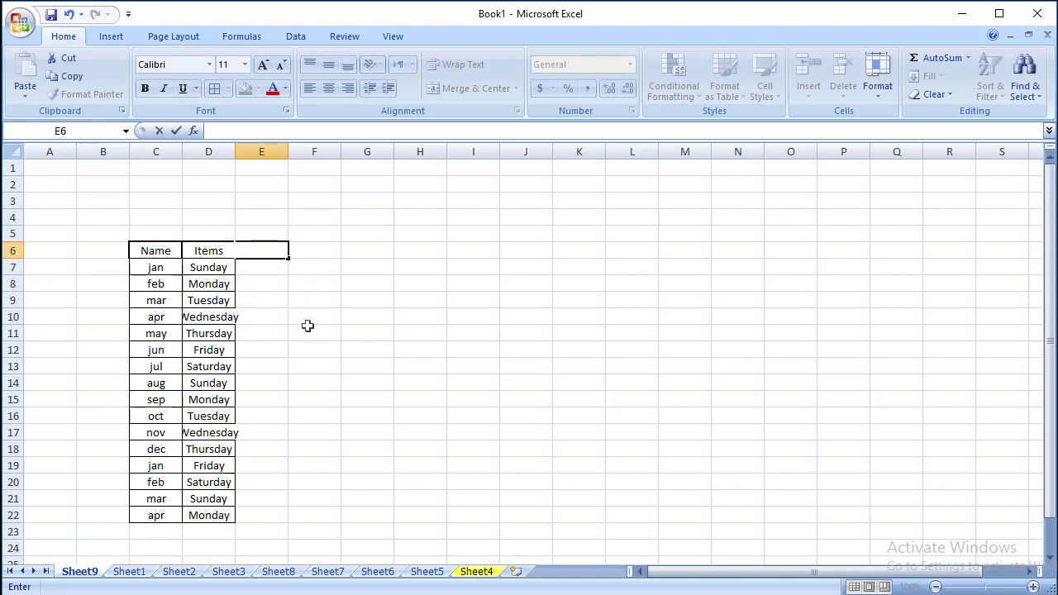
click(307, 331)
click(273, 246)
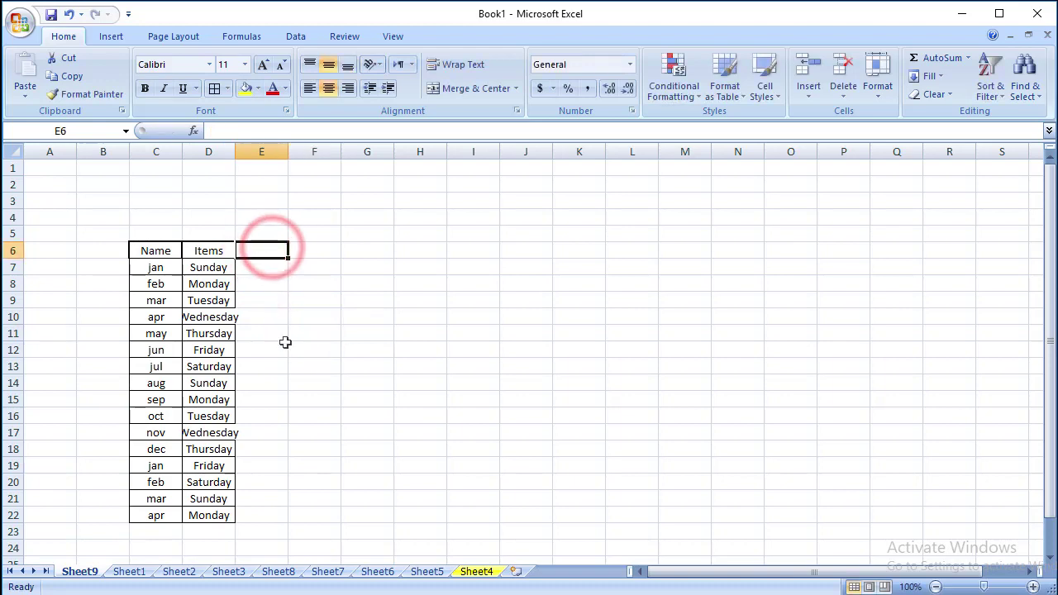
text(pri)
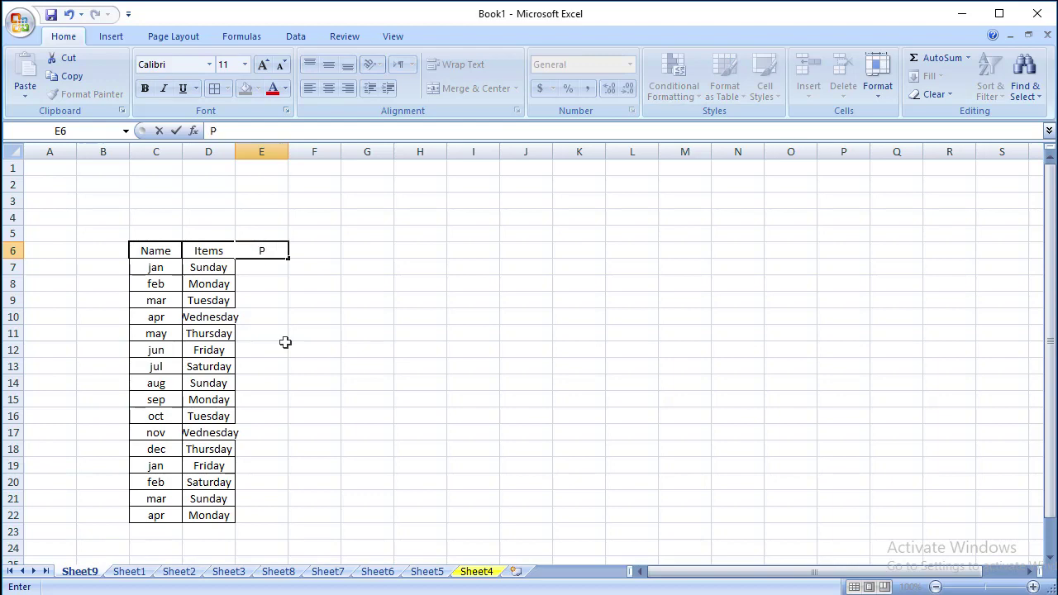
text(ce)
key(Tab)
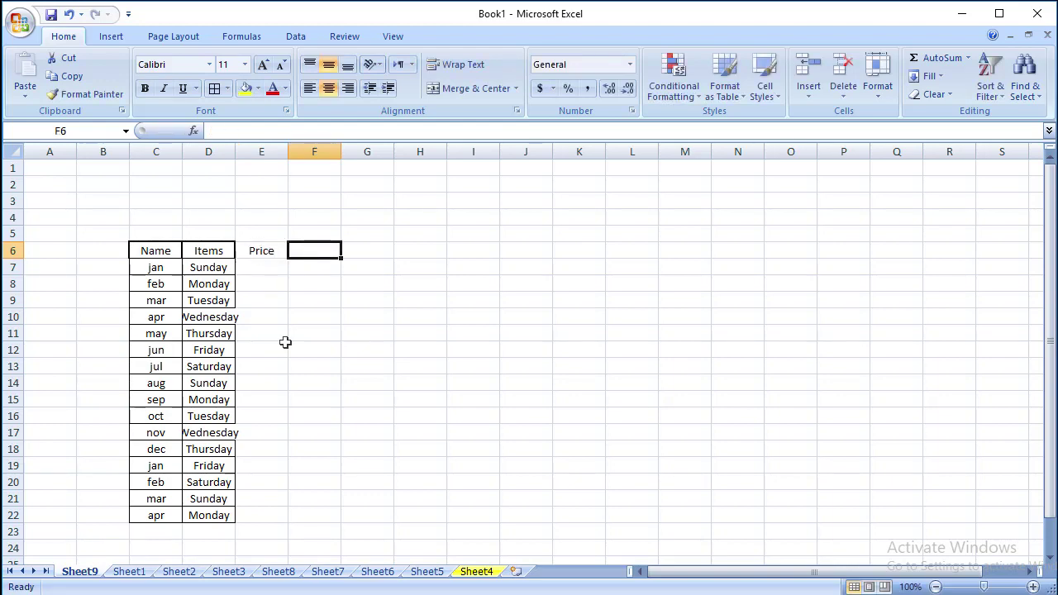
click(273, 258)
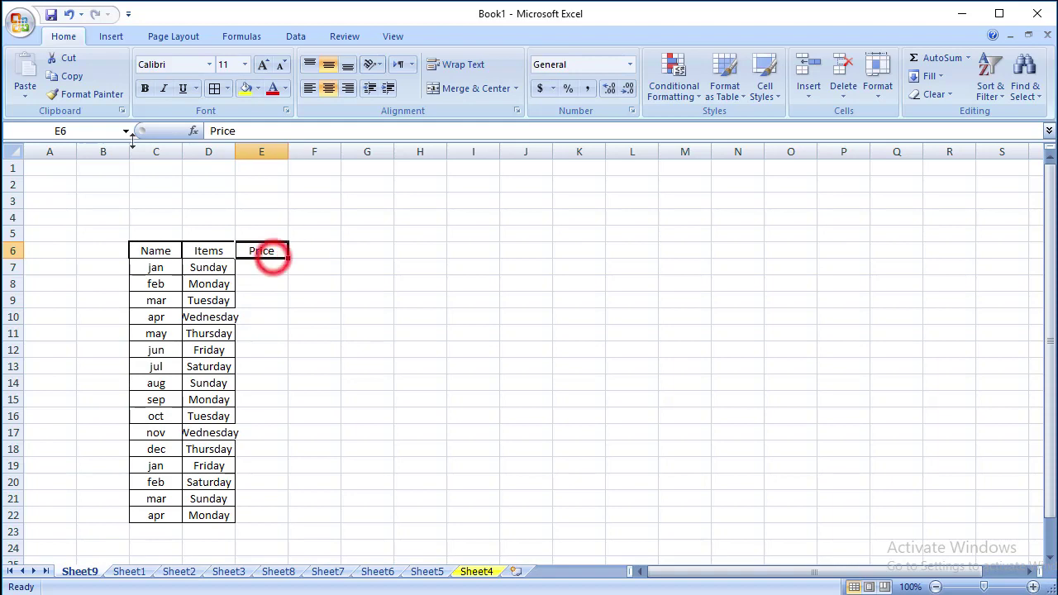
click(227, 88)
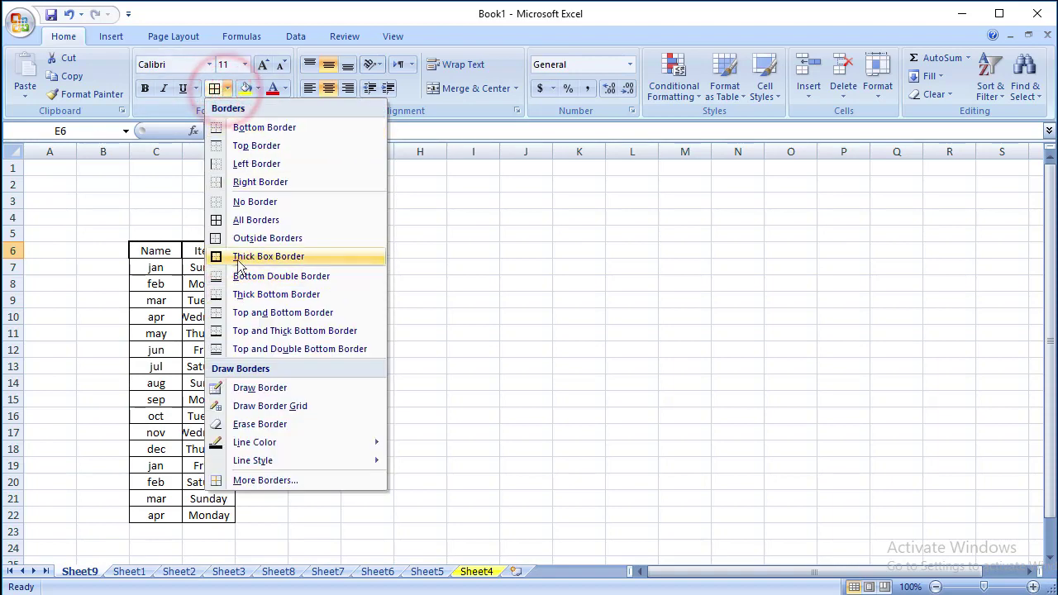
click(248, 257)
click(331, 293)
Step: Fill E7:E22 with =RANDBETWEEN(1225,22548) and copy the results
click(256, 268)
drag(257, 267, 279, 510)
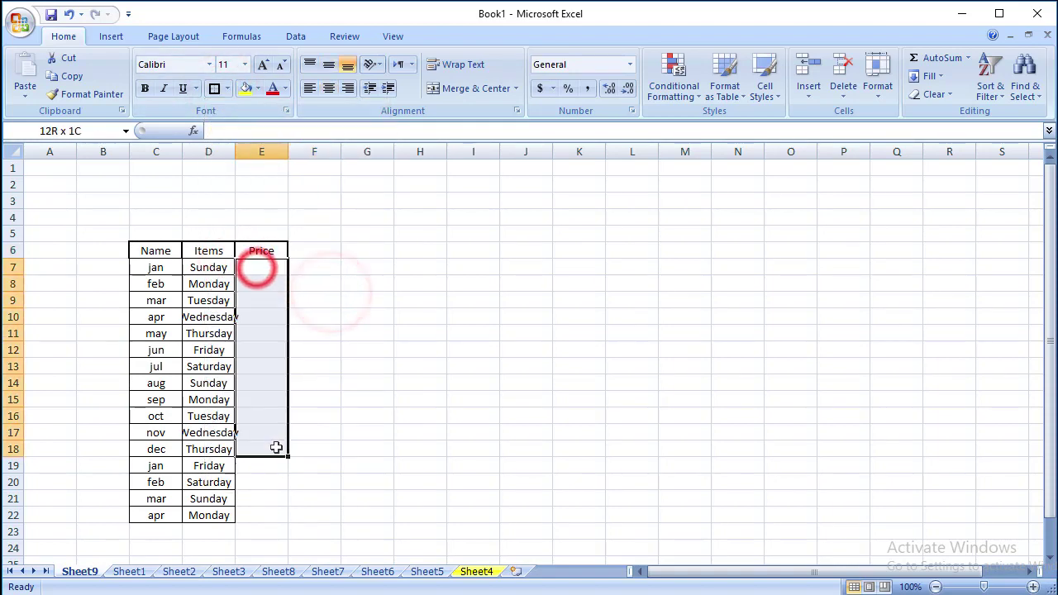
text(=)
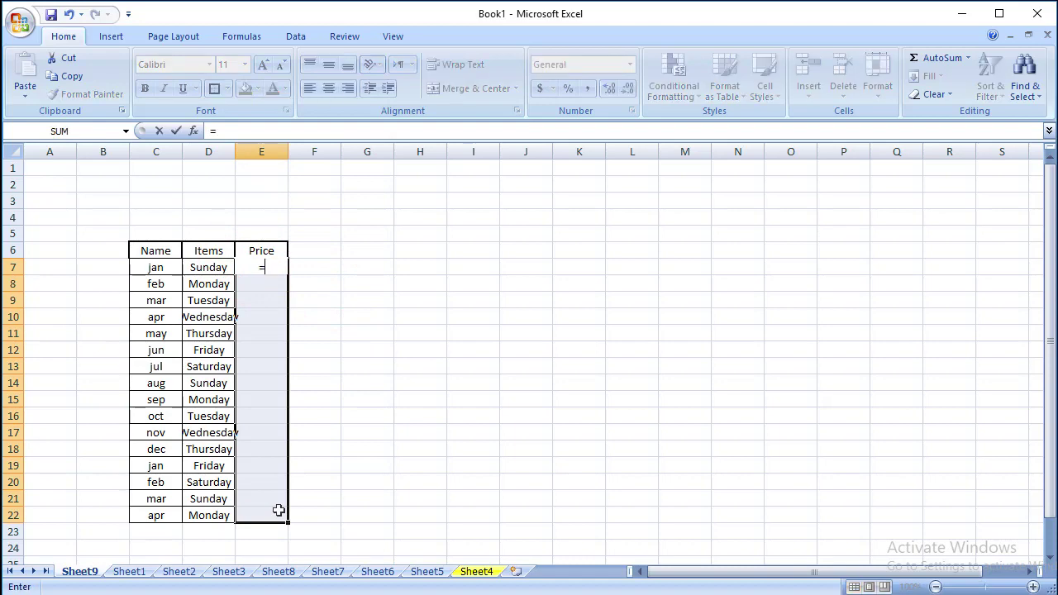
text(rand)
key(Down)
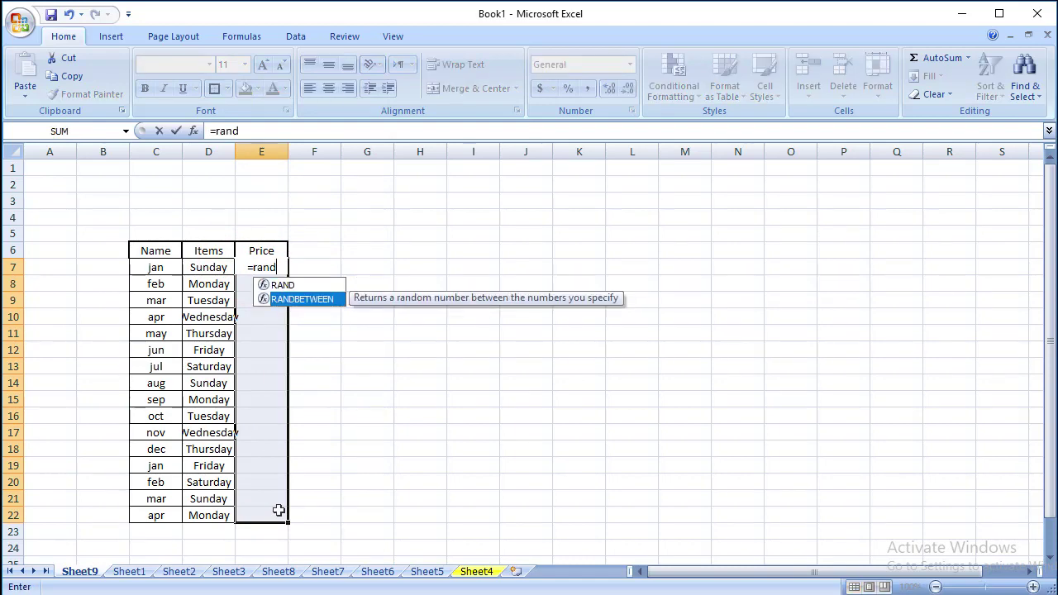
key(Tab)
text(1225)
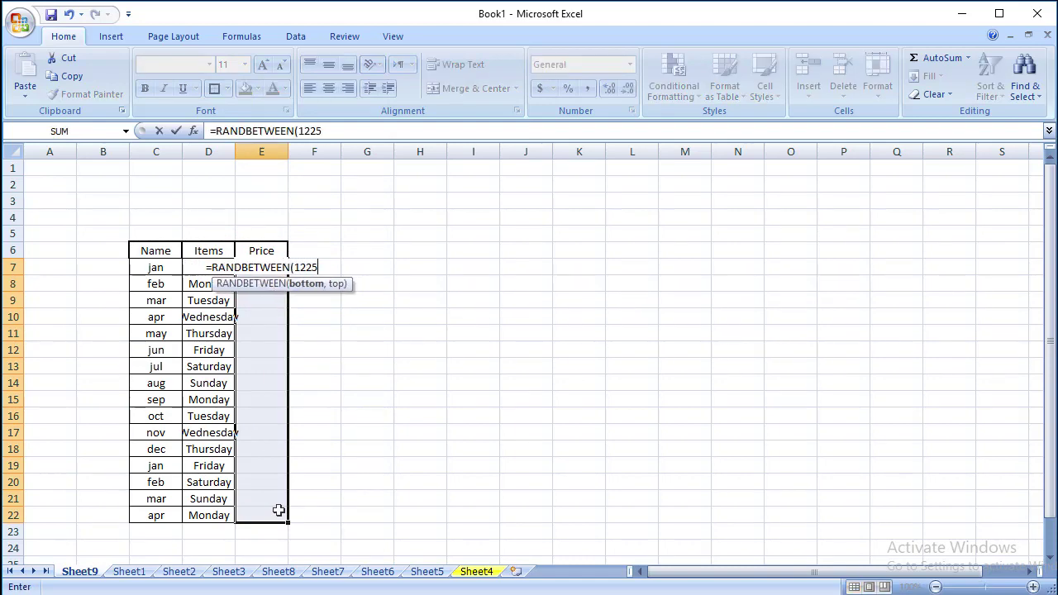
text(,225)
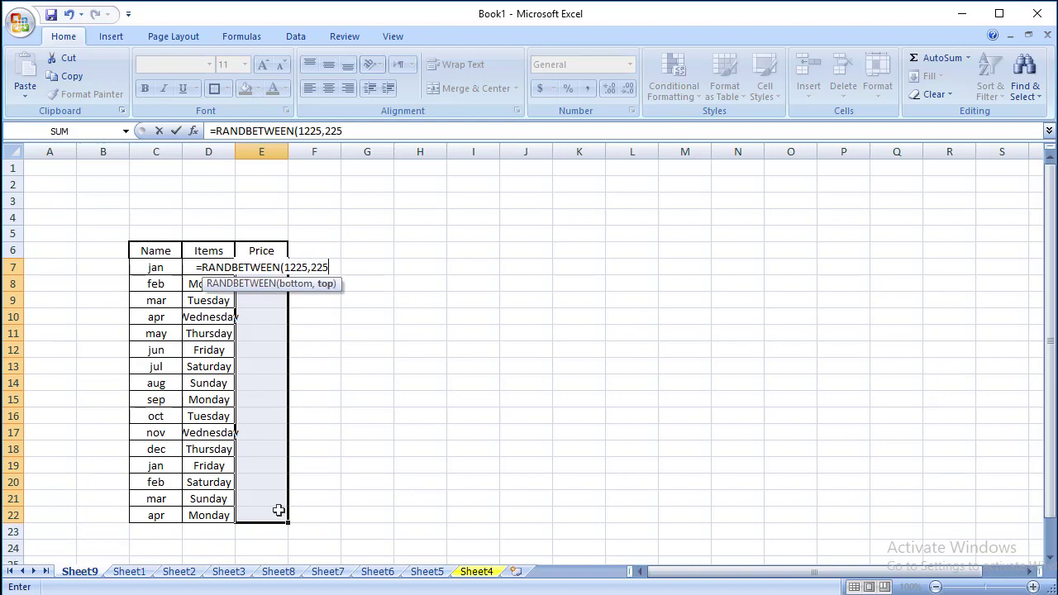
text(48)
key(ctrl+Return)
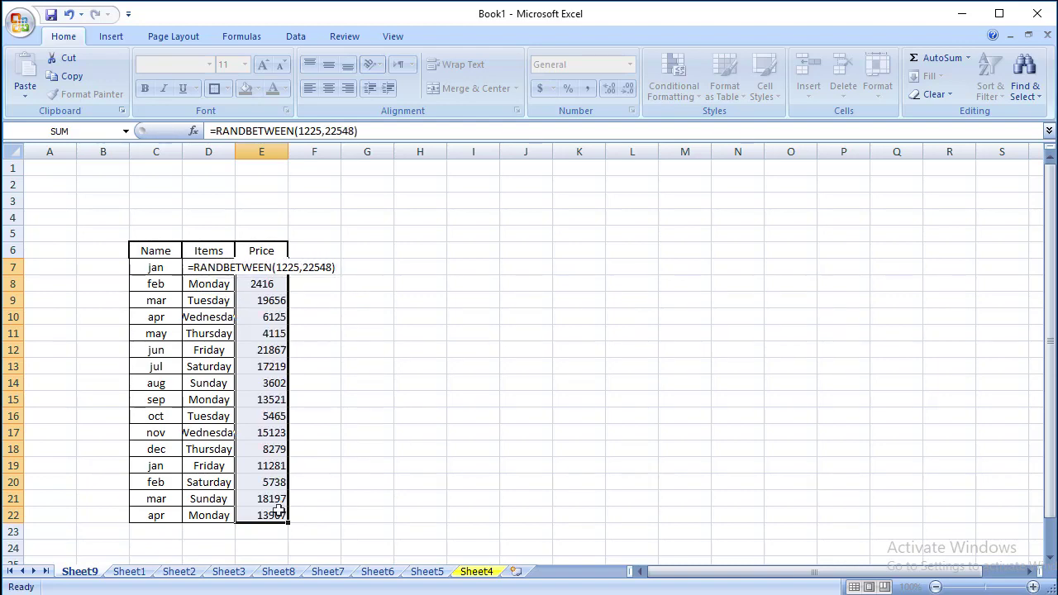
key(ctrl+c)
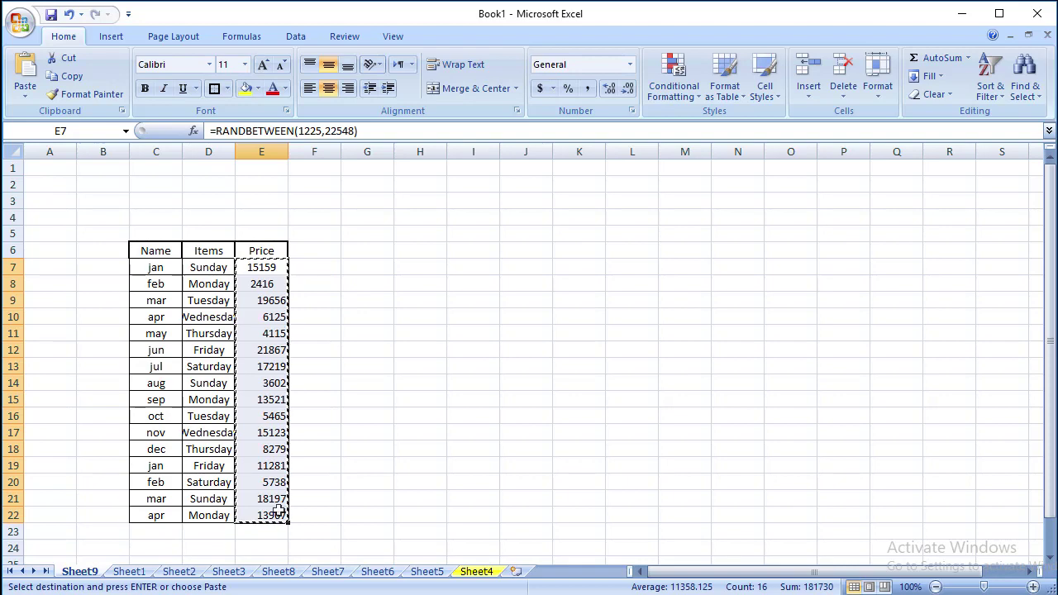
Step: Paste Special the copied prices back as values only
right_click(279, 512)
key(Down)
key(Down)
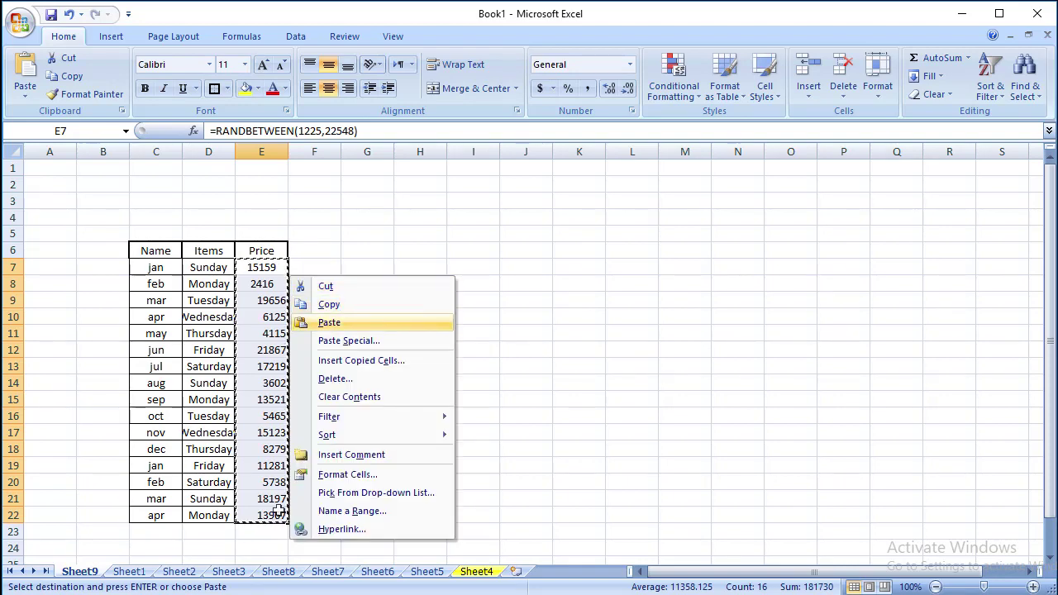
key(Down)
key(Return)
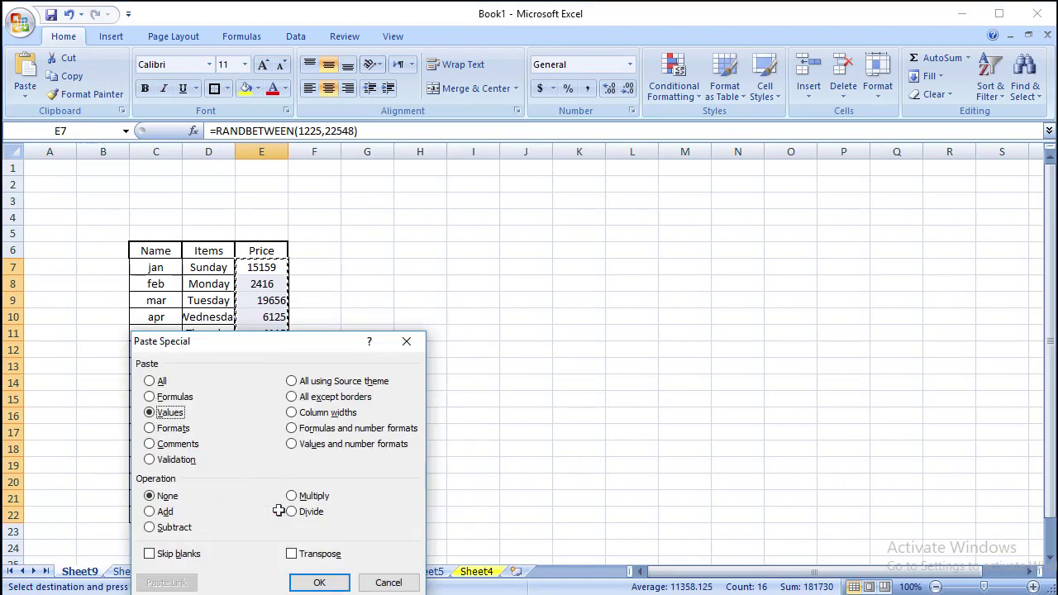
key(Return)
click(617, 322)
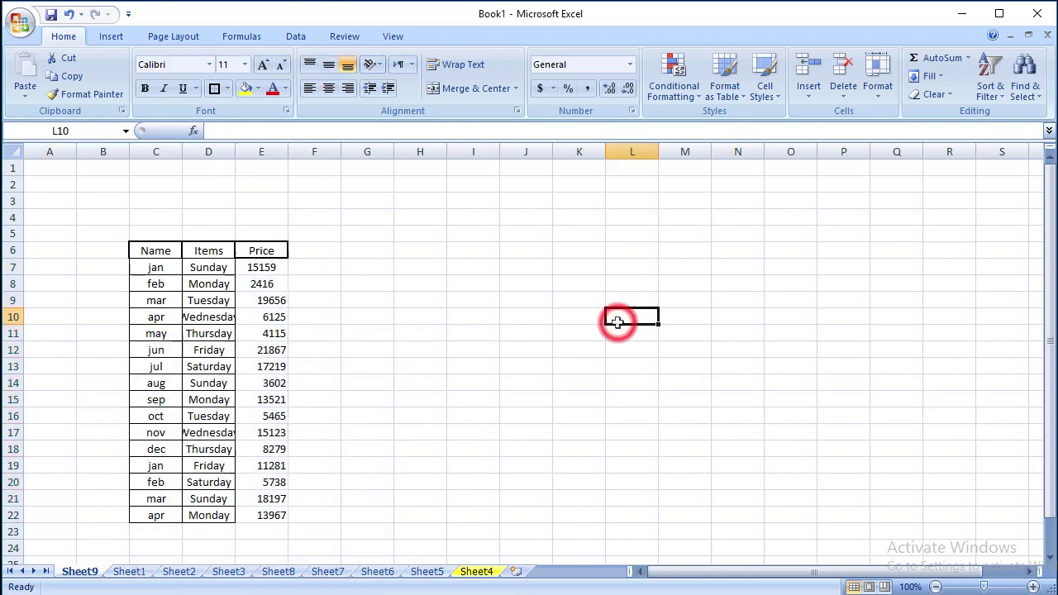
click(465, 331)
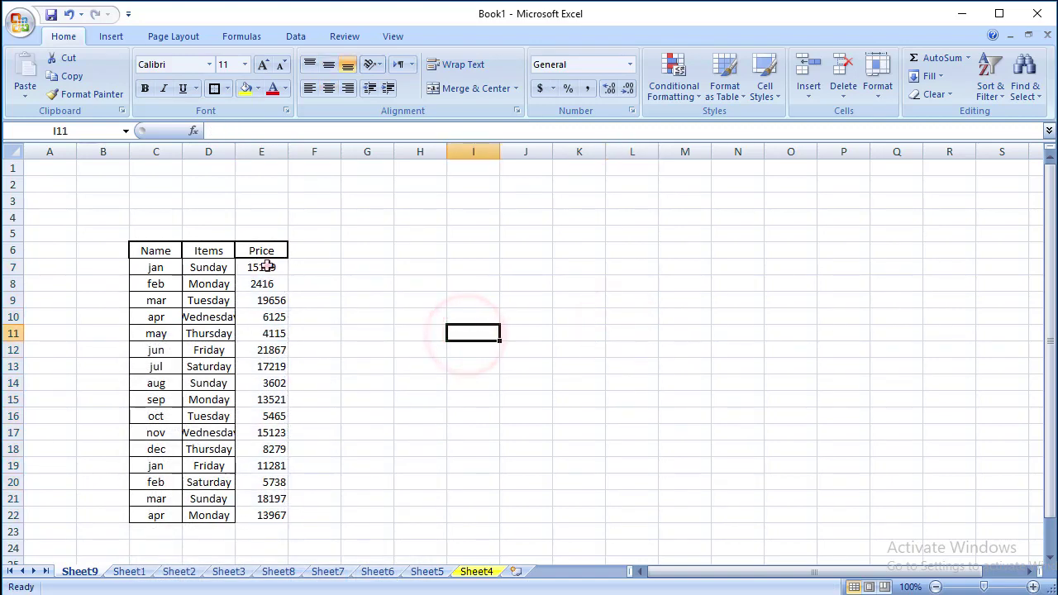
Step: Apply All Borders to the Price cells E7:E22
drag(279, 267, 263, 515)
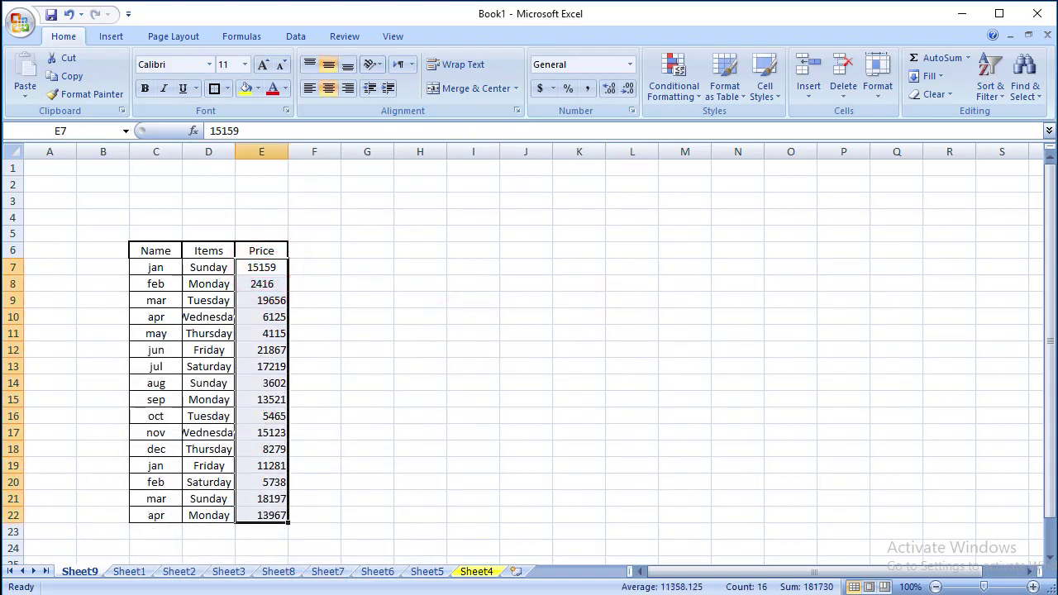
drag(1053, 309, 1055, 340)
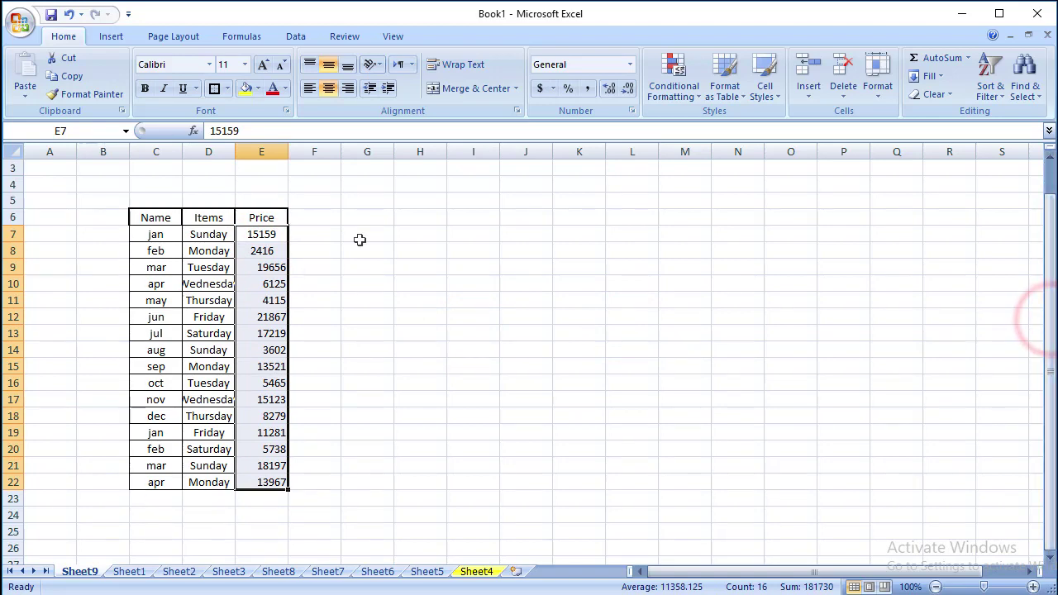
click(228, 88)
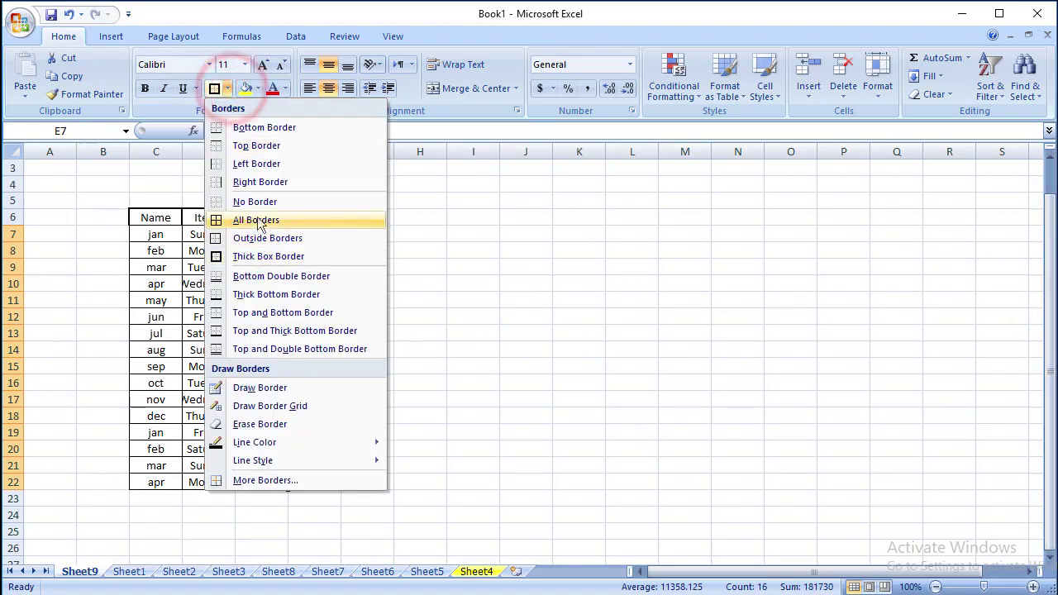
click(257, 220)
click(457, 383)
mouse_move(229, 496)
mouse_down()
mouse_move(250, 523)
mouse_move(261, 517)
mouse_up()
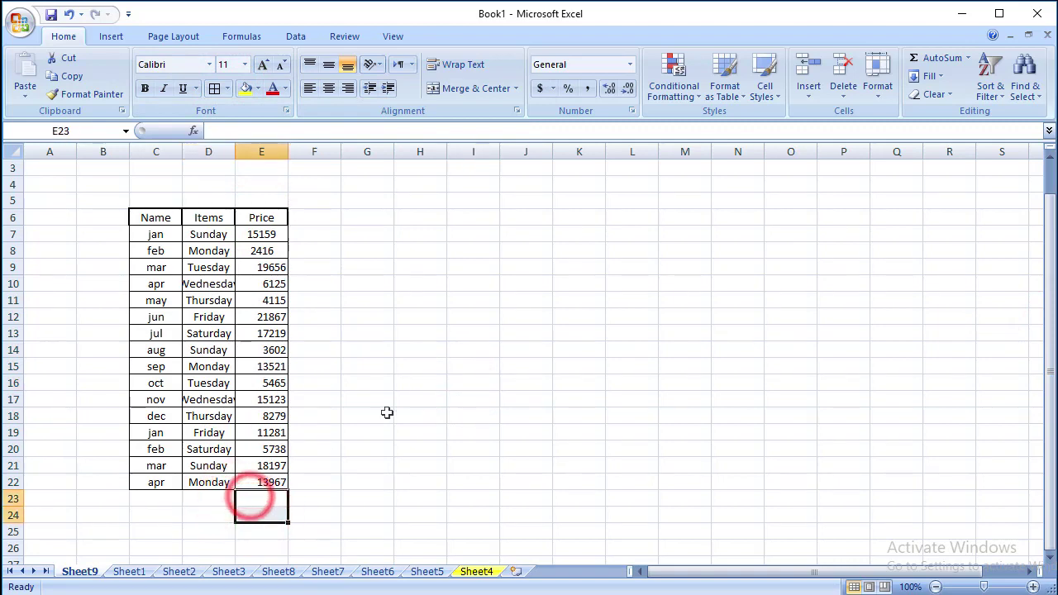
Step: Merge and centre E23:E24 and enter the label 'Total'
click(465, 89)
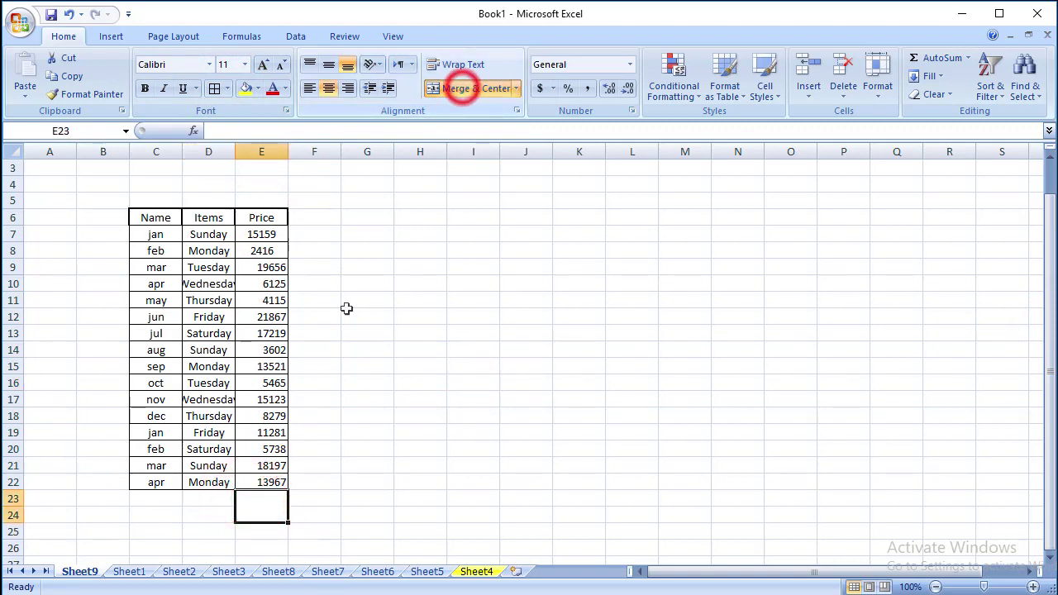
click(277, 509)
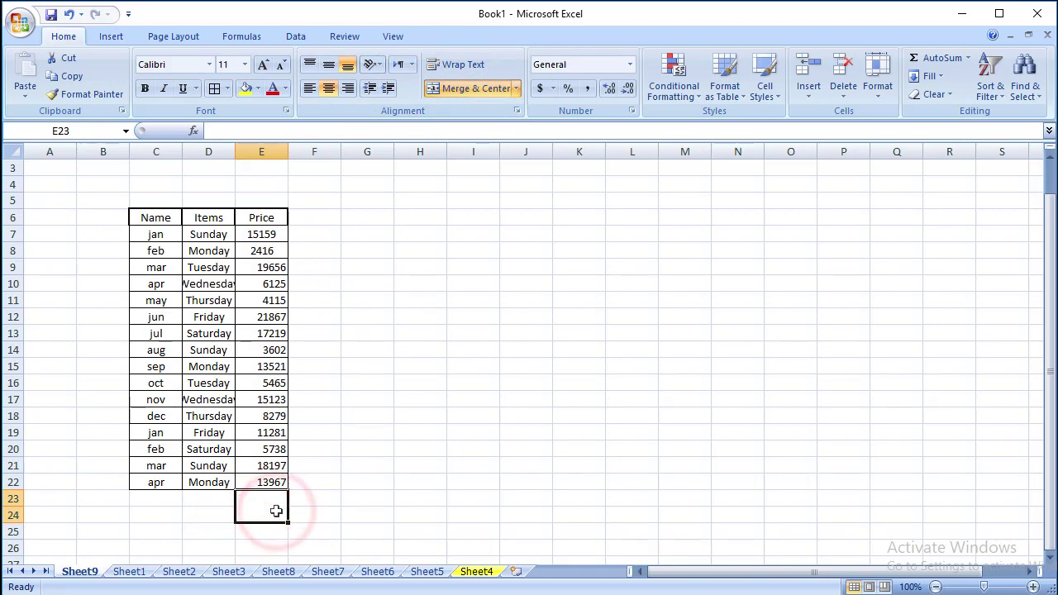
text(Total)
key(Tab)
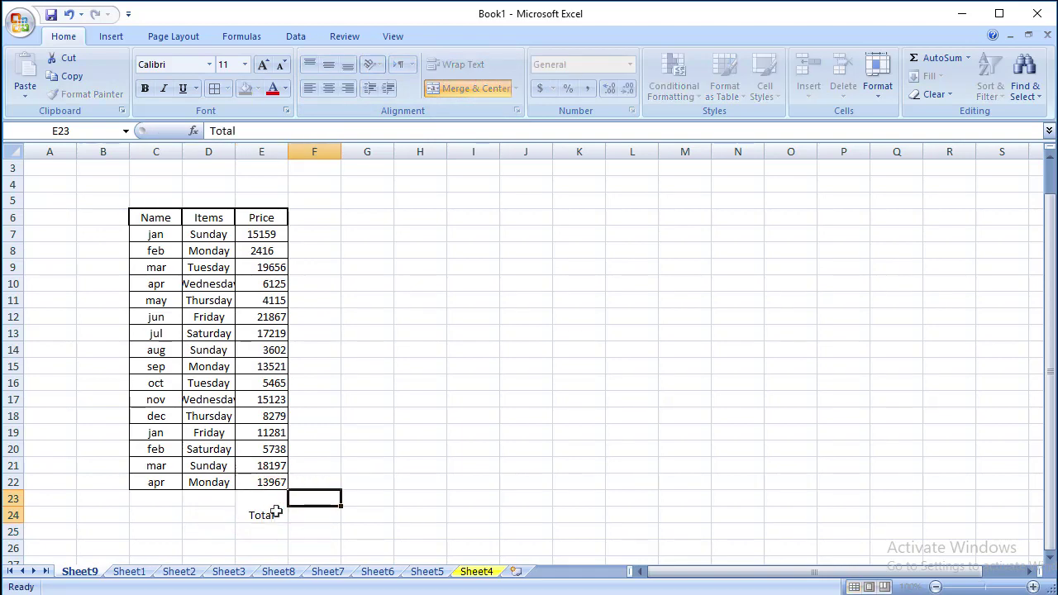
Step: Make the Total label middle-aligned and bold with a thick box border
click(267, 511)
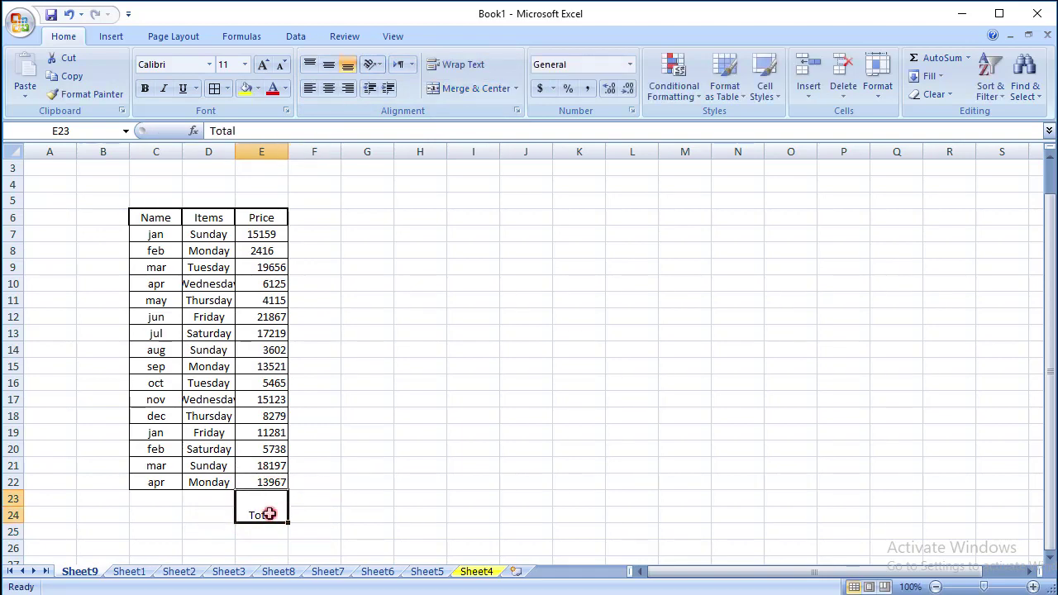
click(328, 64)
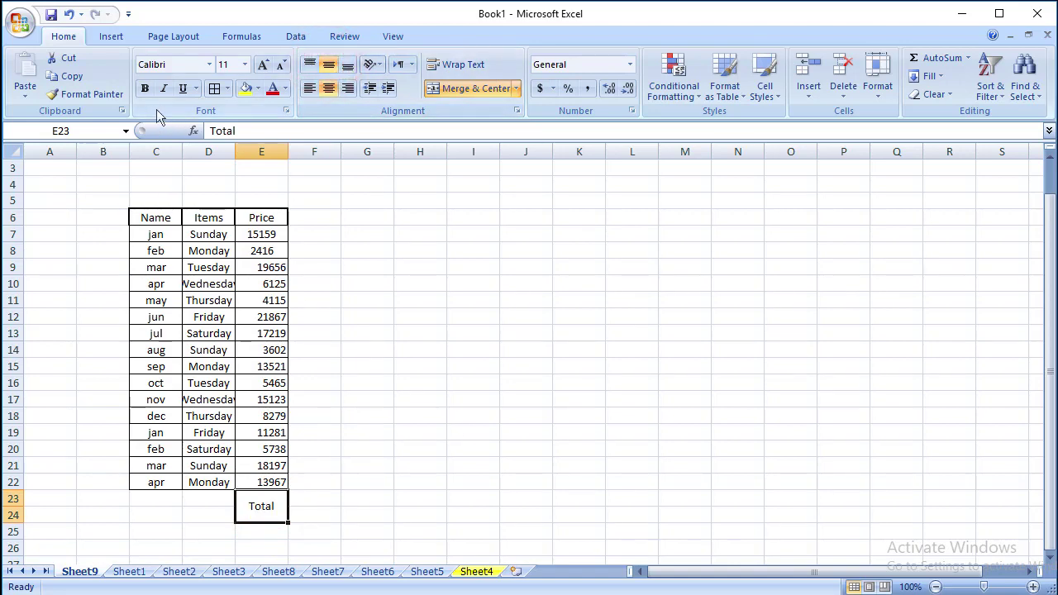
click(144, 88)
click(478, 421)
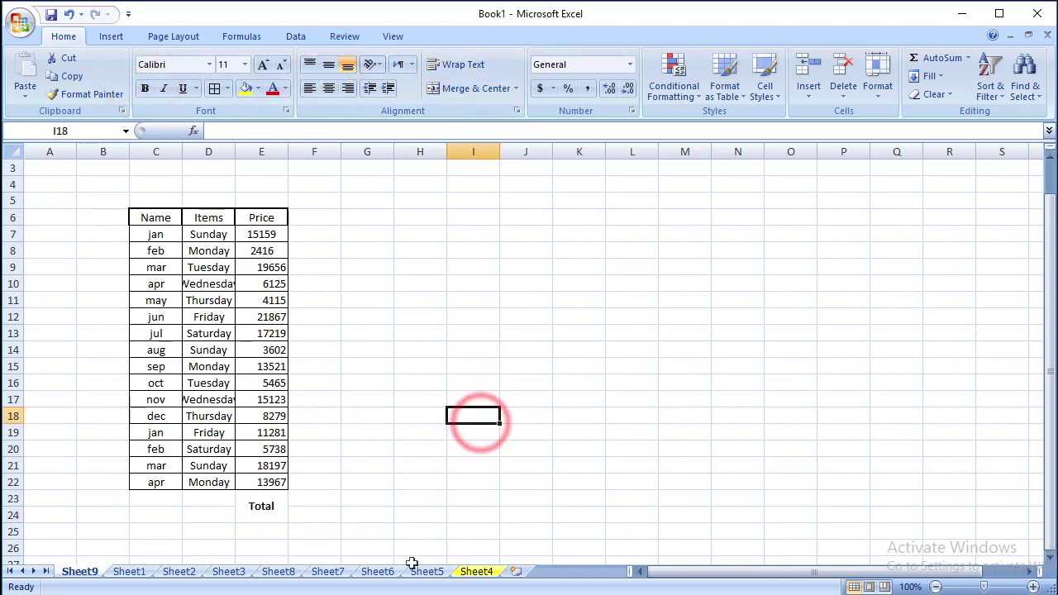
click(257, 512)
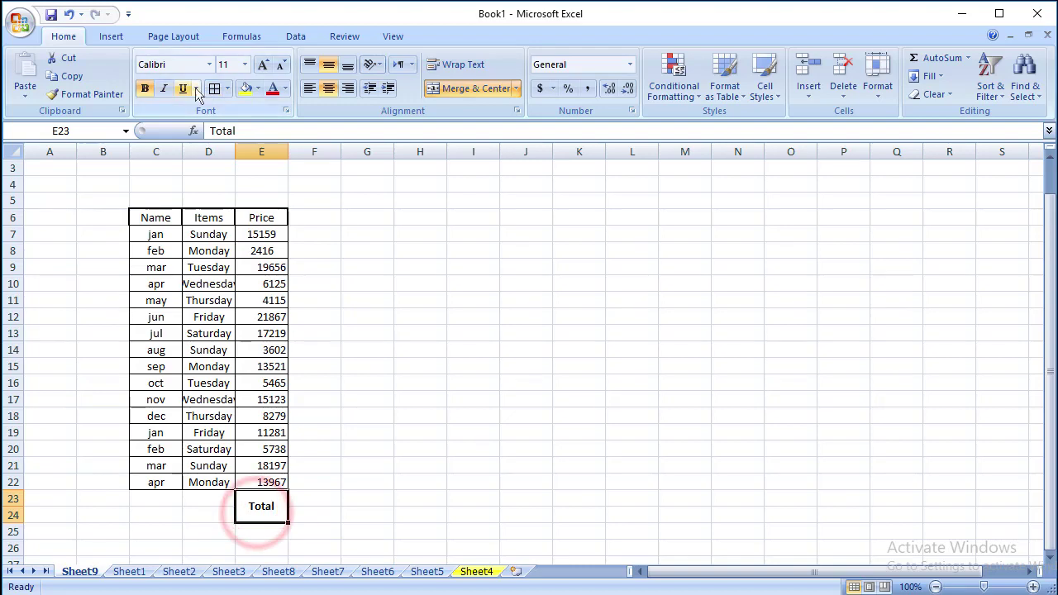
click(228, 89)
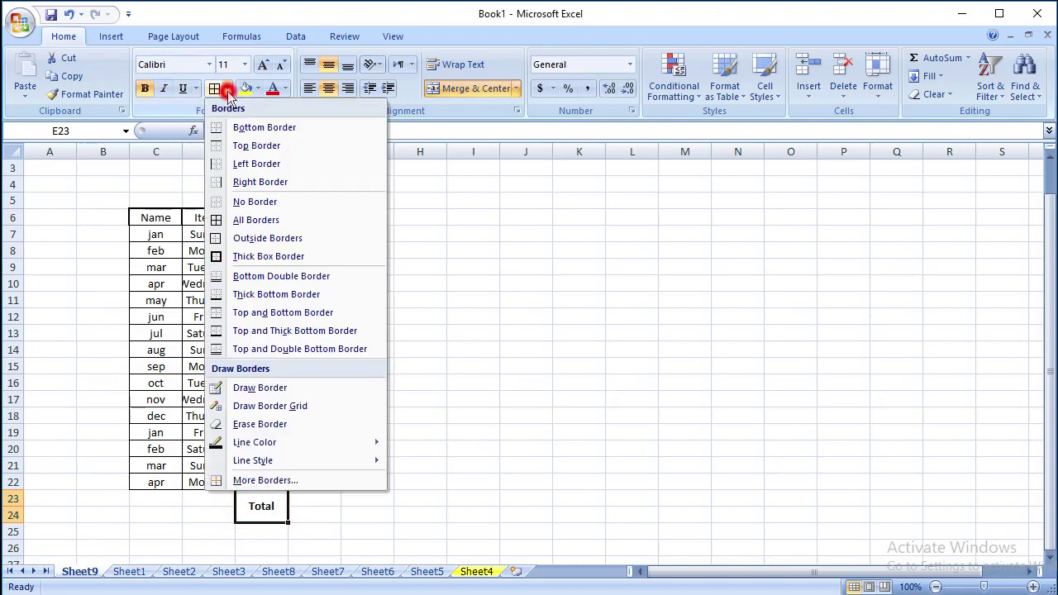
click(266, 256)
click(445, 501)
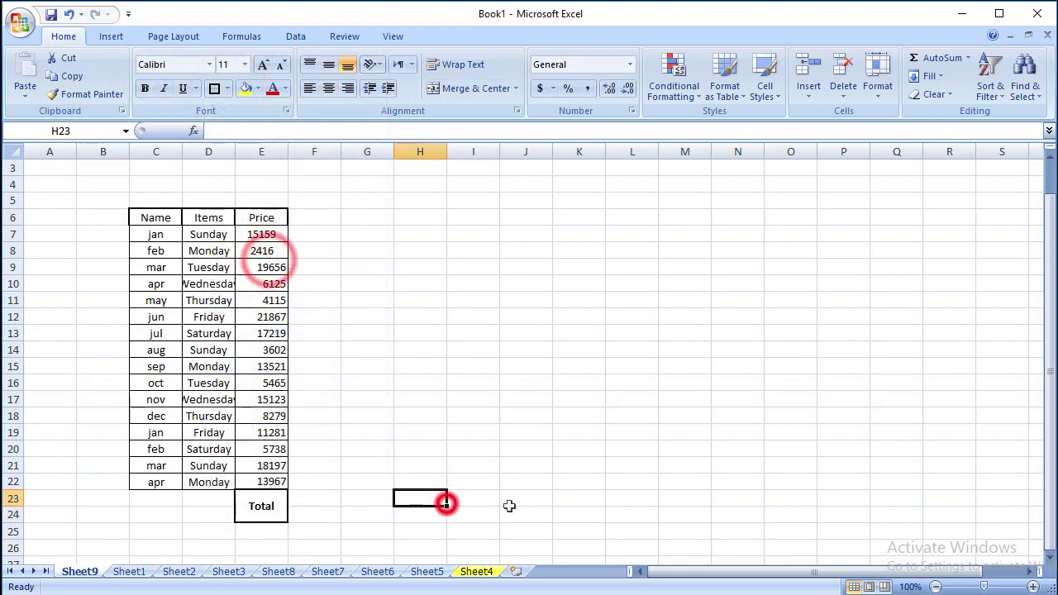
click(1048, 426)
Step: Merge E25:E26 below Total into one bold, vertically centred cell
click(279, 529)
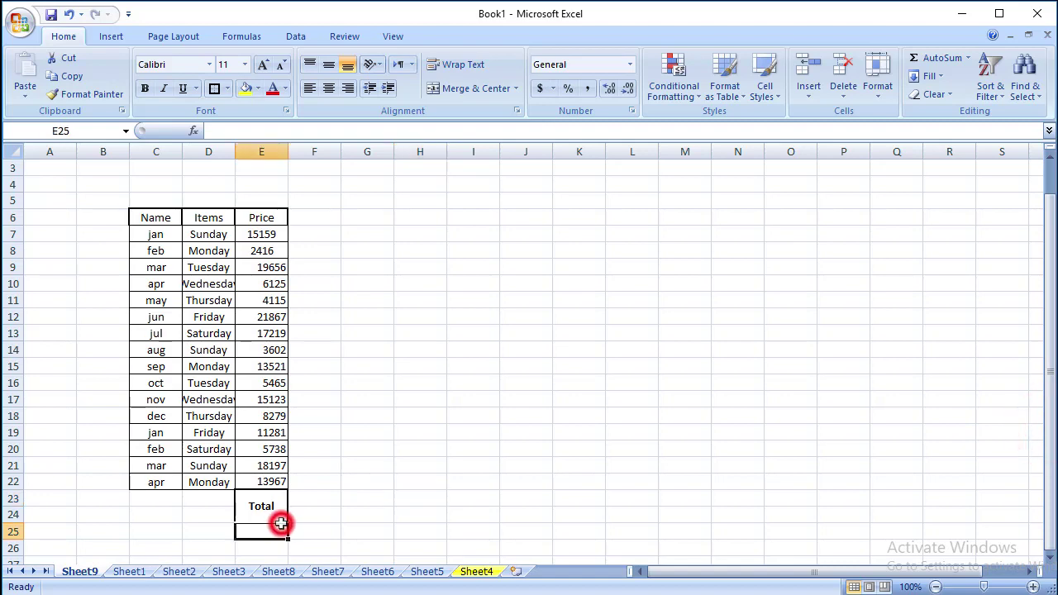
key(Down)
key(Down)
key(Down)
key(Down)
key(Down)
key(Down)
key(Down)
key(Up)
key(Up)
key(Up)
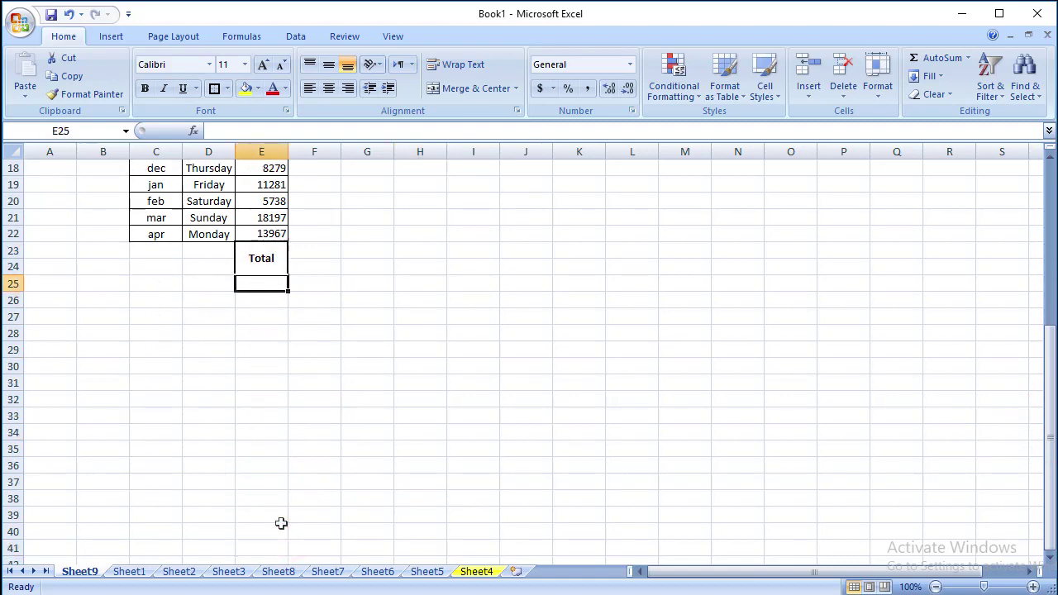
drag(262, 282, 262, 299)
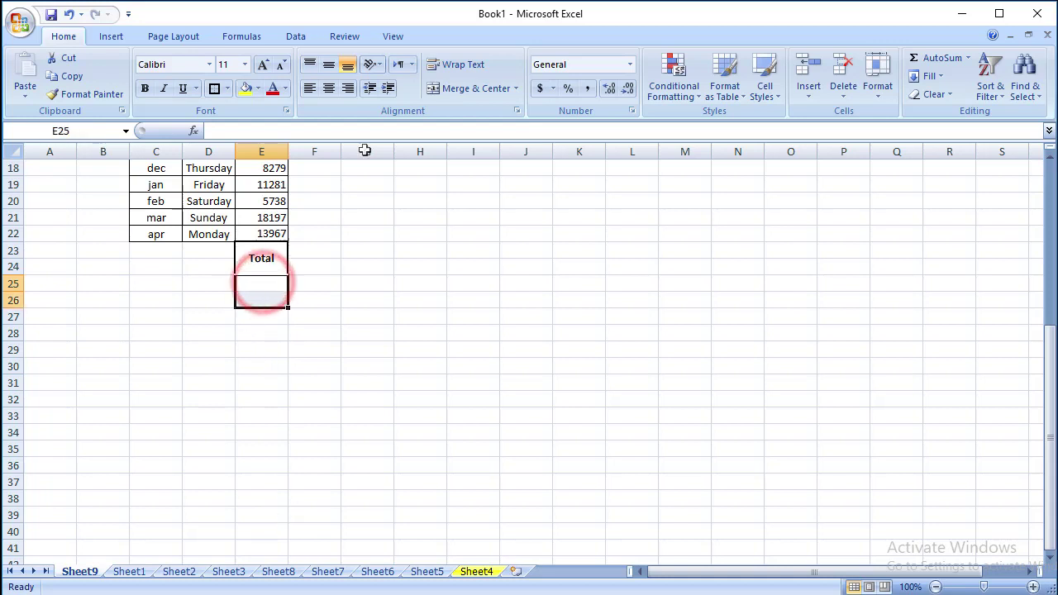
click(459, 88)
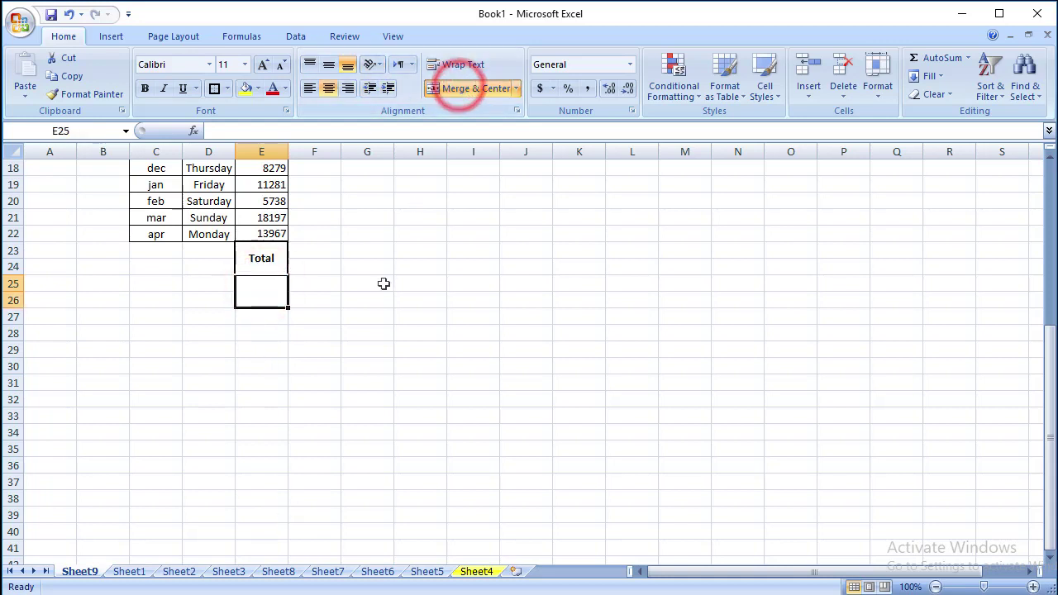
click(330, 67)
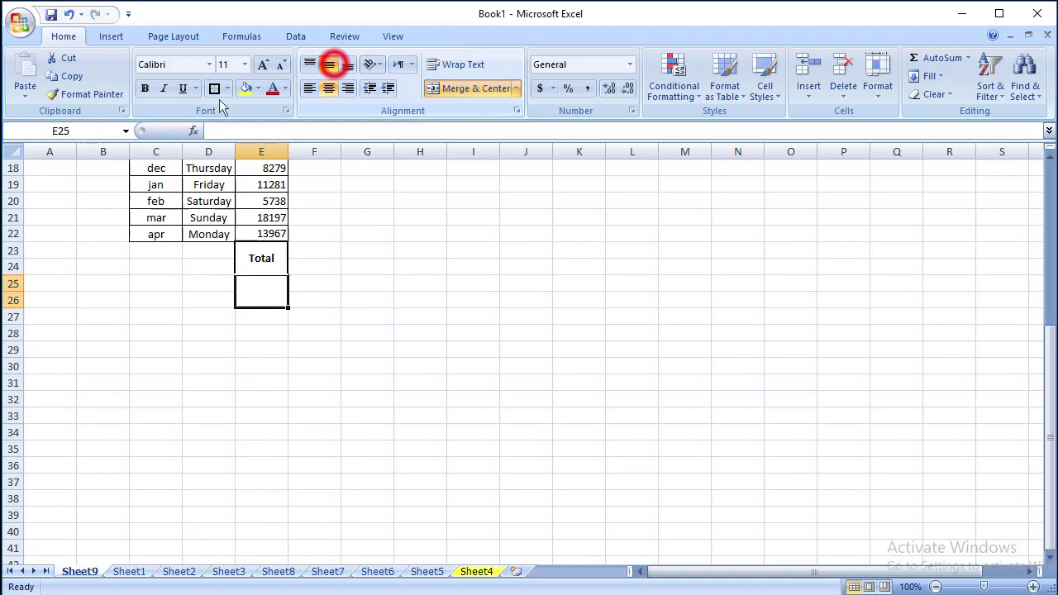
click(144, 88)
Step: Give the merged E25:E26 cell a thick border and check it
click(445, 344)
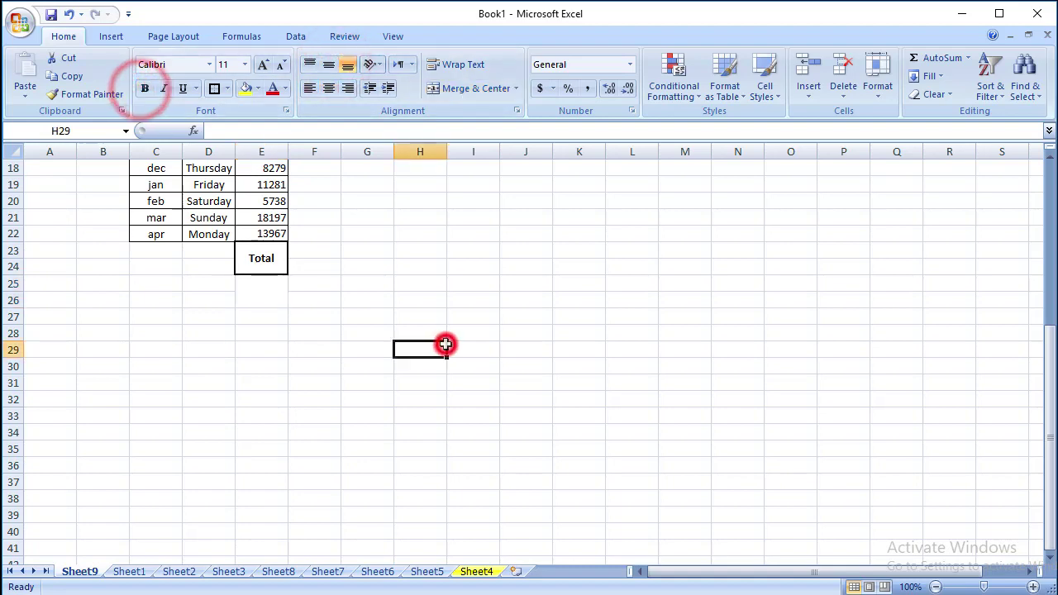
click(276, 290)
click(217, 88)
click(475, 397)
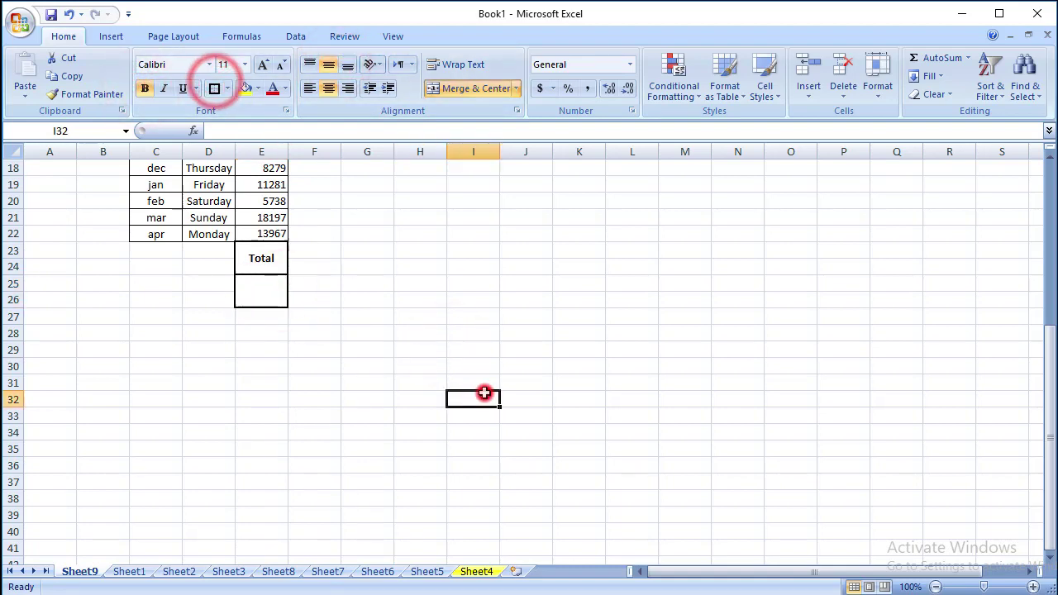
drag(1040, 381, 1042, 312)
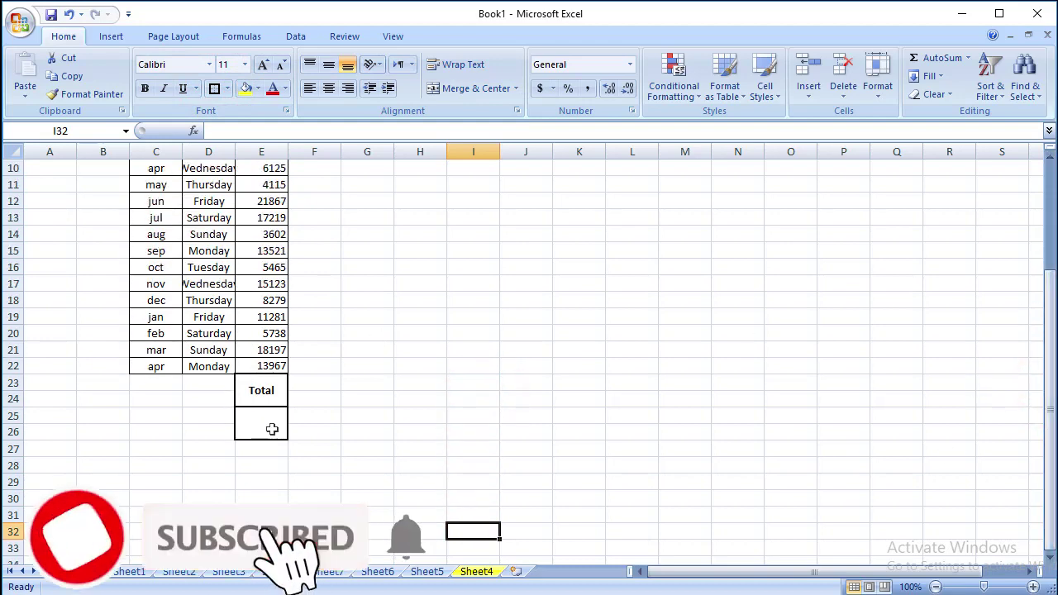
click(273, 428)
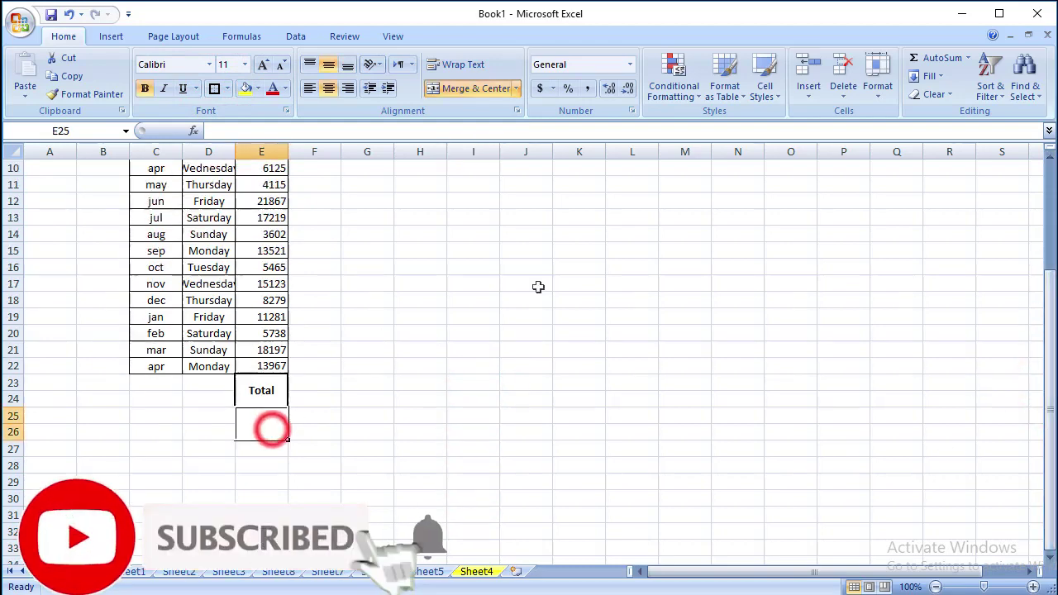
click(951, 60)
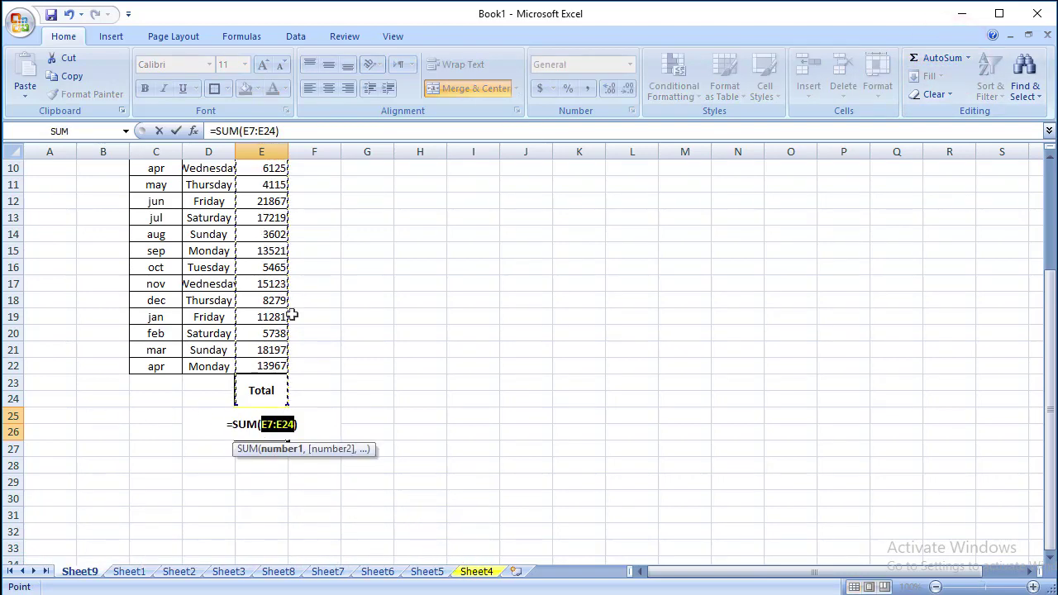
key(Tab)
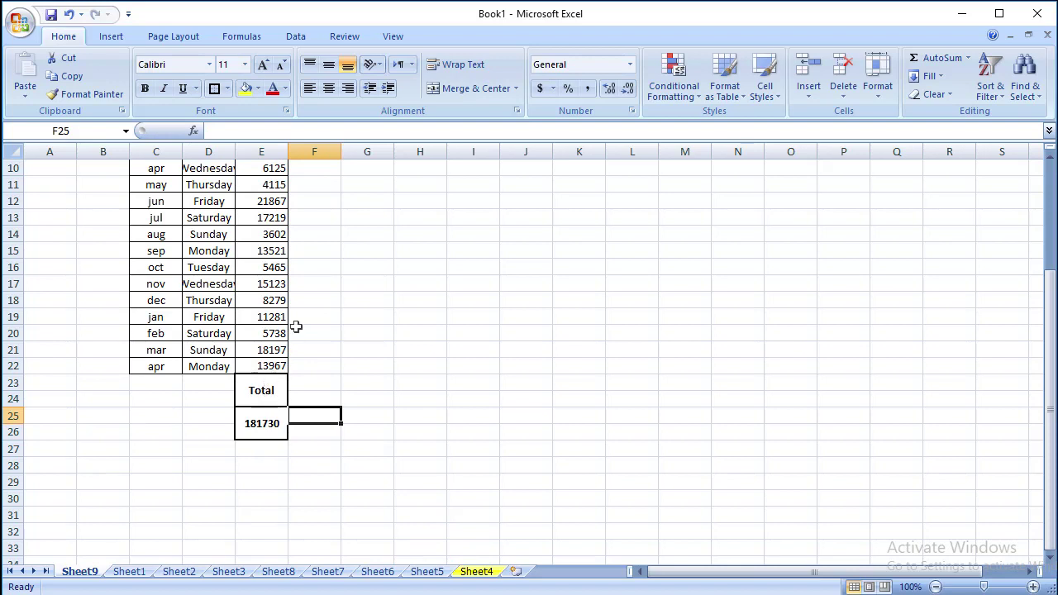
click(281, 422)
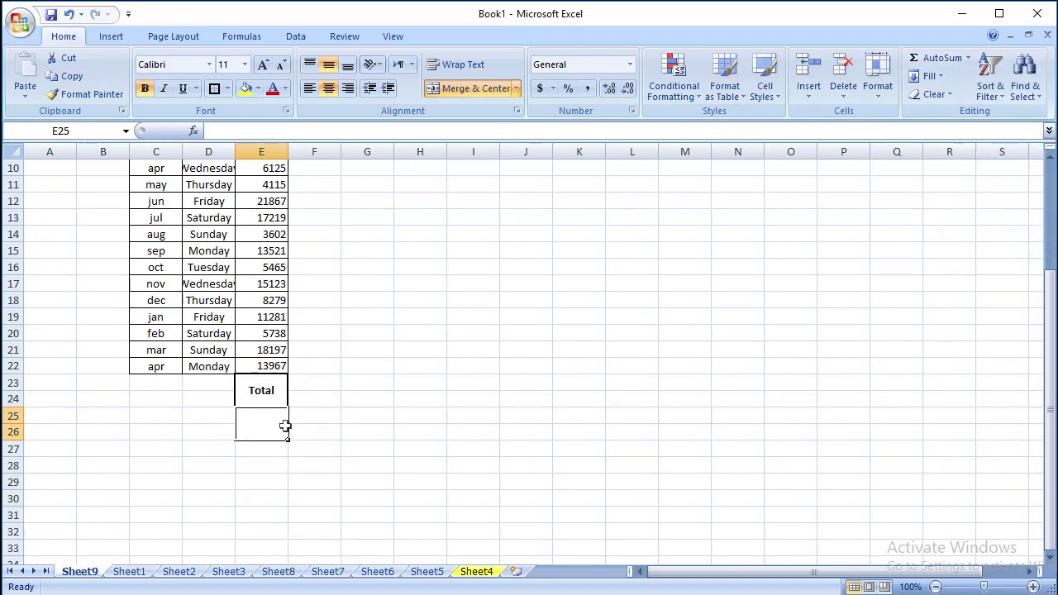
text(=su)
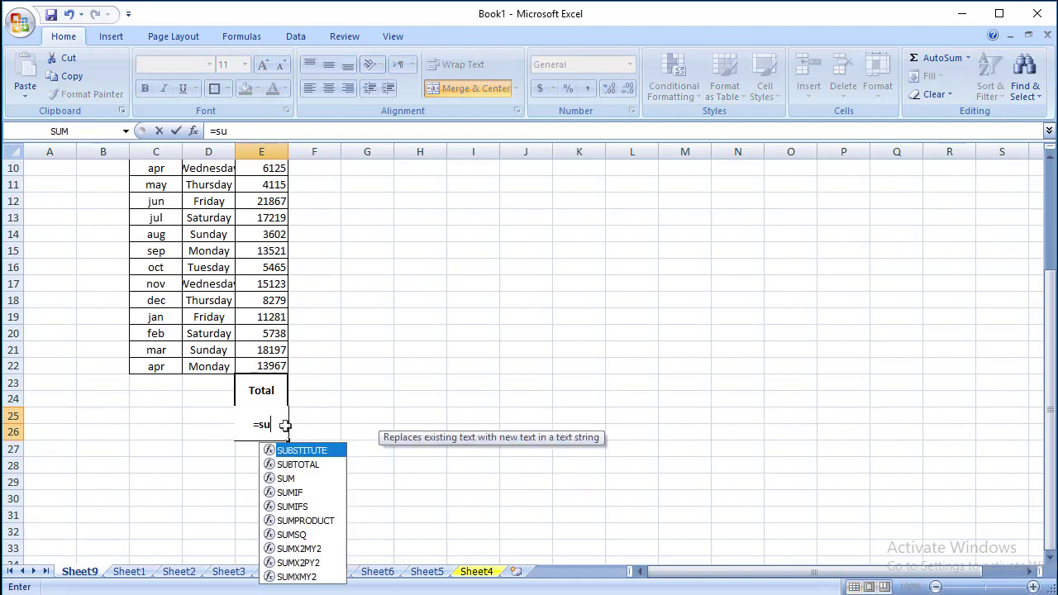
text(m)
key(Tab)
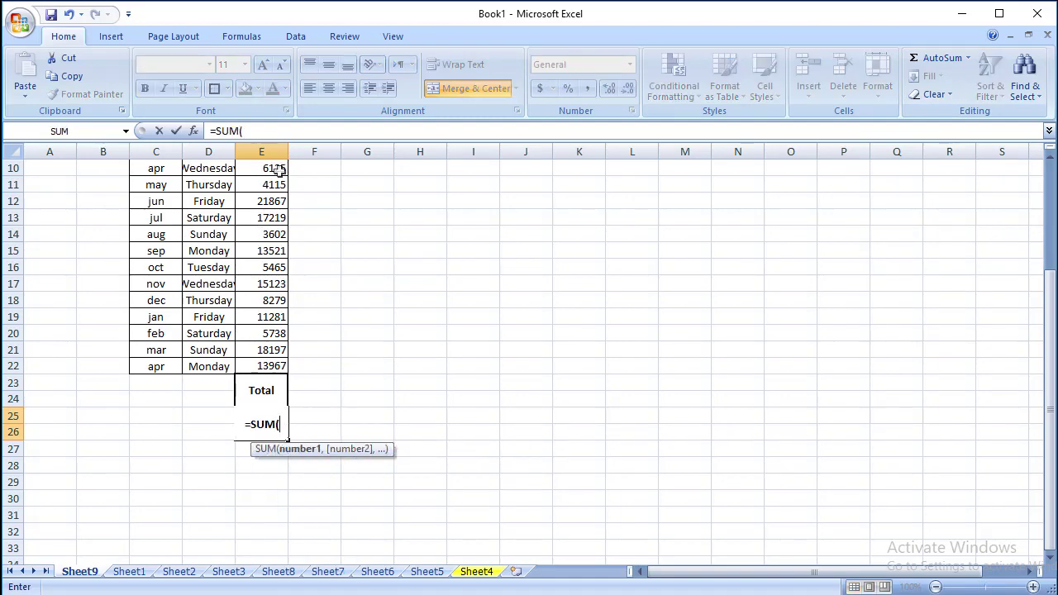
drag(1052, 286, 1054, 238)
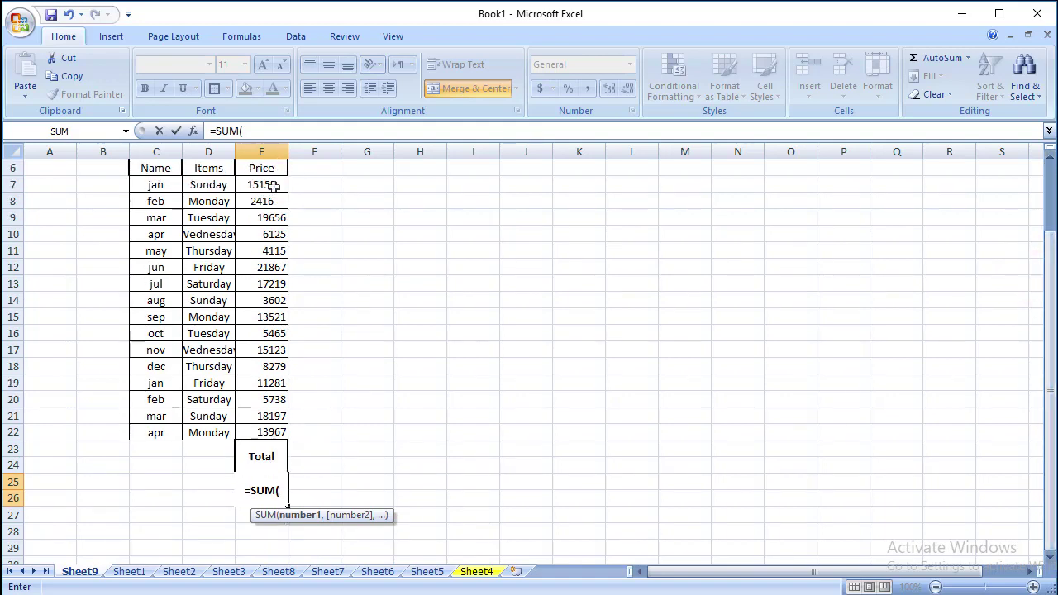
drag(269, 184, 267, 431)
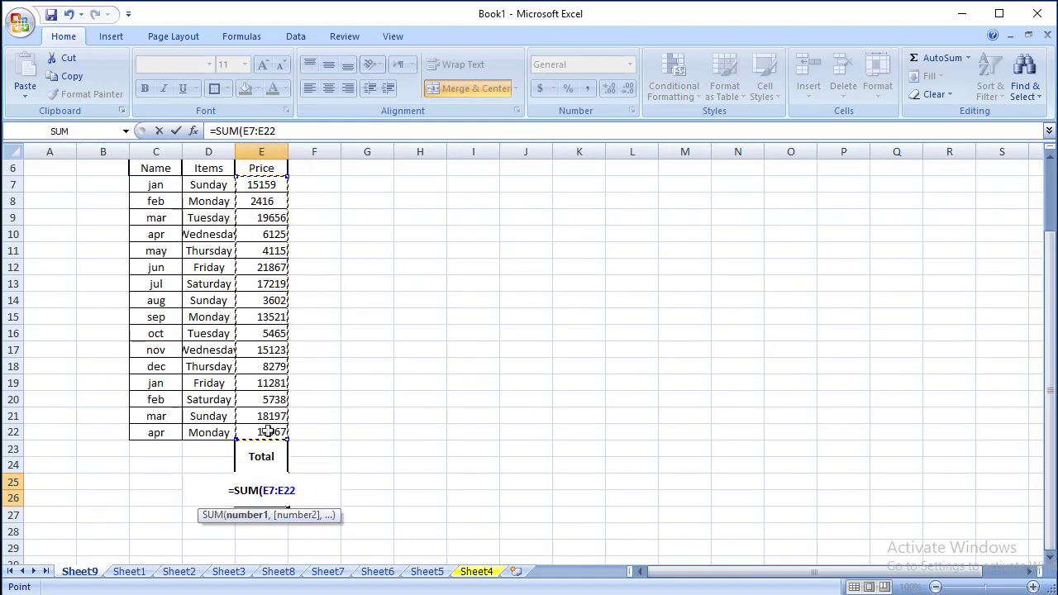
text())
key(Tab)
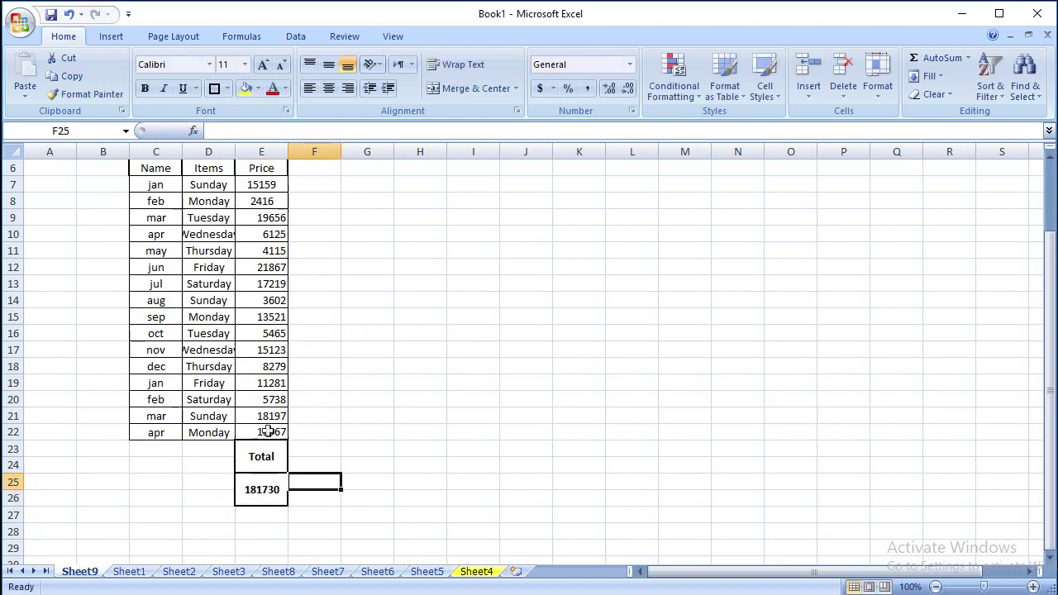
click(273, 492)
Step: Enter =SUM(E7:E22) in the merged total cell, correcting the range end to row 22
key(Delete)
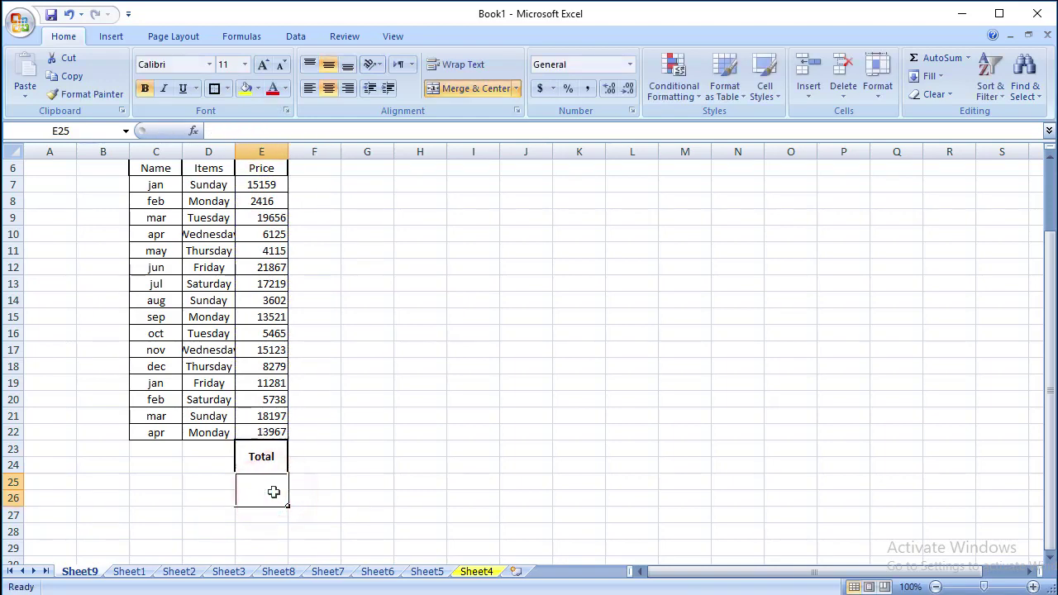
text(=su)
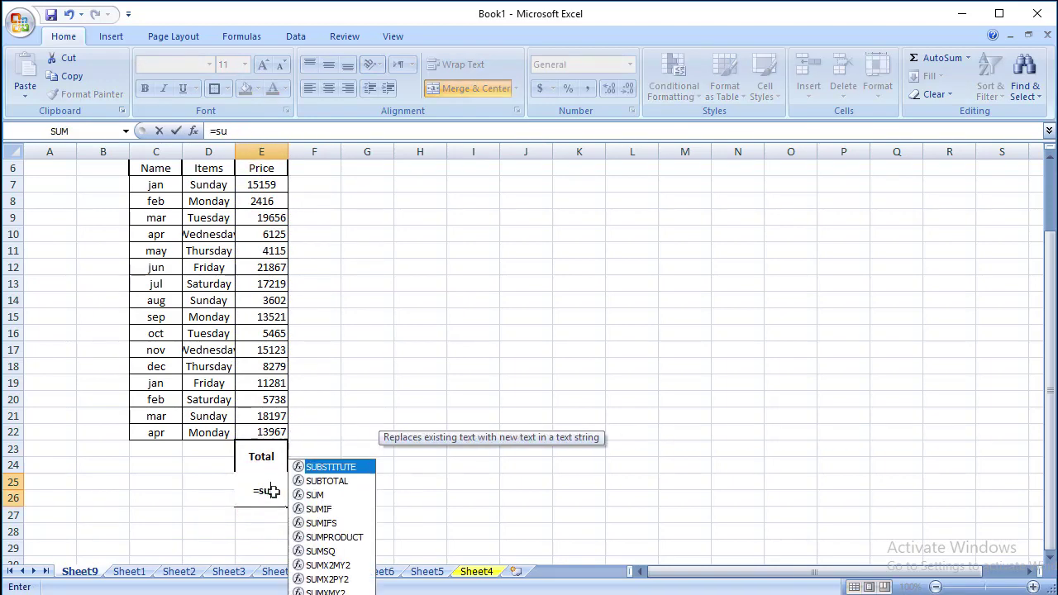
text(m)
key(Tab)
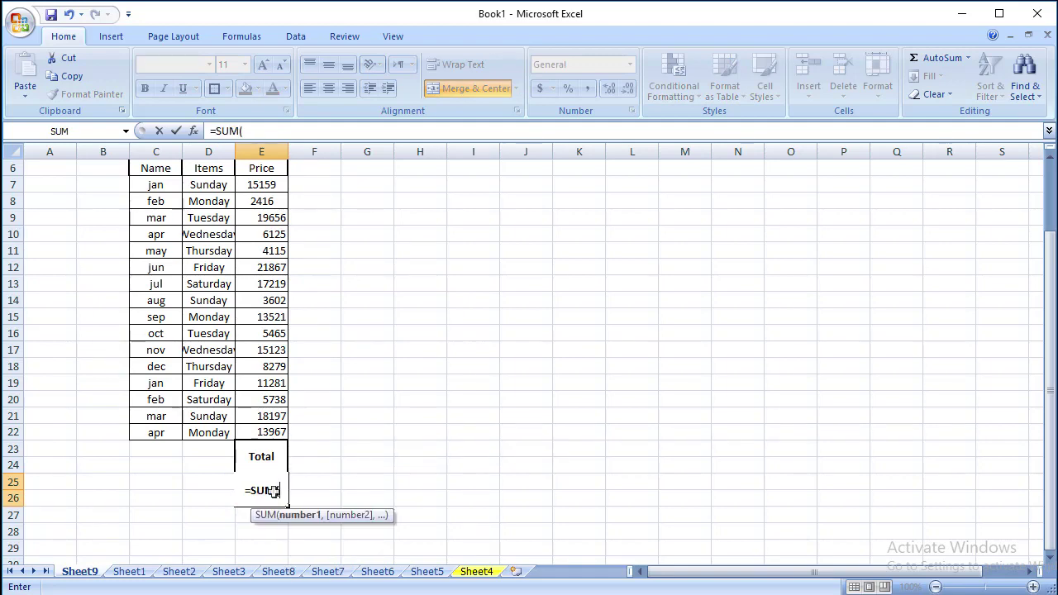
text(e7)
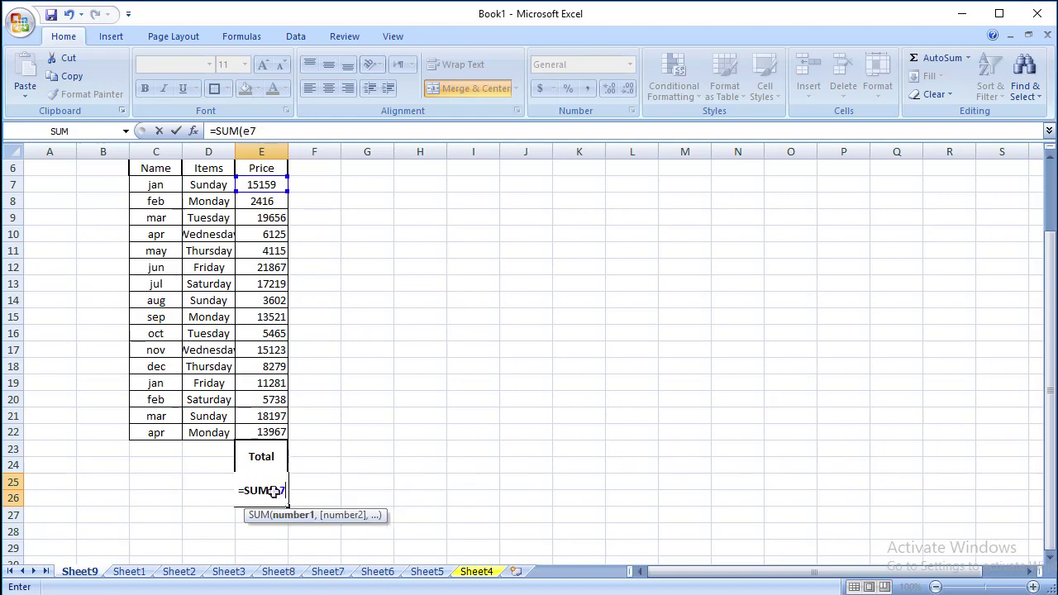
text(:)
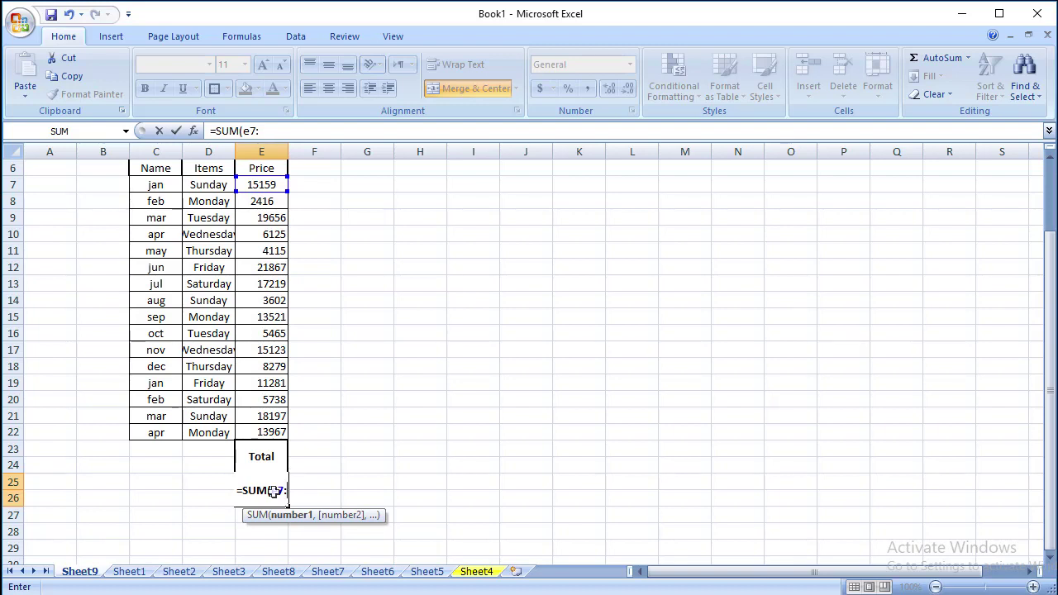
text(E22)
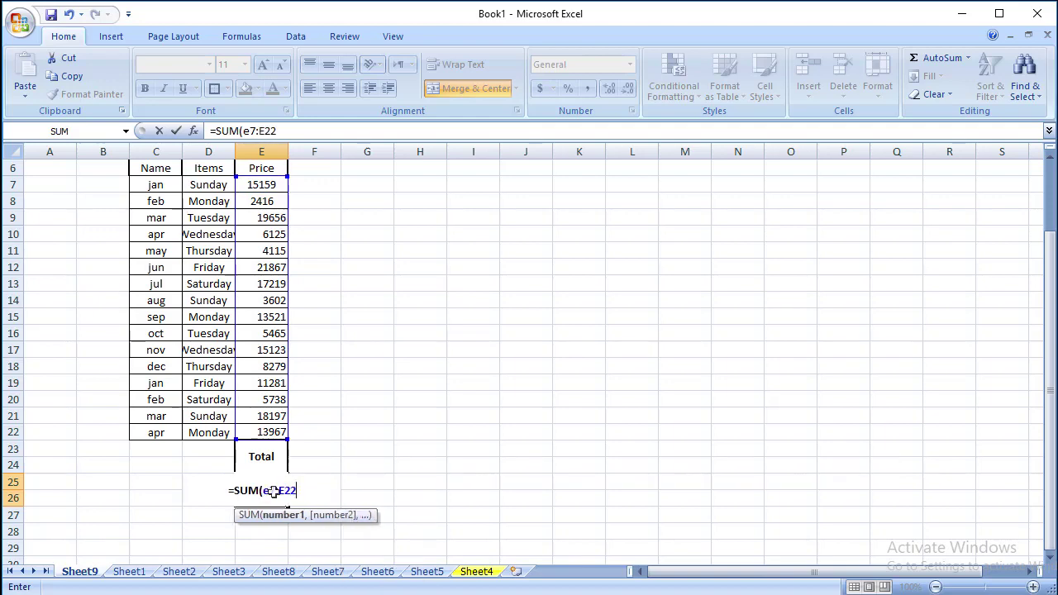
key(BackSpace)
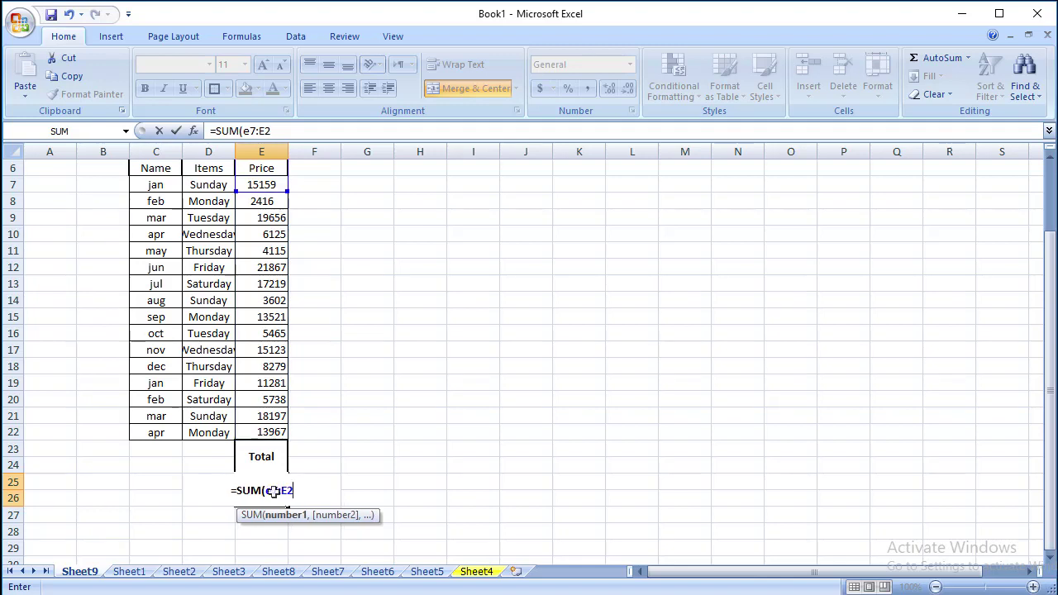
key(BackSpace)
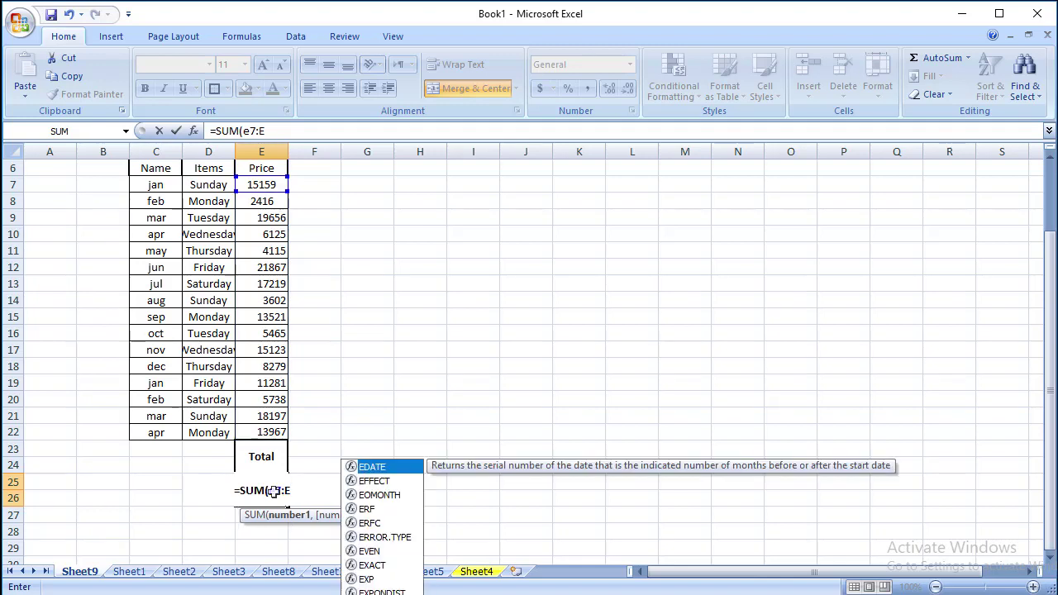
text(21)
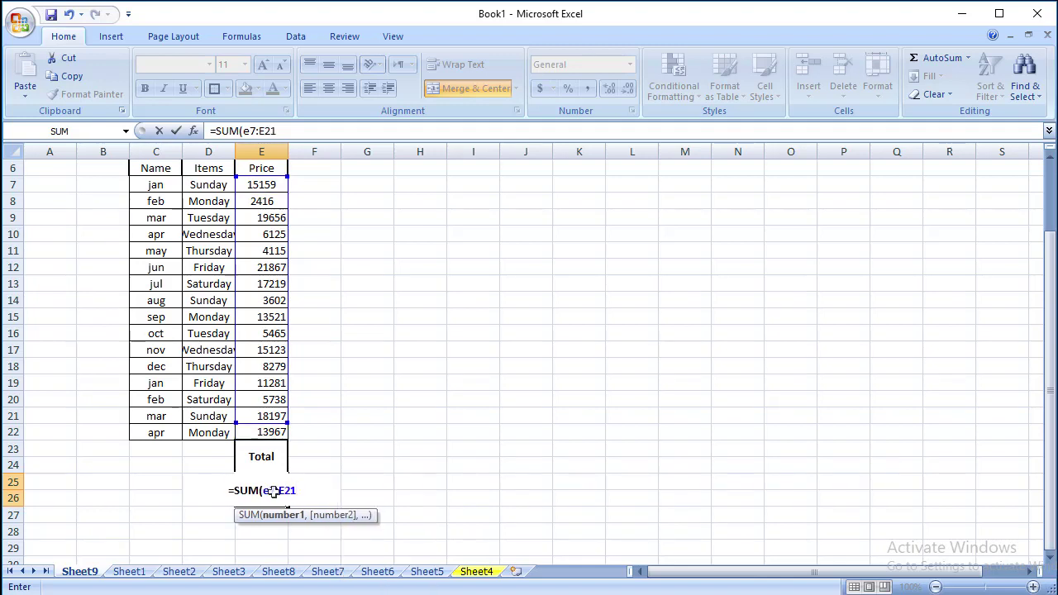
key(BackSpace)
text(2)
key(Tab)
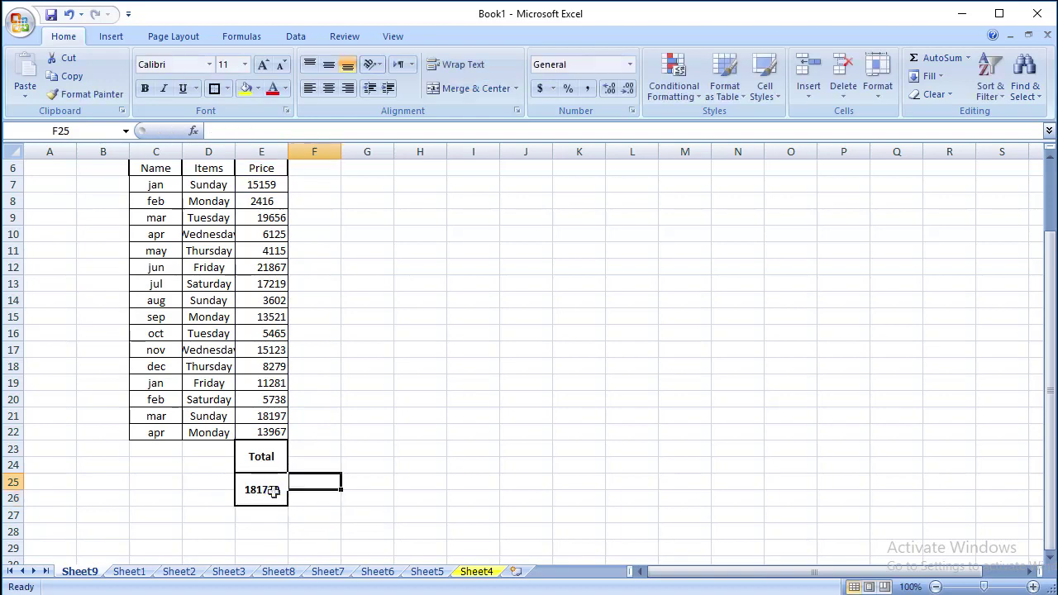
click(383, 429)
click(258, 491)
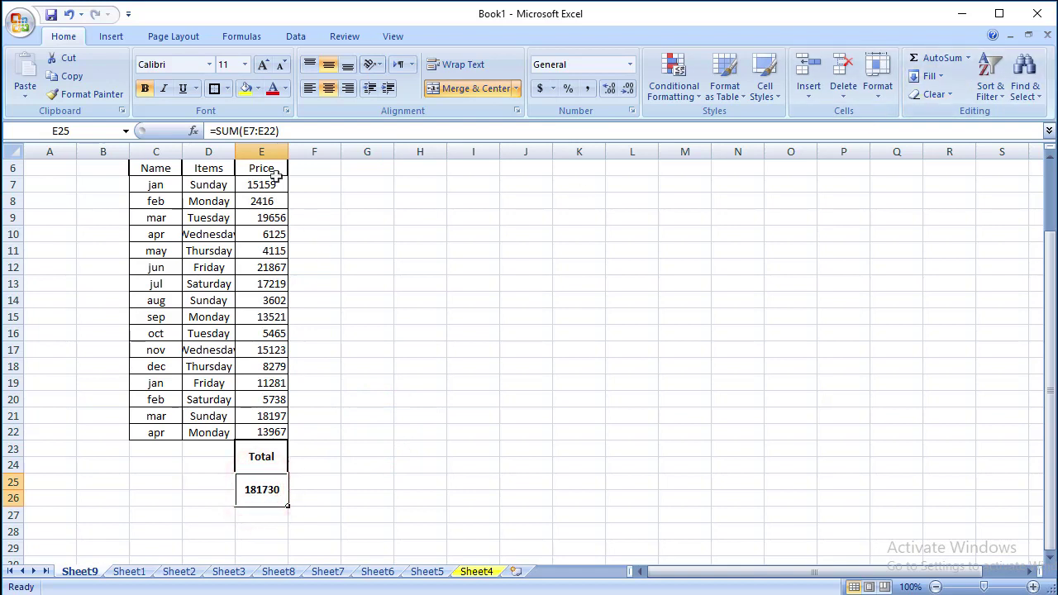
drag(273, 183, 267, 429)
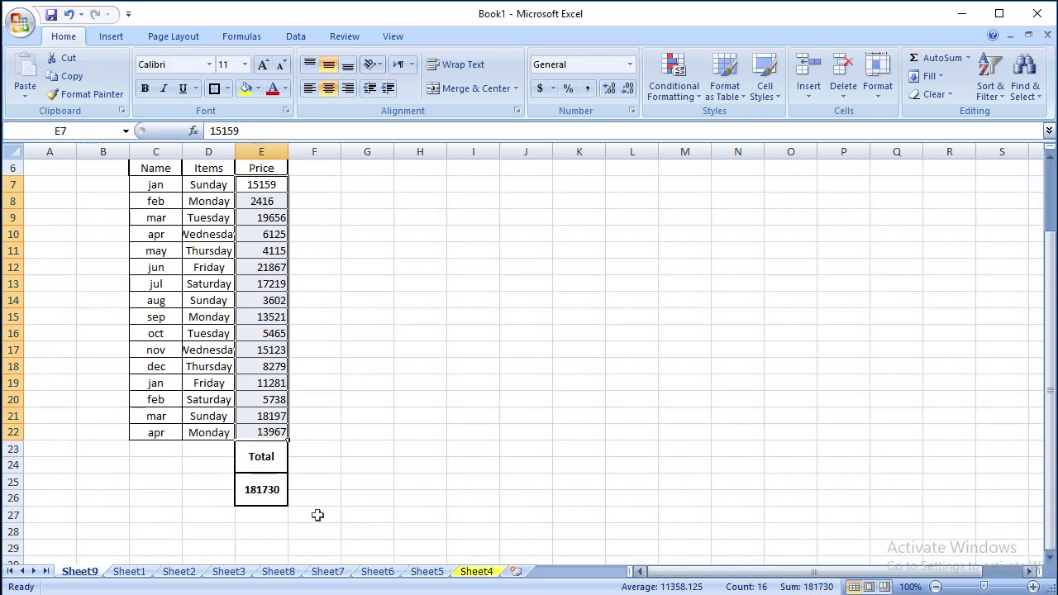
click(962, 60)
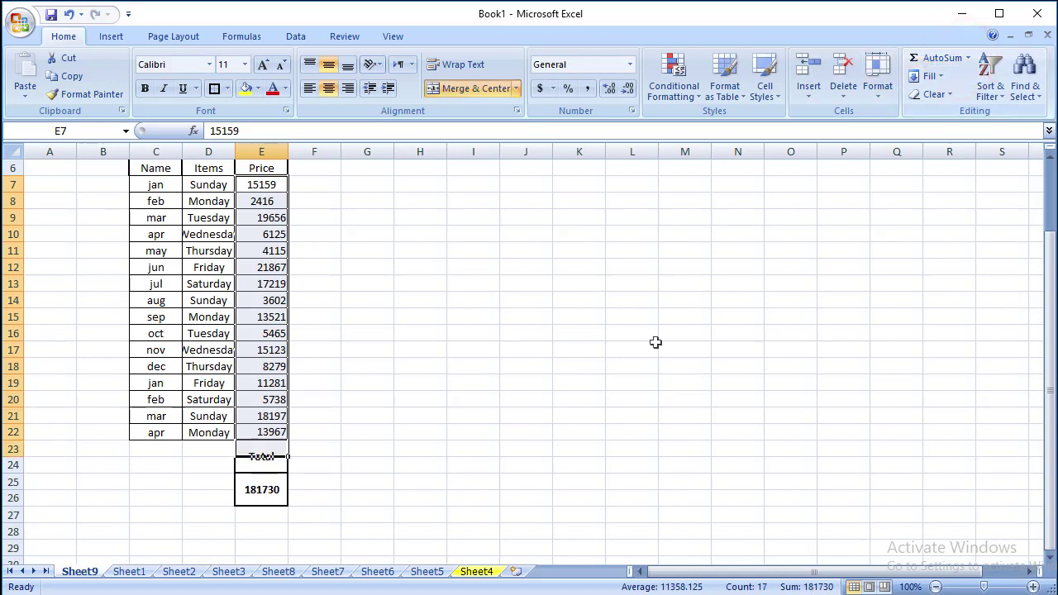
click(968, 58)
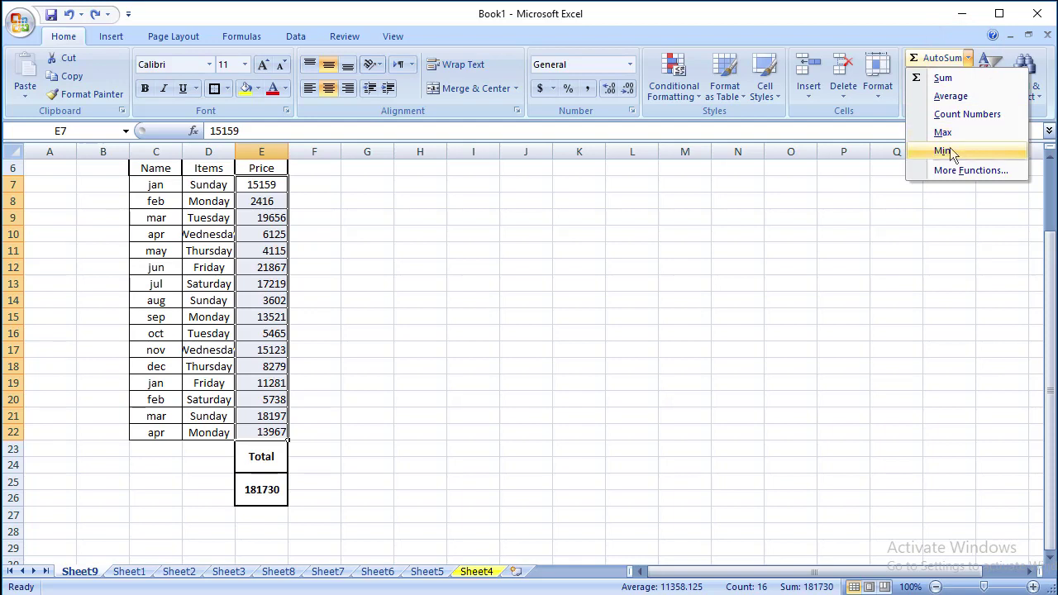
drag(1046, 257, 973, 188)
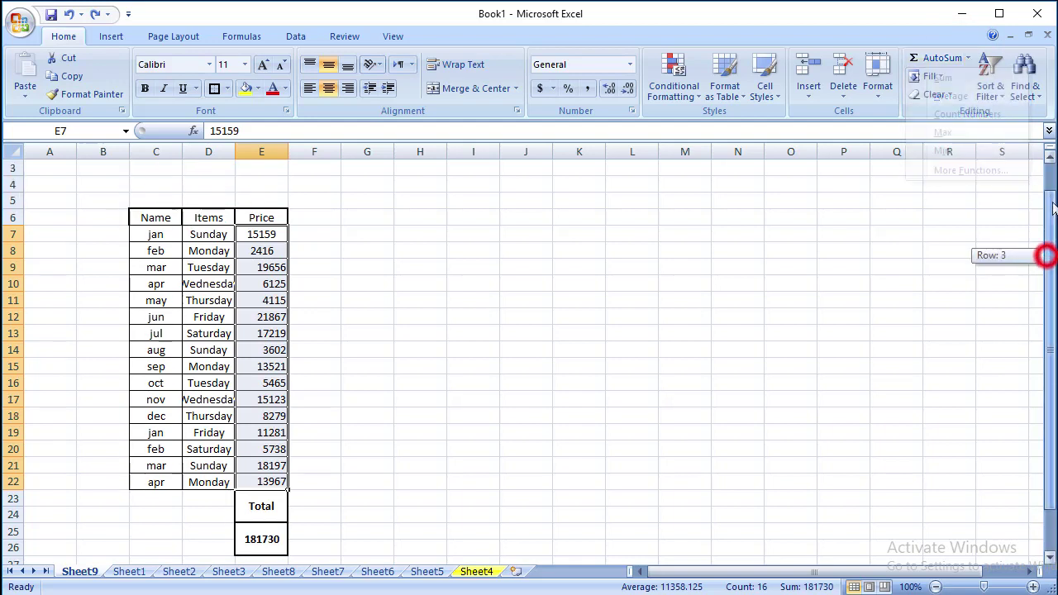
click(387, 397)
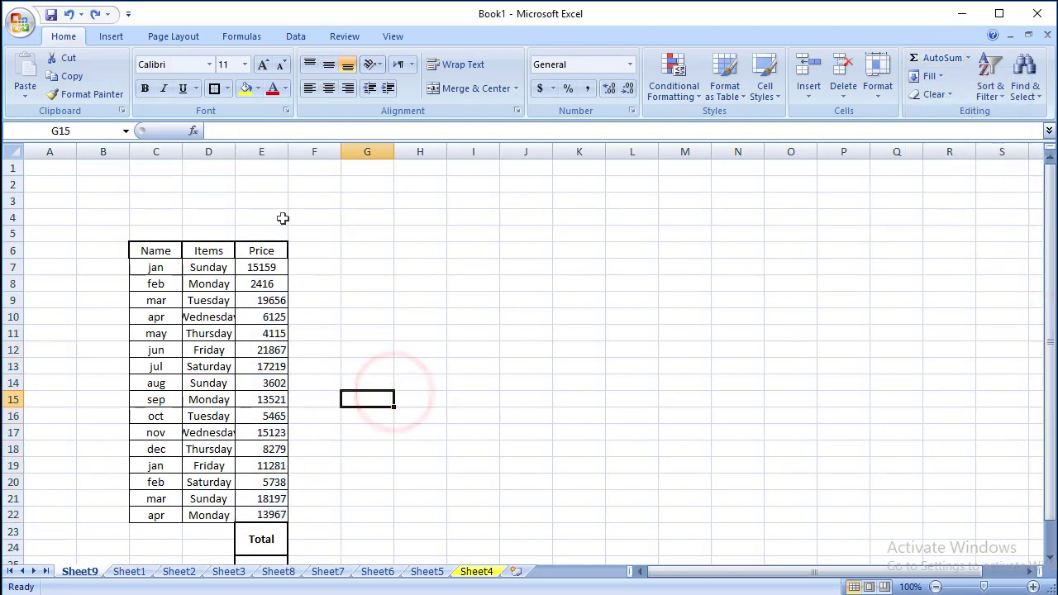
drag(1050, 231, 1050, 240)
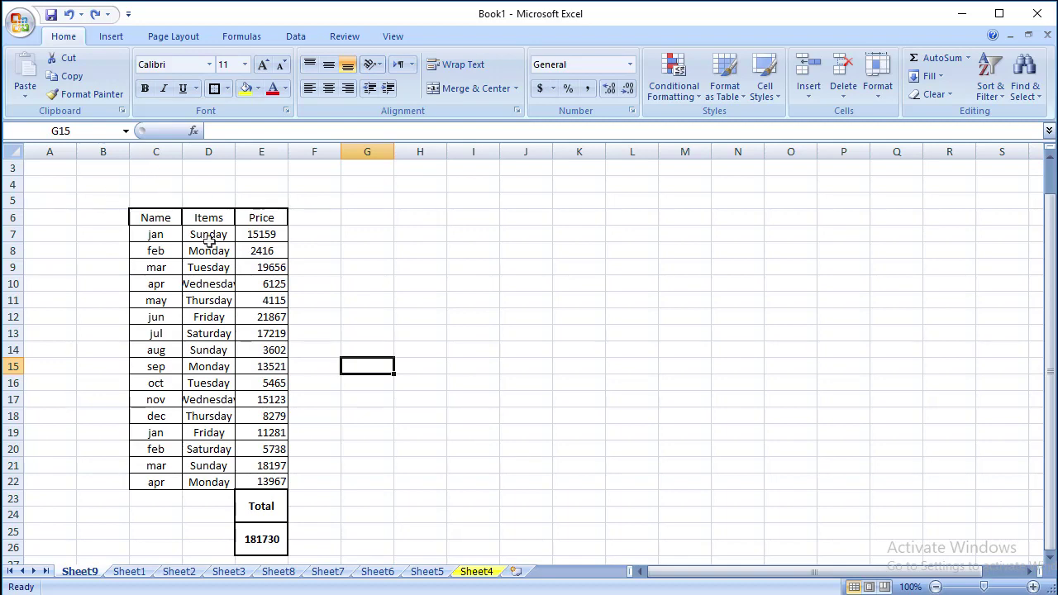
Step: Angle the merged Total label clockwise
click(303, 220)
click(267, 218)
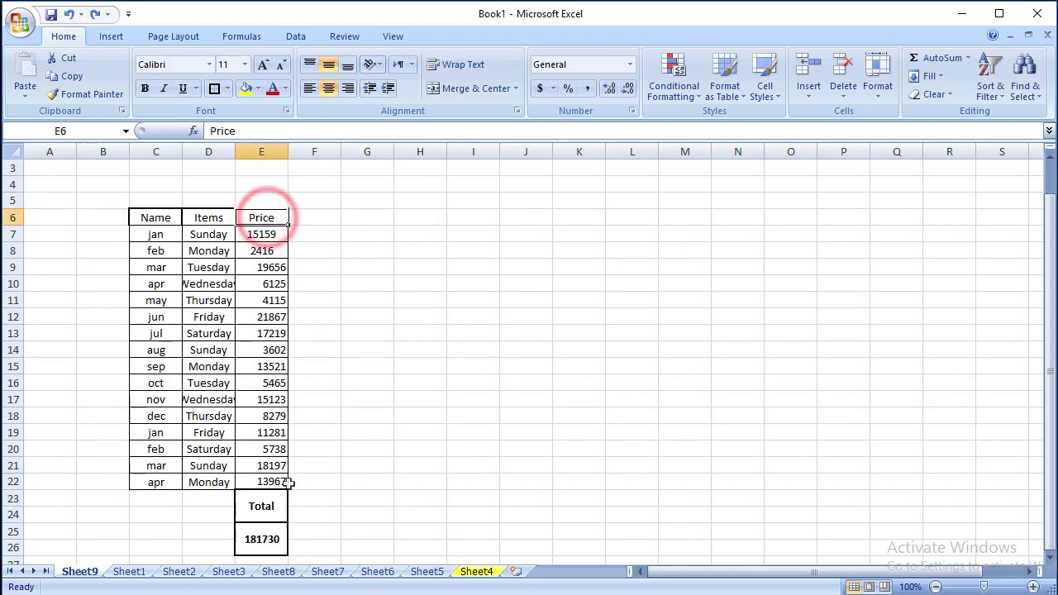
click(261, 507)
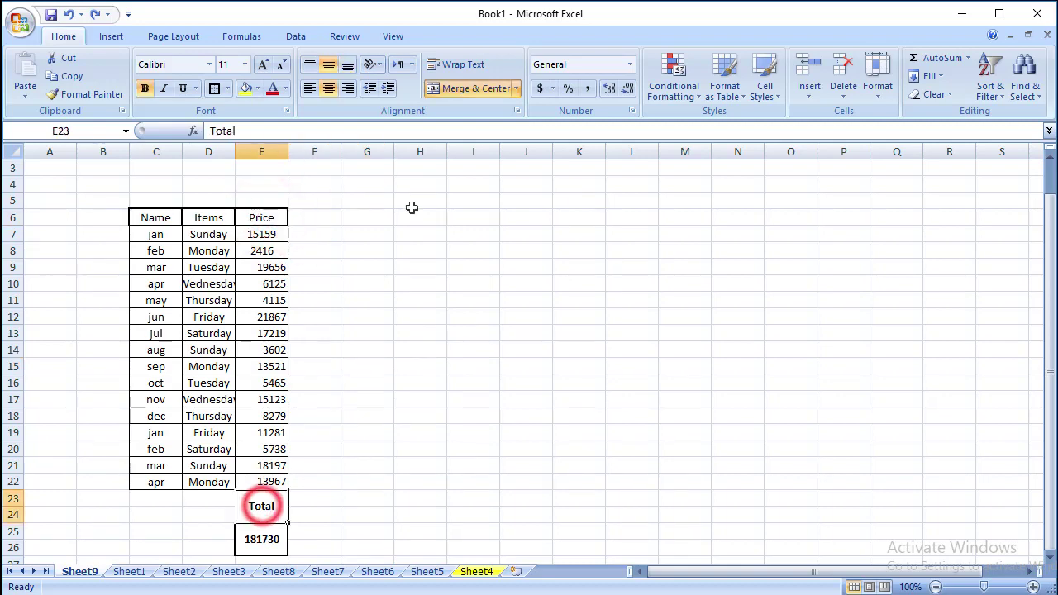
click(381, 64)
click(402, 104)
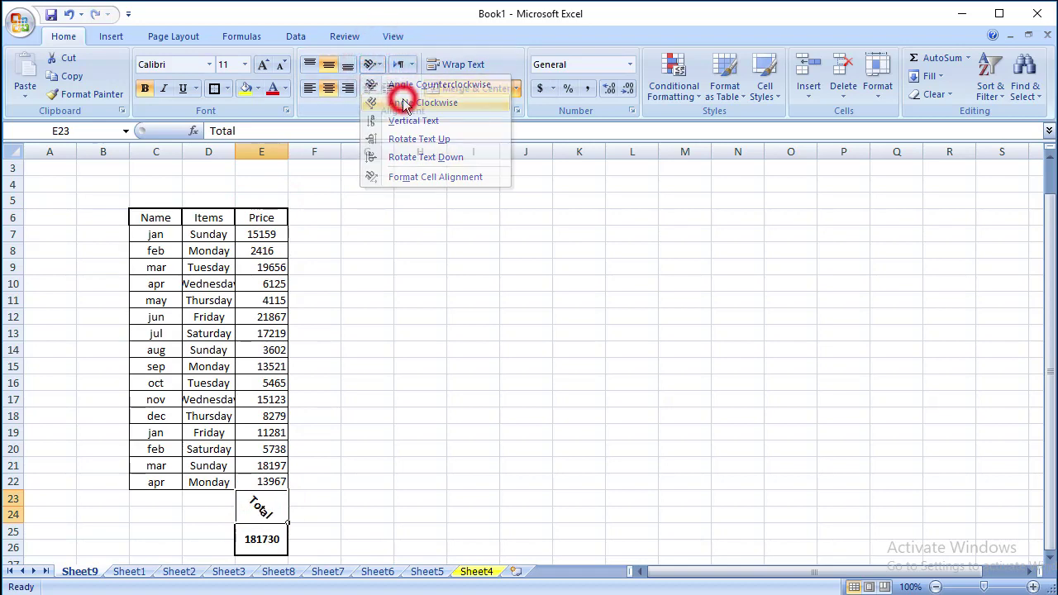
click(397, 480)
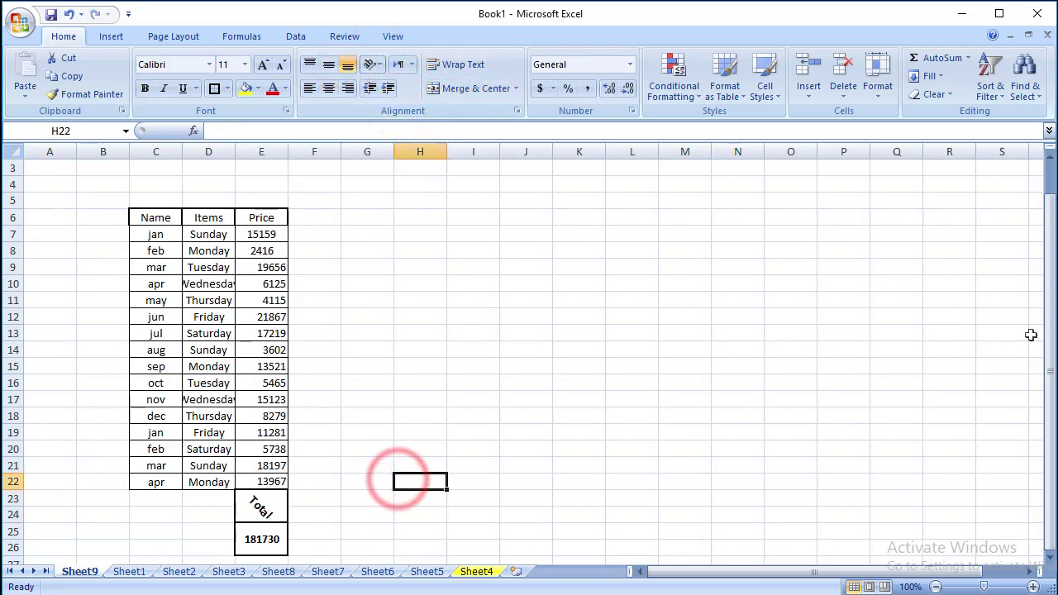
Step: Change the Total label's orientation to Angle Counterclockwise so it slants upward
click(287, 538)
key(Down)
key(Down)
key(Down)
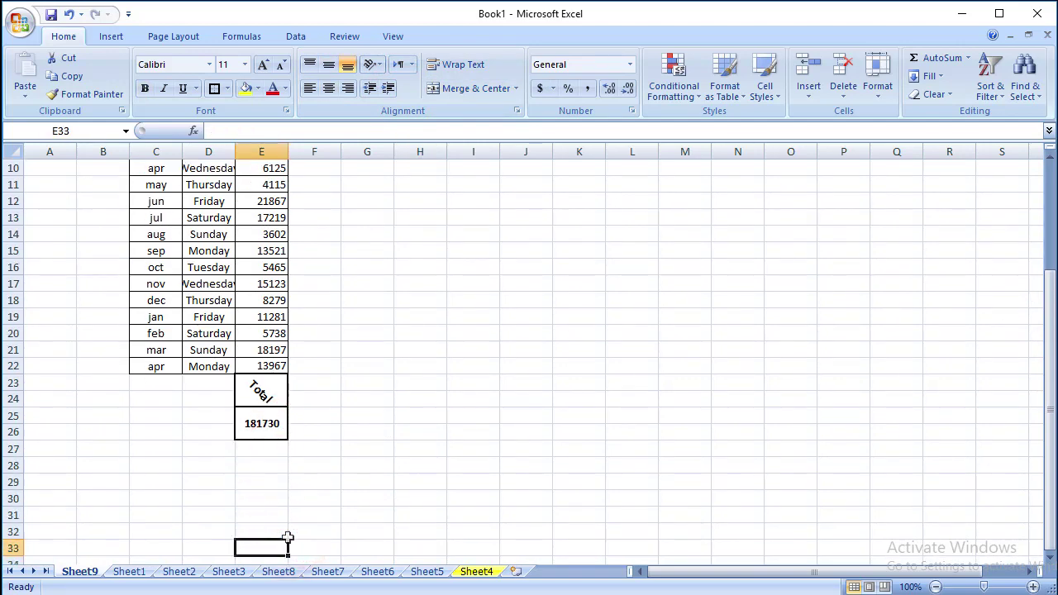
click(208, 417)
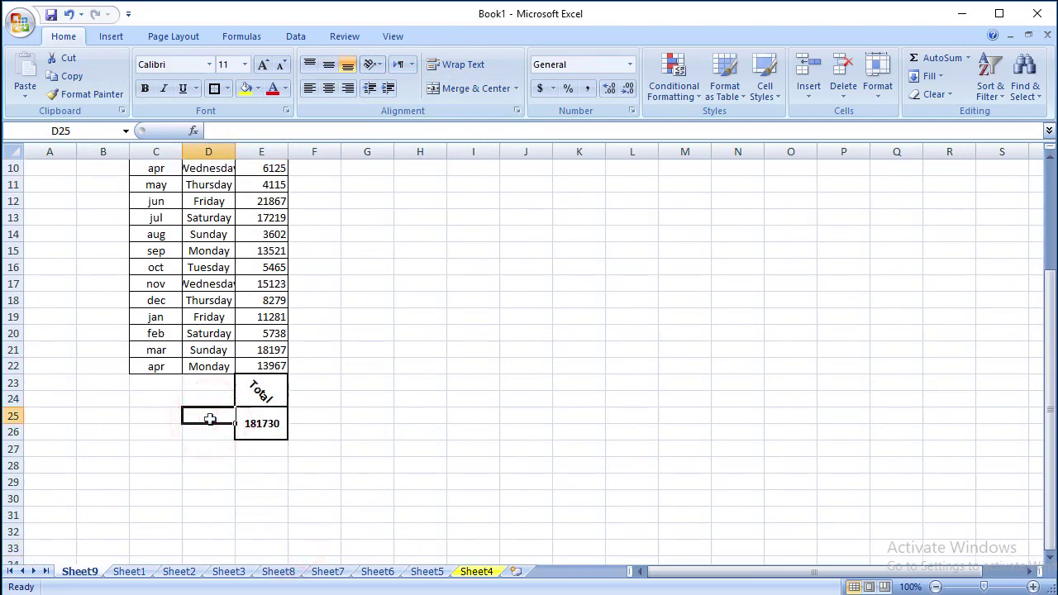
click(249, 396)
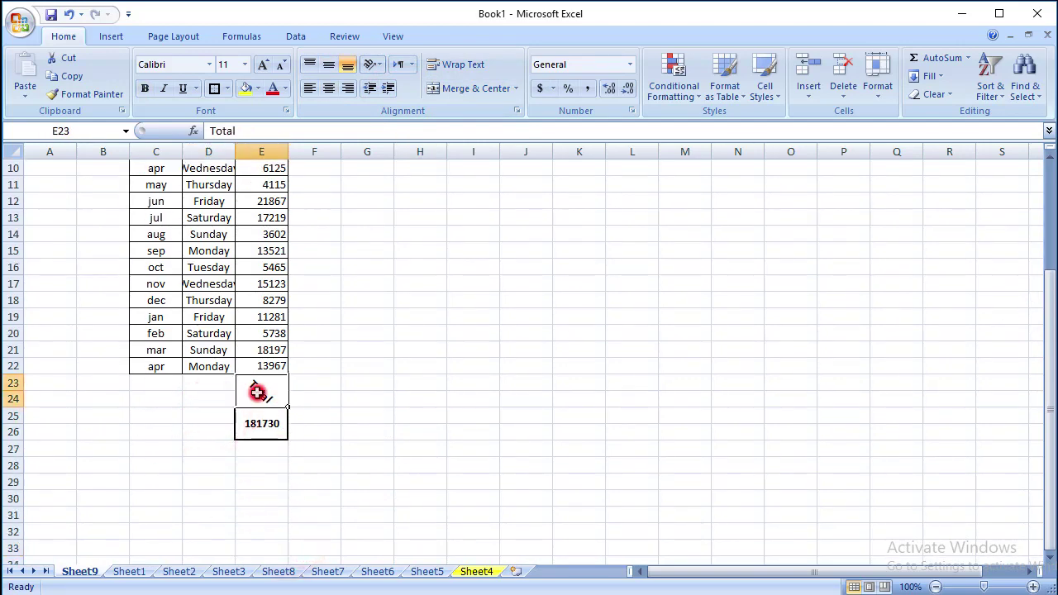
click(379, 67)
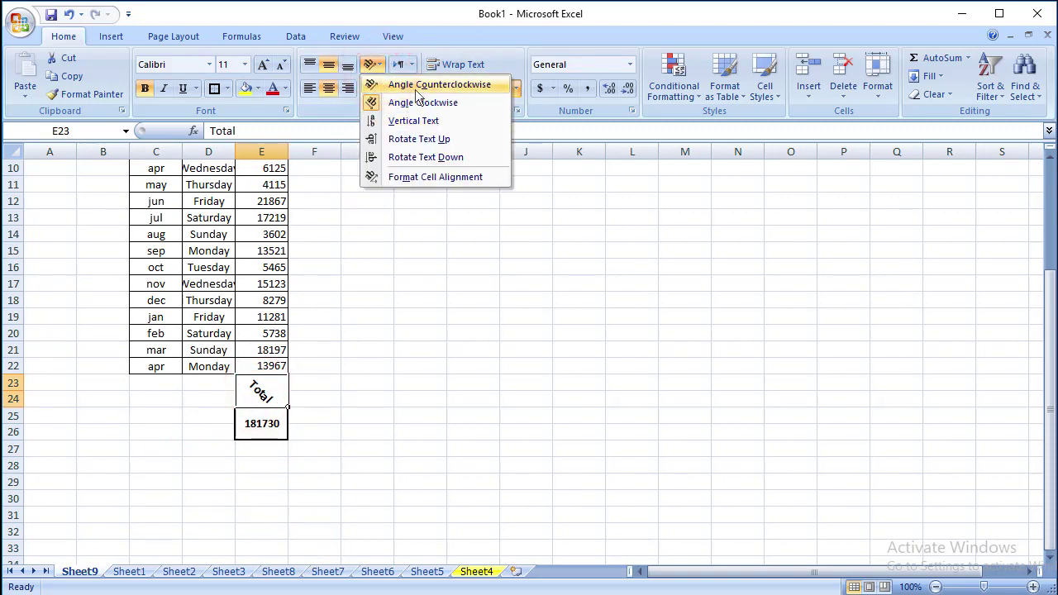
click(416, 87)
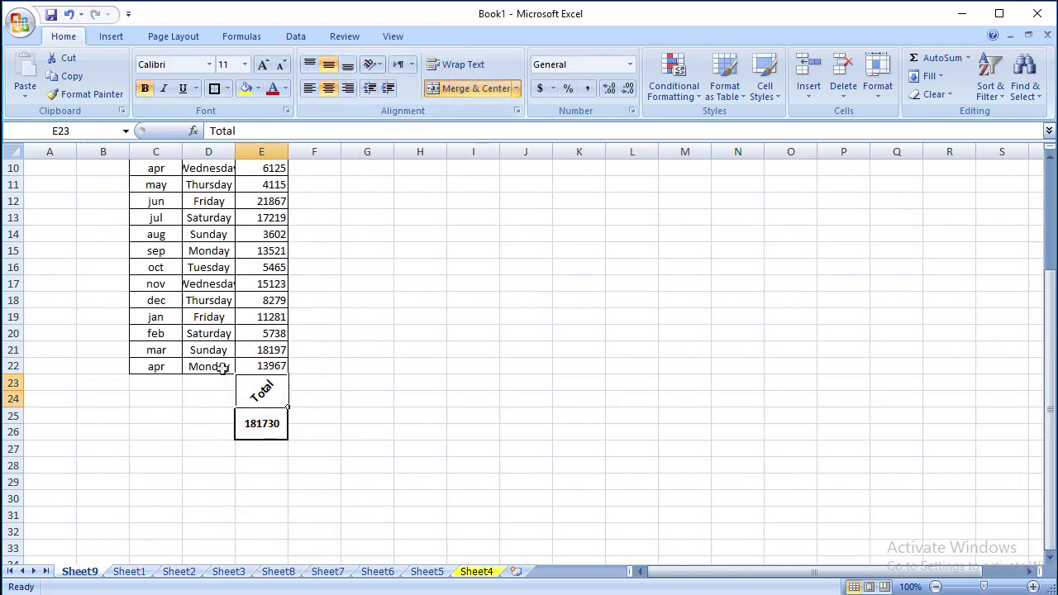
click(215, 402)
click(265, 395)
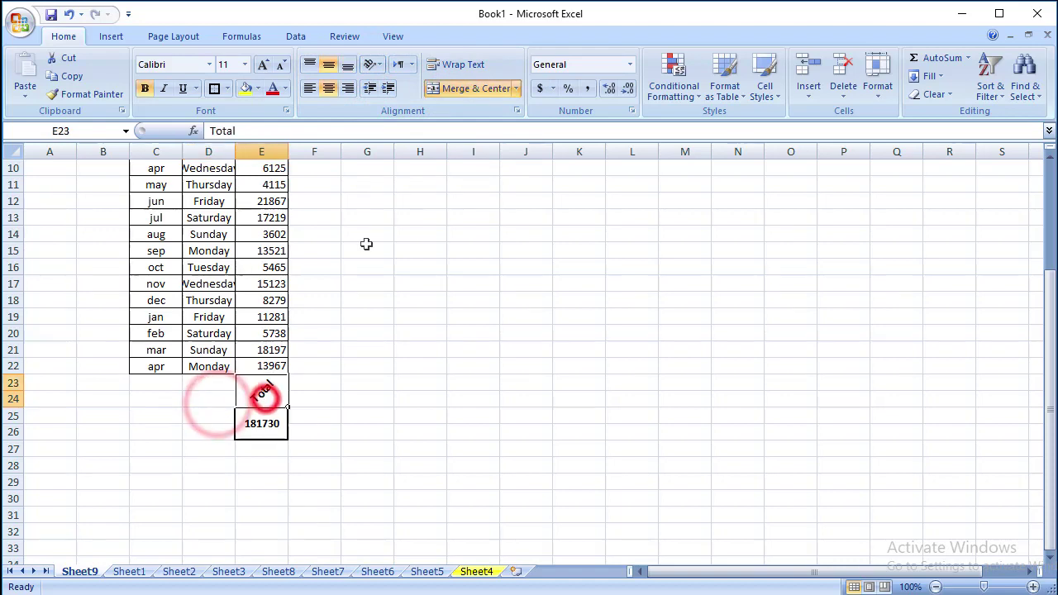
click(380, 71)
click(381, 70)
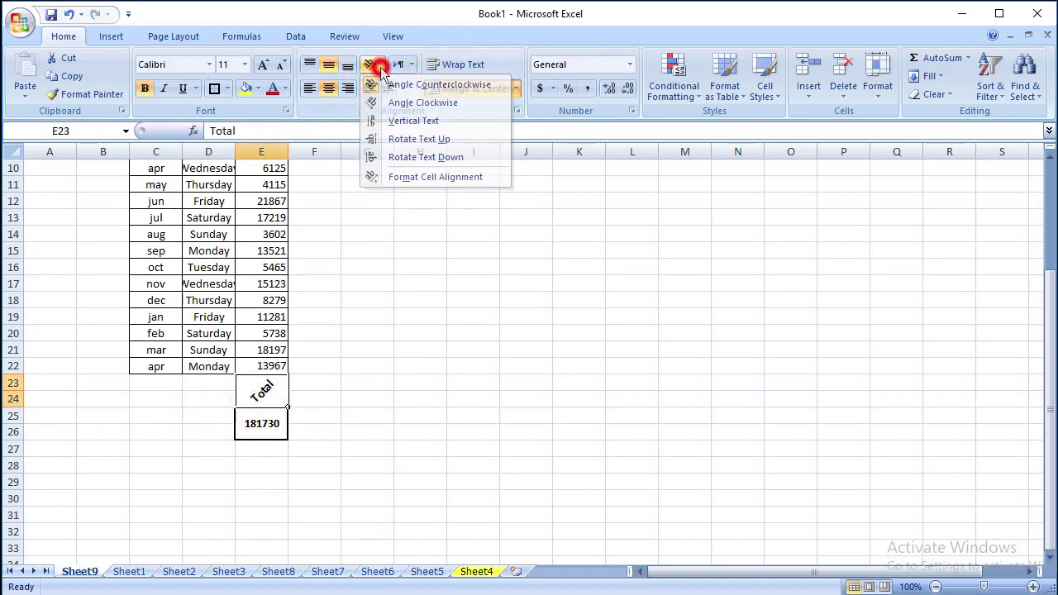
click(373, 377)
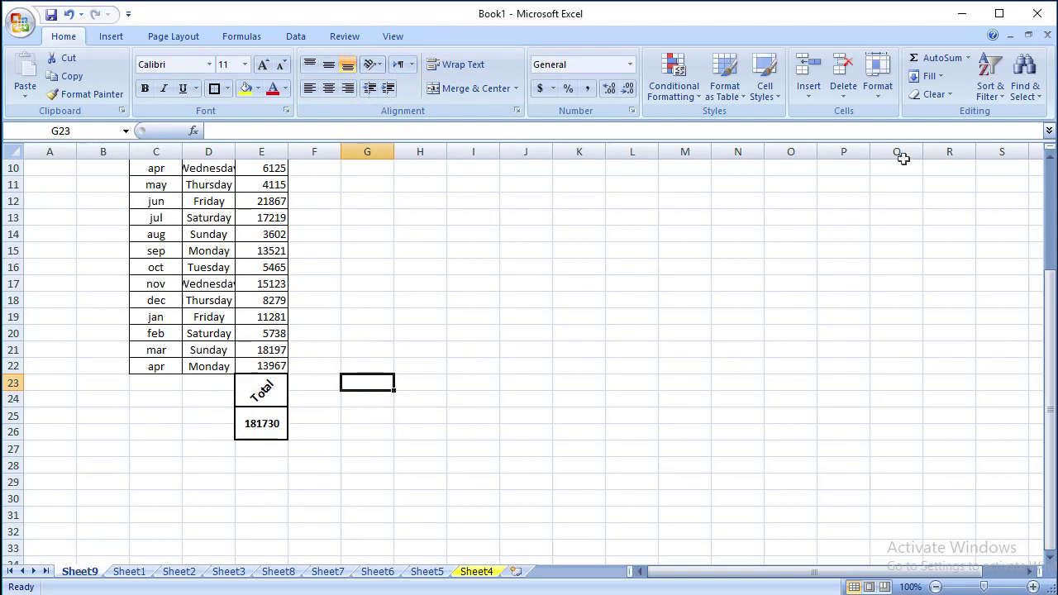
click(935, 94)
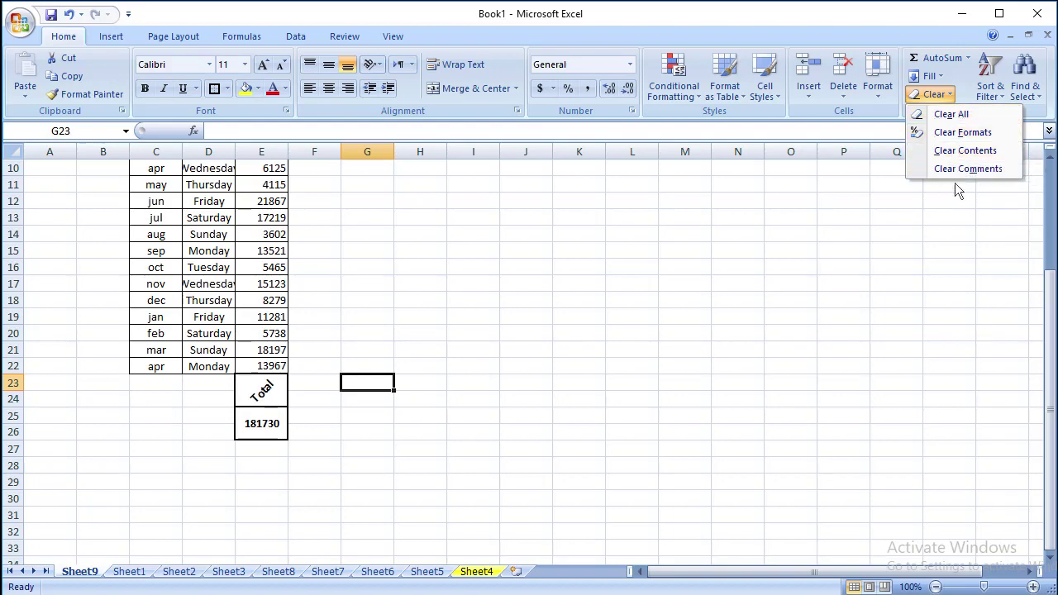
click(483, 250)
click(483, 250)
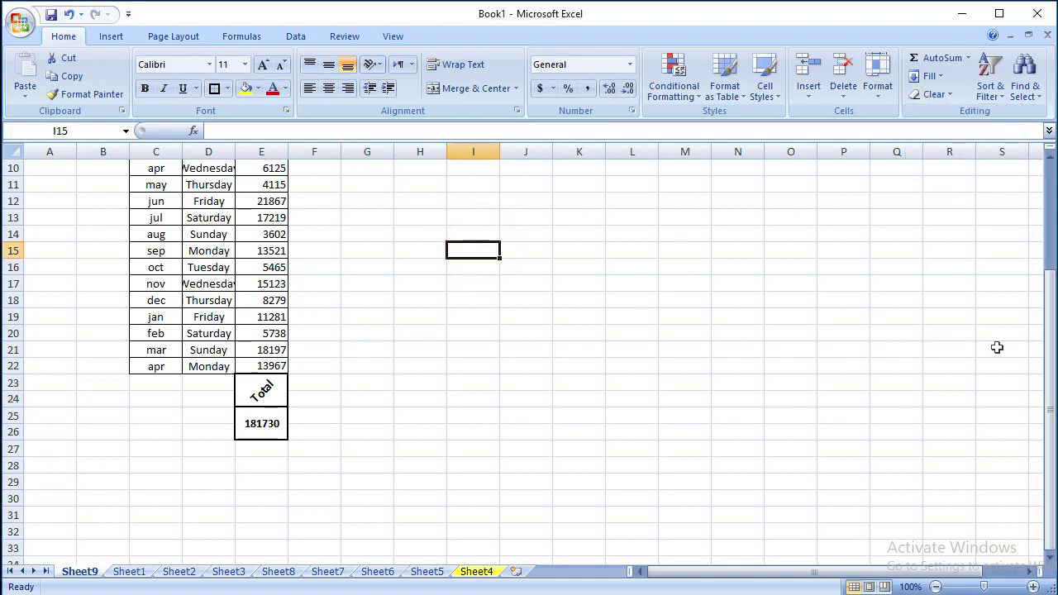
drag(1050, 353, 1047, 338)
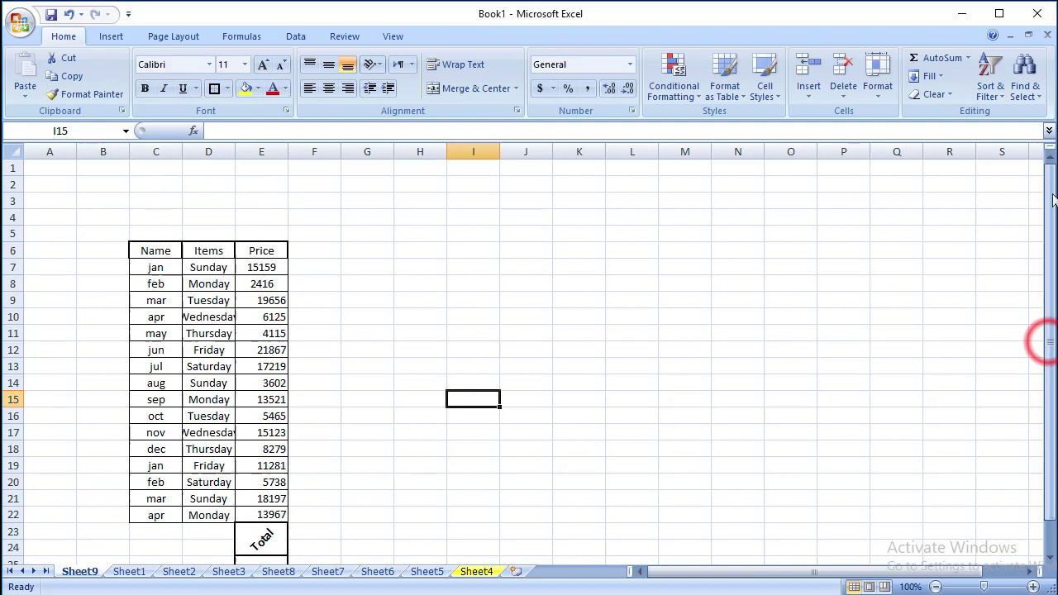
click(949, 77)
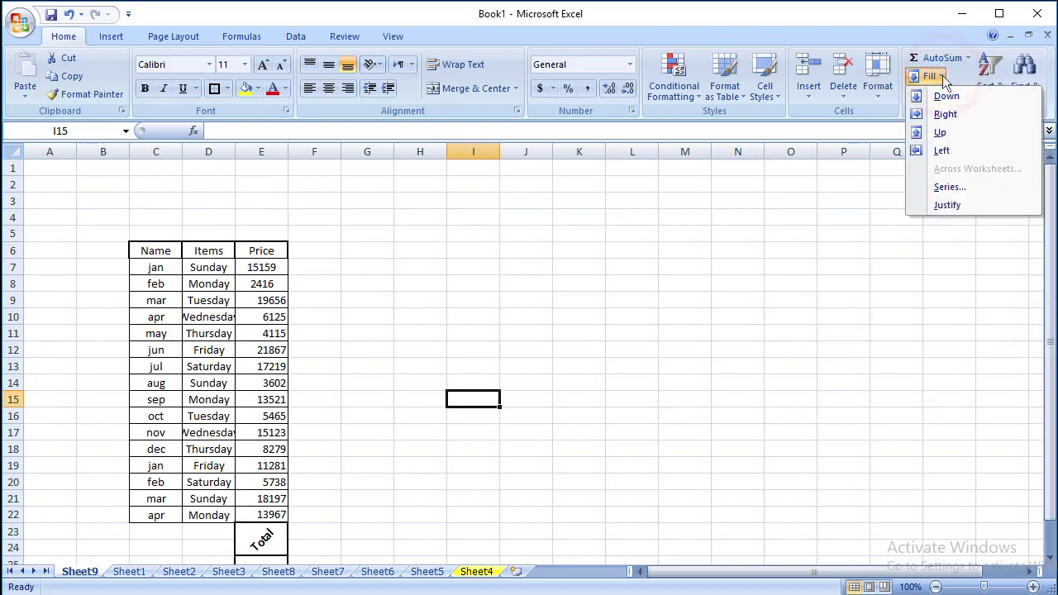
click(947, 96)
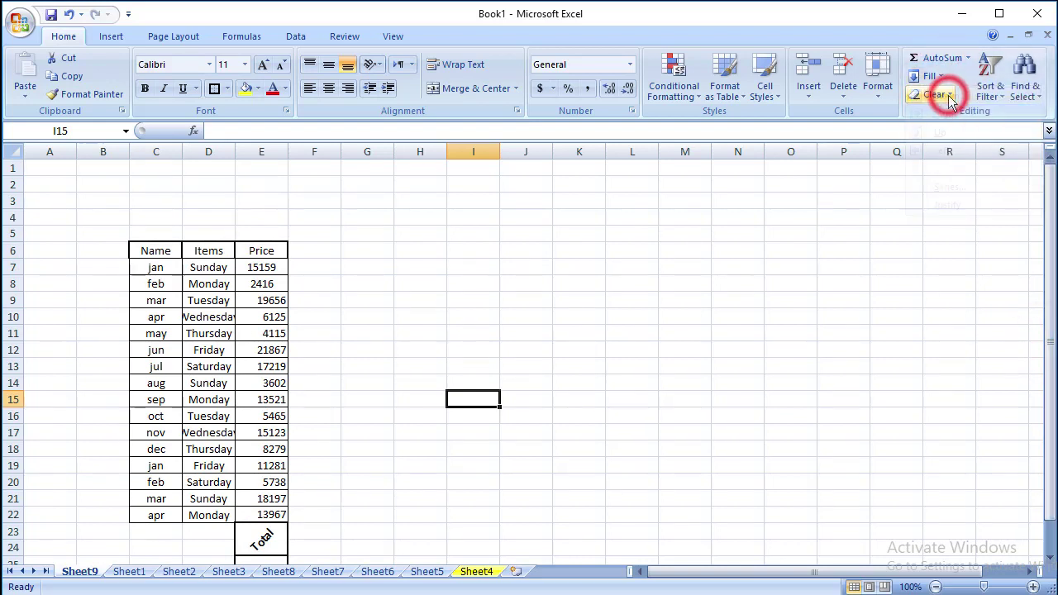
click(937, 76)
click(932, 98)
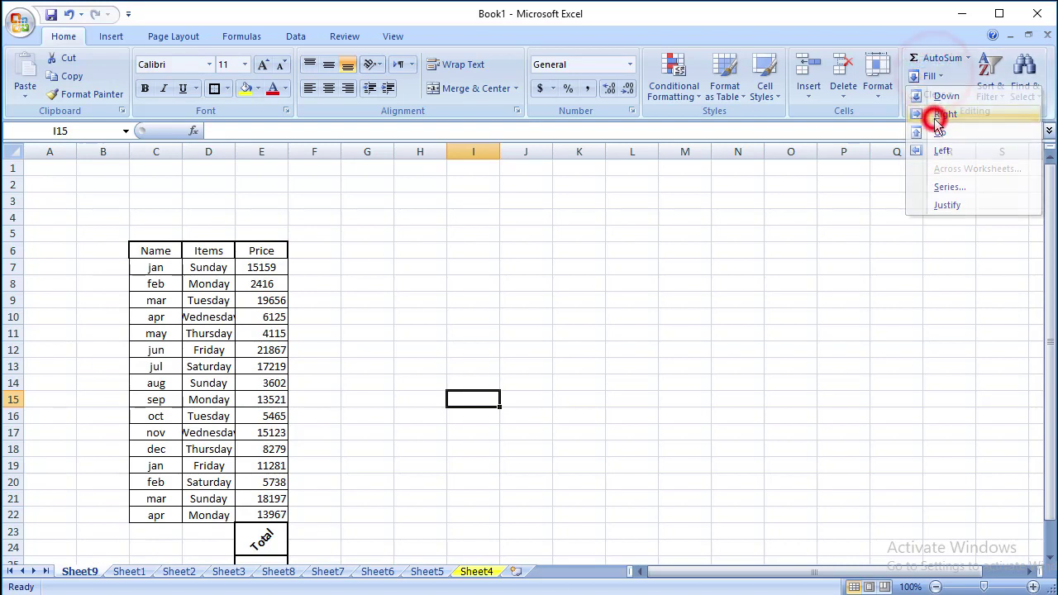
click(473, 333)
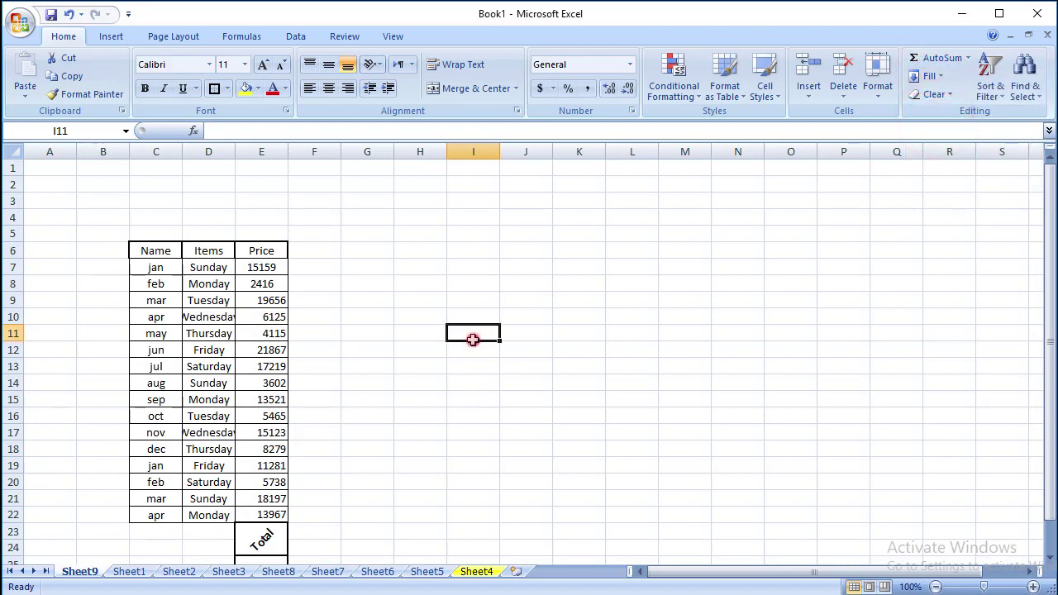
click(932, 76)
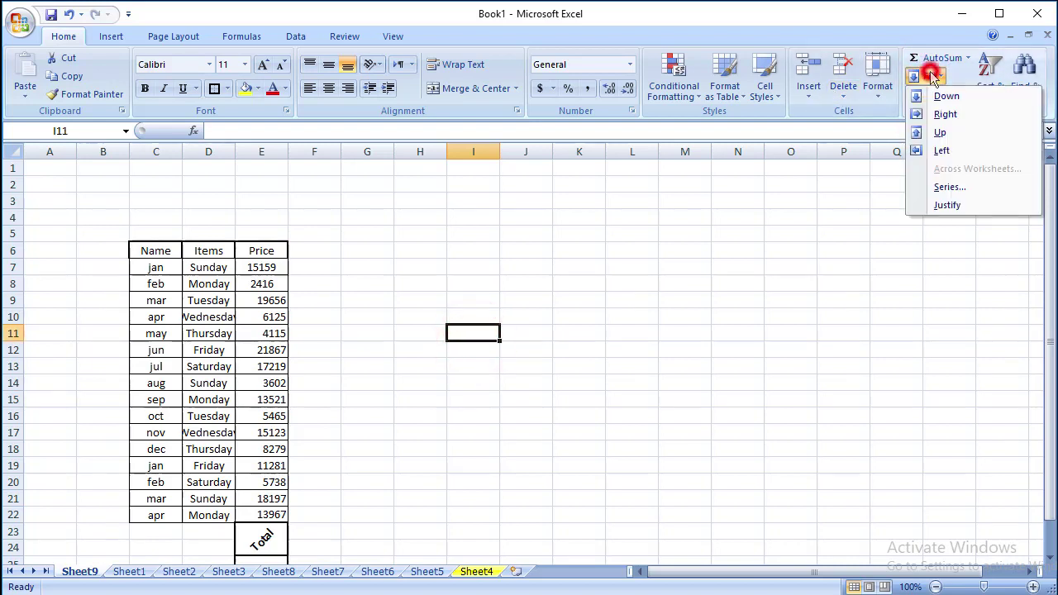
click(937, 191)
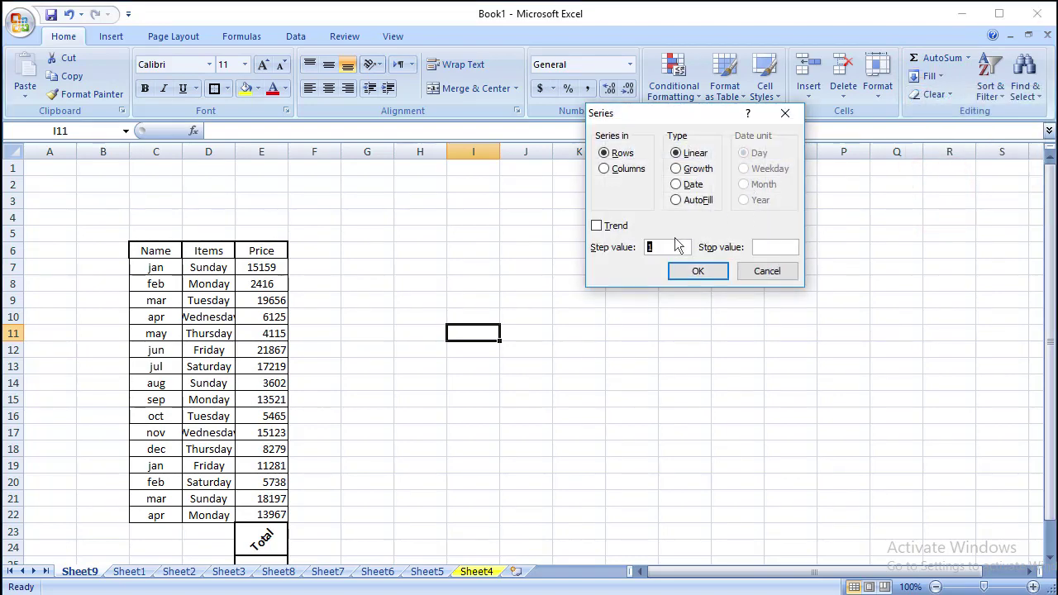
click(748, 272)
click(422, 300)
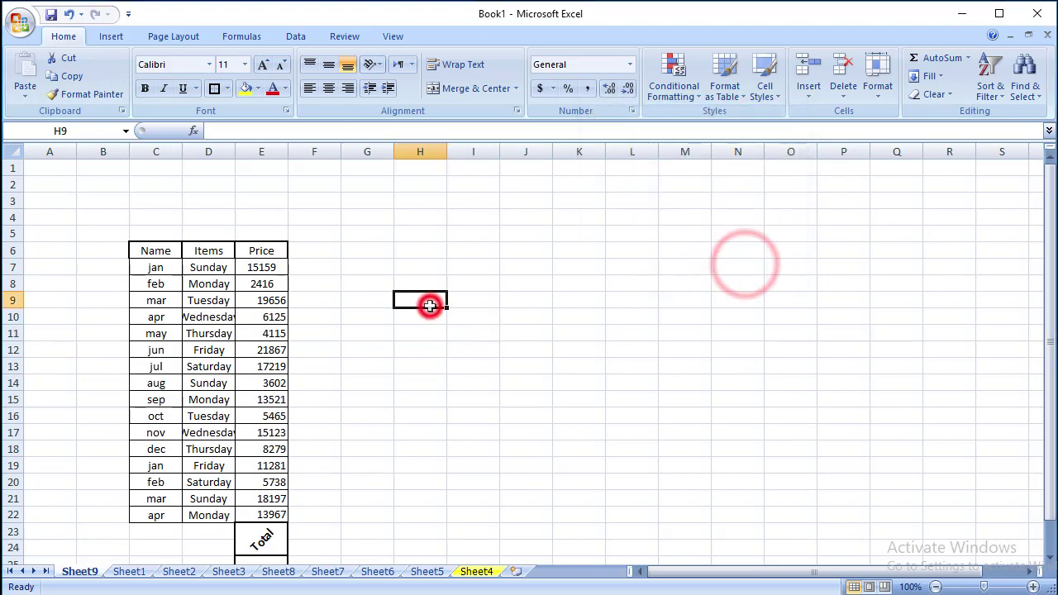
Step: Enter the value 22 in cell H6
click(417, 242)
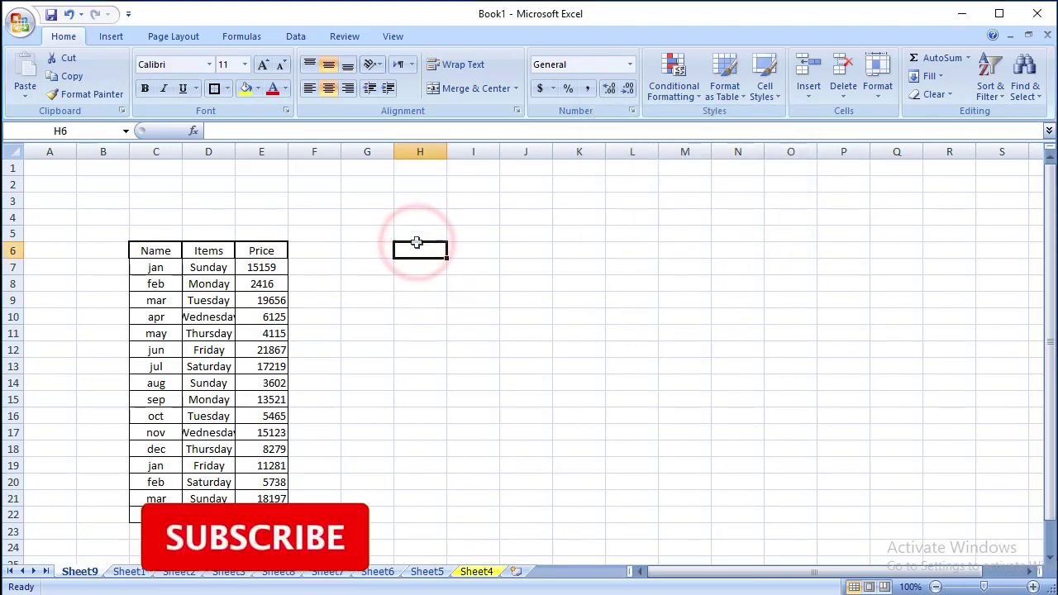
text(22)
key(Tab)
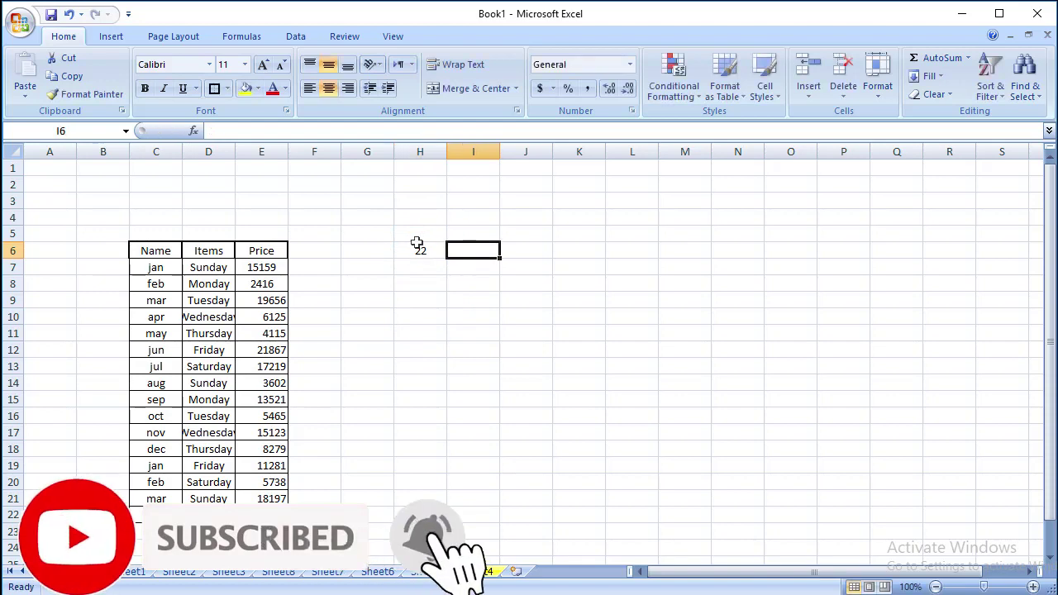
click(416, 253)
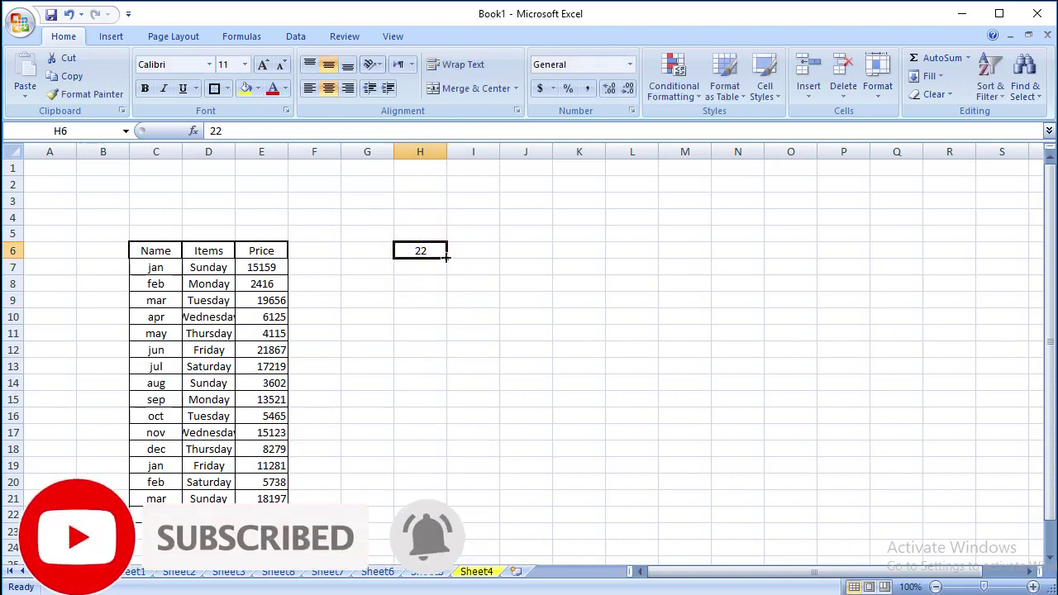
Step: Fill 22 down from H6 to H18 using Series with Type AutoFill
drag(446, 257, 450, 463)
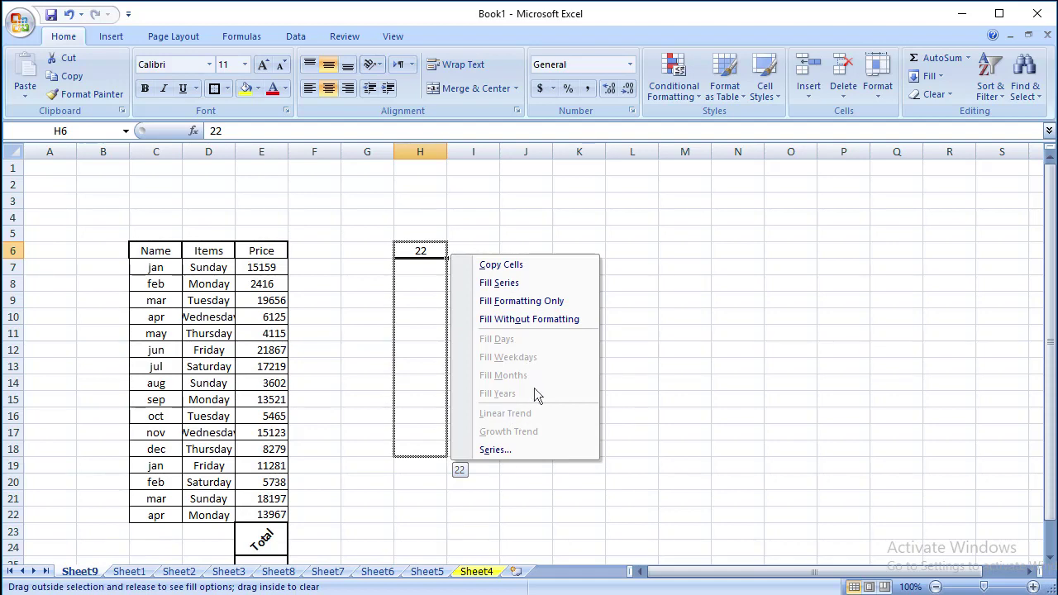
click(496, 450)
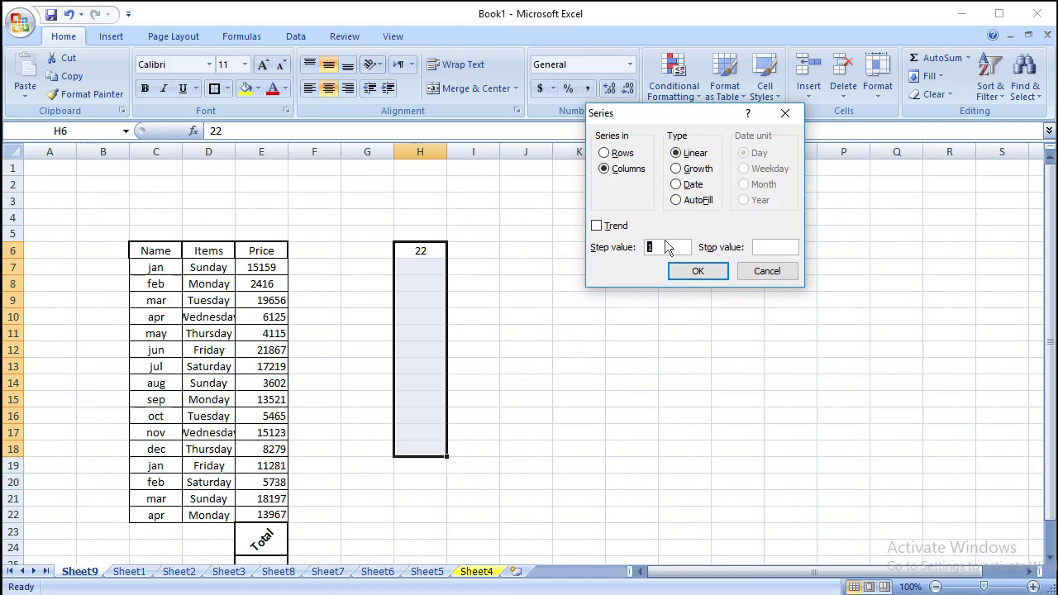
click(617, 228)
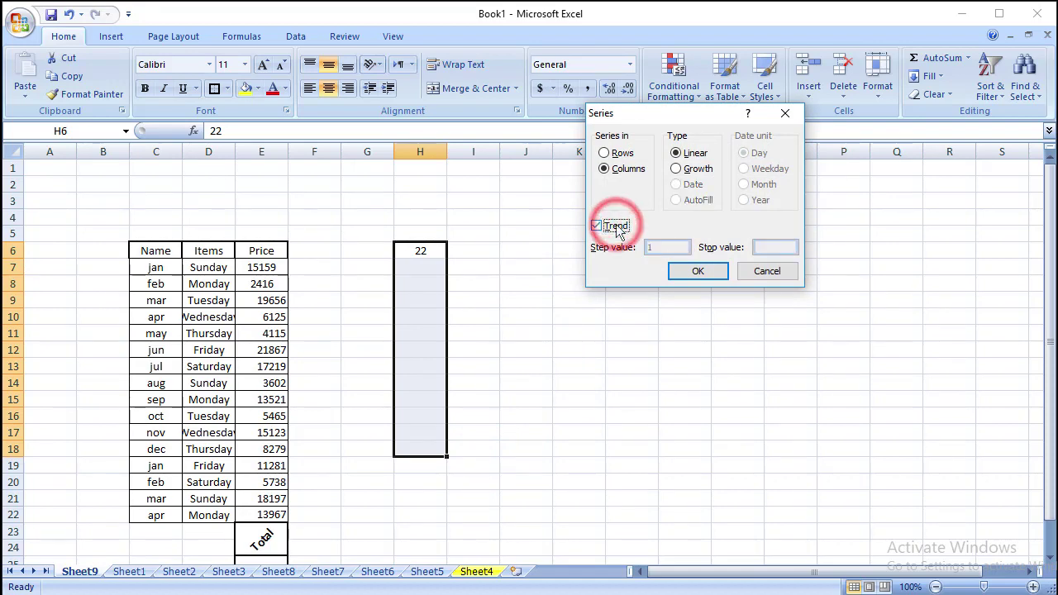
click(616, 226)
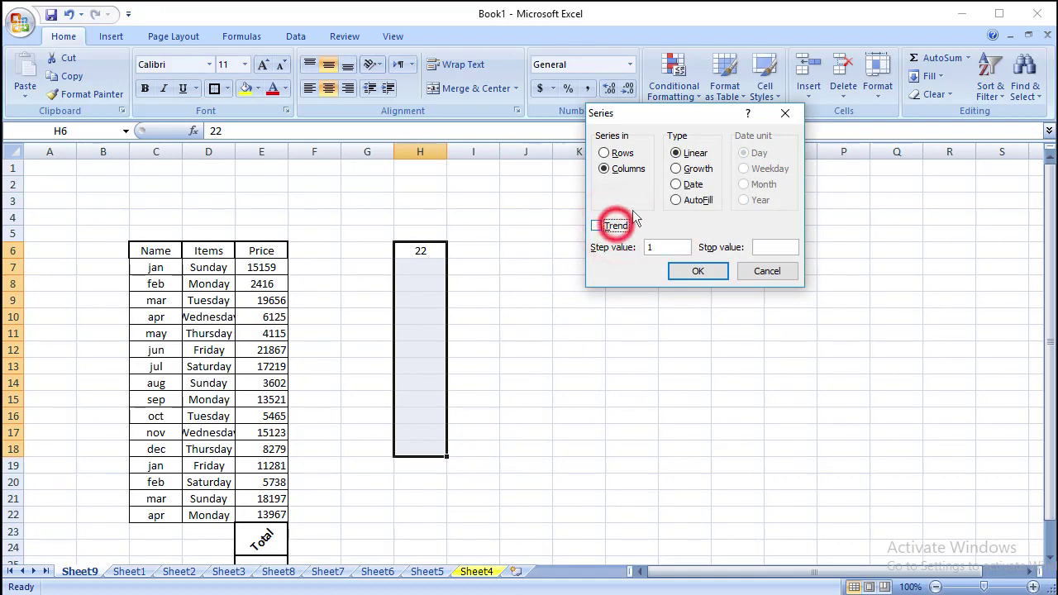
click(683, 187)
click(686, 200)
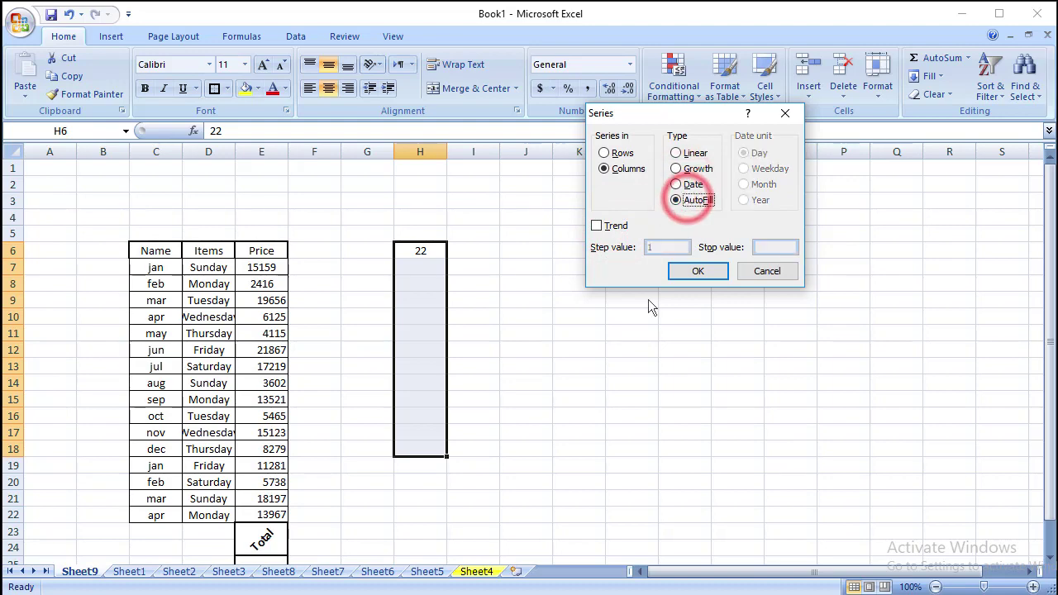
click(698, 271)
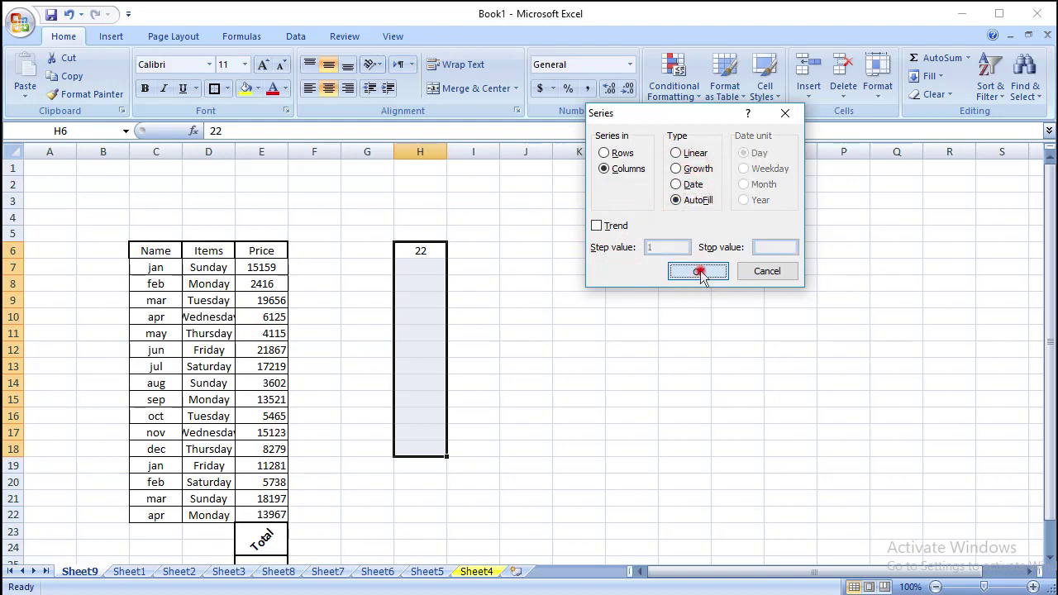
click(475, 331)
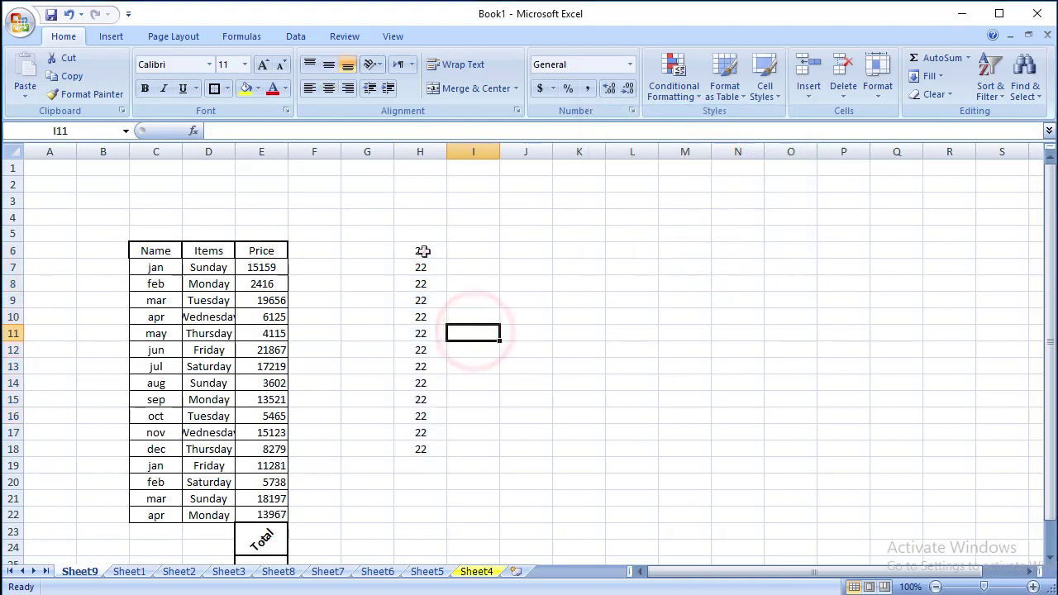
drag(423, 251, 436, 445)
click(587, 408)
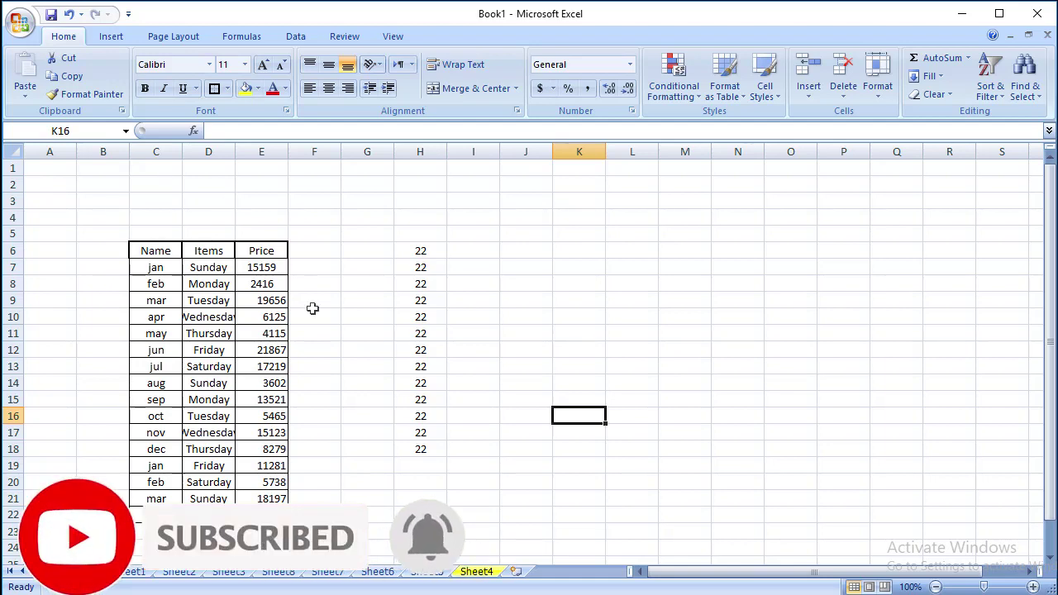
click(361, 307)
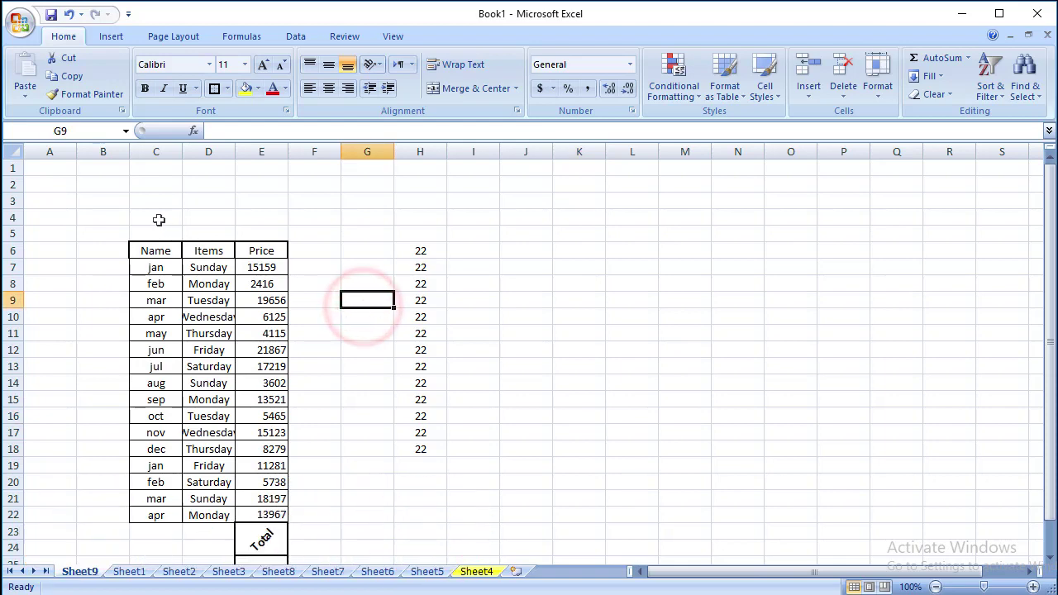